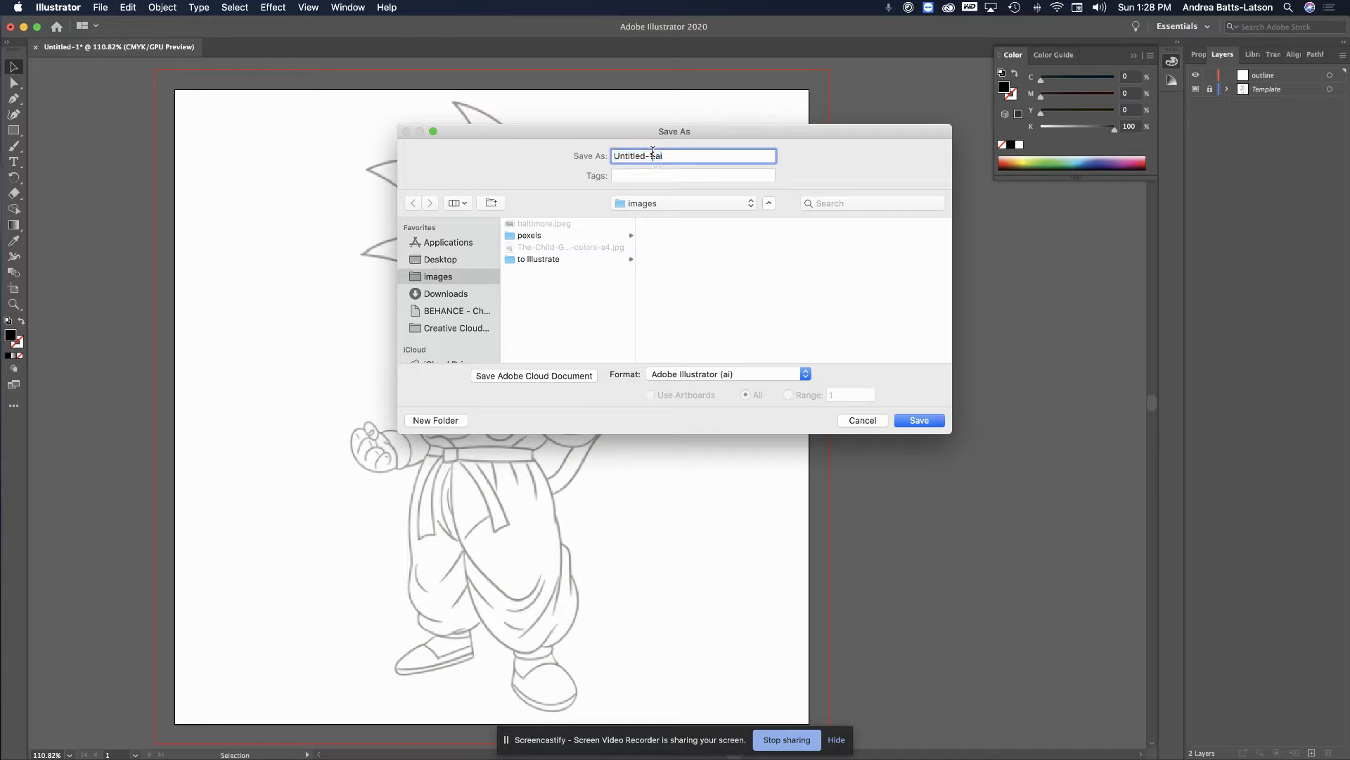
Name the file Goten_Character_Demo.ai for saving
text(drag)
key(BackSpace)
key(BackSpace)
key(BackSpace)
key(BackSpace)
text(Goten_Chat)
text(acter_Demo)
Save the document in iCloud Drive under FCC_ONL_2020 > Illustrator Character - Demo, in Illustrator 2020 format with the default options
scroll(466, 315, down, 3)
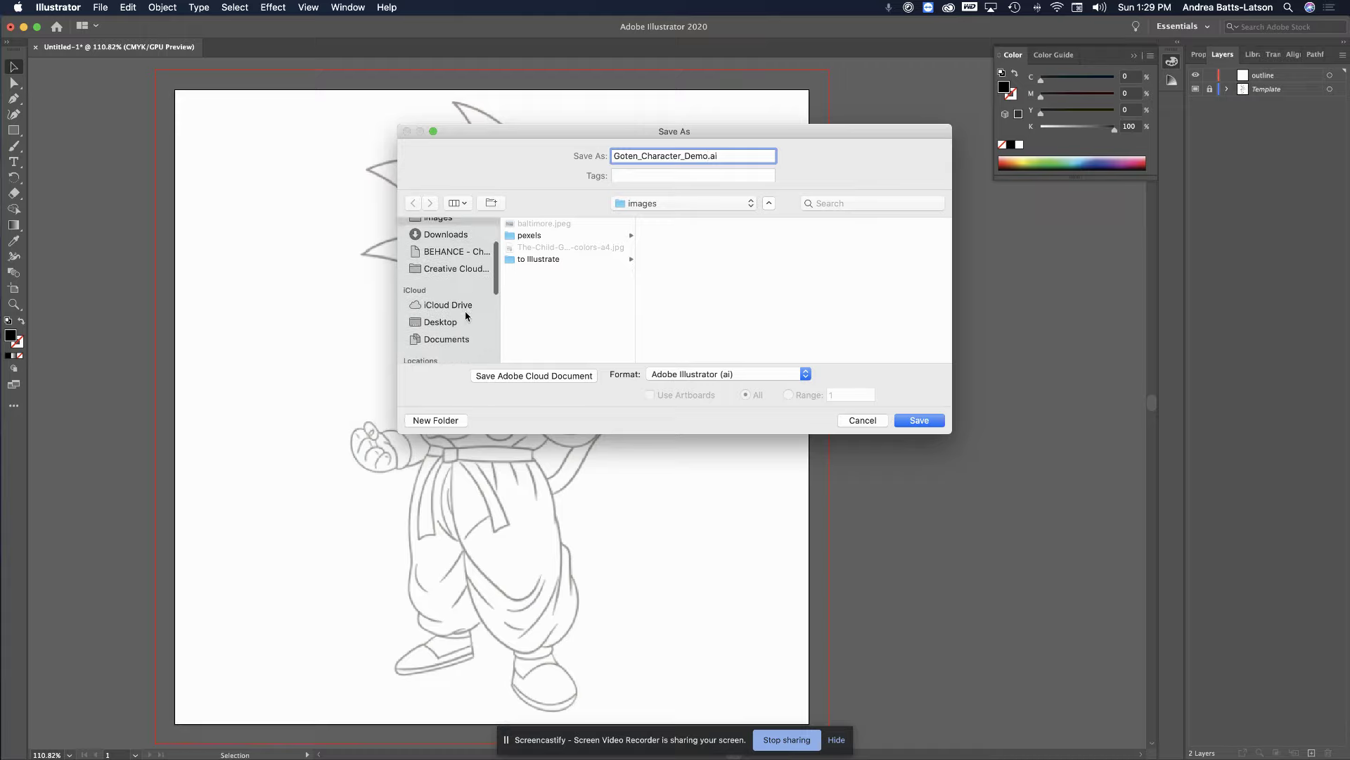
scroll(460, 301, down, 2)
scroll(460, 301, up, 5)
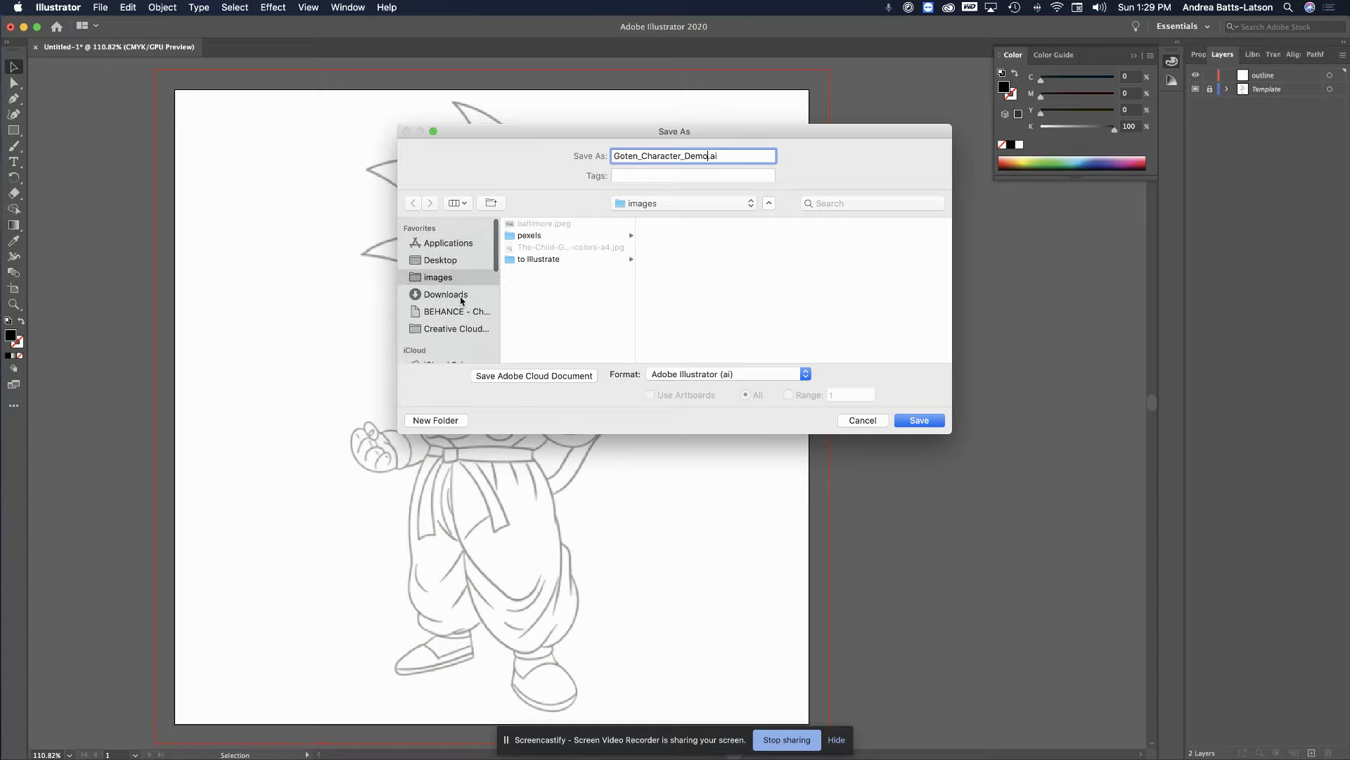
scroll(461, 301, down, 5)
scroll(460, 301, up, 3)
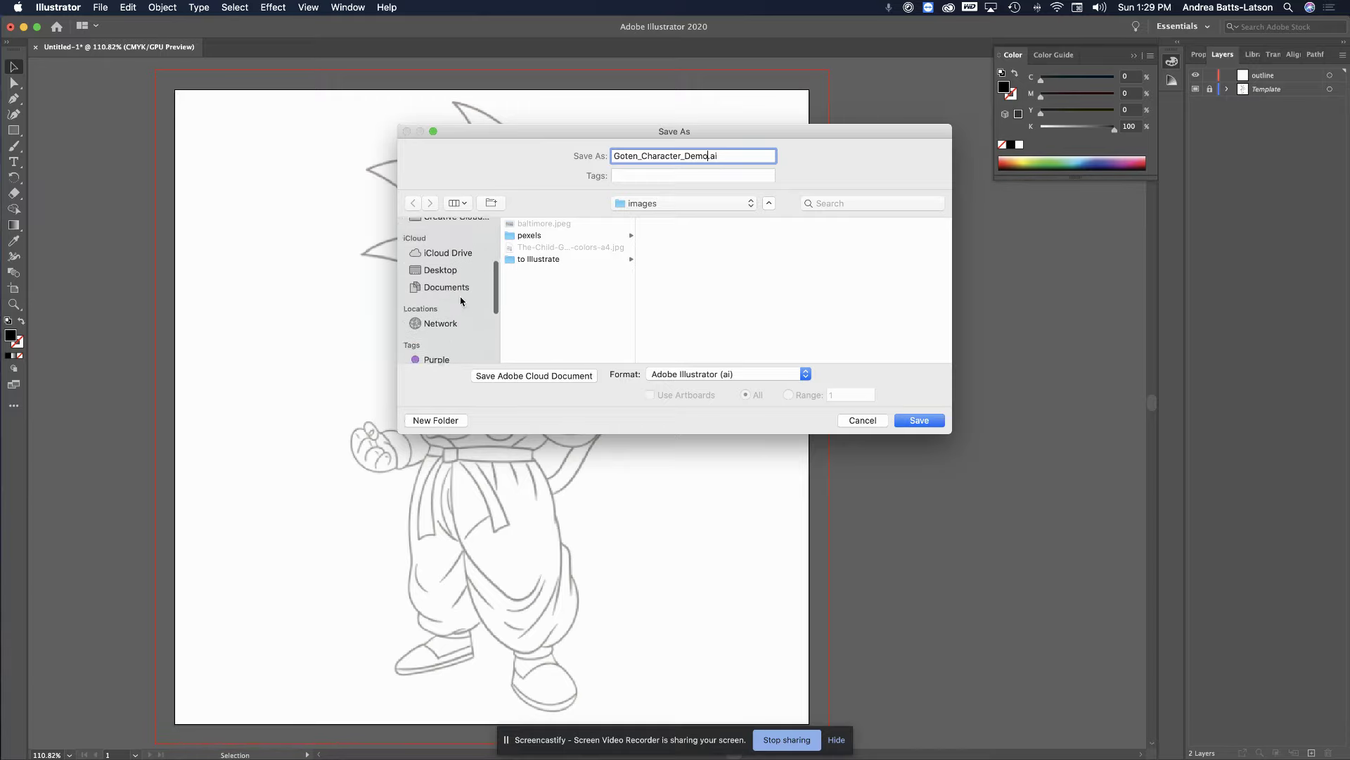
scroll(462, 301, up, 3)
scroll(462, 302, down, 2)
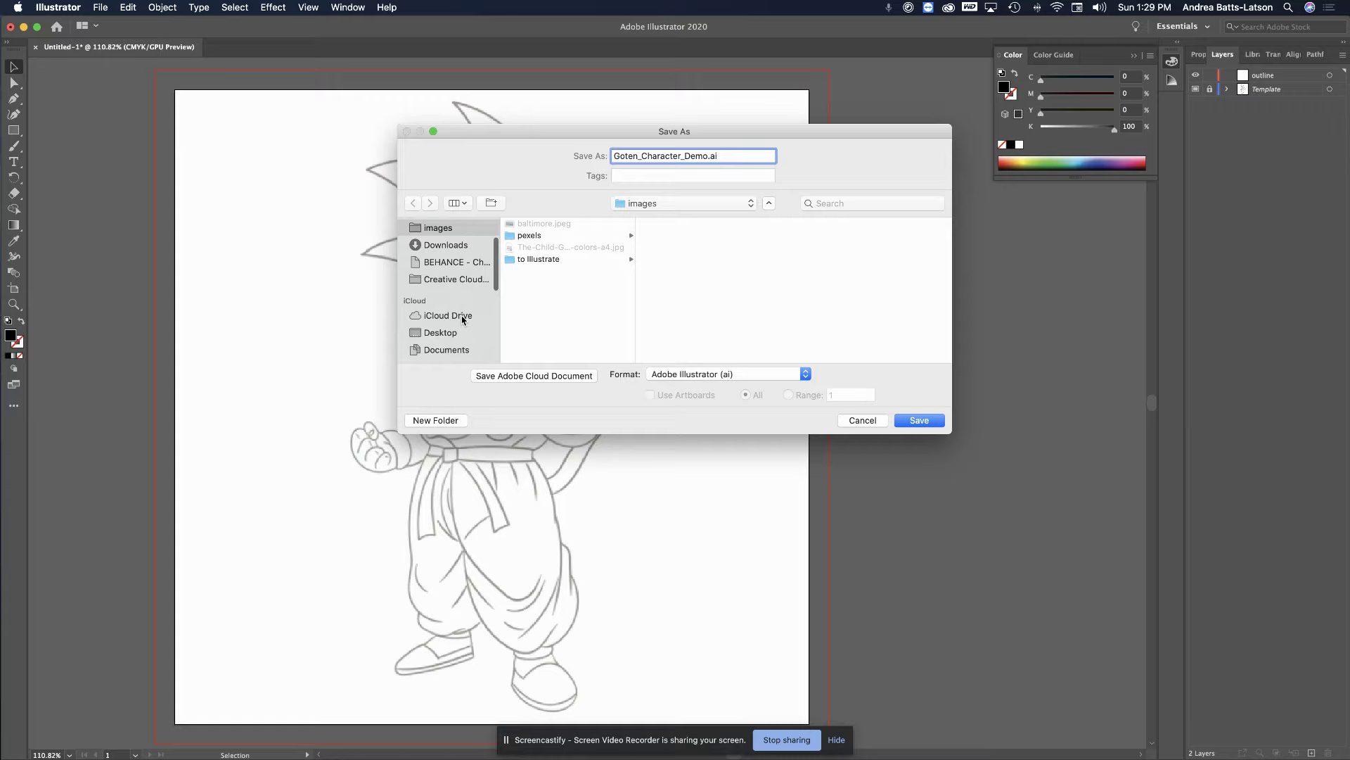
click(464, 317)
scroll(589, 286, down, 5)
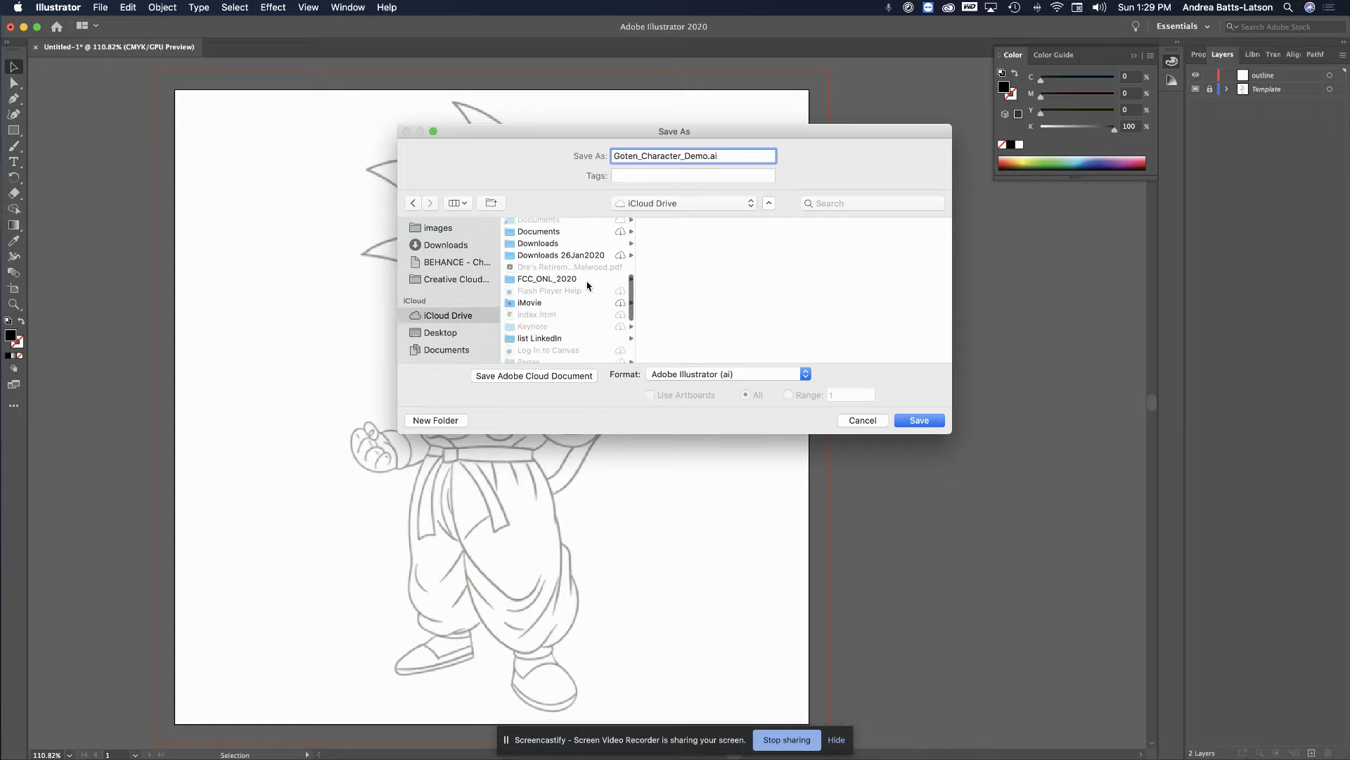
click(565, 274)
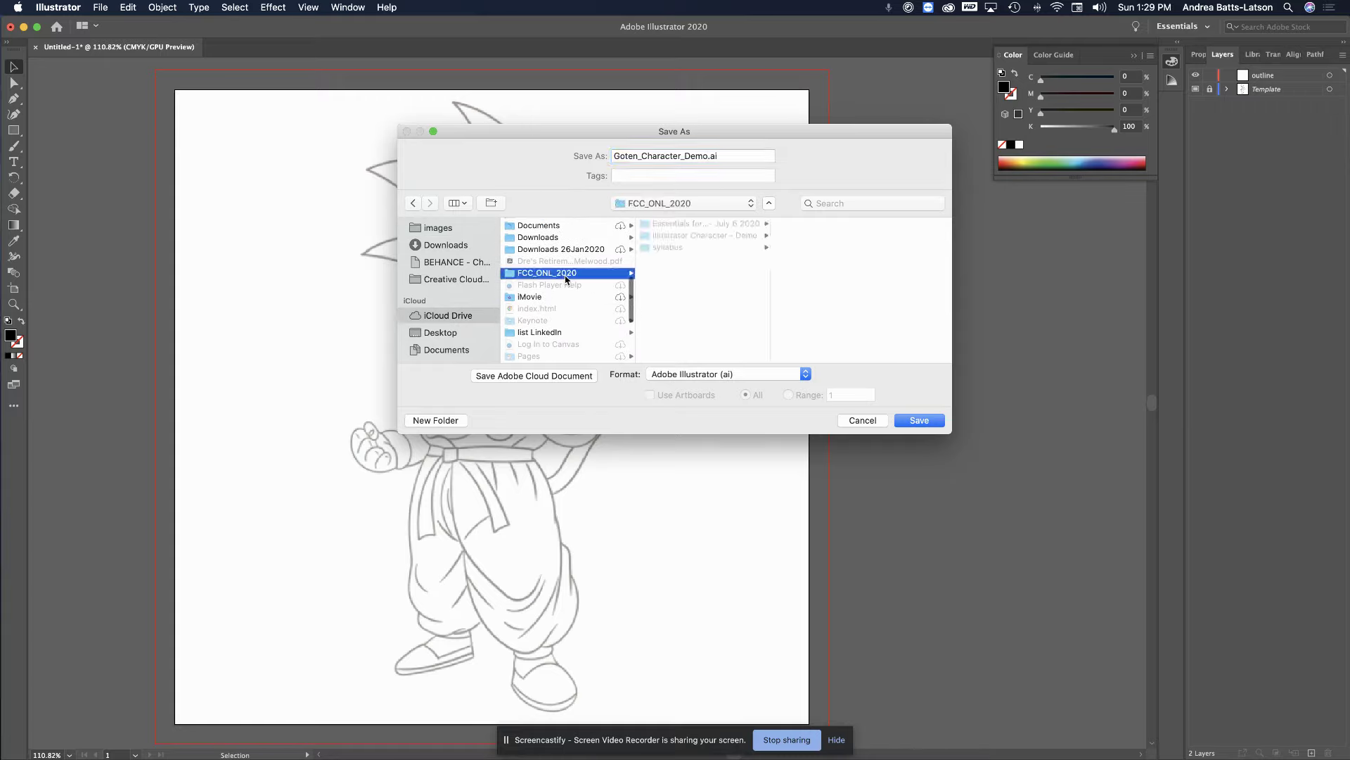
click(650, 239)
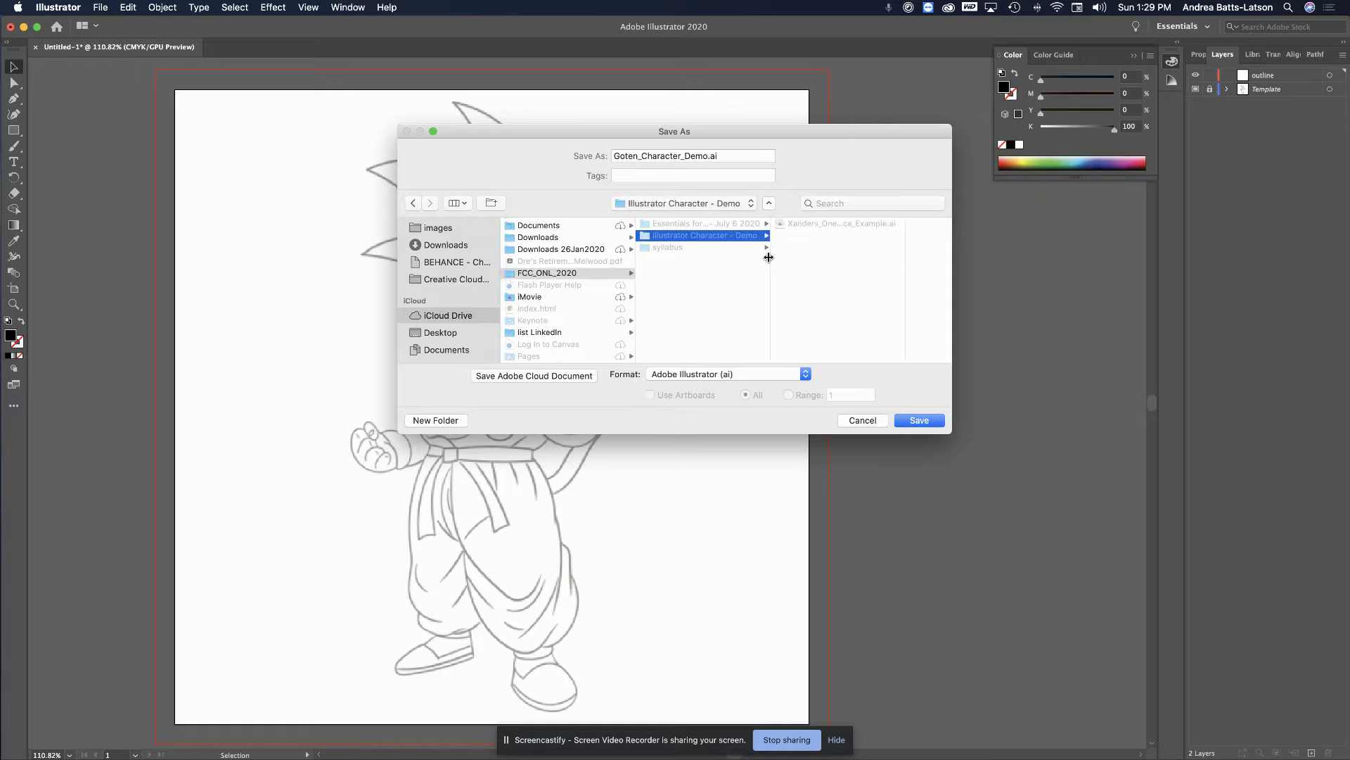
click(926, 420)
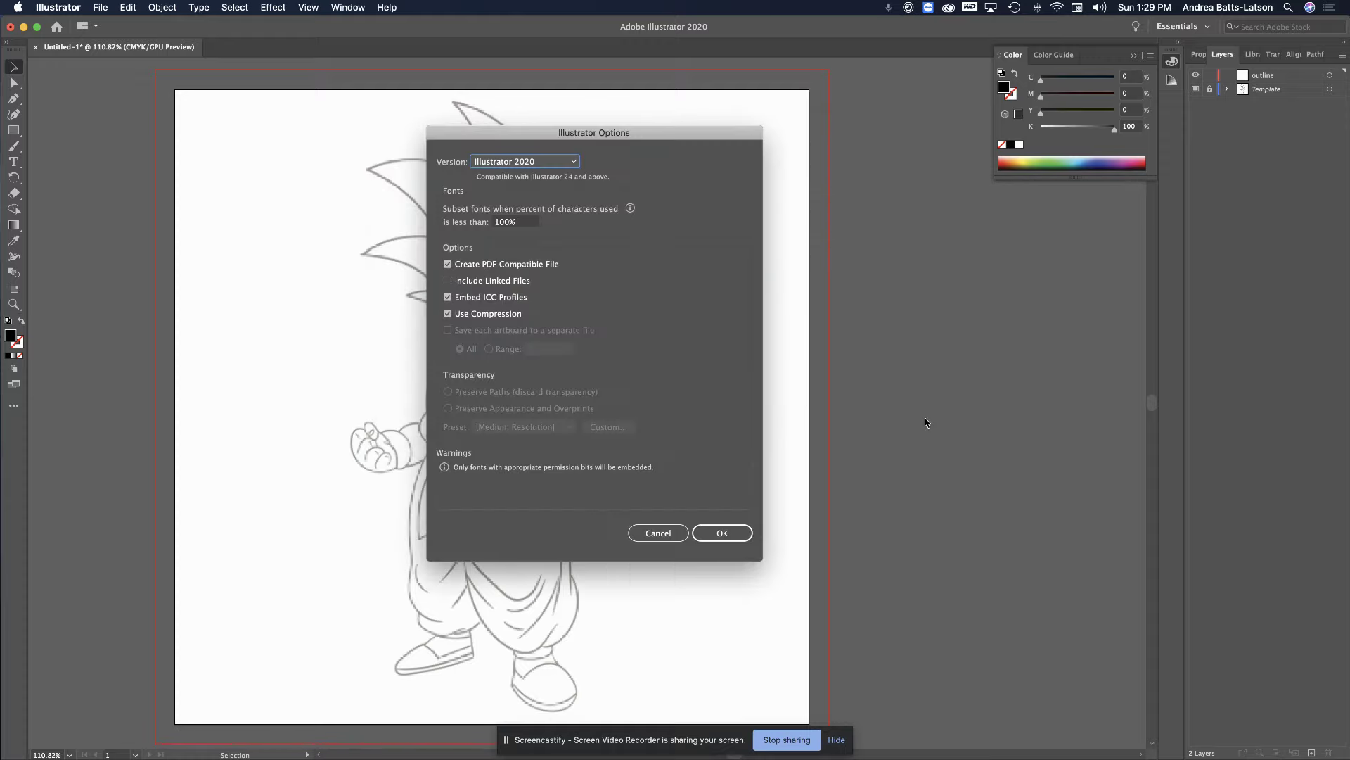
click(713, 537)
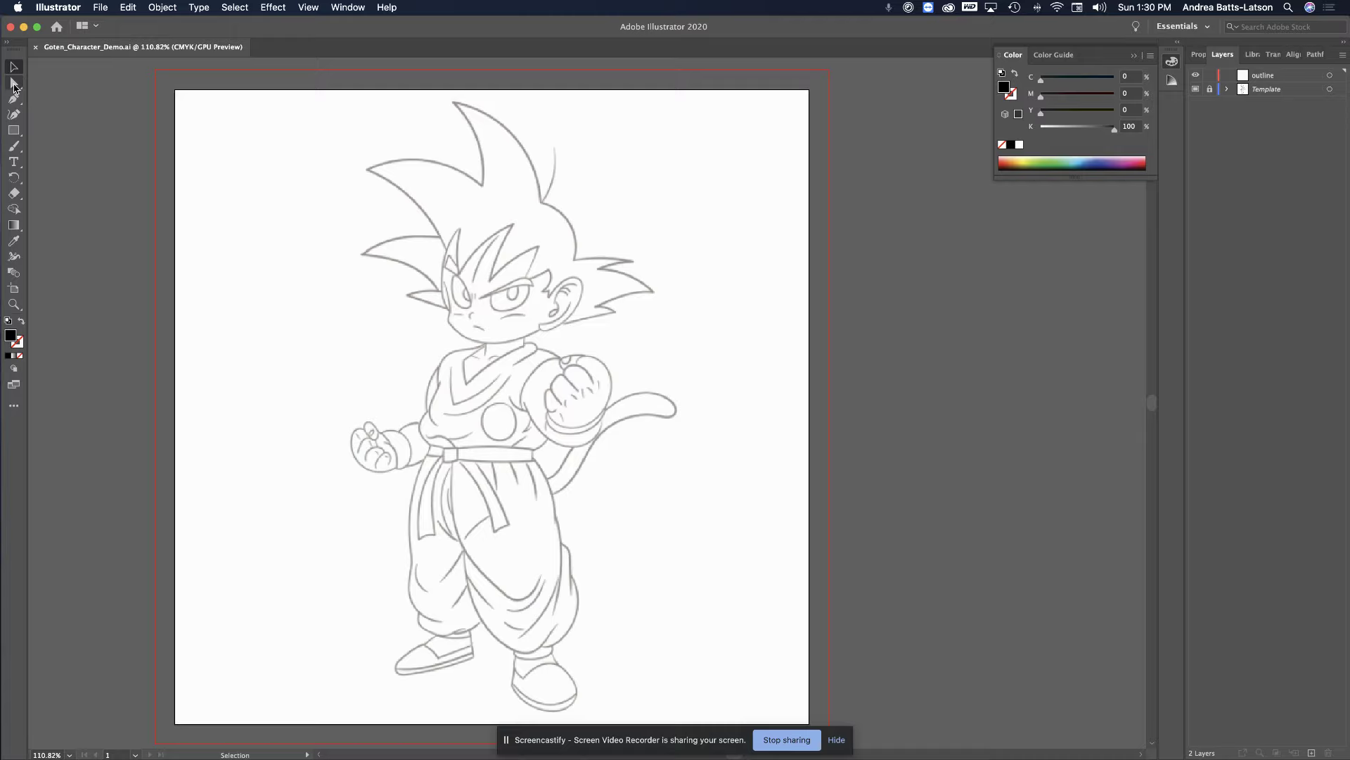
click(14, 84)
click(22, 90)
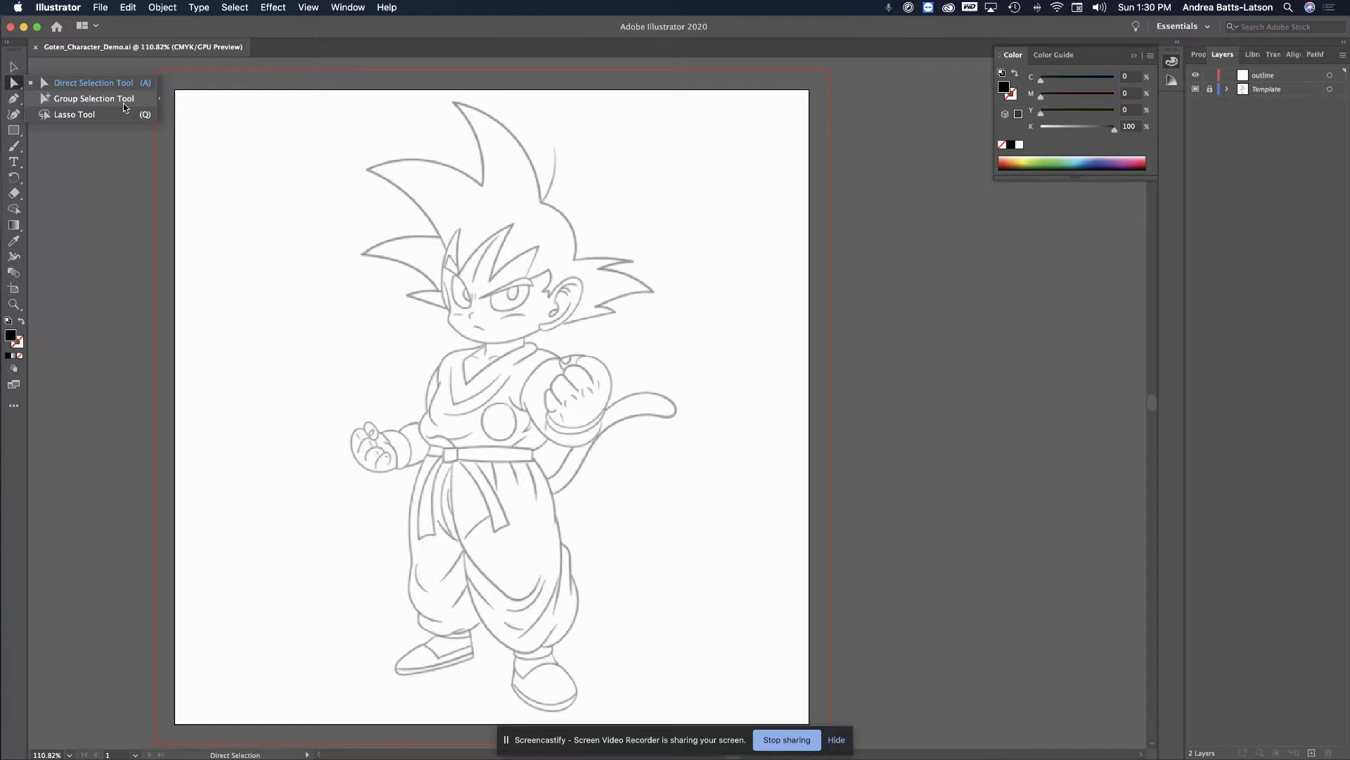
click(65, 115)
drag(14, 82, 51, 84)
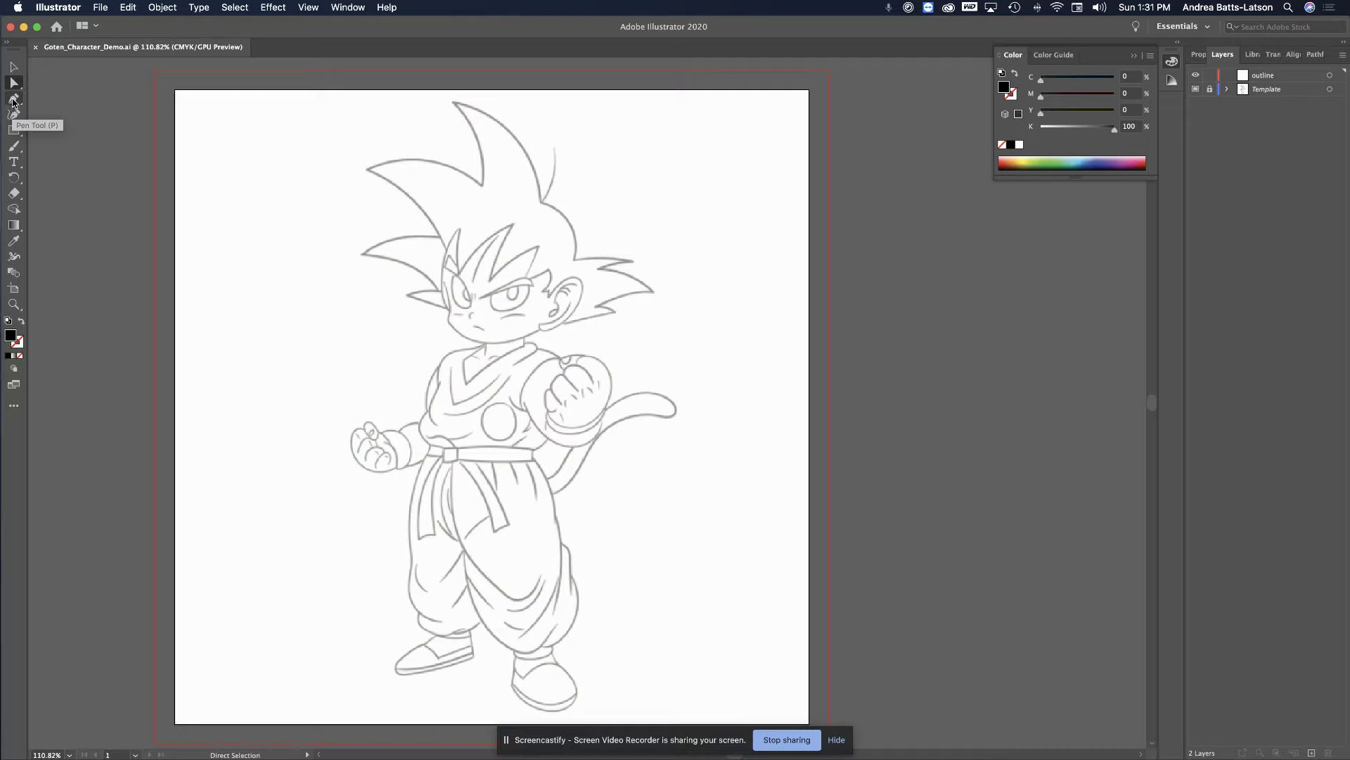
click(15, 102)
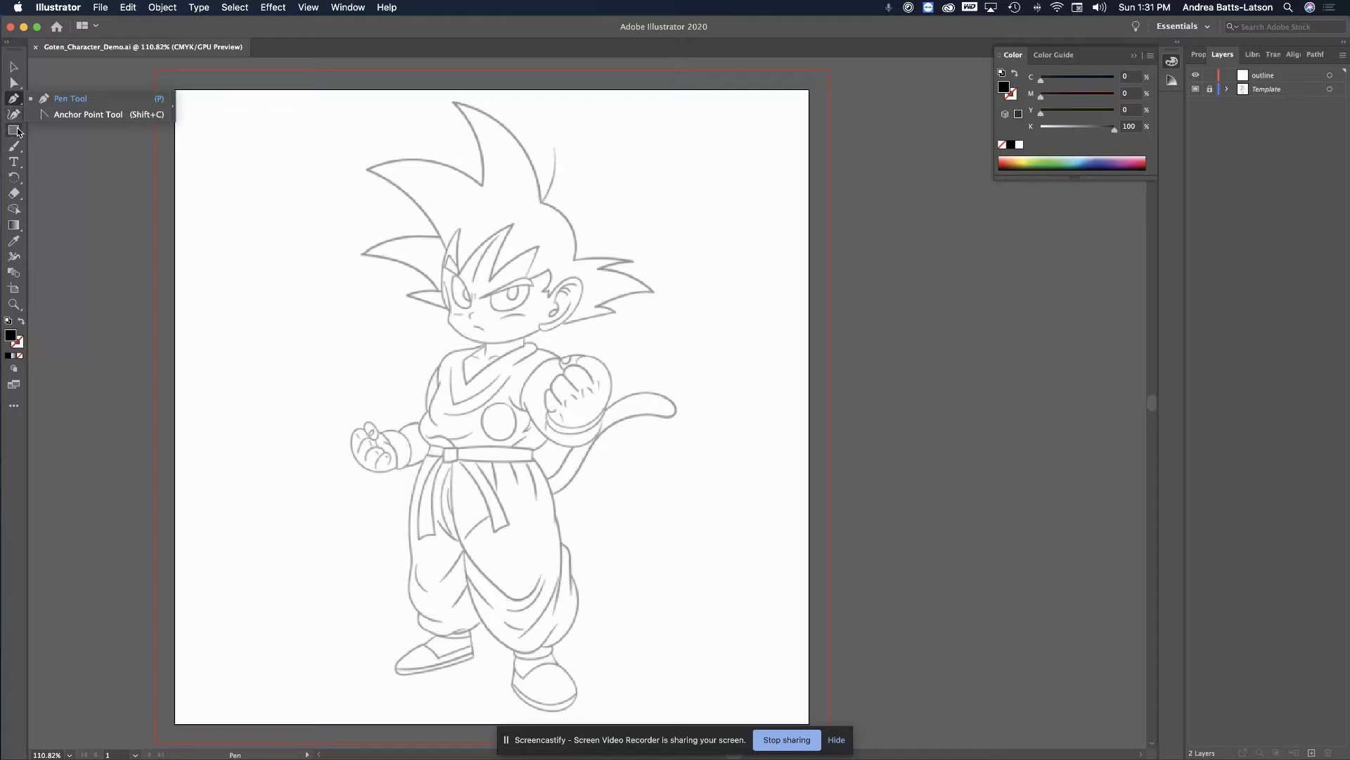
Draw a black test rectangle about 1.7 in wide beside the character's hair, and undo it
click(14, 130)
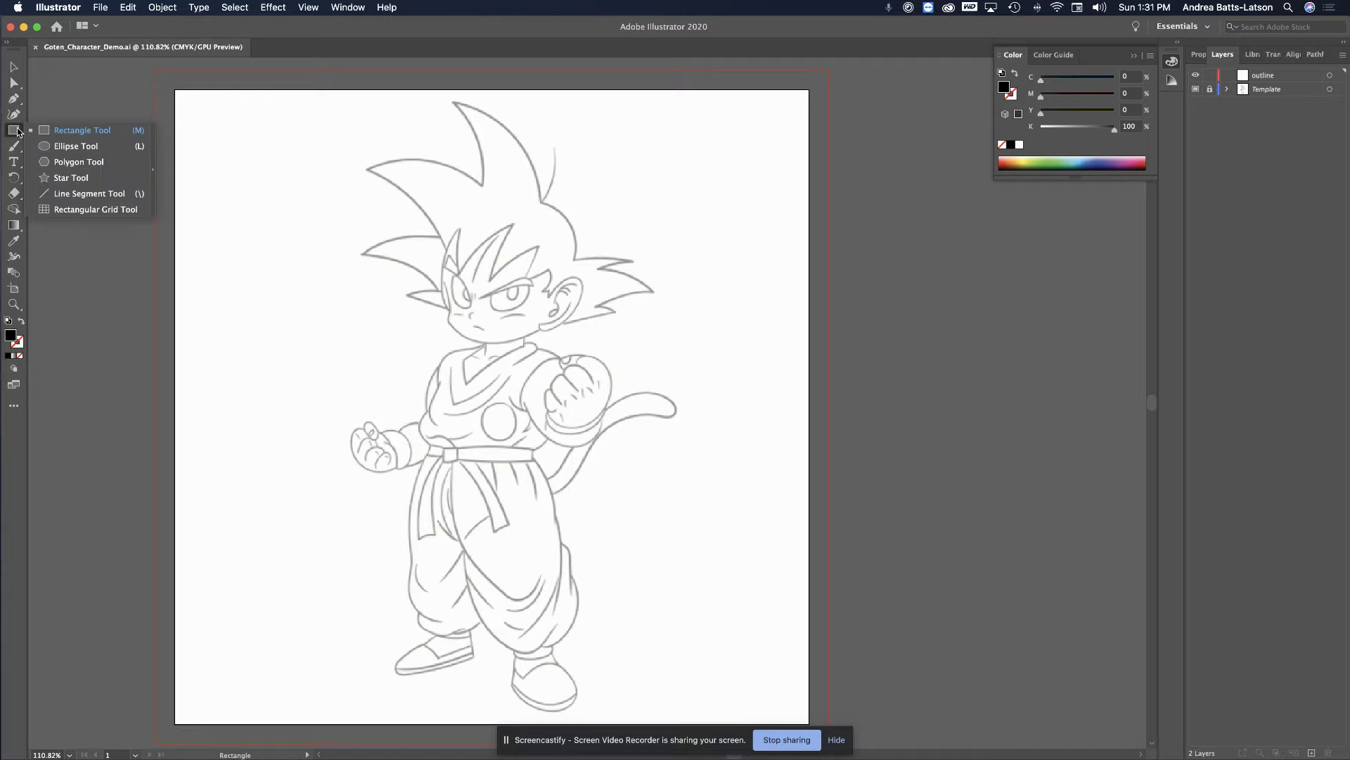
click(56, 135)
drag(225, 132, 362, 247)
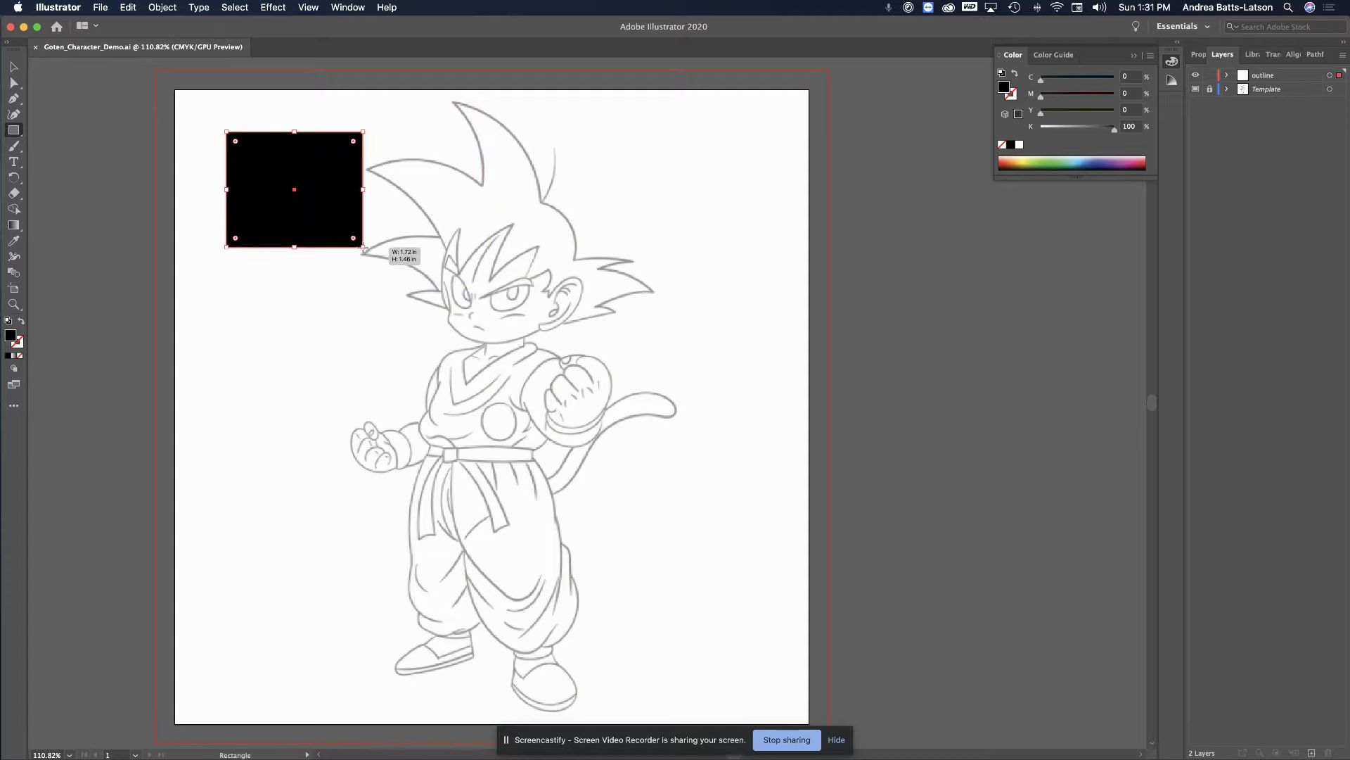
key(super+z)
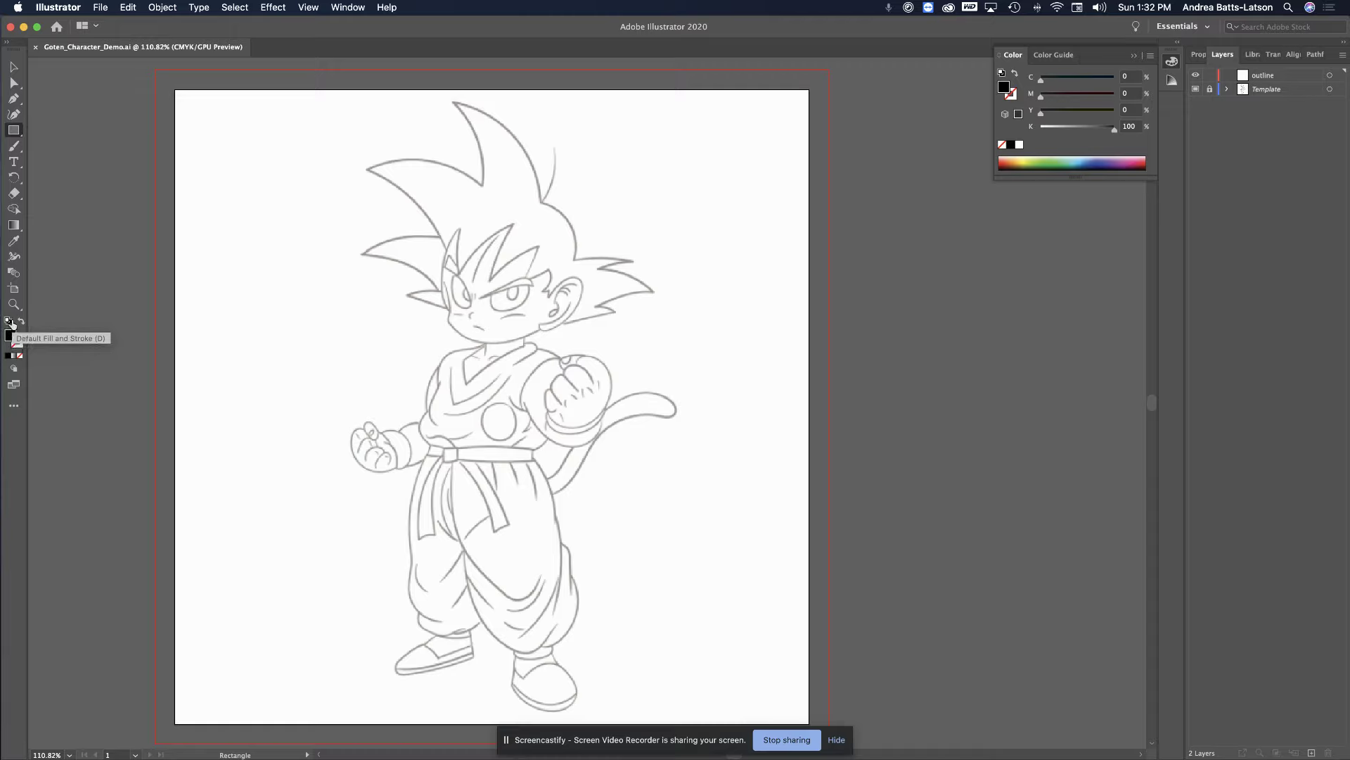
Restore the default fill and stroke, and reset the Essentials workspace
click(8, 321)
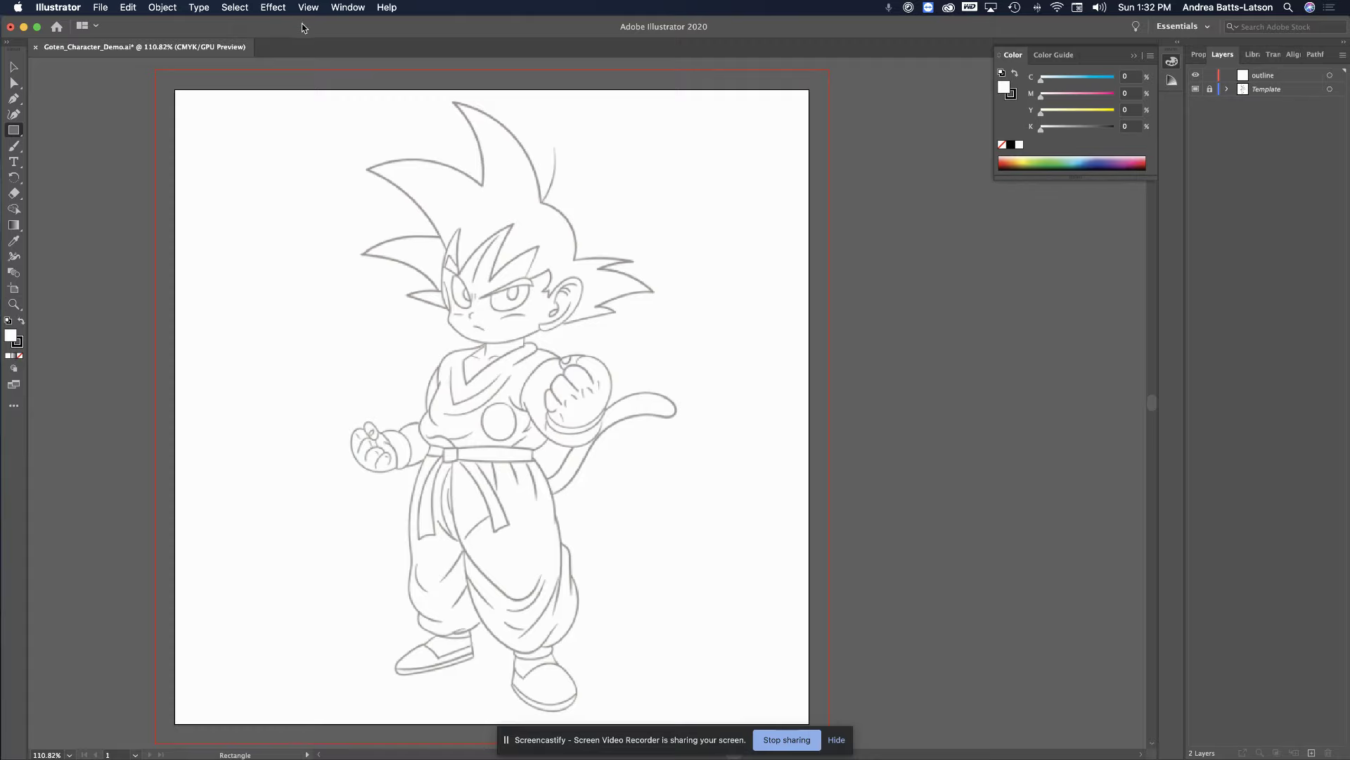
click(347, 9)
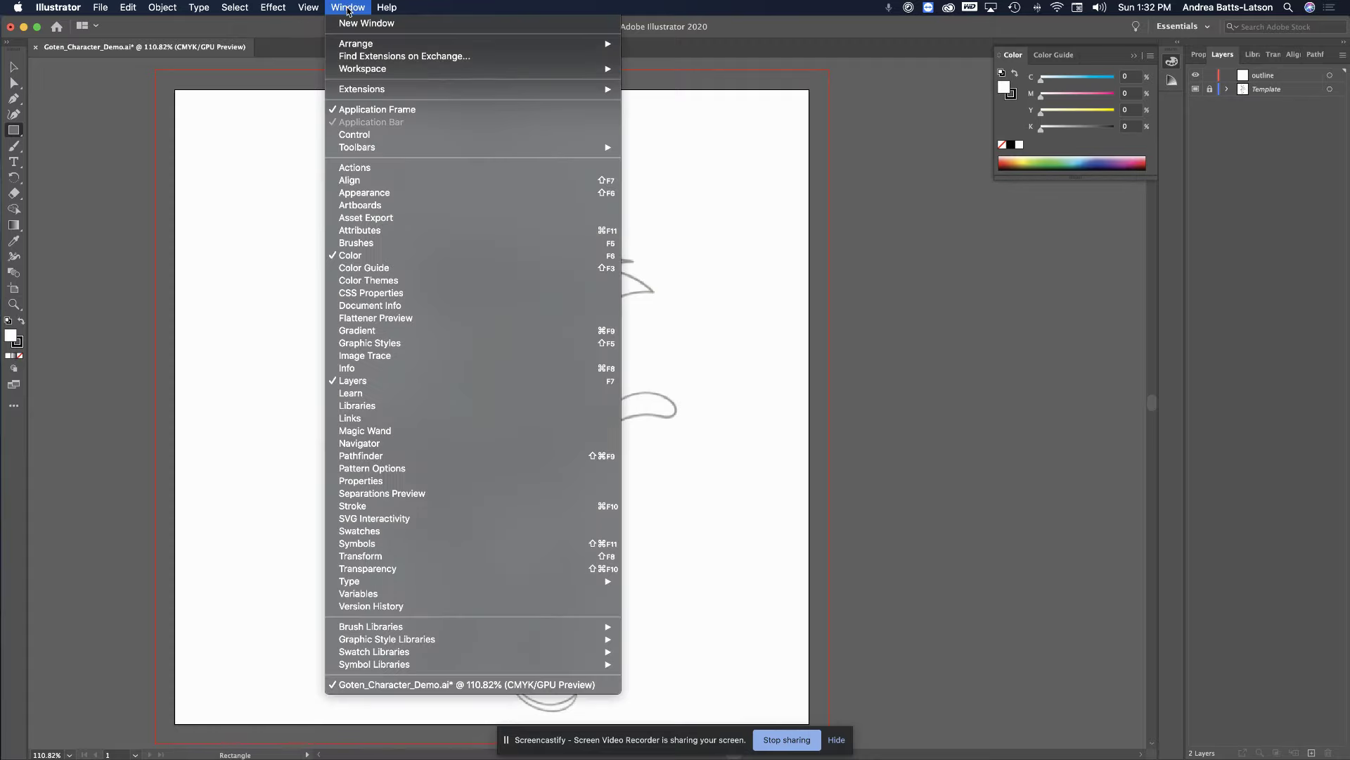
mouse_move(366, 68)
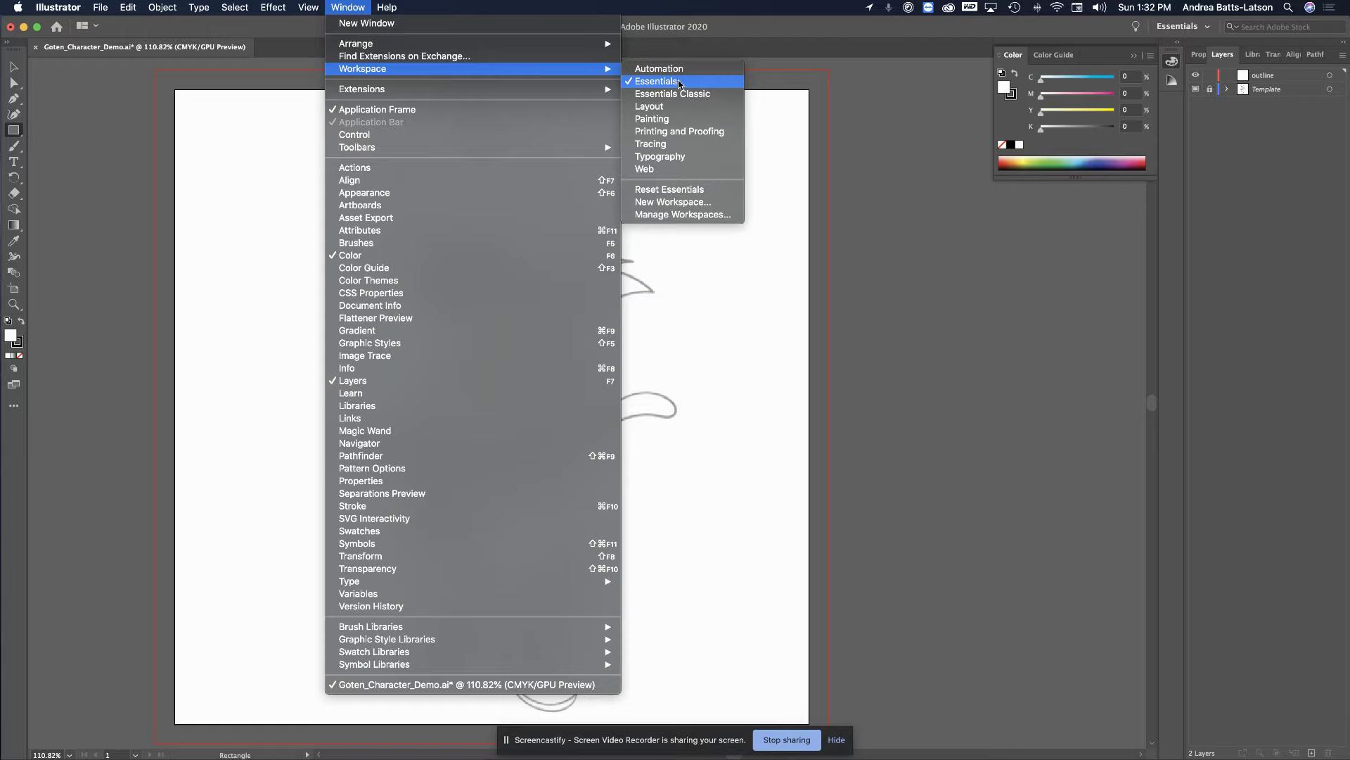
click(677, 190)
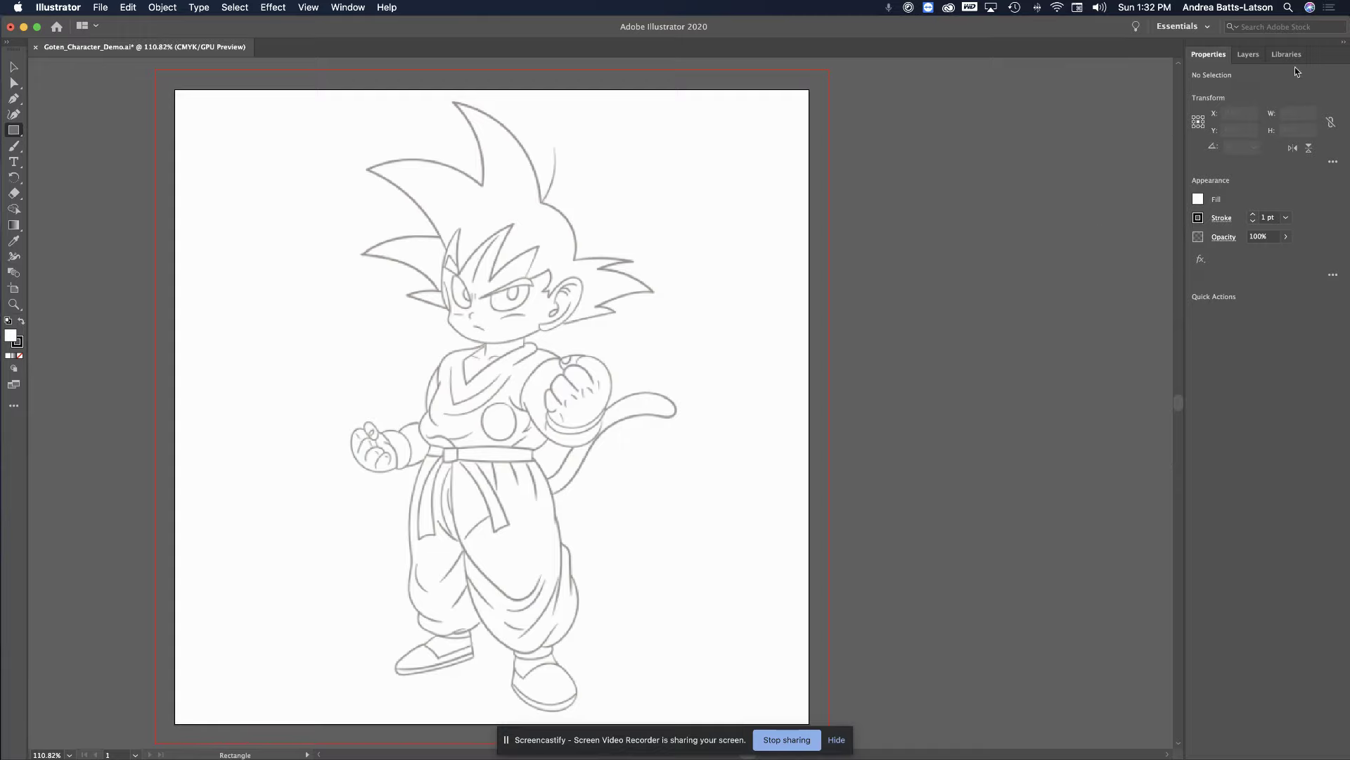
Switch to the Essentials Classic workspace to see its layout, and return to Essentials
click(1207, 28)
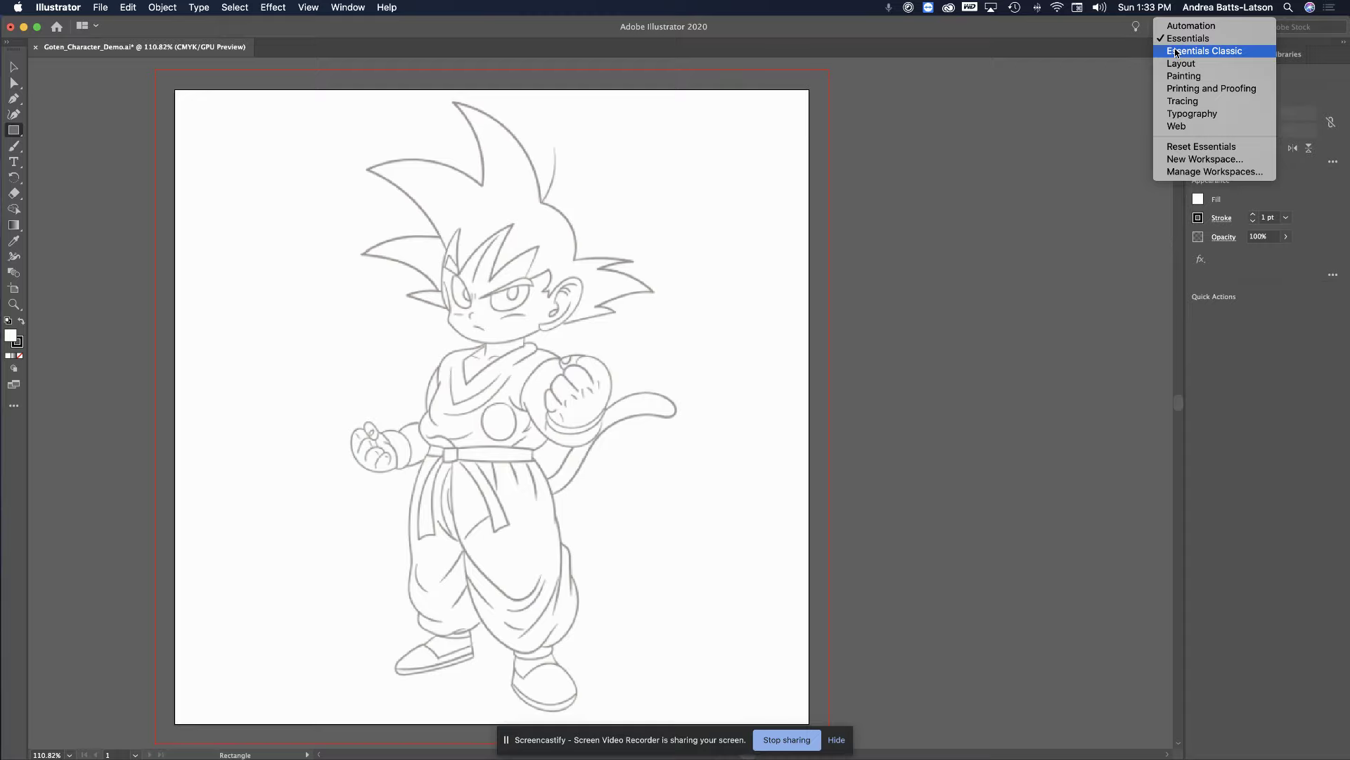
click(1124, 52)
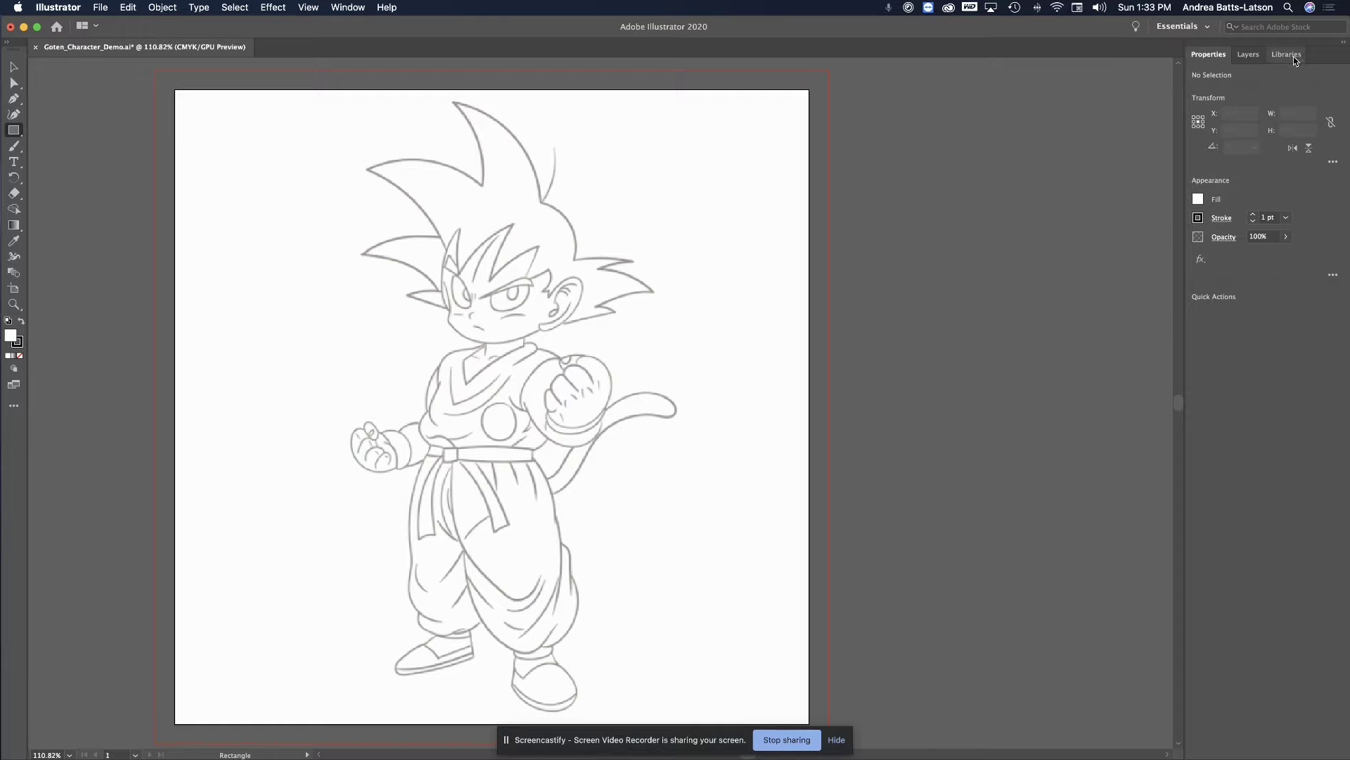
click(1181, 26)
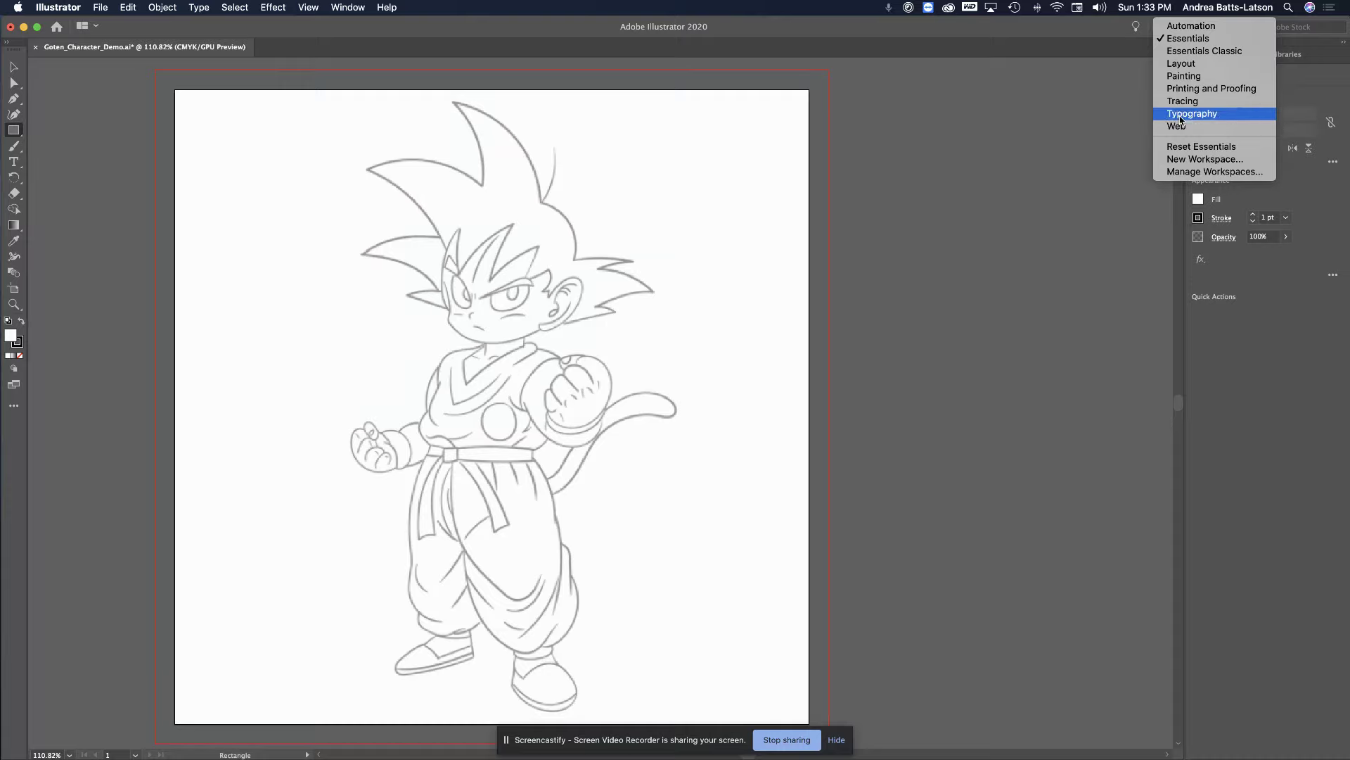
click(1178, 57)
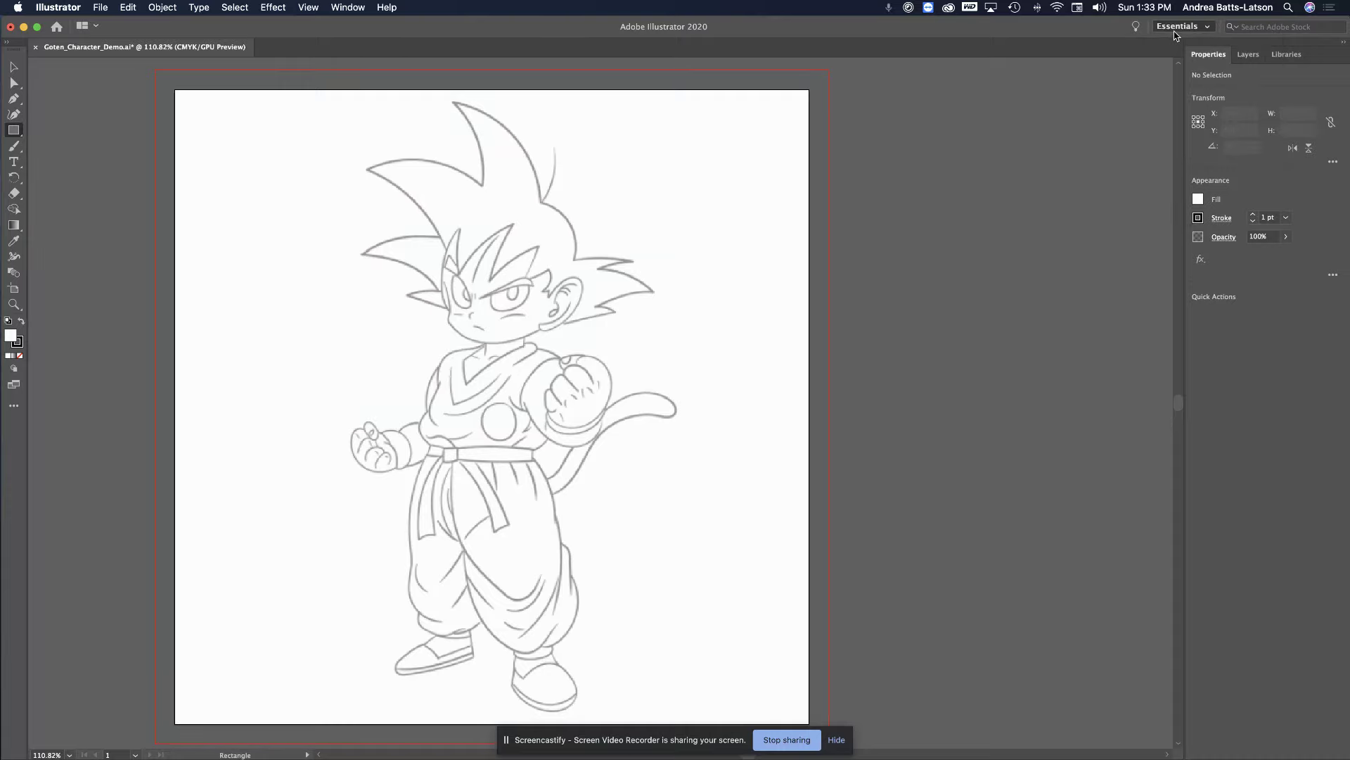
click(1171, 27)
click(1180, 161)
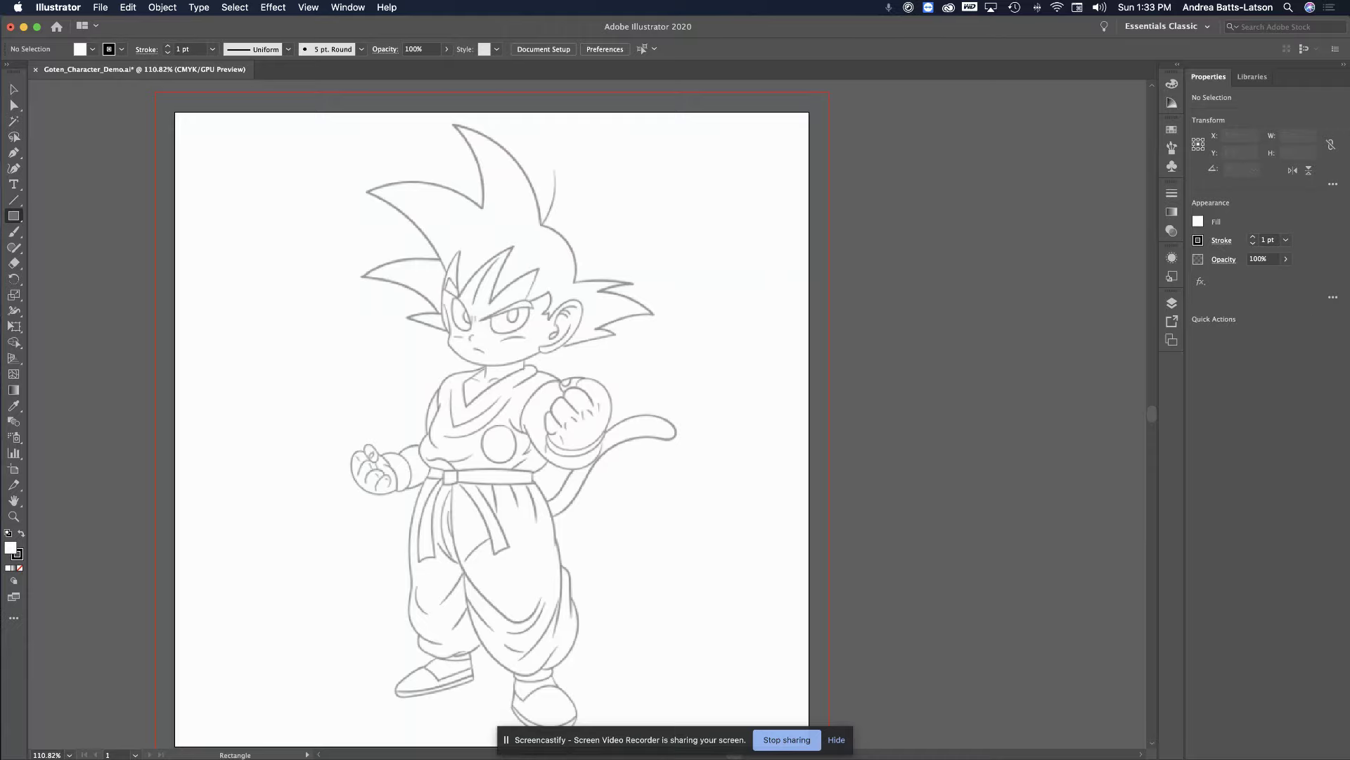
click(1208, 26)
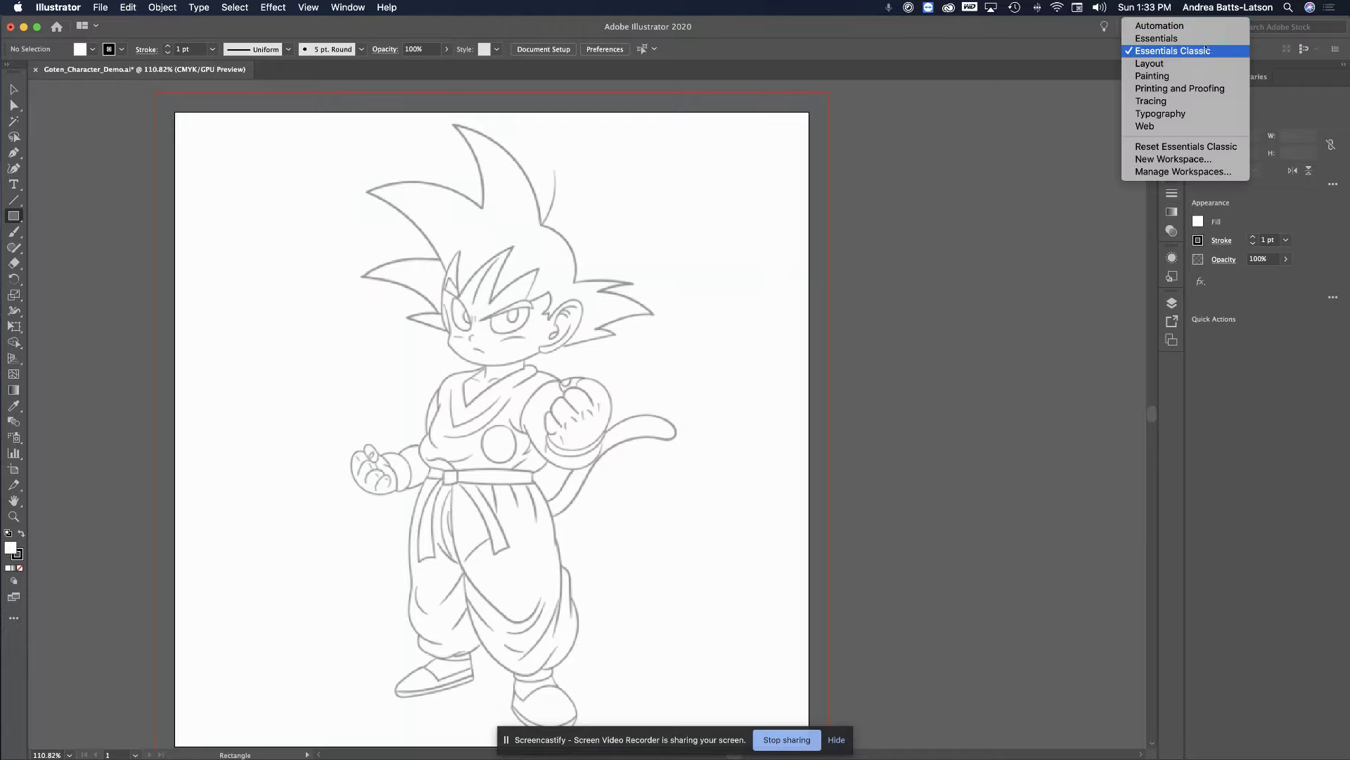
click(1203, 40)
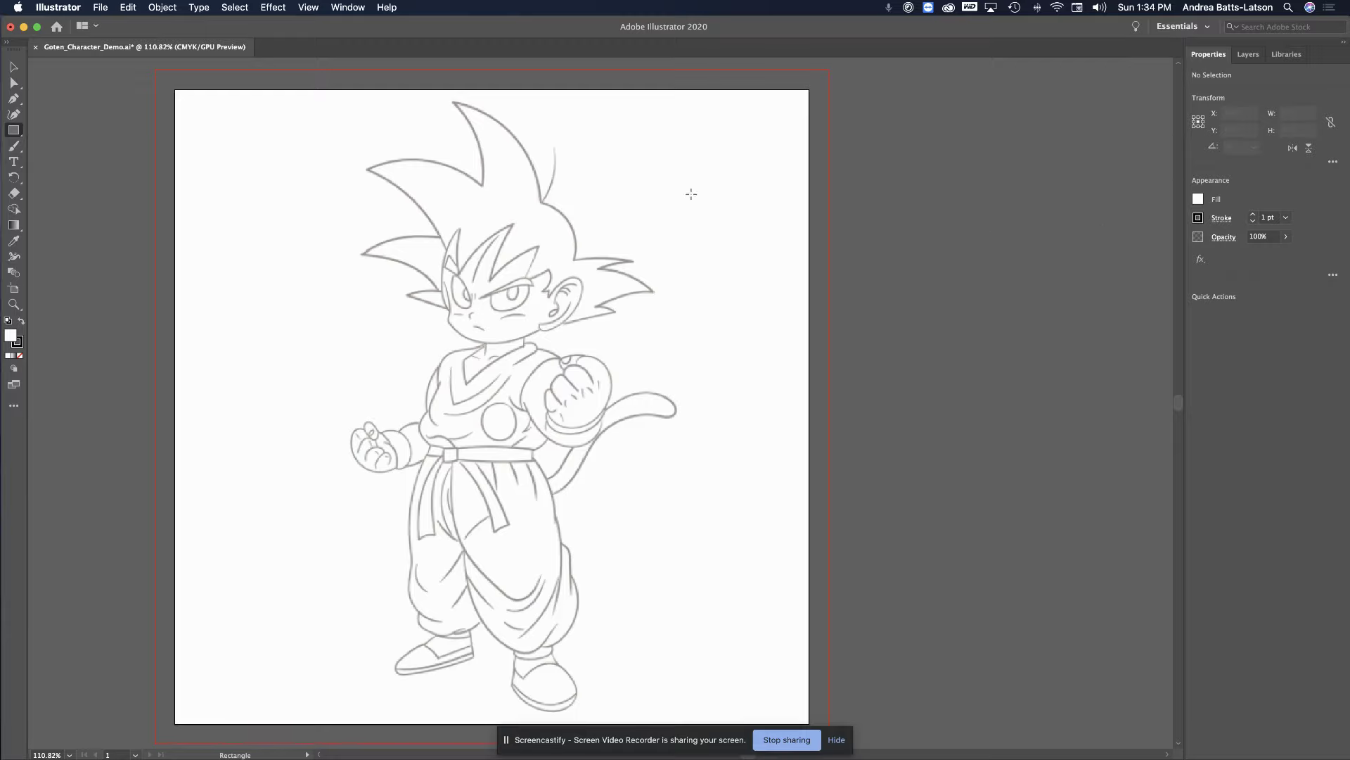
Reset the Essentials workspace again with the Type tool active, and make the Selection tool active
click(13, 163)
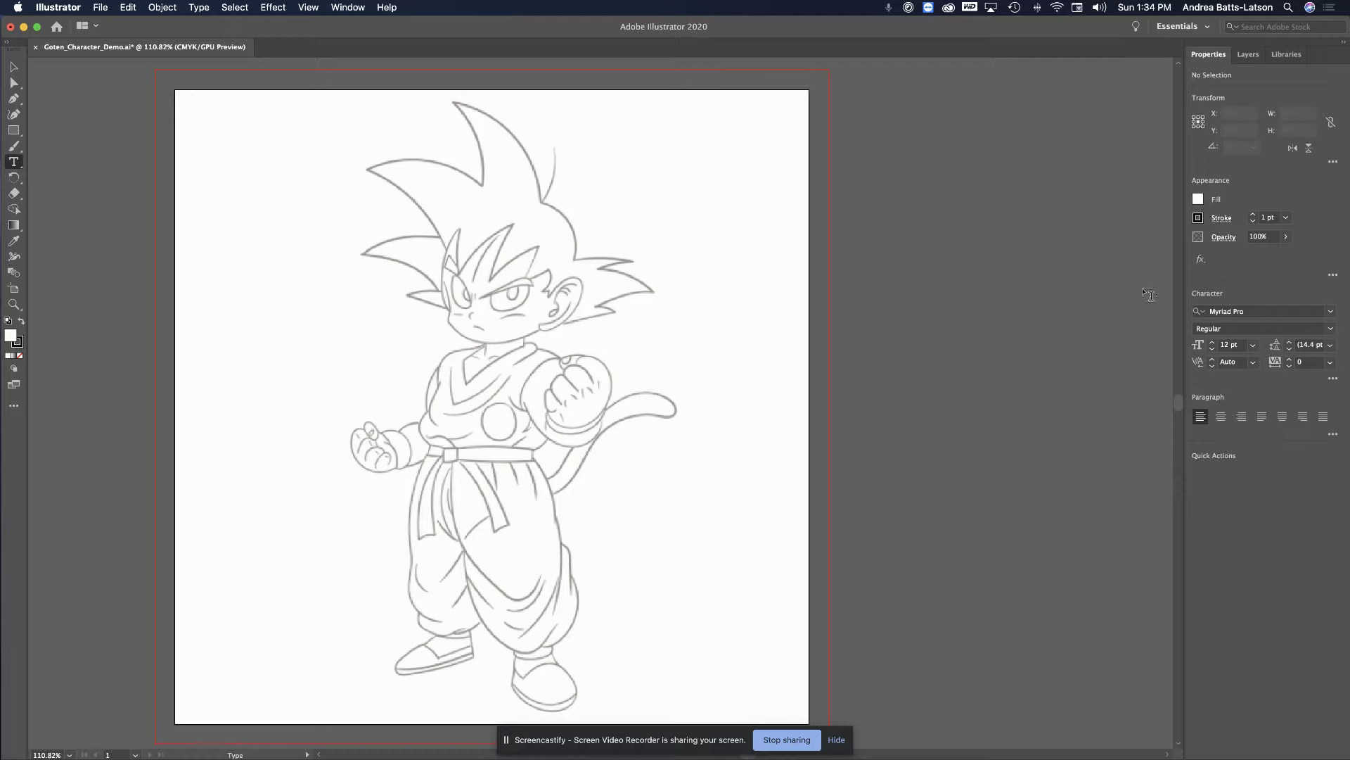
click(1207, 28)
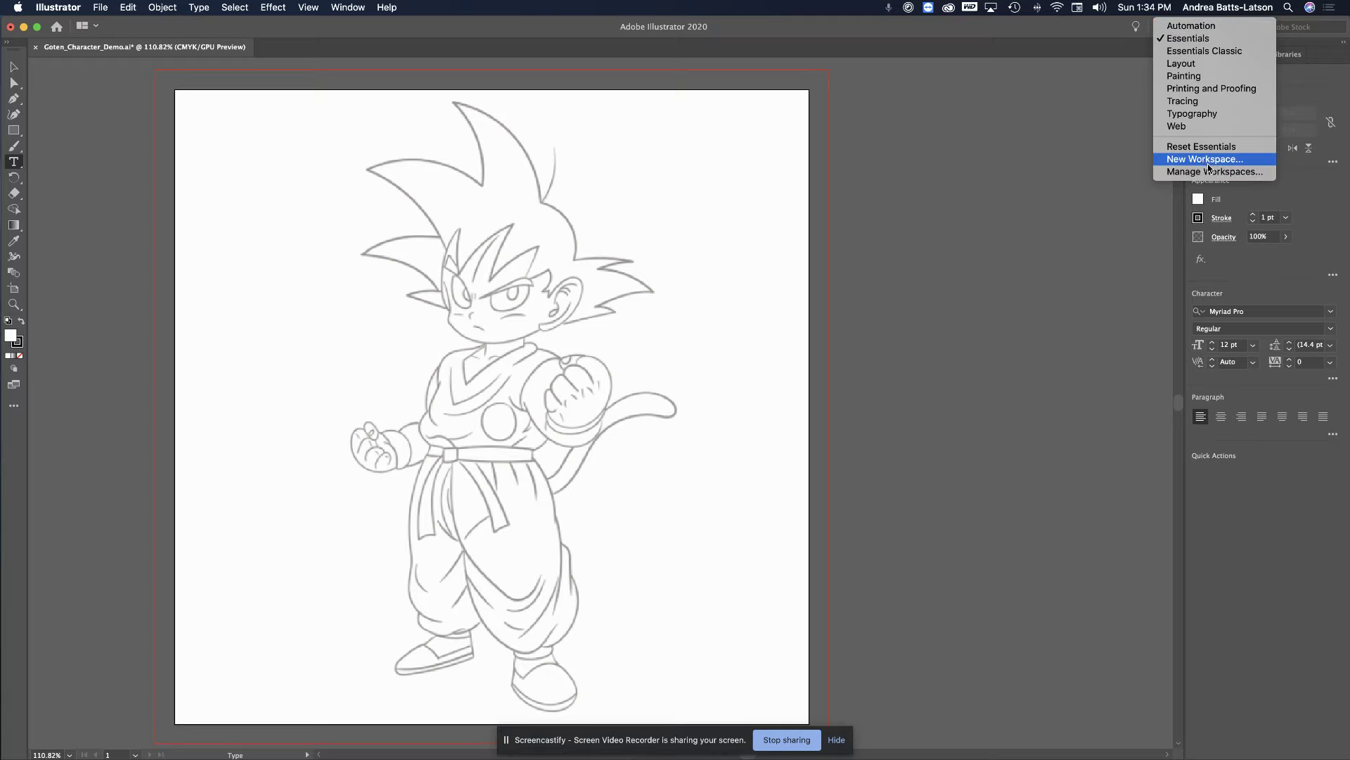
click(1018, 30)
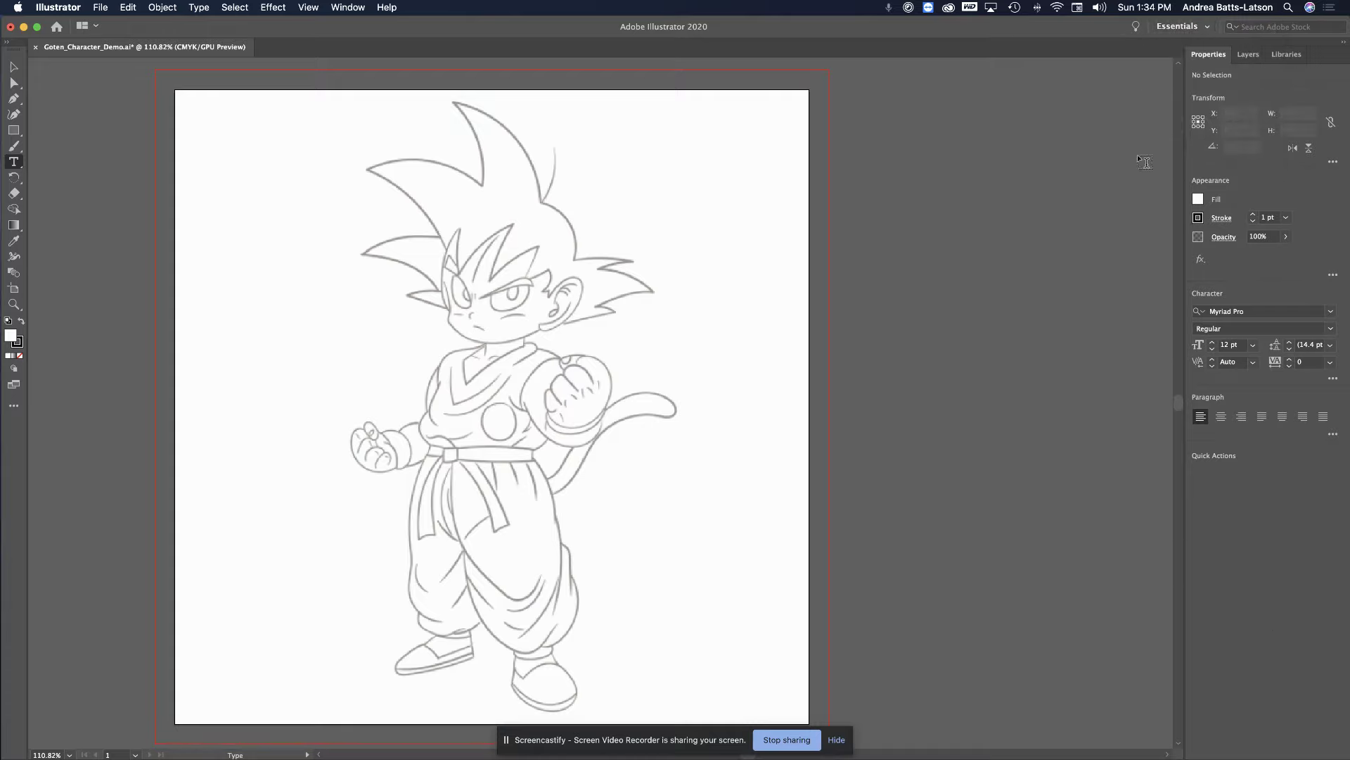
click(1207, 29)
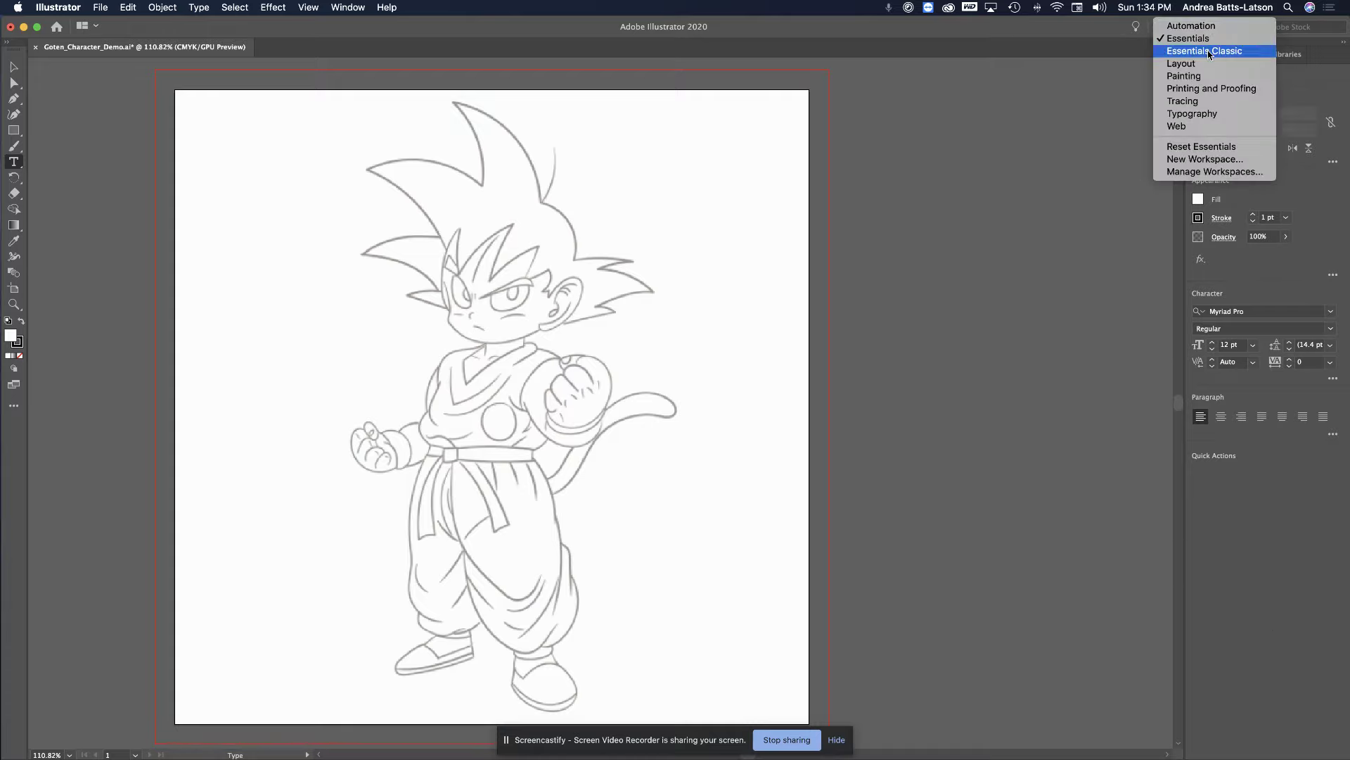
click(1195, 40)
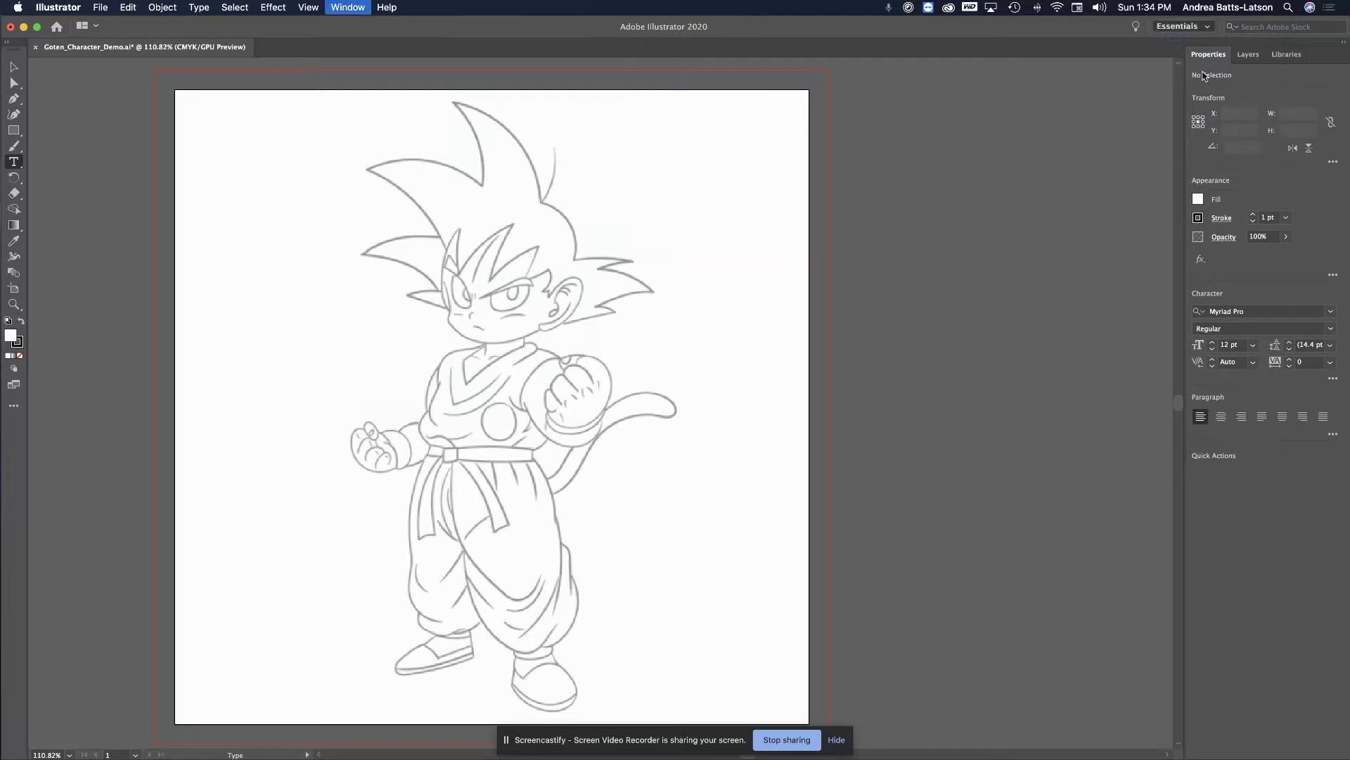
click(1199, 28)
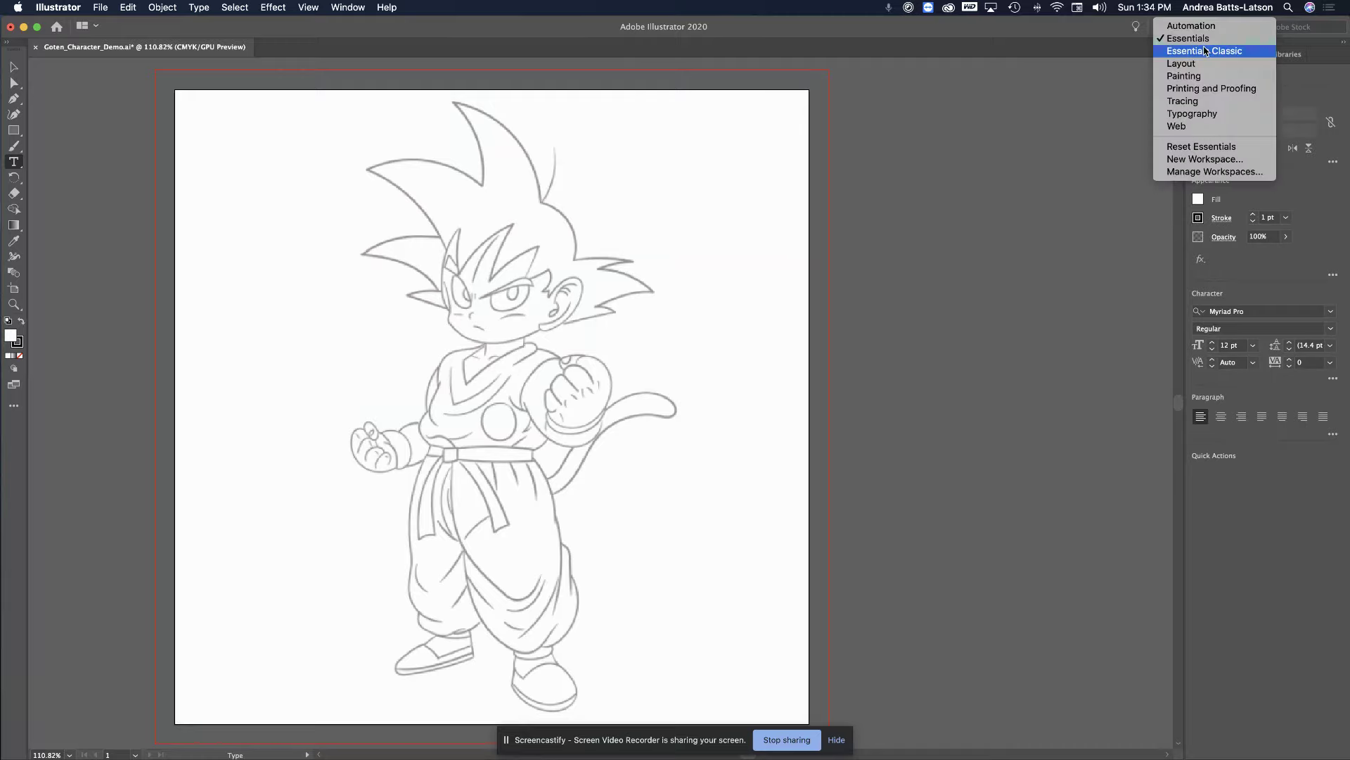
click(1200, 147)
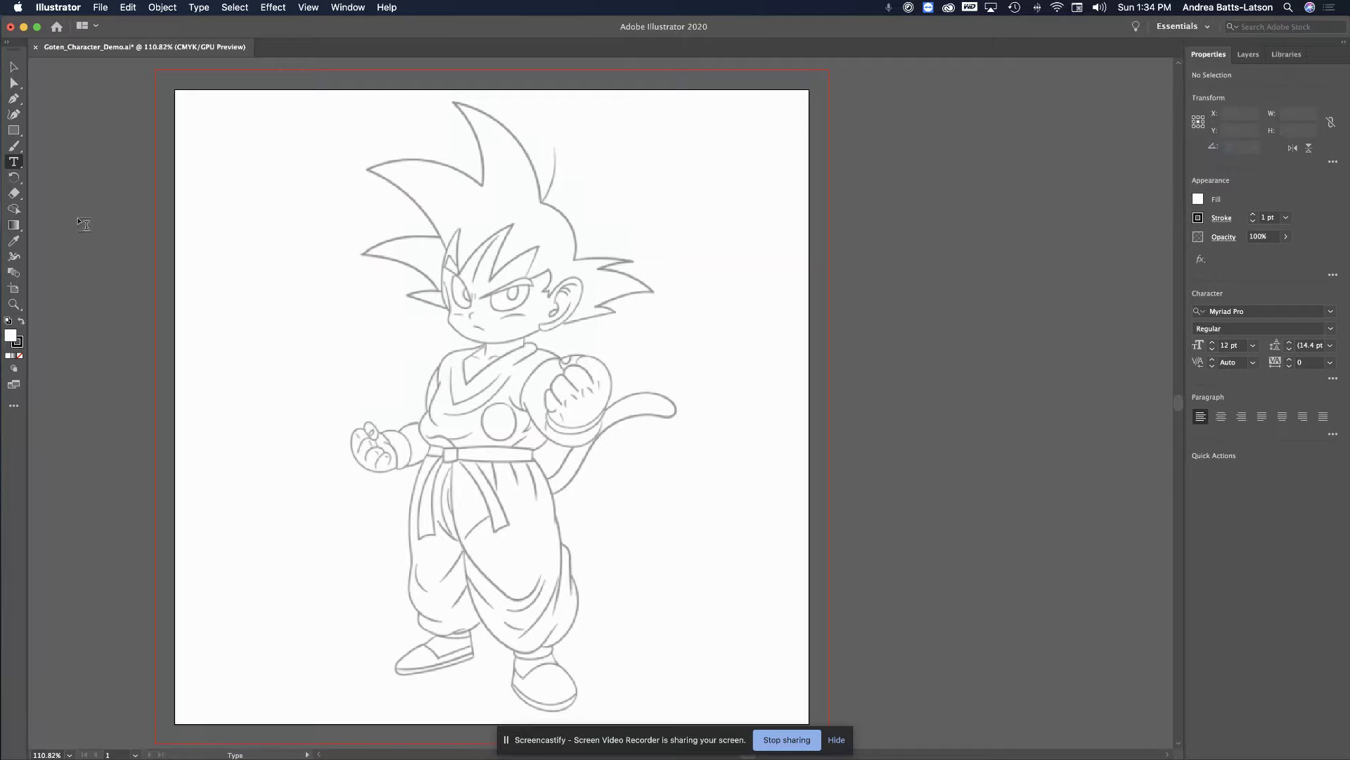
click(13, 67)
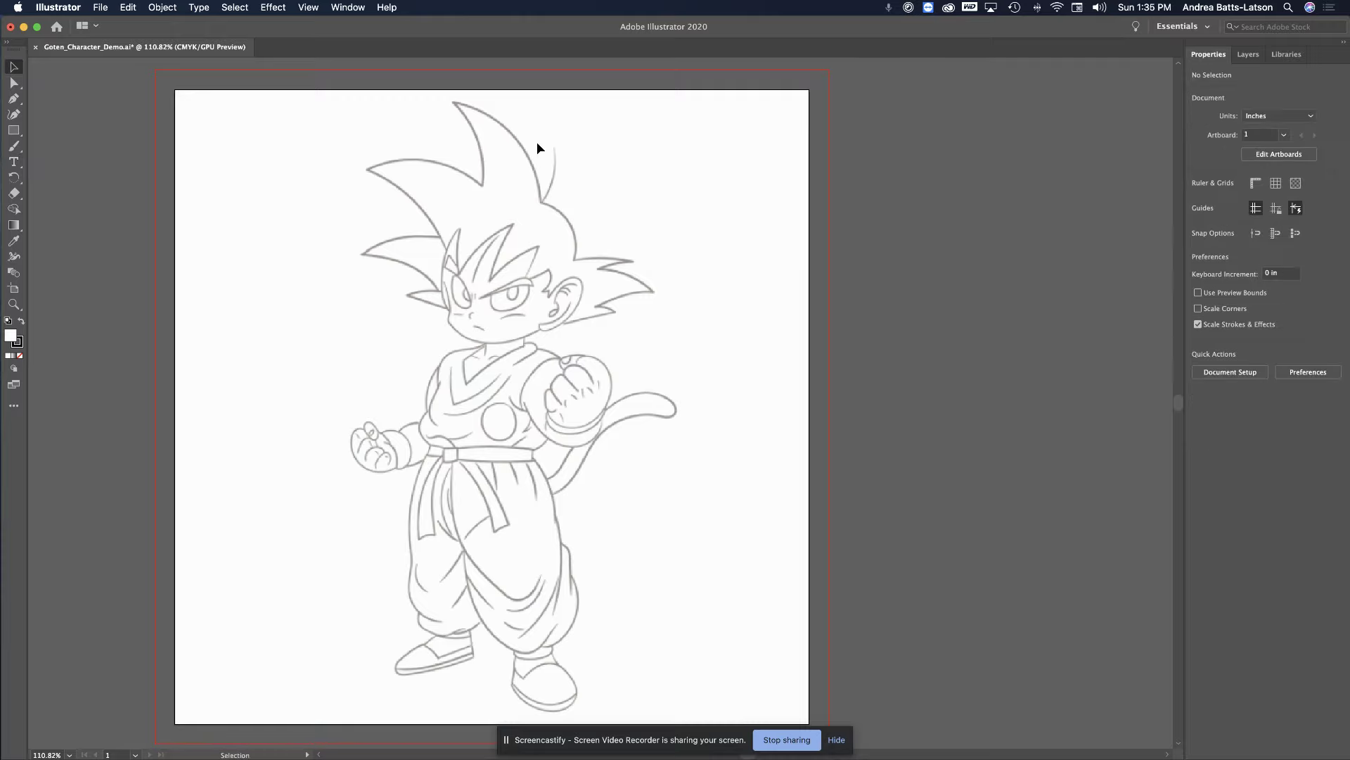
scroll(42, 182, down, 2)
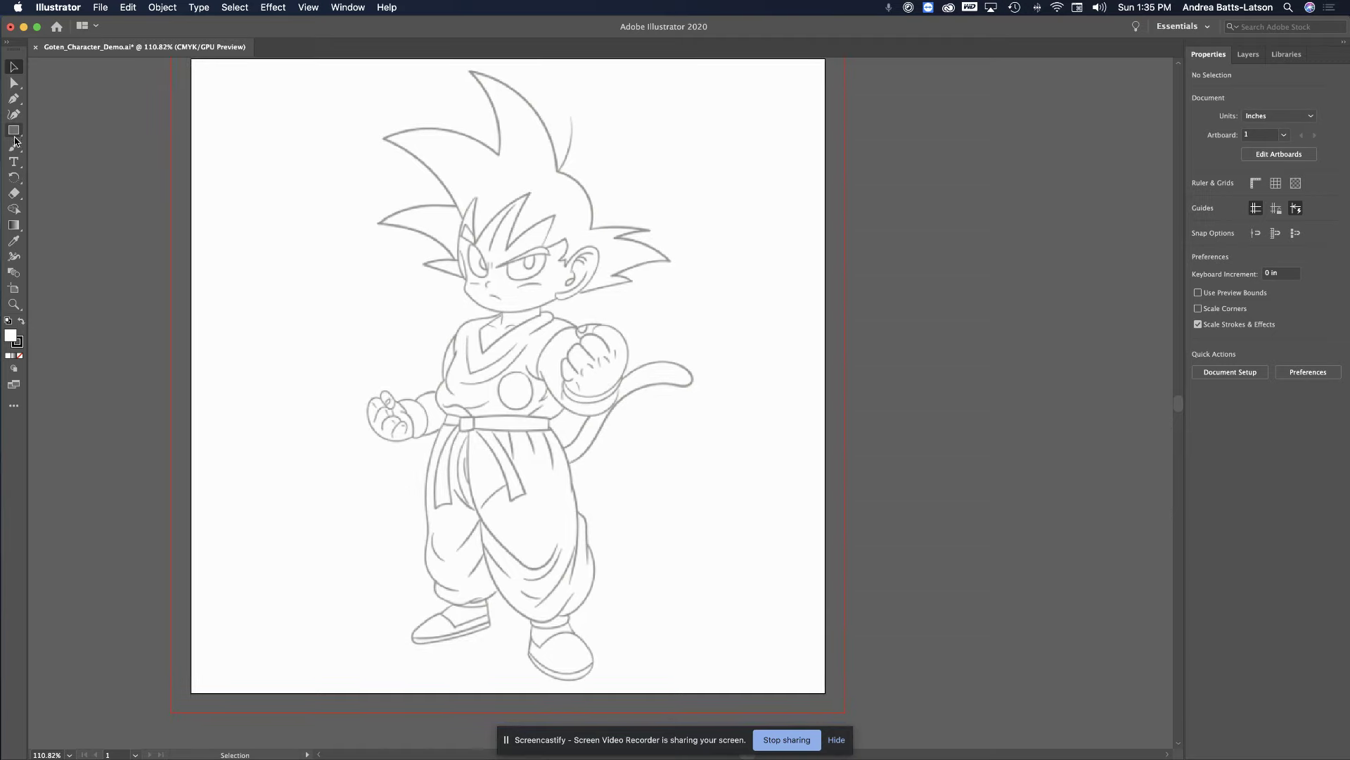
Draw a rectangle about 1.9 by 1.74 in beside the character's hair, and rotate it clockwise to about 337°
drag(14, 137, 70, 132)
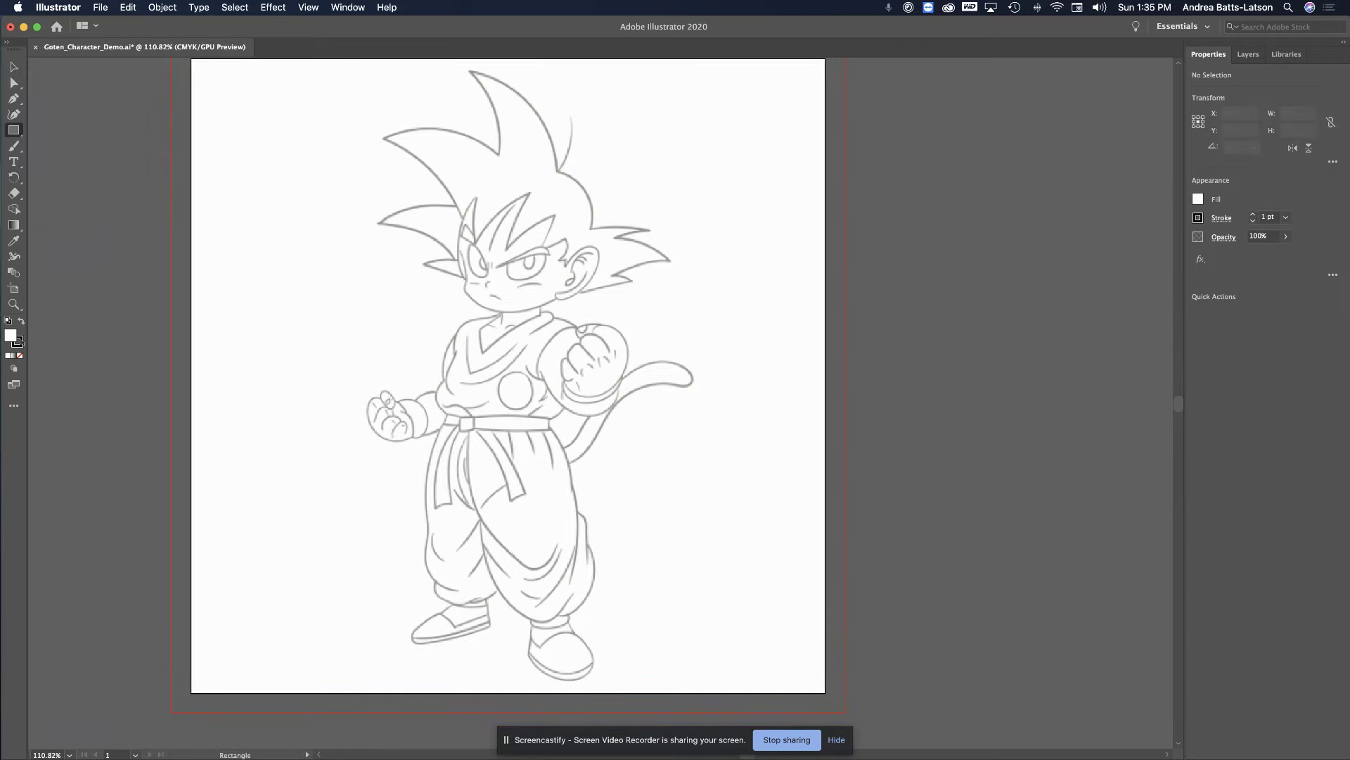
drag(240, 139, 391, 277)
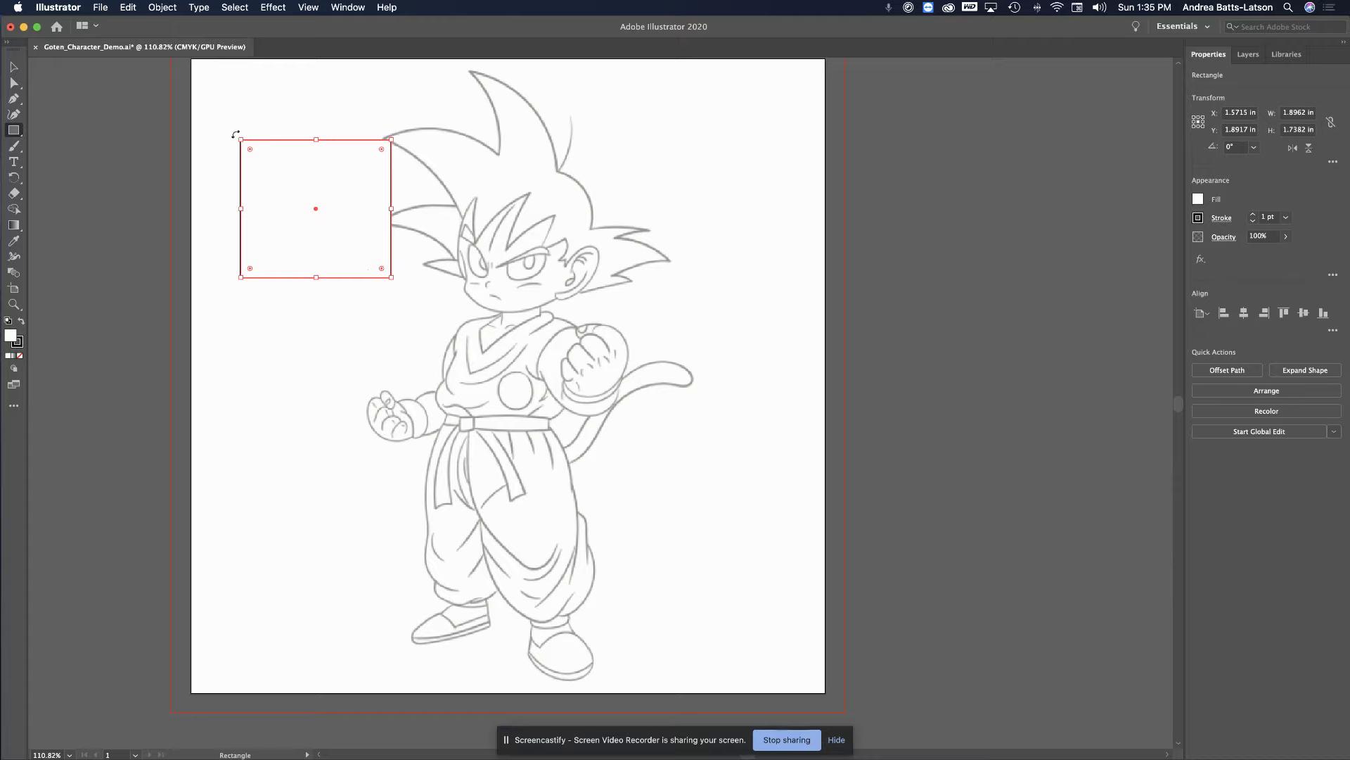
drag(235, 133, 211, 145)
drag(273, 102, 226, 127)
key(super+equal)
key(super+equal)
key(super+equal)
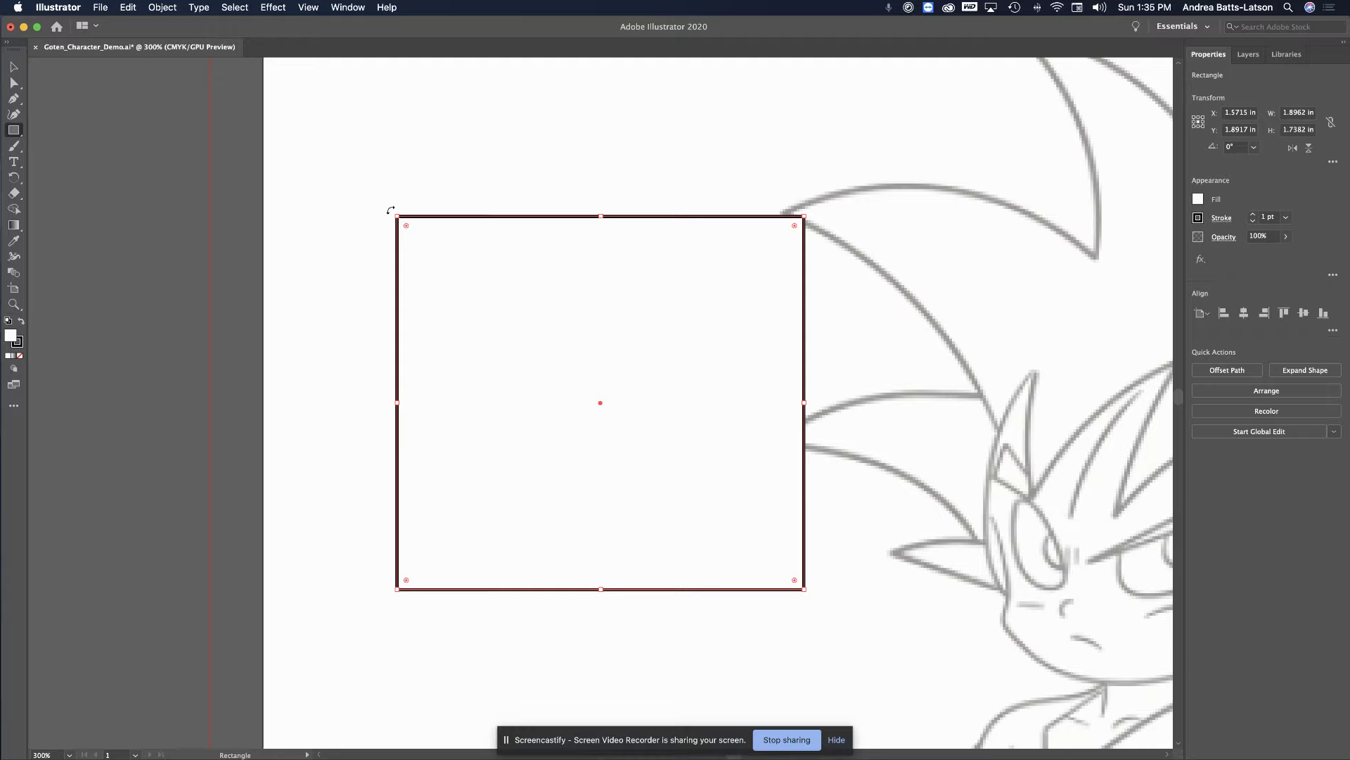
drag(391, 209, 443, 121)
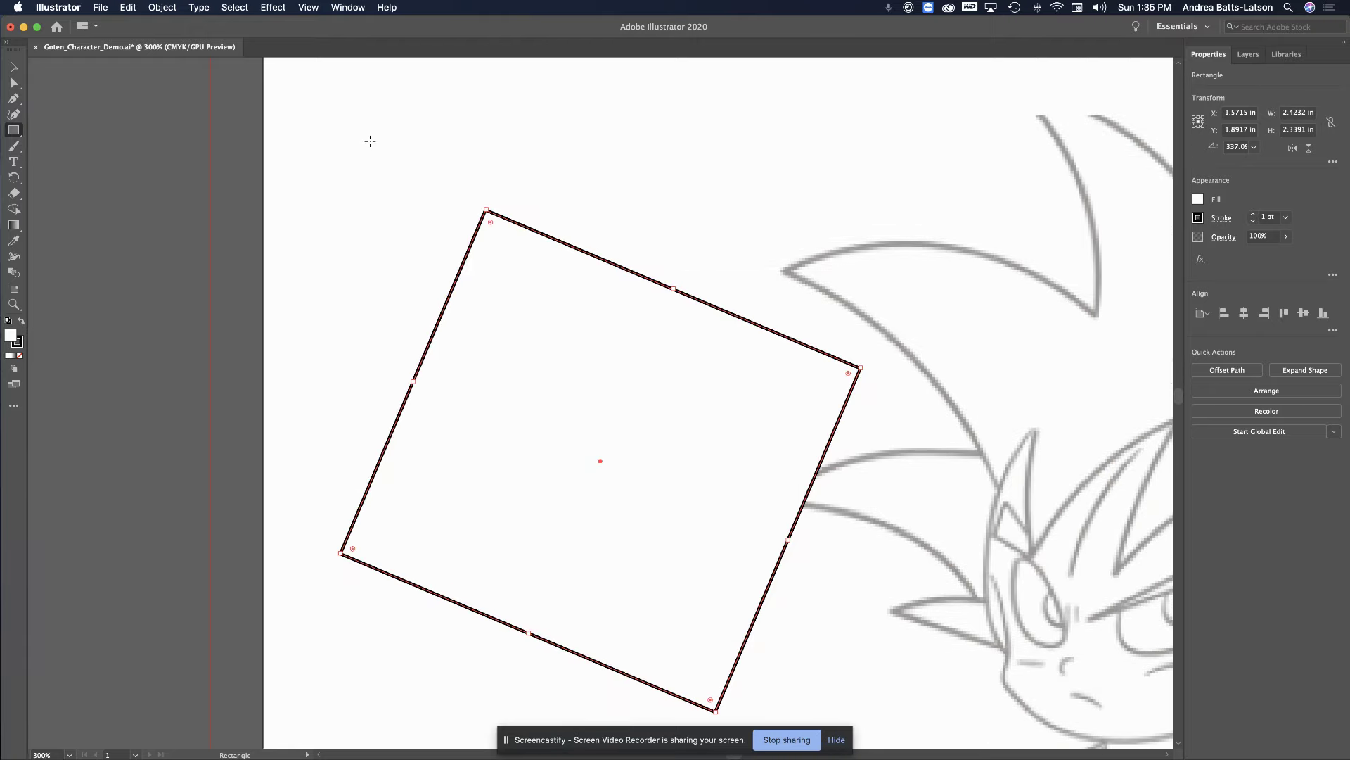
Round all four corners of the tilted rectangle to a radius of about 0.2 in
scroll(370, 140, down, 2)
scroll(370, 140, down, 1)
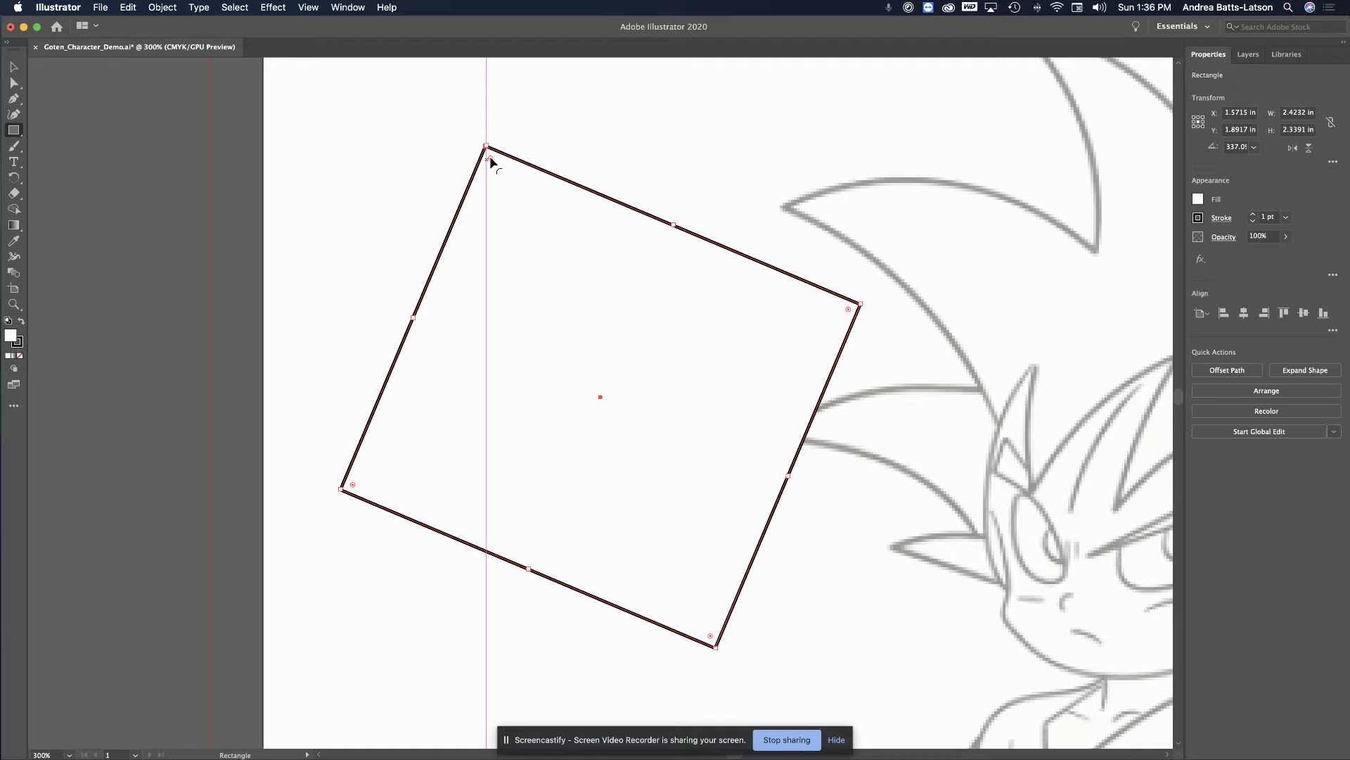
scroll(490, 160, left, 1)
drag(490, 160, 506, 205)
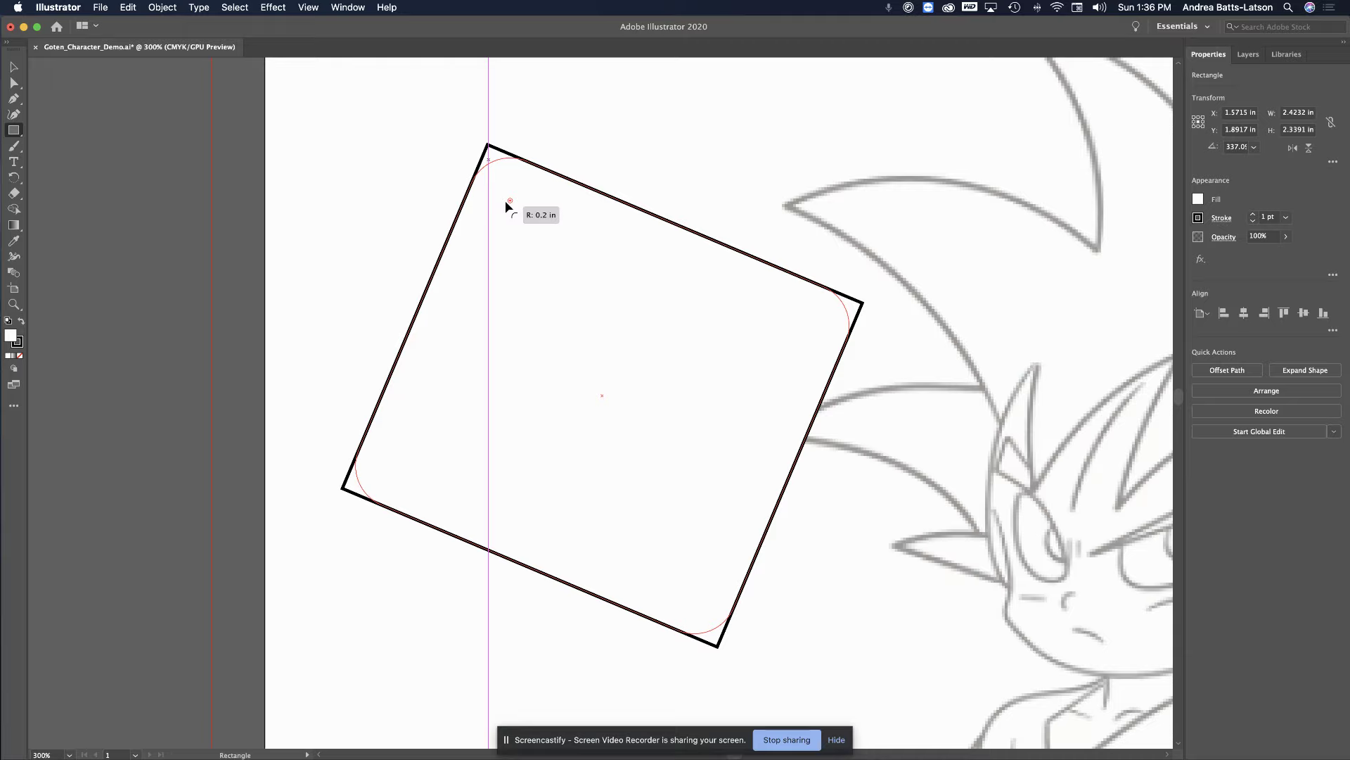
mouse_move(506, 205)
mouse_down()
mouse_move(512, 223)
mouse_move(496, 205)
mouse_up()
mouse_move(497, 209)
mouse_down()
mouse_move(493, 188)
mouse_move(511, 216)
mouse_move(500, 187)
mouse_move(546, 263)
mouse_move(508, 177)
mouse_move(541, 243)
mouse_move(509, 201)
mouse_up()
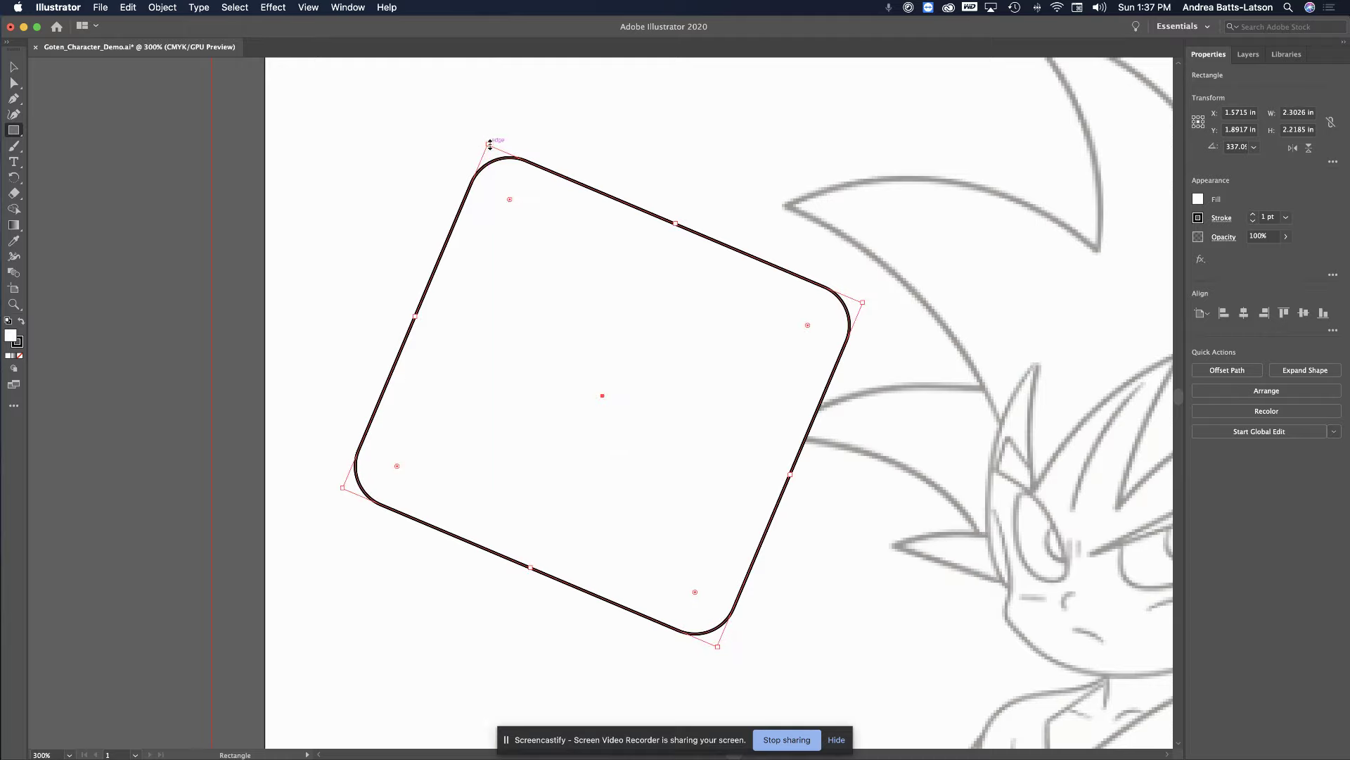
Scale the tilted rounded rectangle down to about 1.51 by 1.49 in
drag(488, 141, 514, 212)
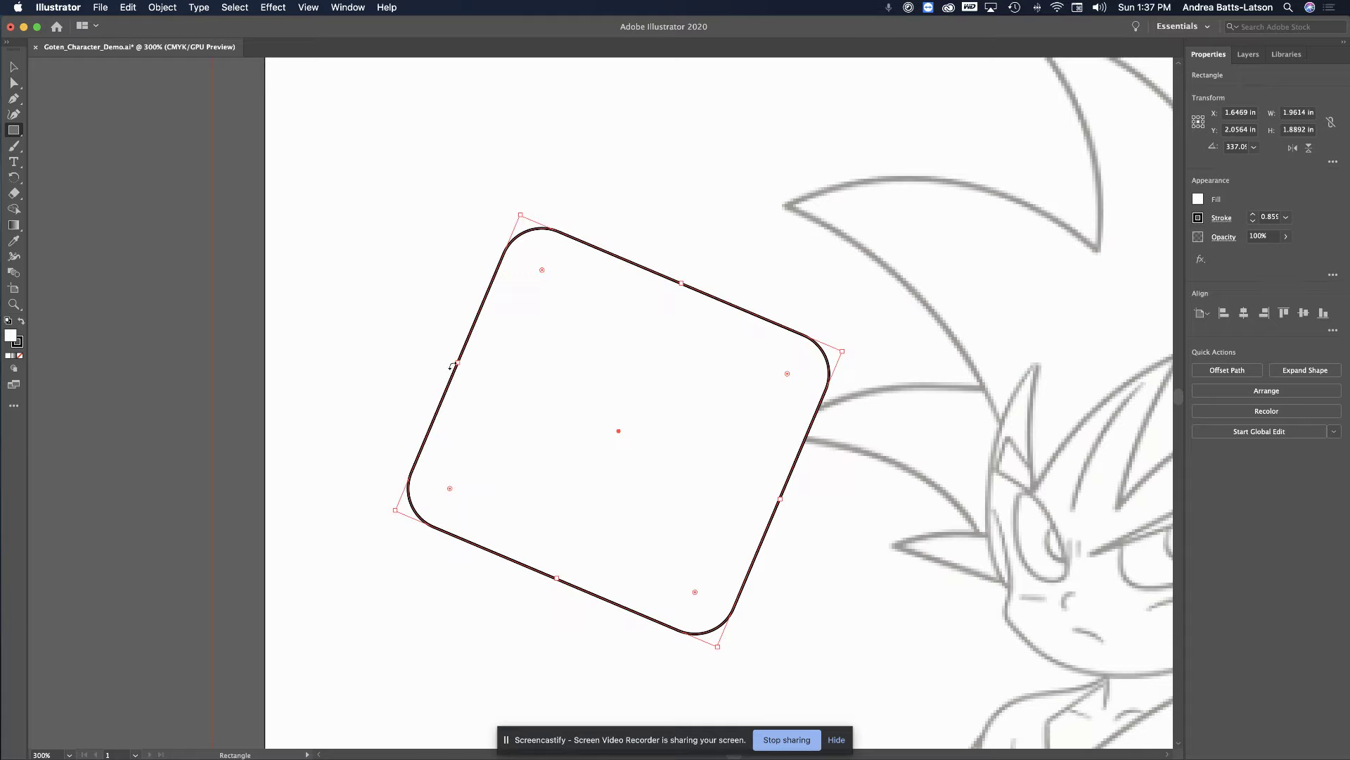
drag(454, 363, 475, 318)
drag(454, 362, 457, 389)
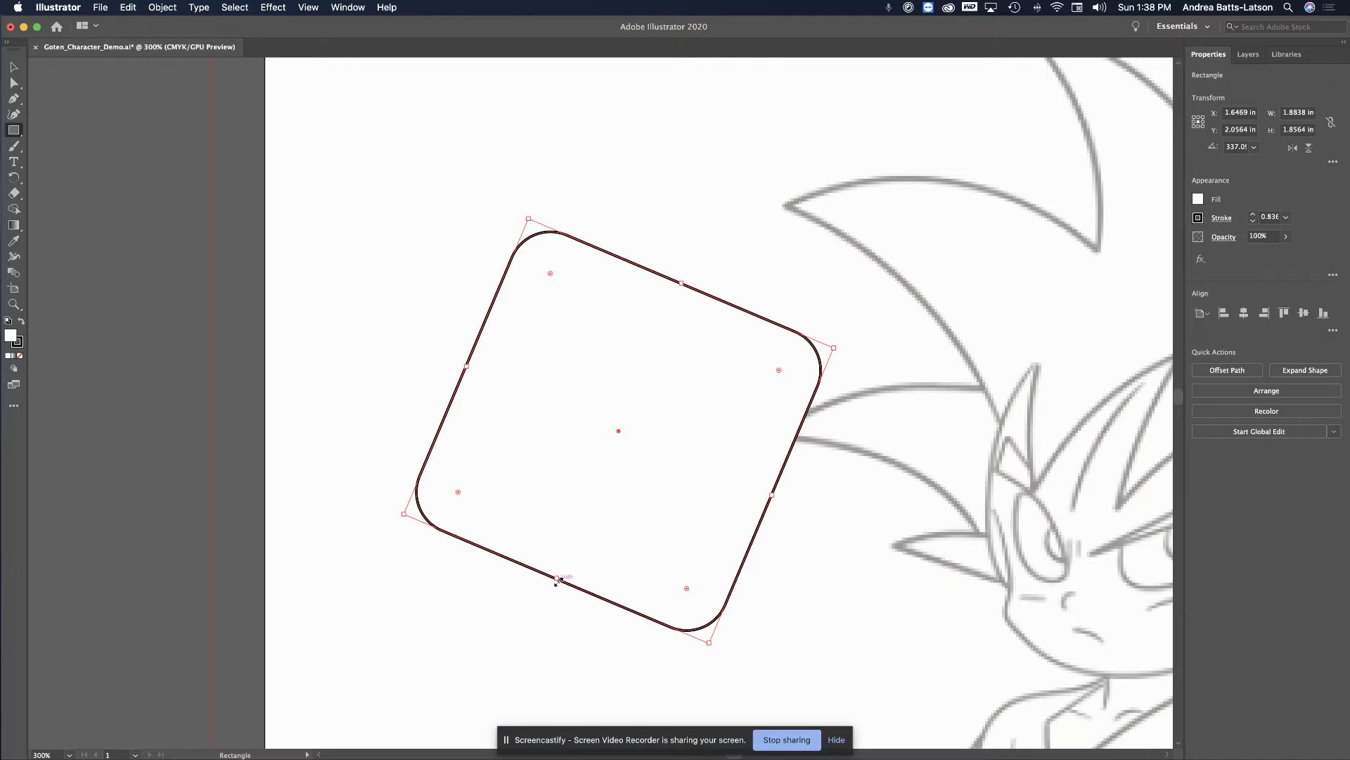
drag(556, 578, 567, 553)
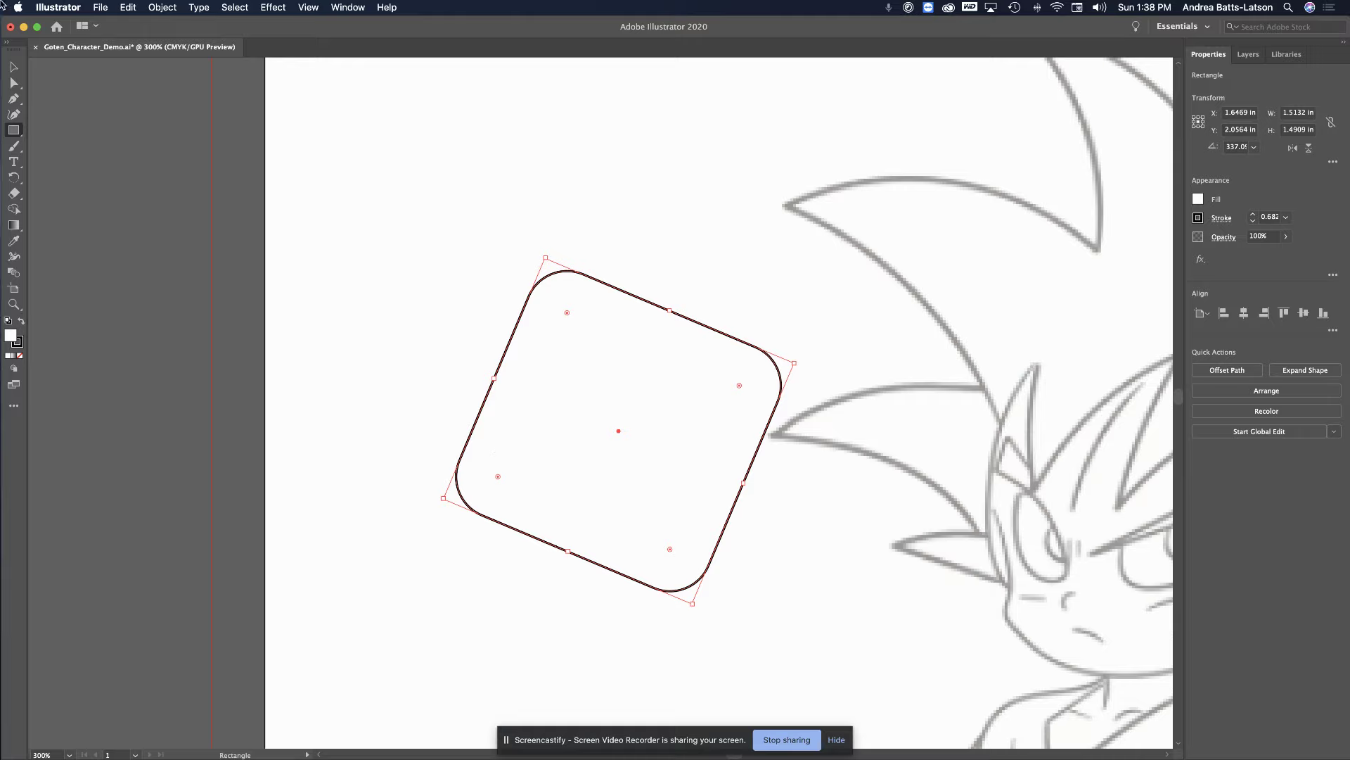
click(13, 133)
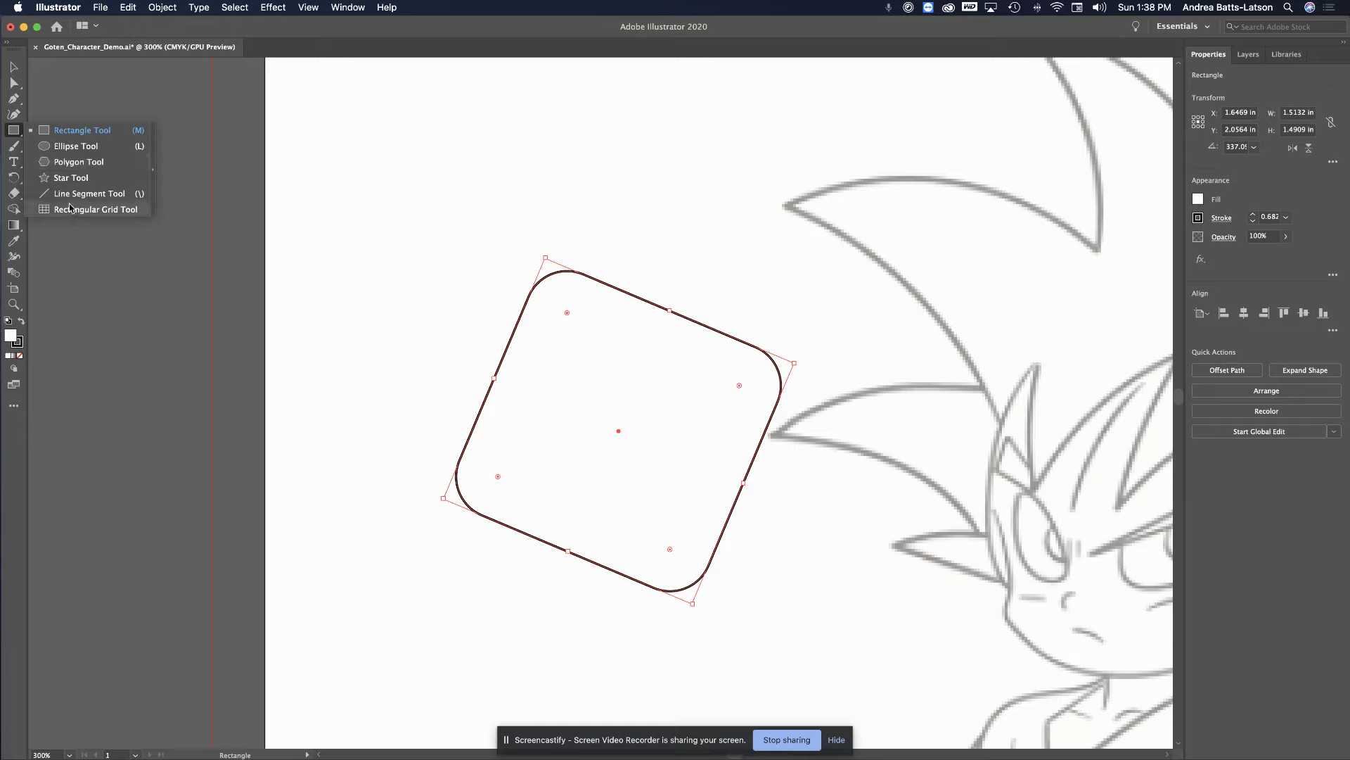
click(14, 132)
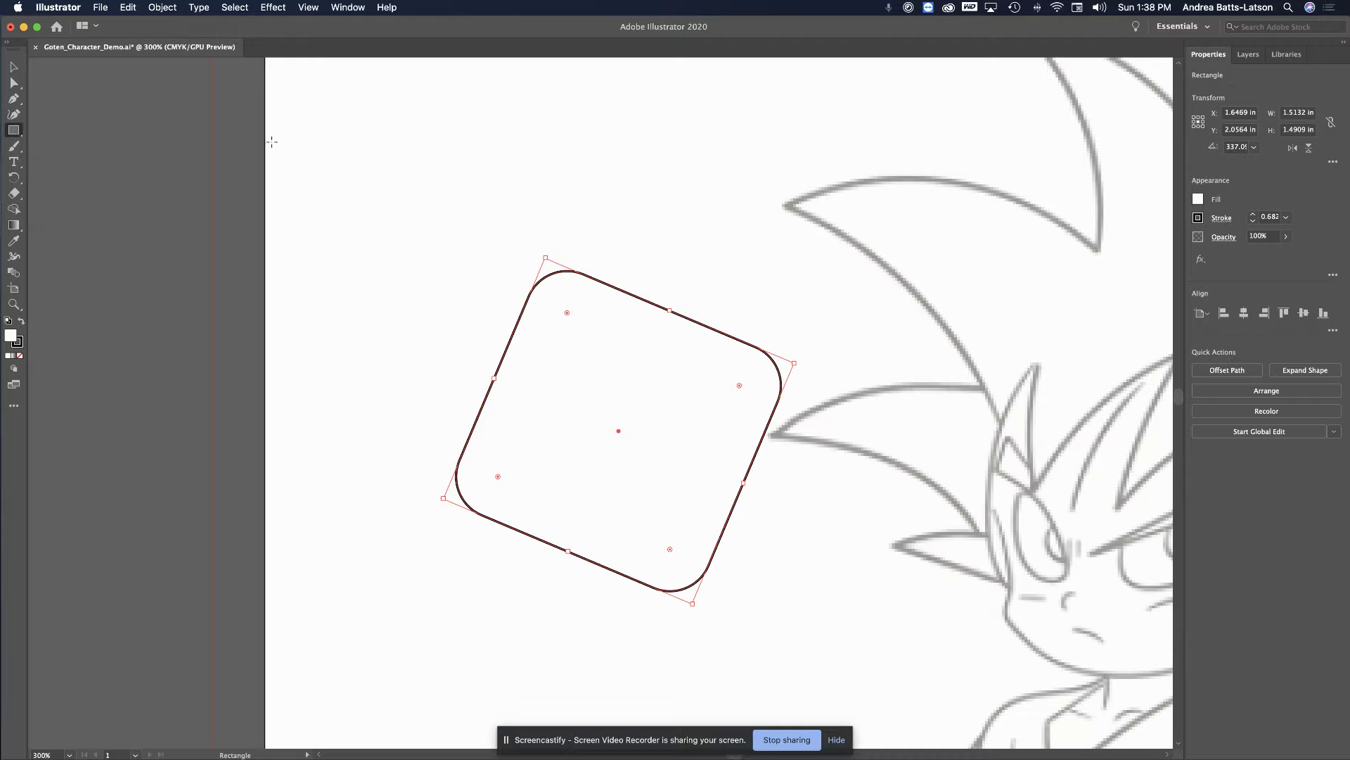
Move the rounded rectangle up and left with the Selection tool to about X 1.28 in, Y 1.29 in
click(14, 69)
drag(537, 286, 462, 142)
drag(485, 152, 451, 125)
Alternate between the Direct Selection and Selection tools on the rounded rectangle, and move it to about X 1.14 in, Y 1.36 in
click(15, 83)
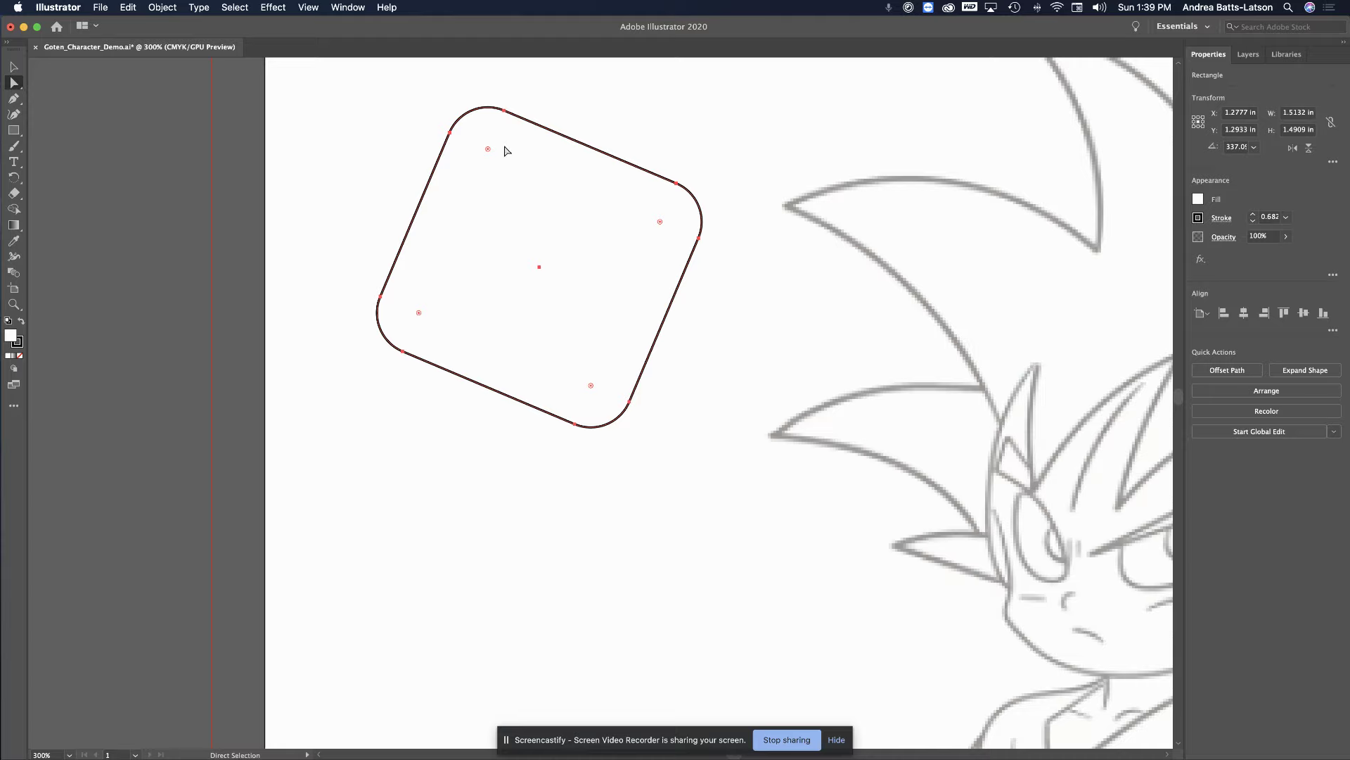
key(v)
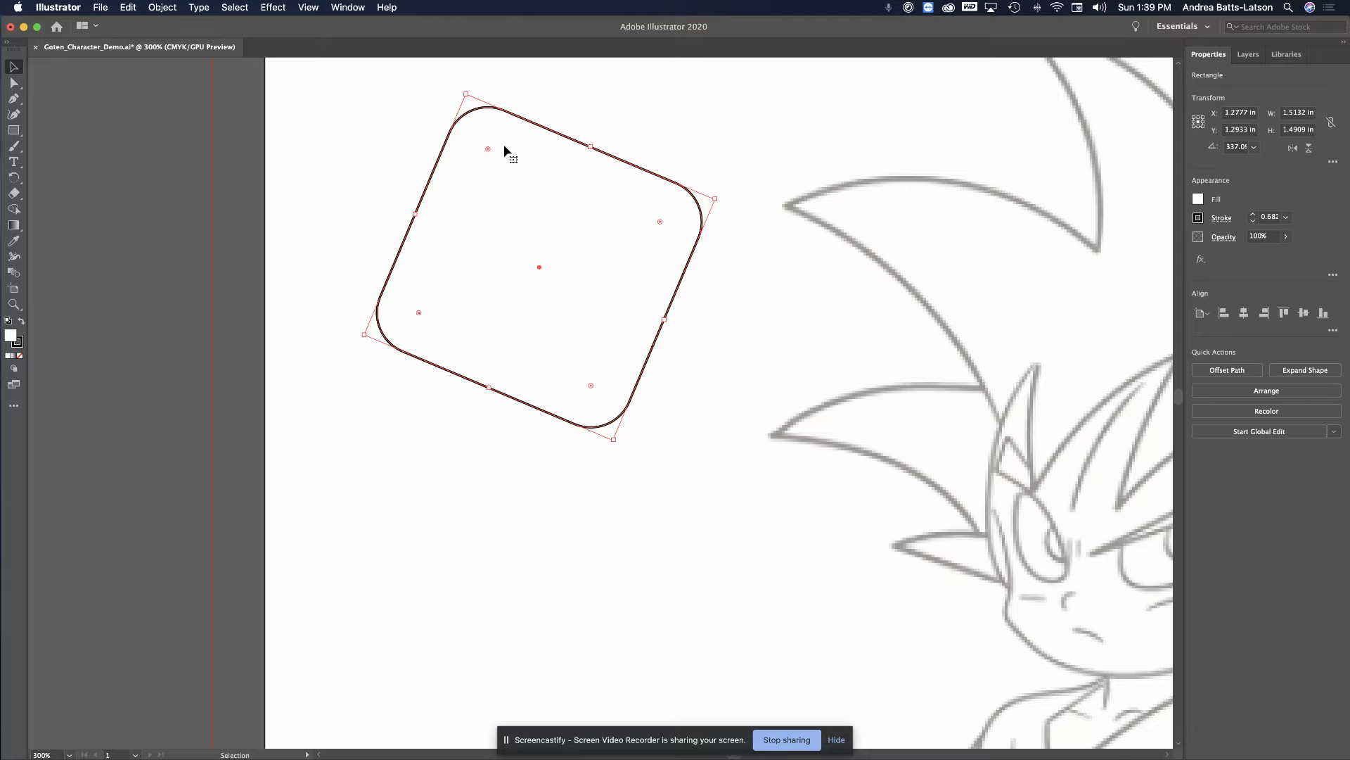
key(a)
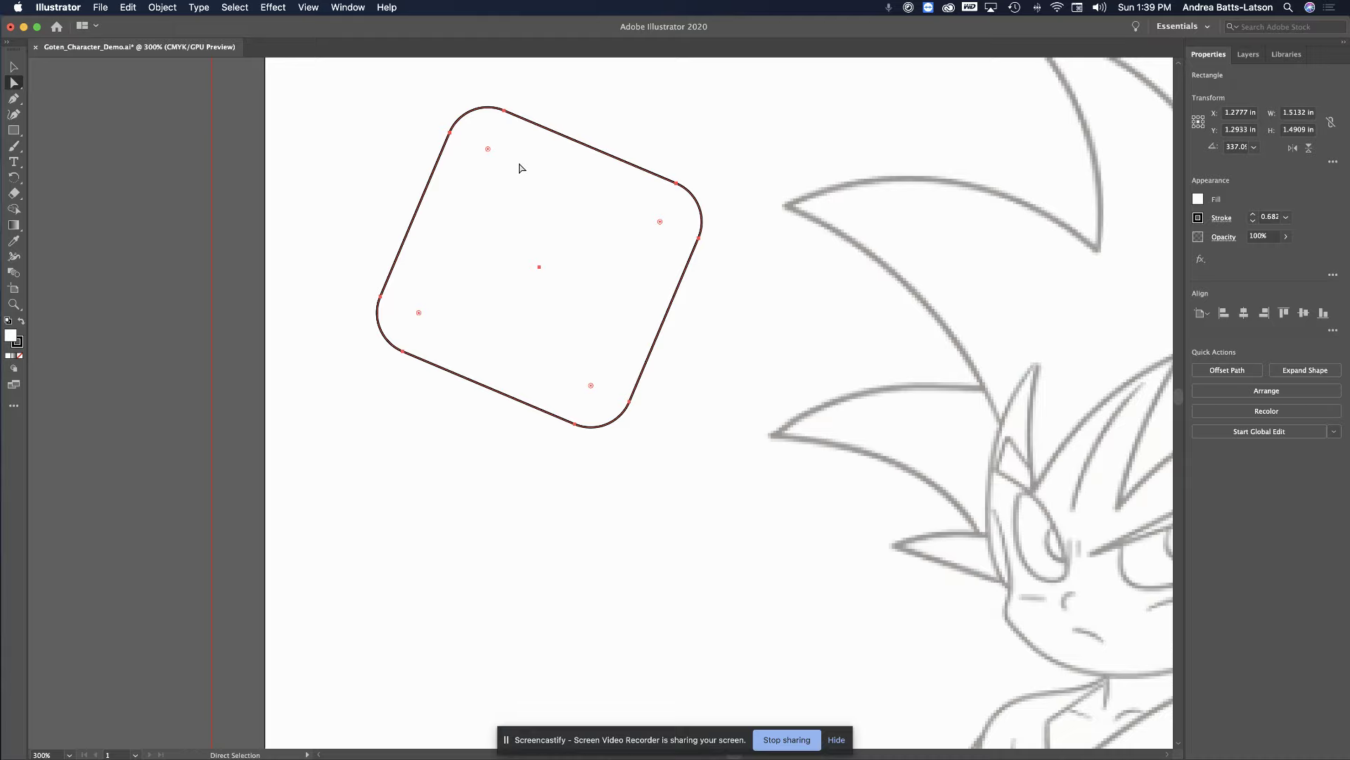
key(v)
drag(542, 126, 506, 174)
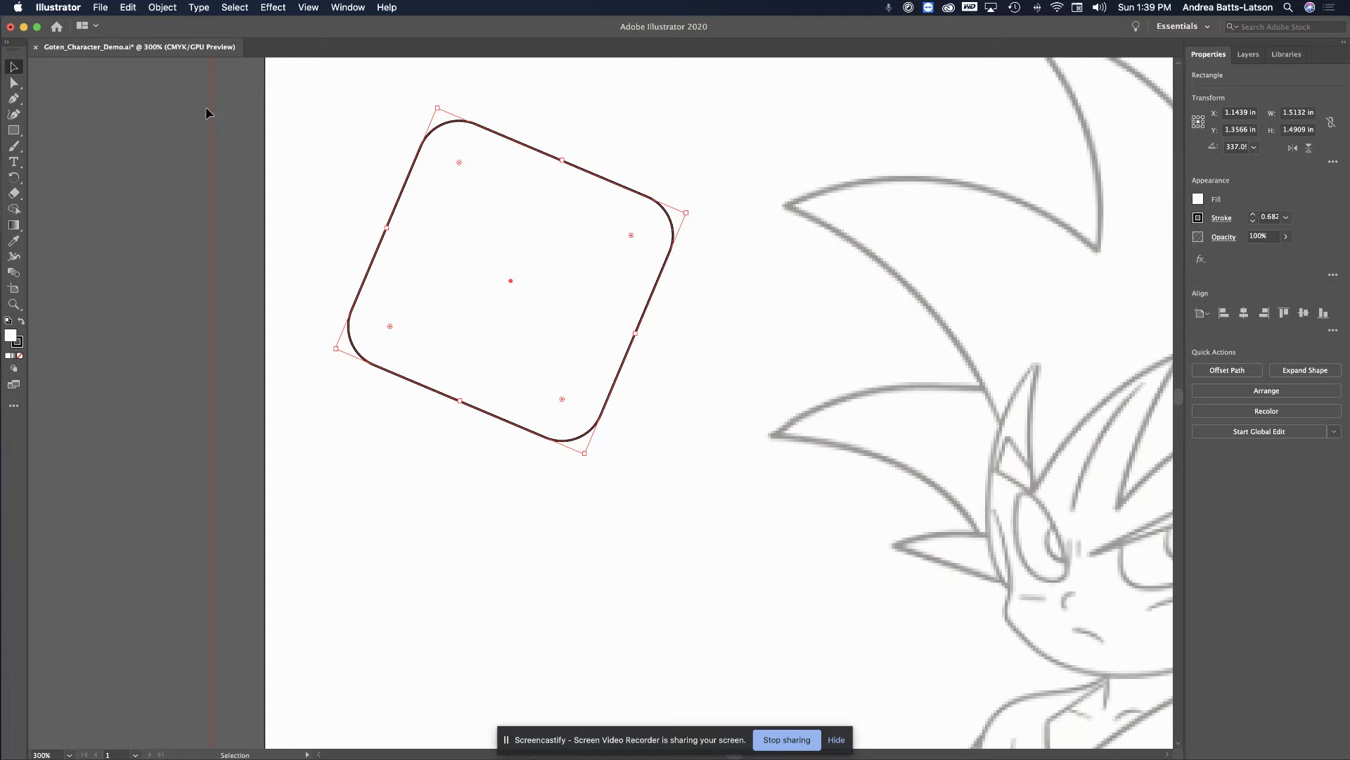
Shift the whole rounded rectangle slightly left with the Direct Selection tool, to about X 1.07 in, Y 1.34 in
key(a)
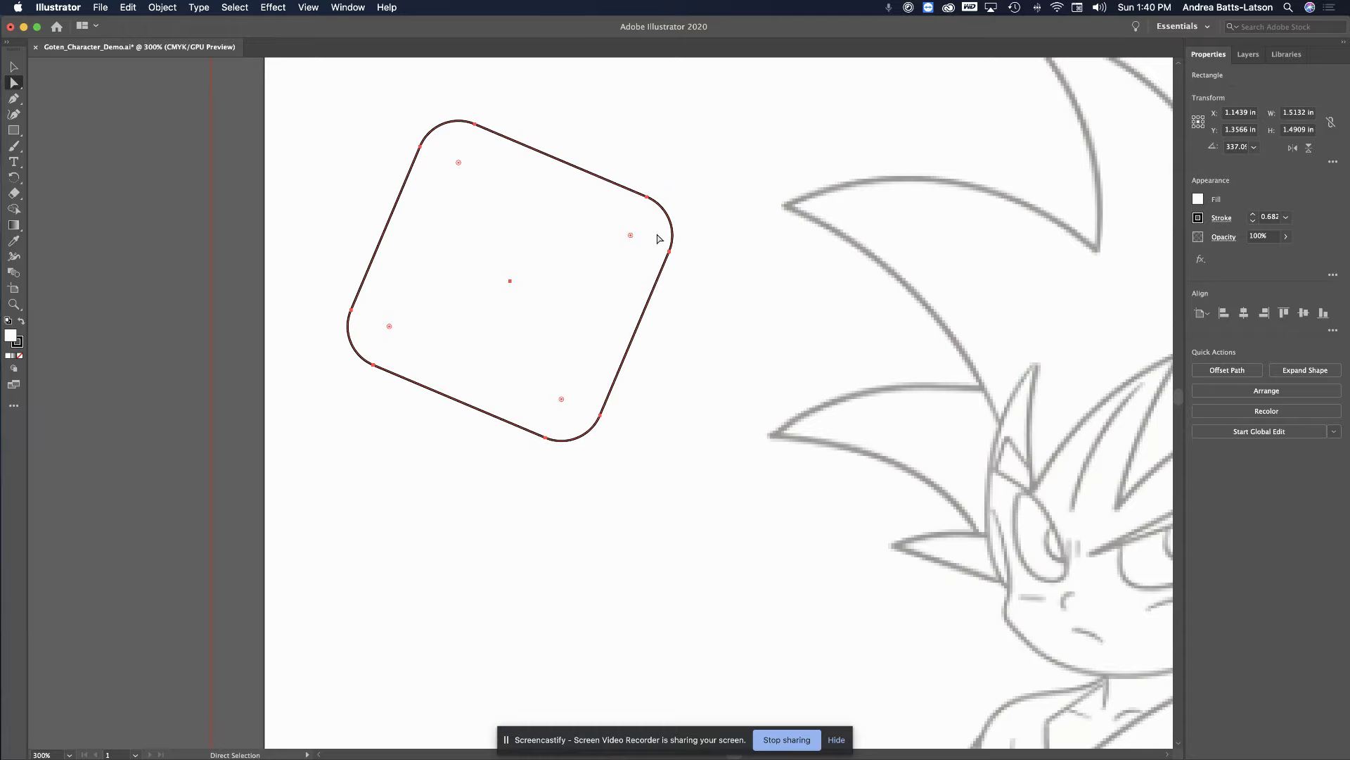
key(super+equal)
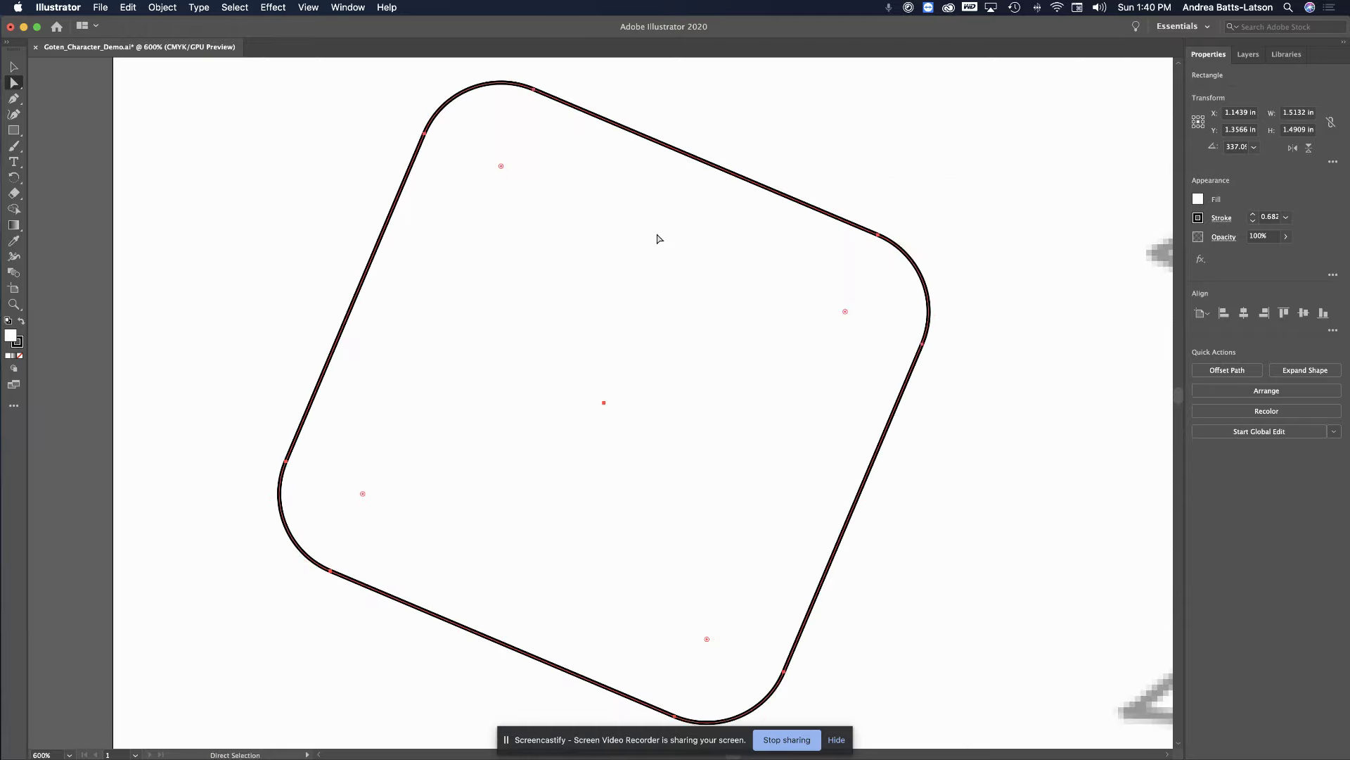
scroll(590, 198, up, 2)
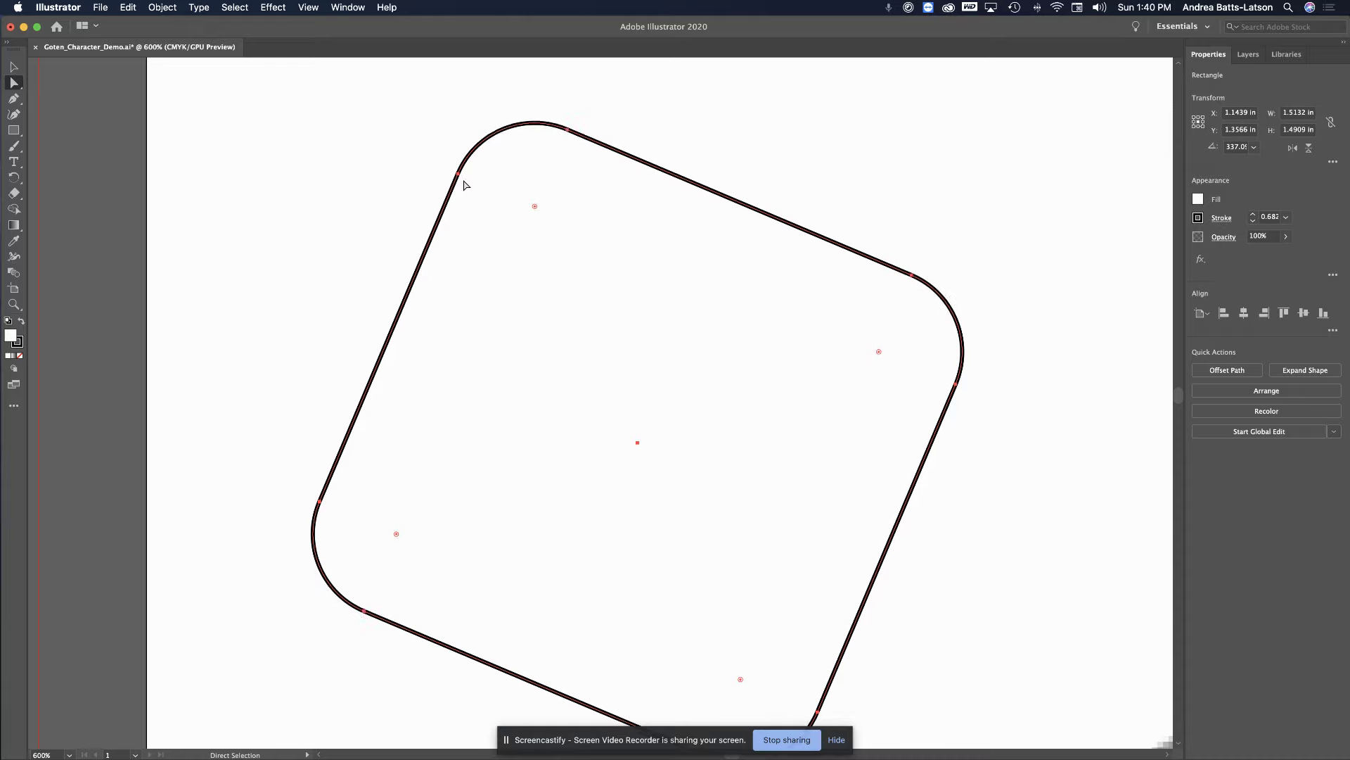
scroll(463, 185, down, 2)
scroll(464, 185, up, 1)
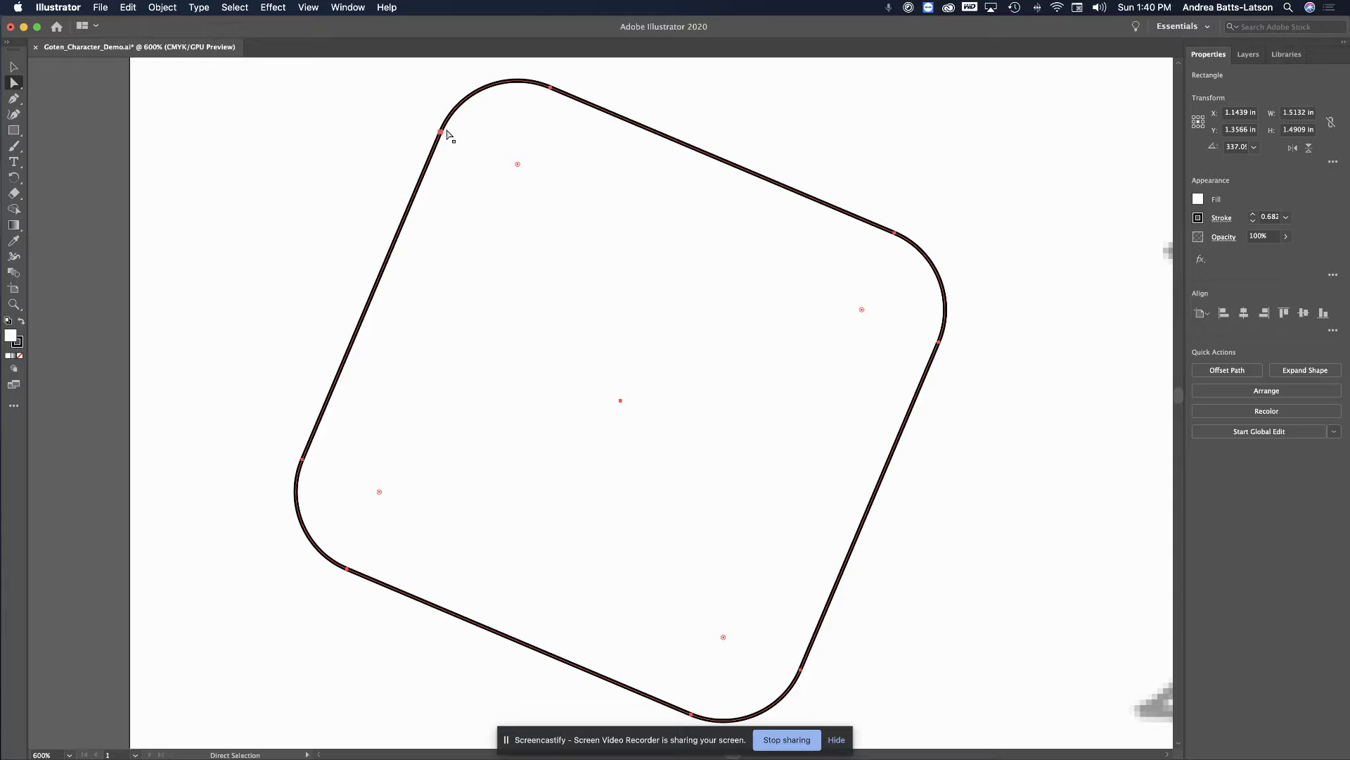
drag(440, 133, 409, 131)
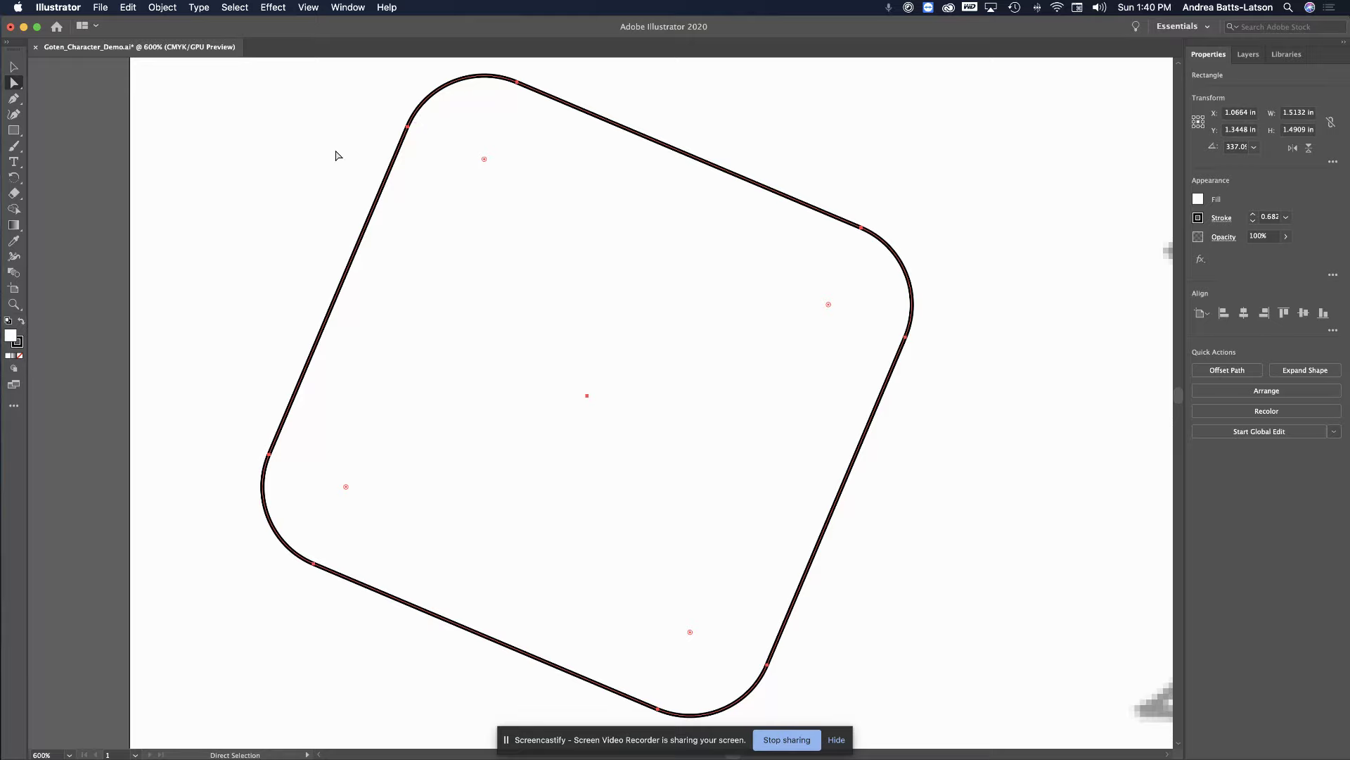
Select the anchor point at the rectangle's uppermost-left corner, try stretching the corner's curve handle far outward, and undo it
click(408, 130)
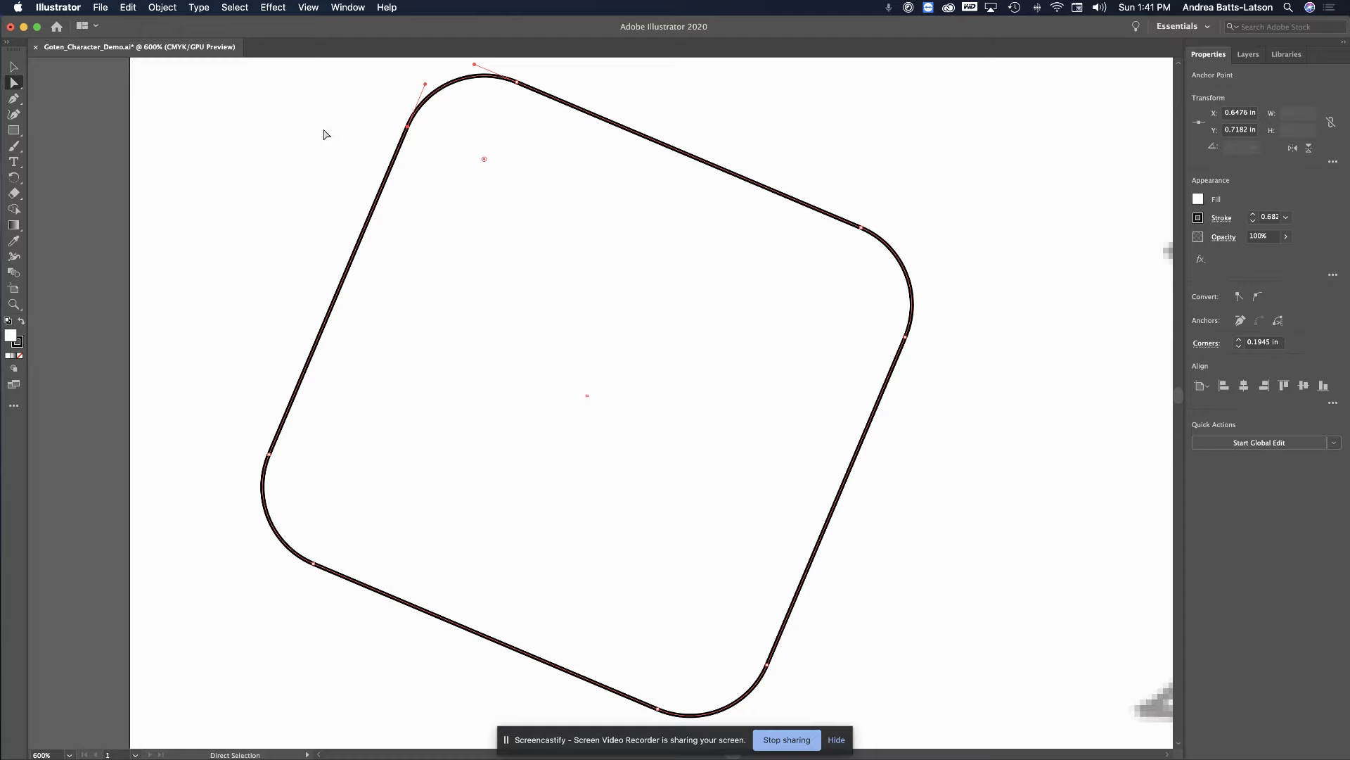
scroll(325, 164, up, 3)
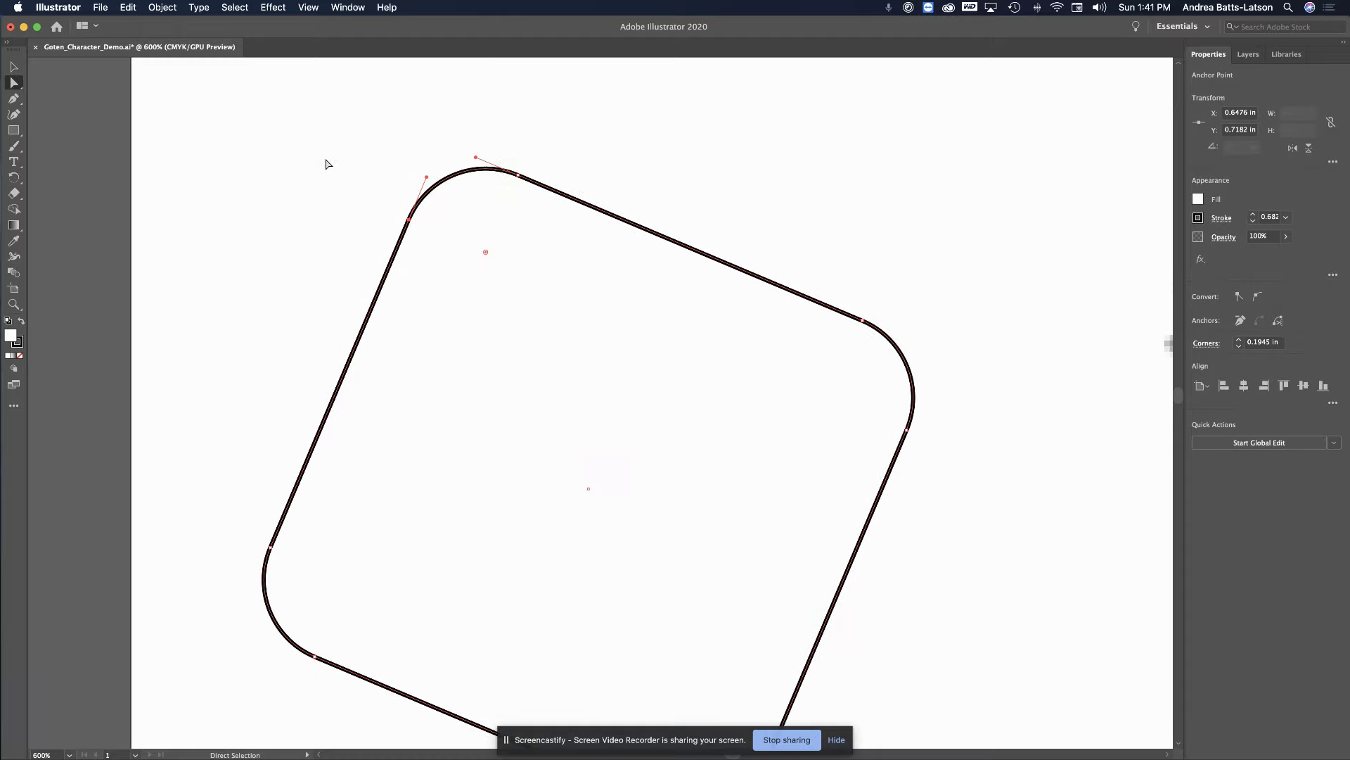
drag(476, 158, 325, 177)
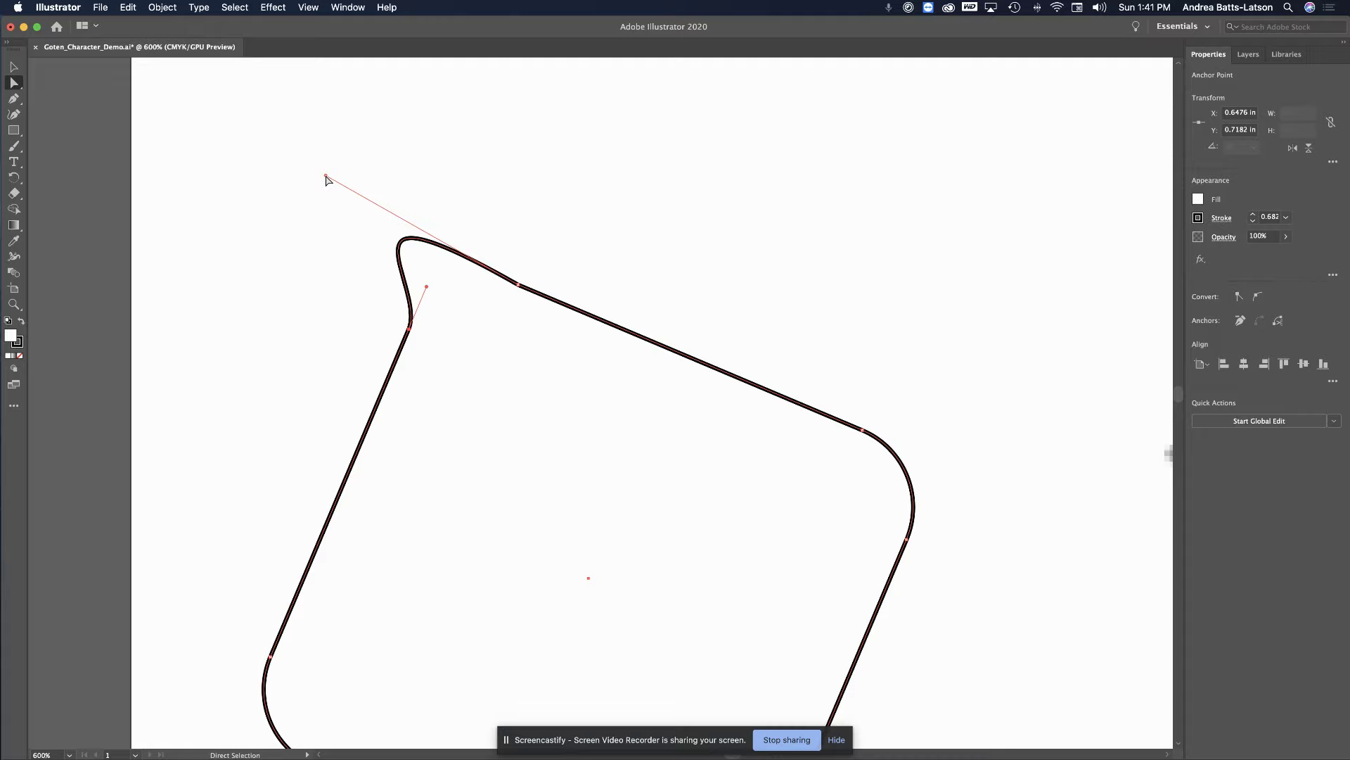
key(super+z)
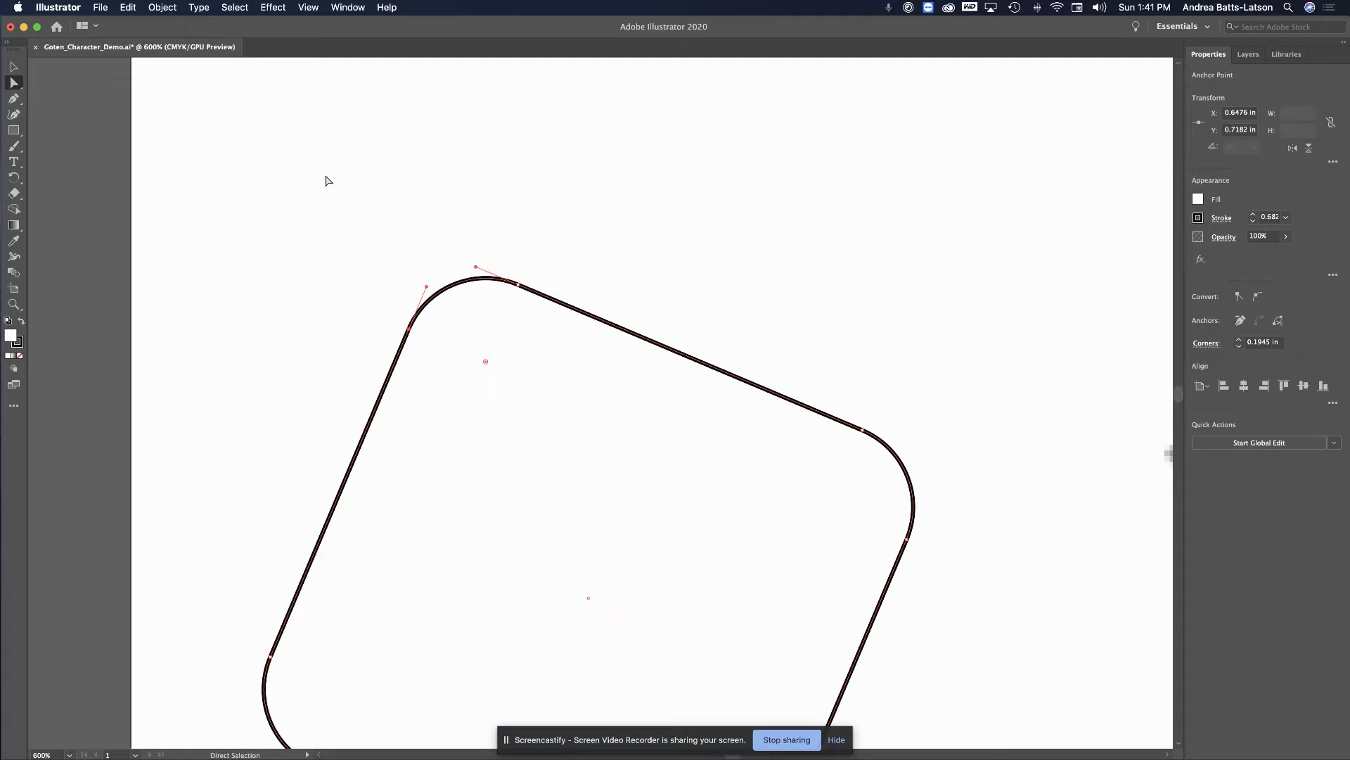
Move the whole rounded rectangle upward with the Selection tool to about X 1.04 in, Y 0.99 in
click(13, 67)
click(340, 312)
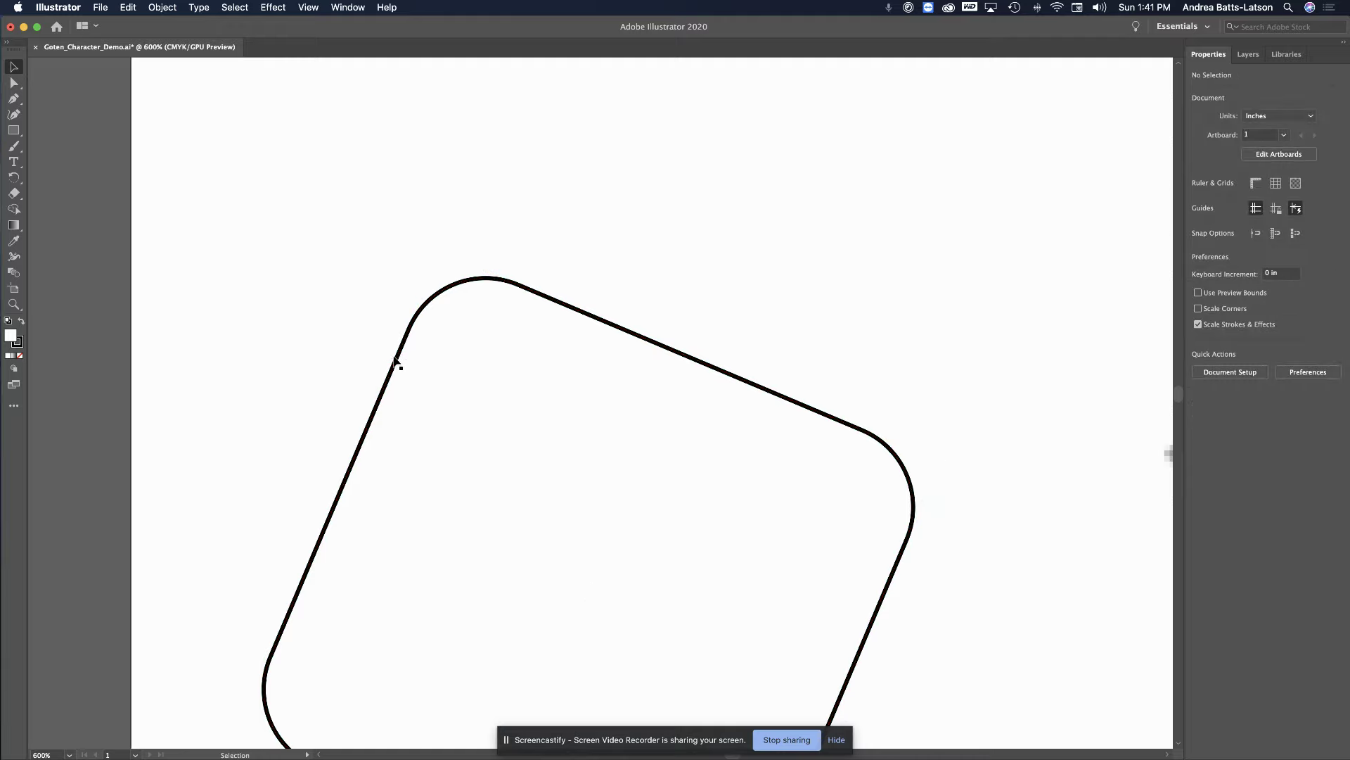
drag(397, 361, 368, 250)
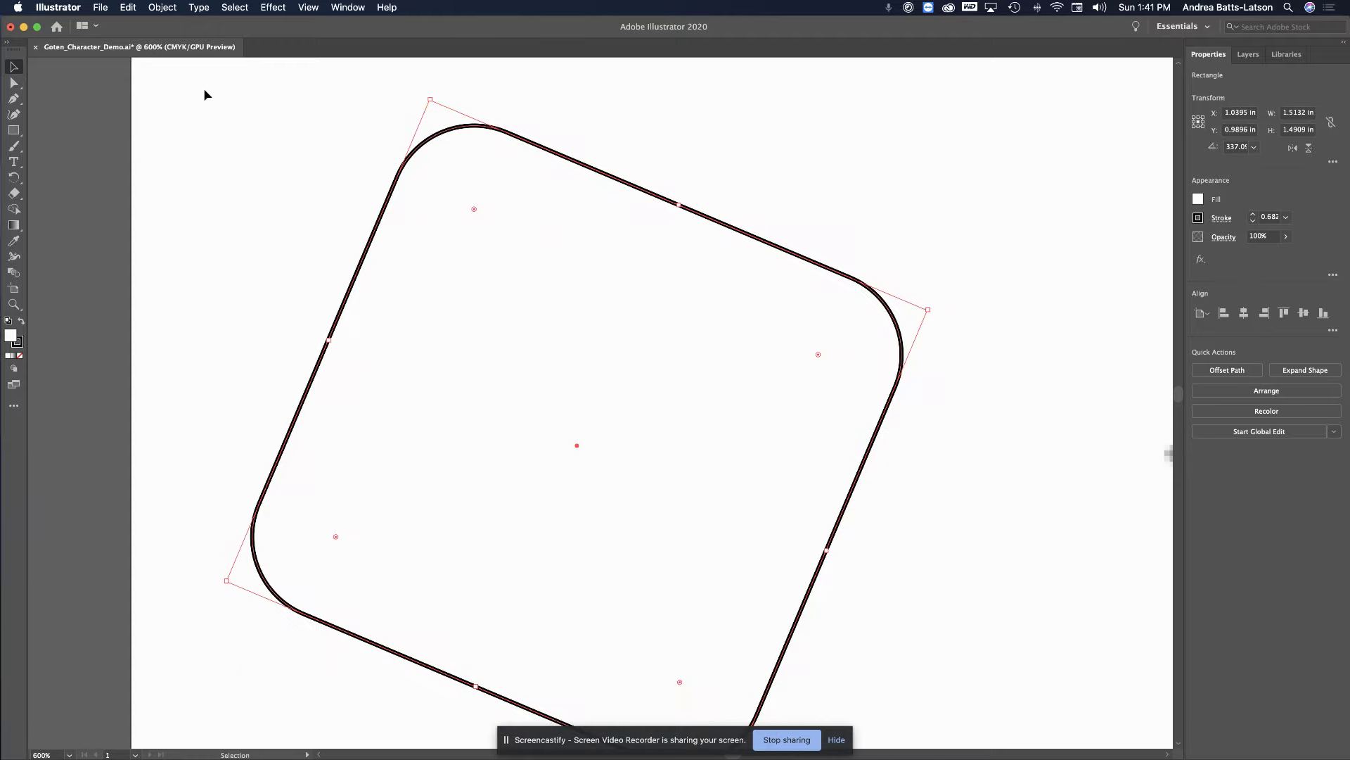
Reshape the rectangle's upper-left corner into a wide bulge by pulling both of its anchors' handles outward with Direct Selection
click(13, 82)
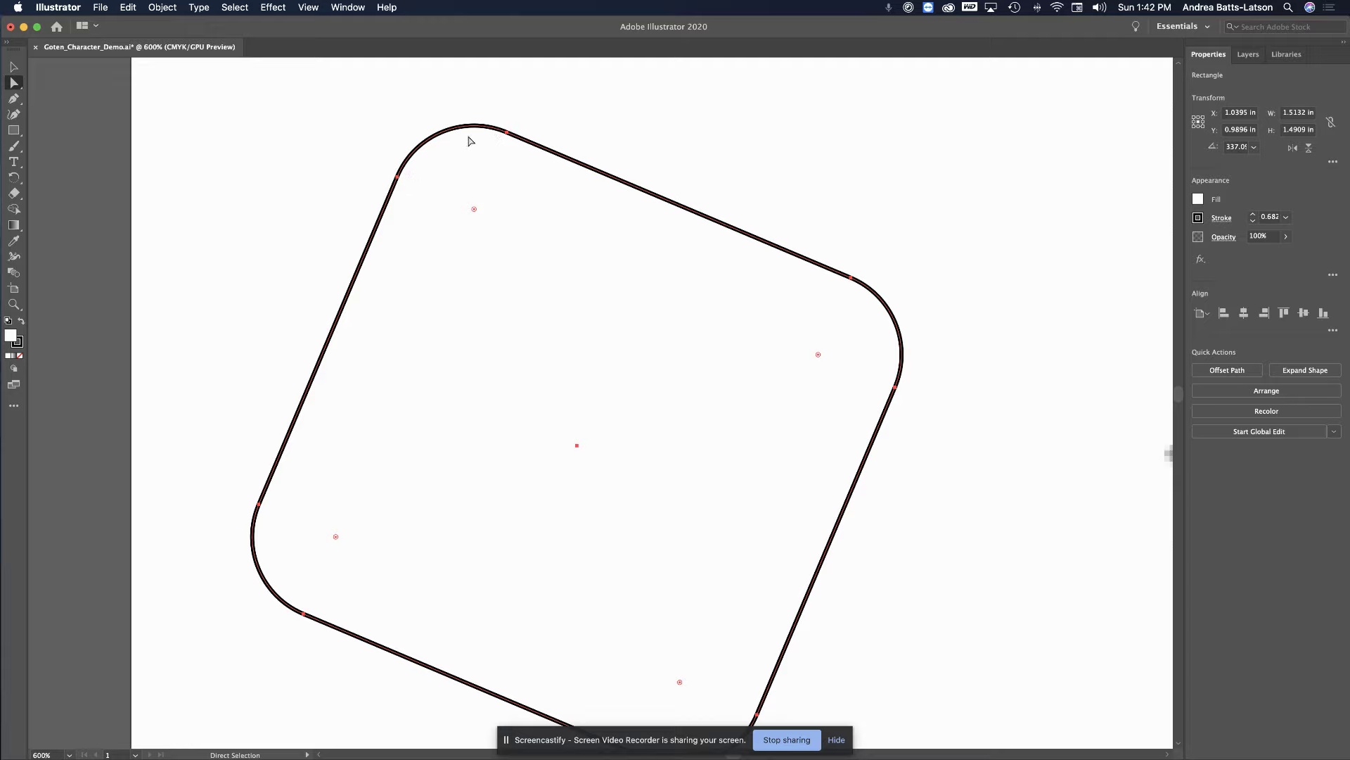
click(398, 176)
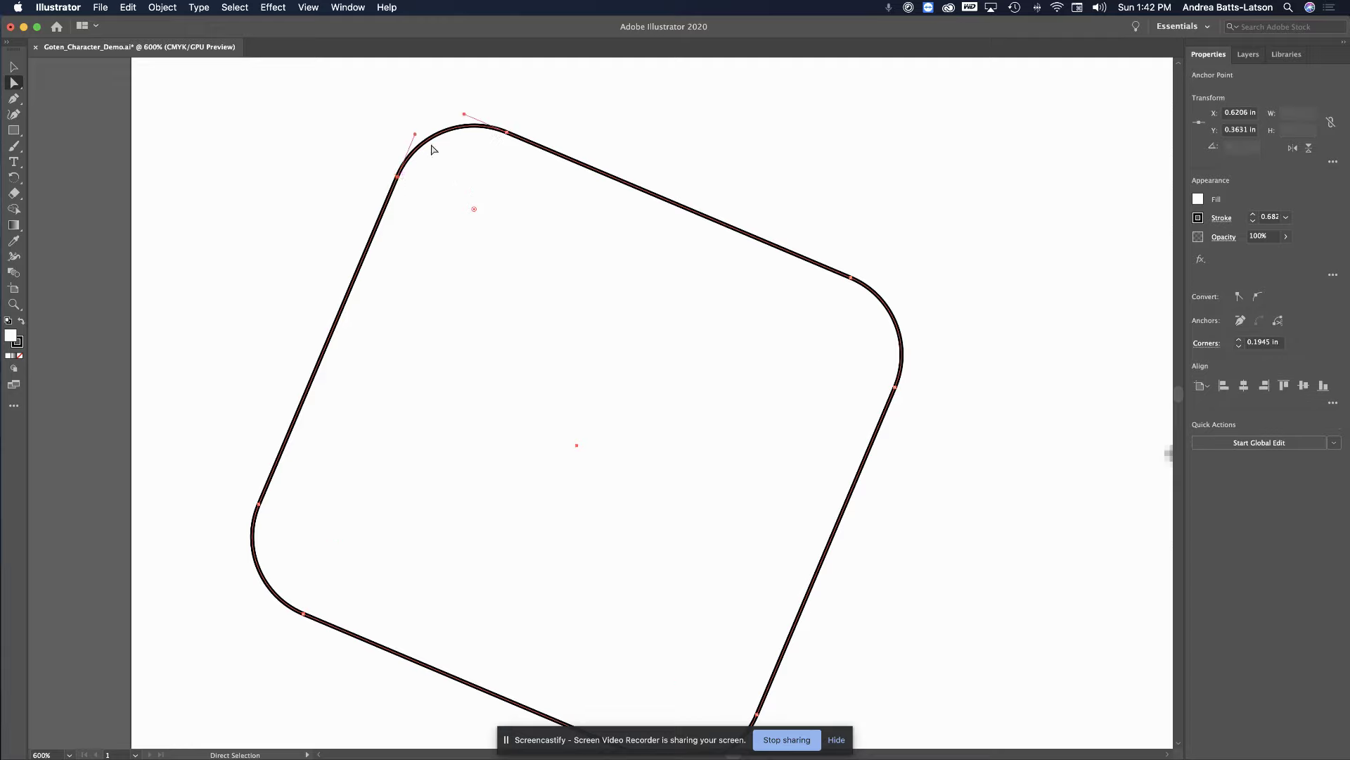
drag(412, 135, 180, 80)
drag(464, 117, 531, 72)
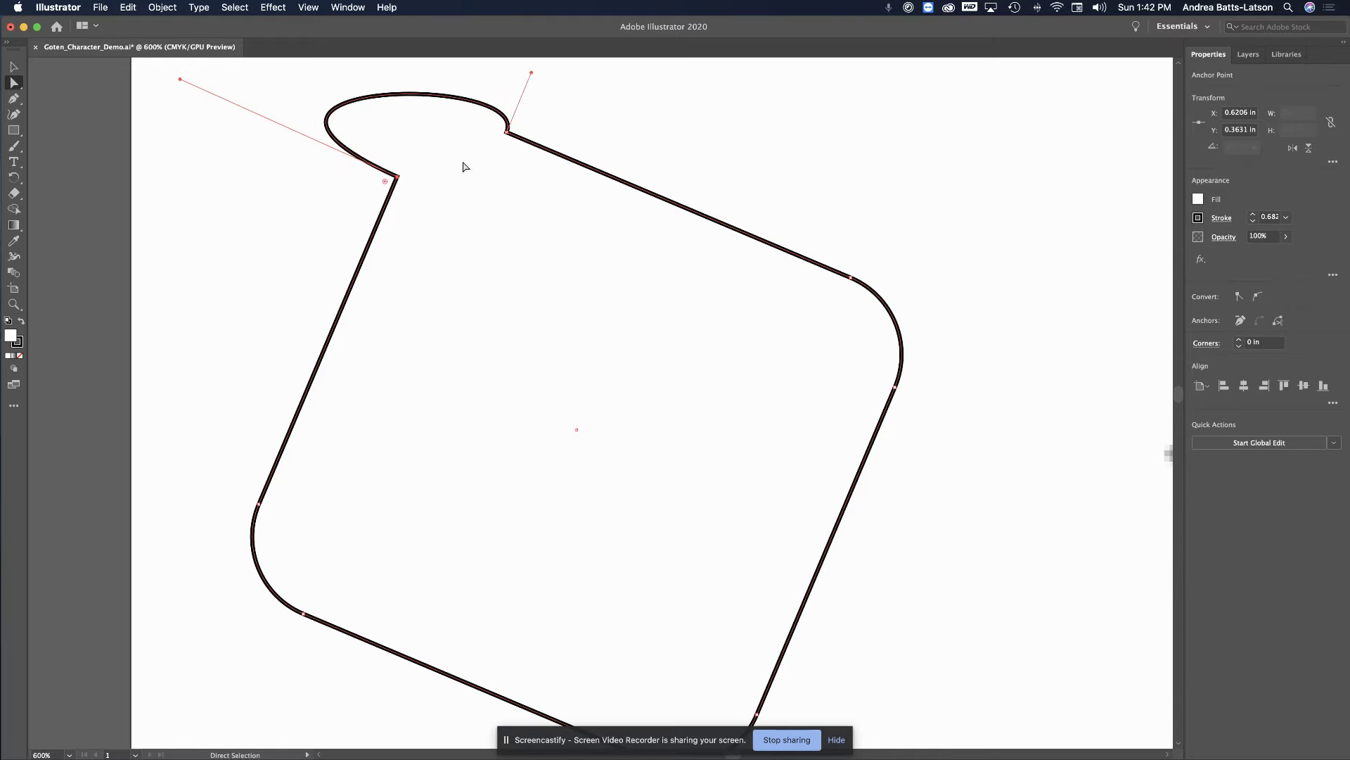
mouse_move(181, 81)
mouse_down()
mouse_move(177, 176)
mouse_move(237, 114)
mouse_move(314, 121)
mouse_move(200, 79)
mouse_up()
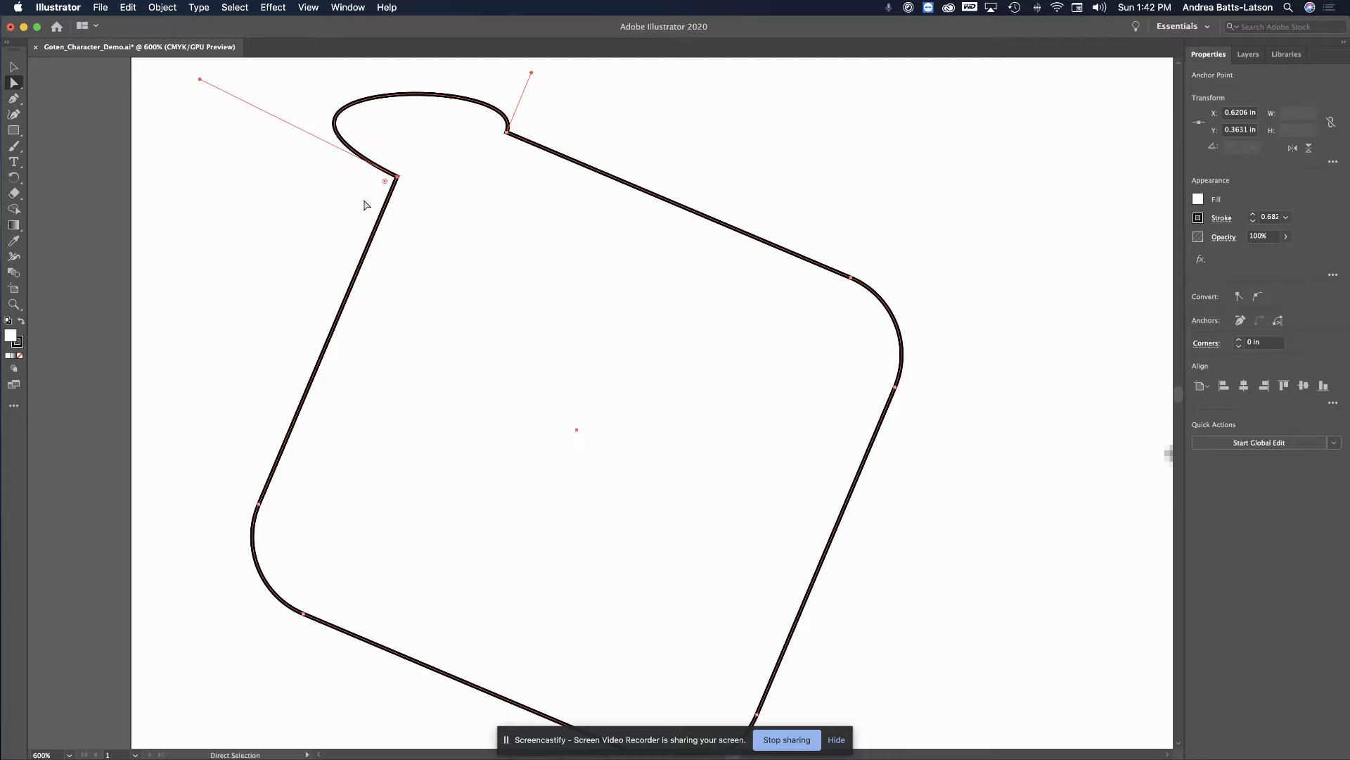
Move both anchor points at the base of the bulge inward, placing the right one at about X 0.90 in, Y 0.32 in
click(398, 177)
click(399, 178)
drag(403, 182, 428, 230)
drag(506, 131, 520, 160)
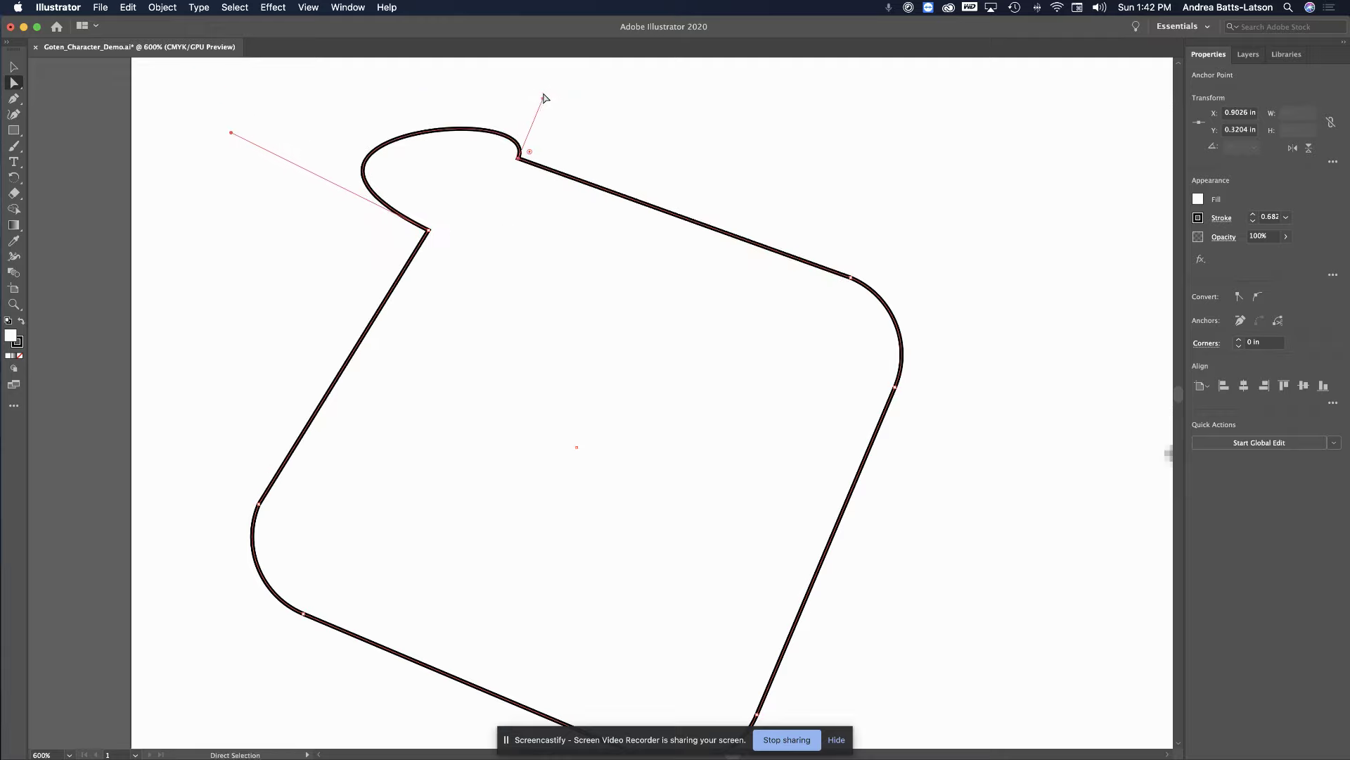
Pull the handle of the bulge's right anchor up and left to form a rounder knob, and deselect the shape
scroll(516, 67, up, 4)
drag(497, 47, 472, 108)
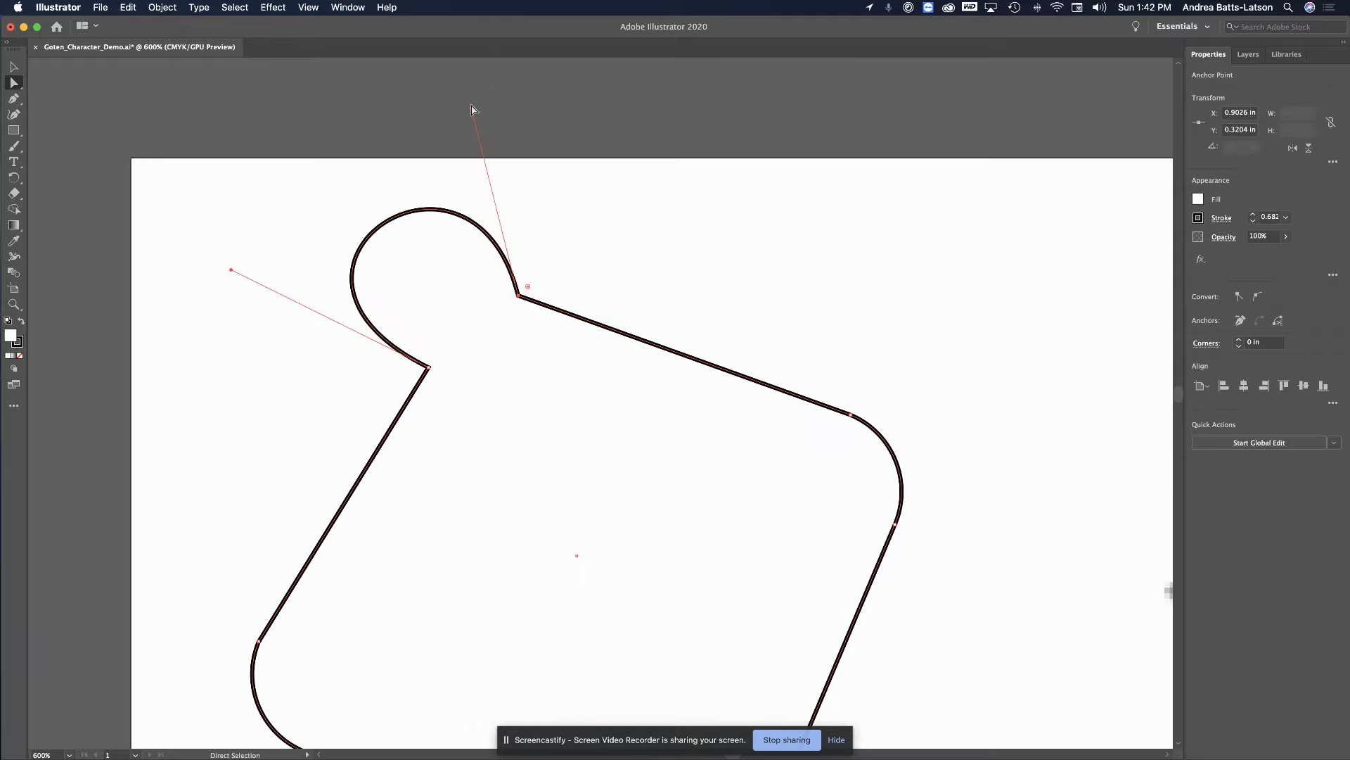
click(556, 106)
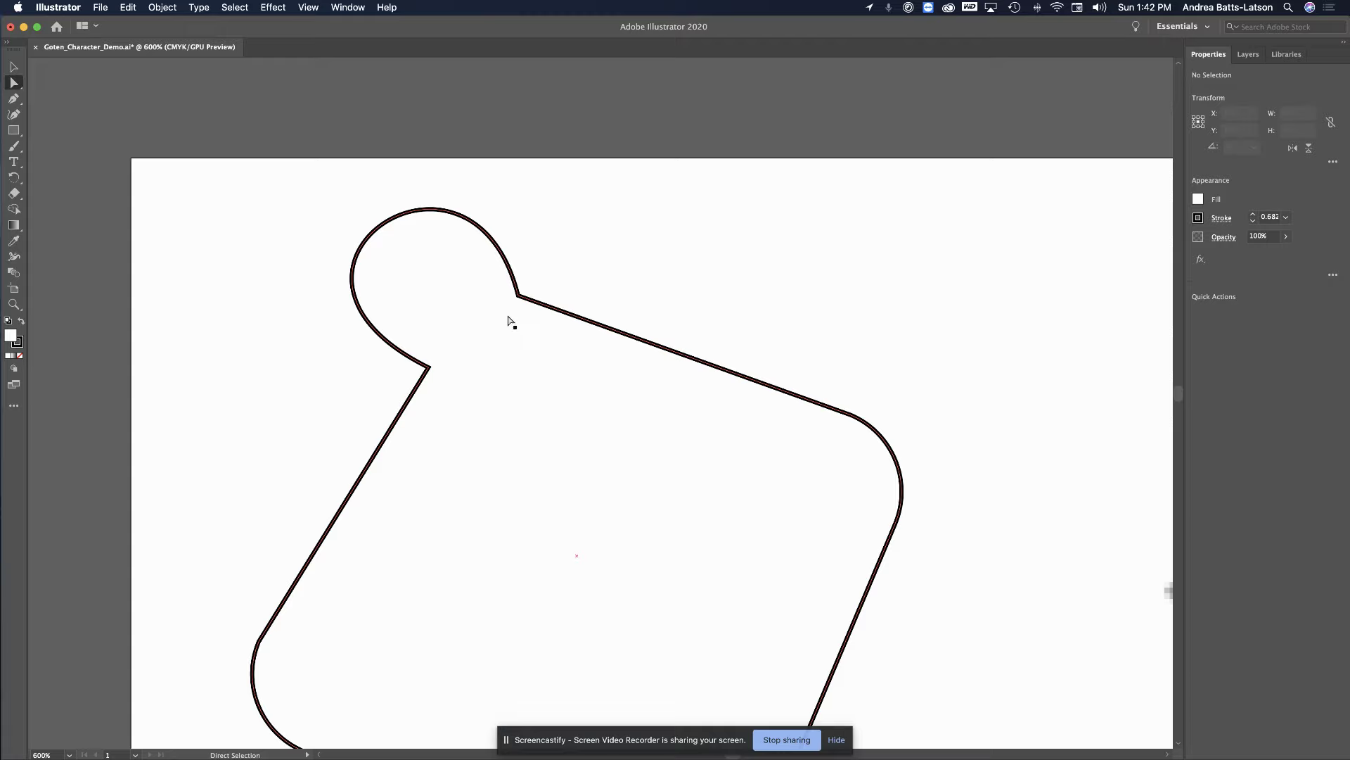
scroll(521, 302, down, 5)
scroll(521, 302, right, 3)
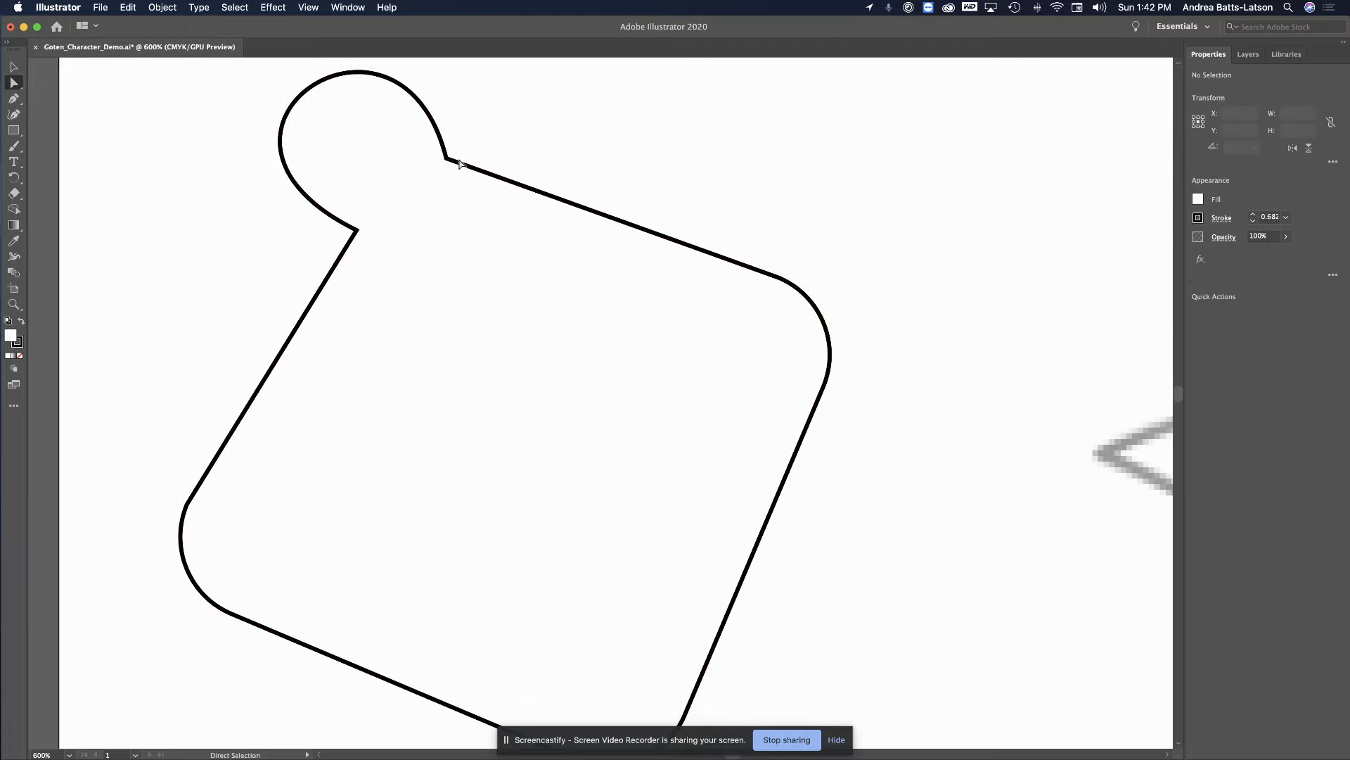
Shorten and swing the handle of the knob's right anchor inward with Direct Selection to flatten the rounded knob
click(447, 162)
scroll(432, 99, up, 2)
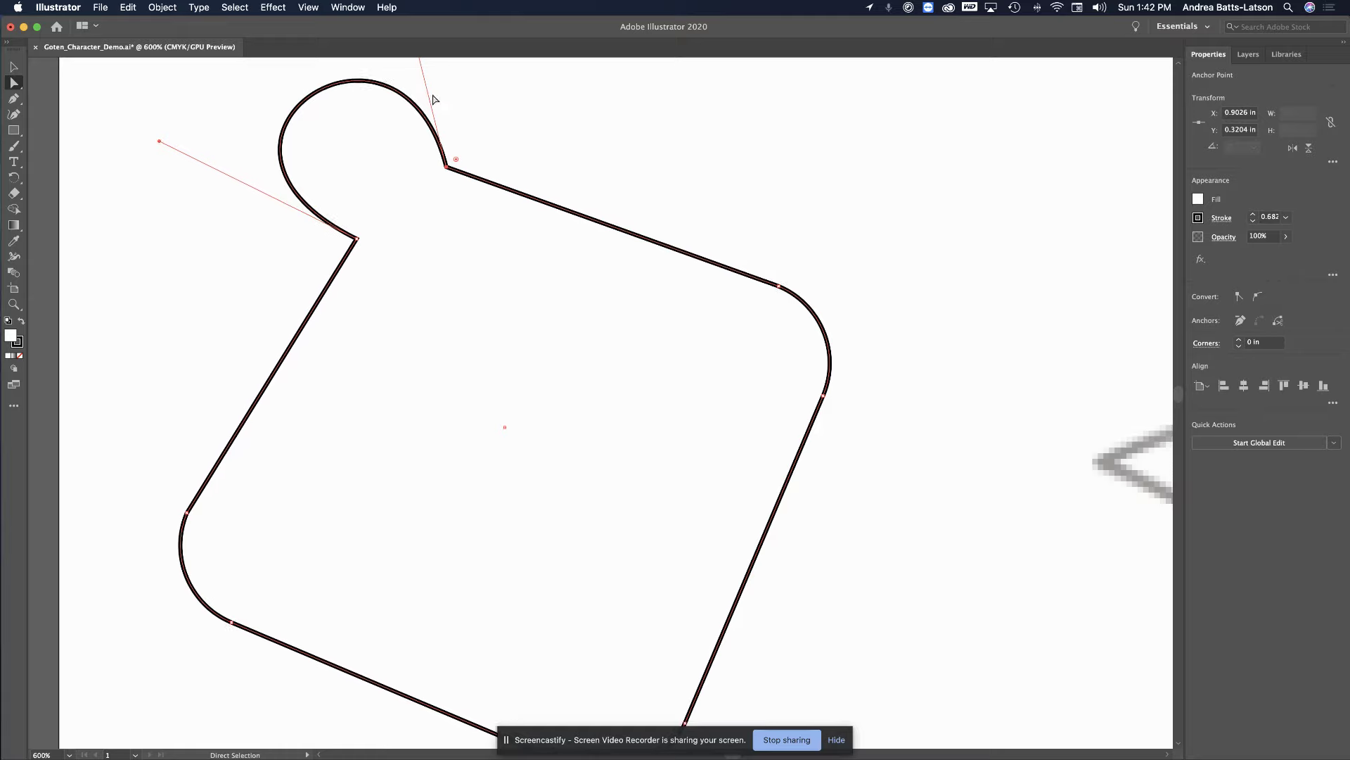
scroll(433, 97, up, 3)
drag(400, 62, 458, 159)
scroll(542, 262, down, 5)
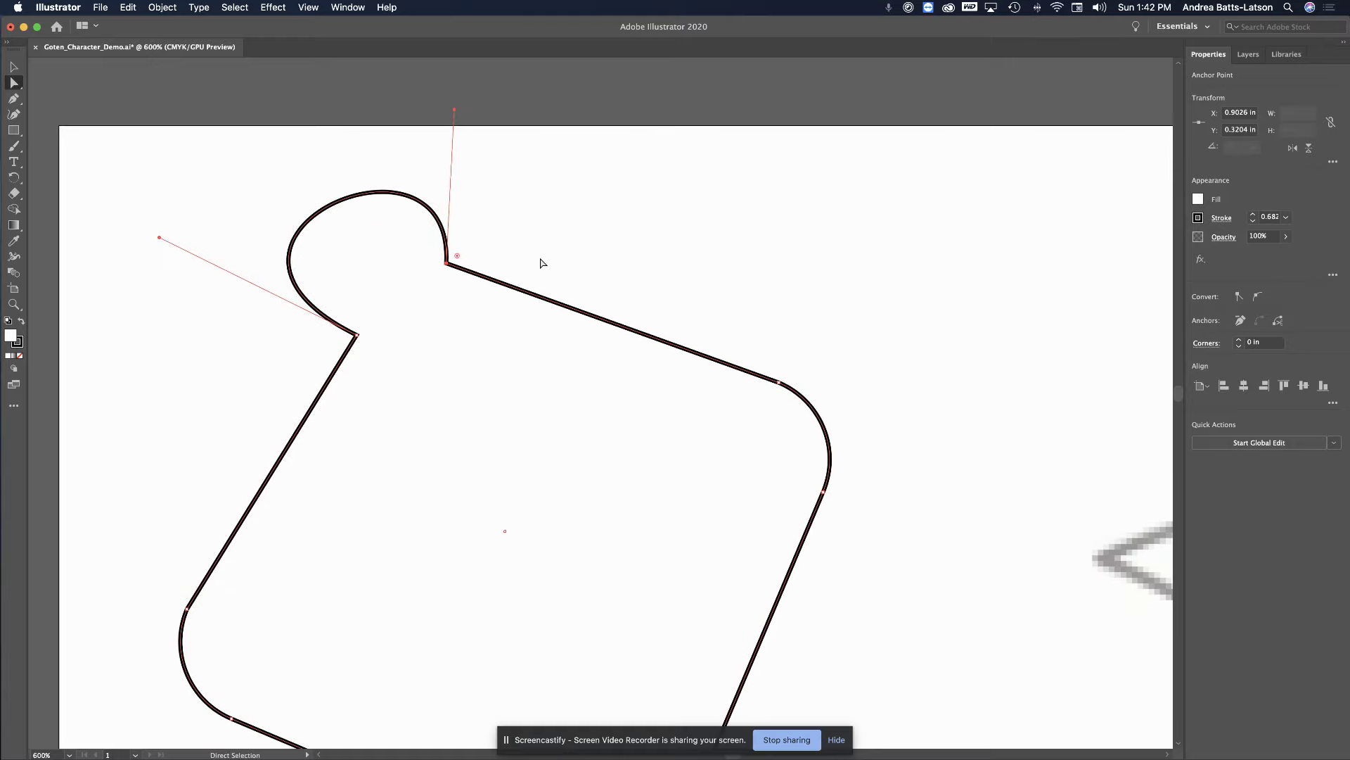
Move the upper anchor of the upper-right rounded corner inward to about X 1.16 in, Y 0.78 in, and stretch the other anchor's handle outward into a narrow bulge
drag(755, 347, 531, 426)
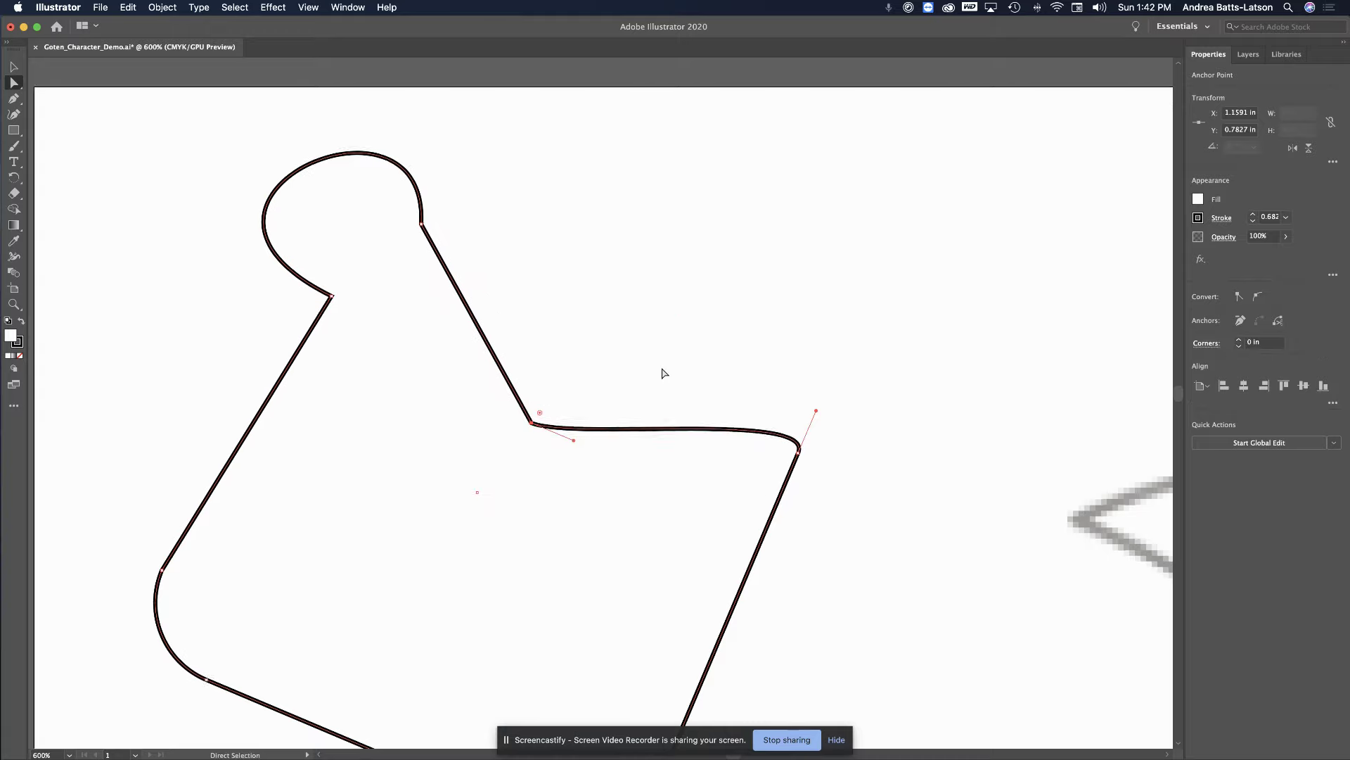
scroll(663, 372, down, 3)
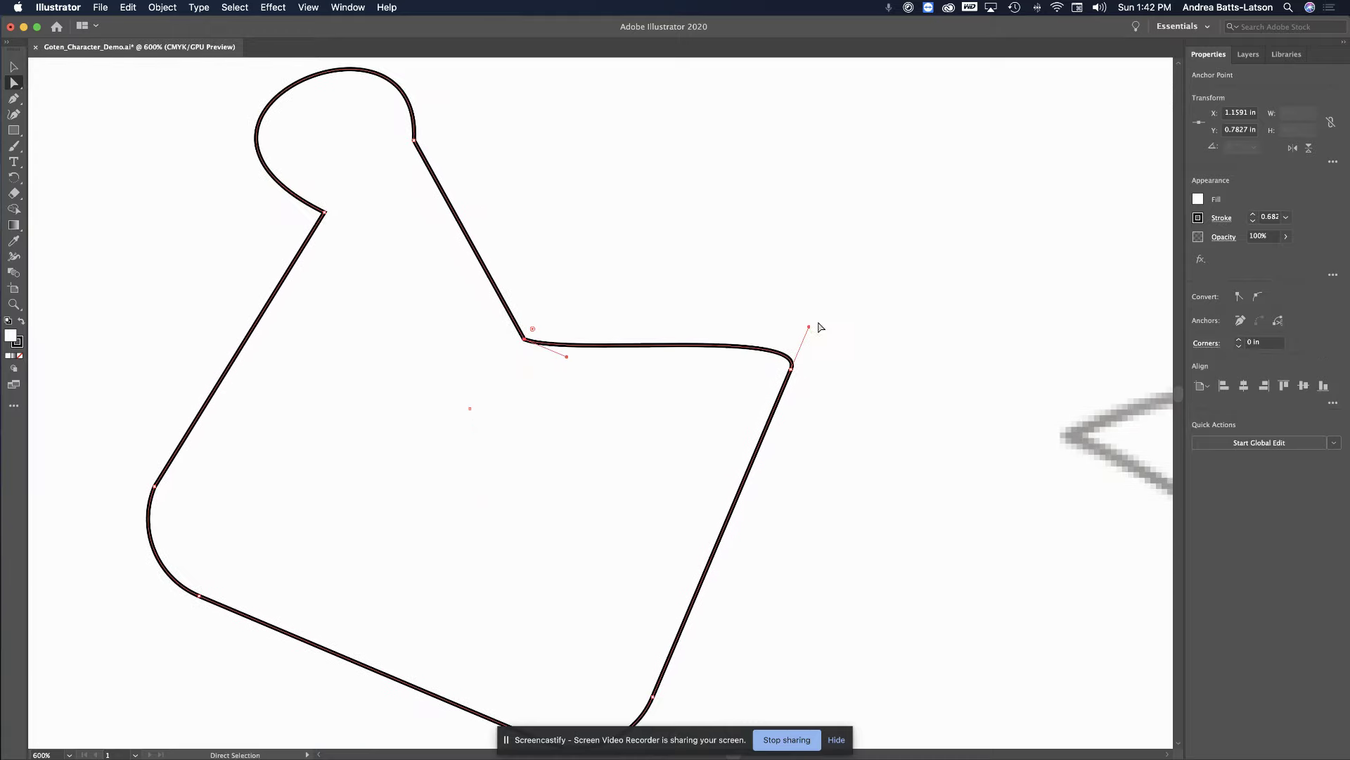
drag(809, 326, 1005, 306)
scroll(641, 335, down, 3)
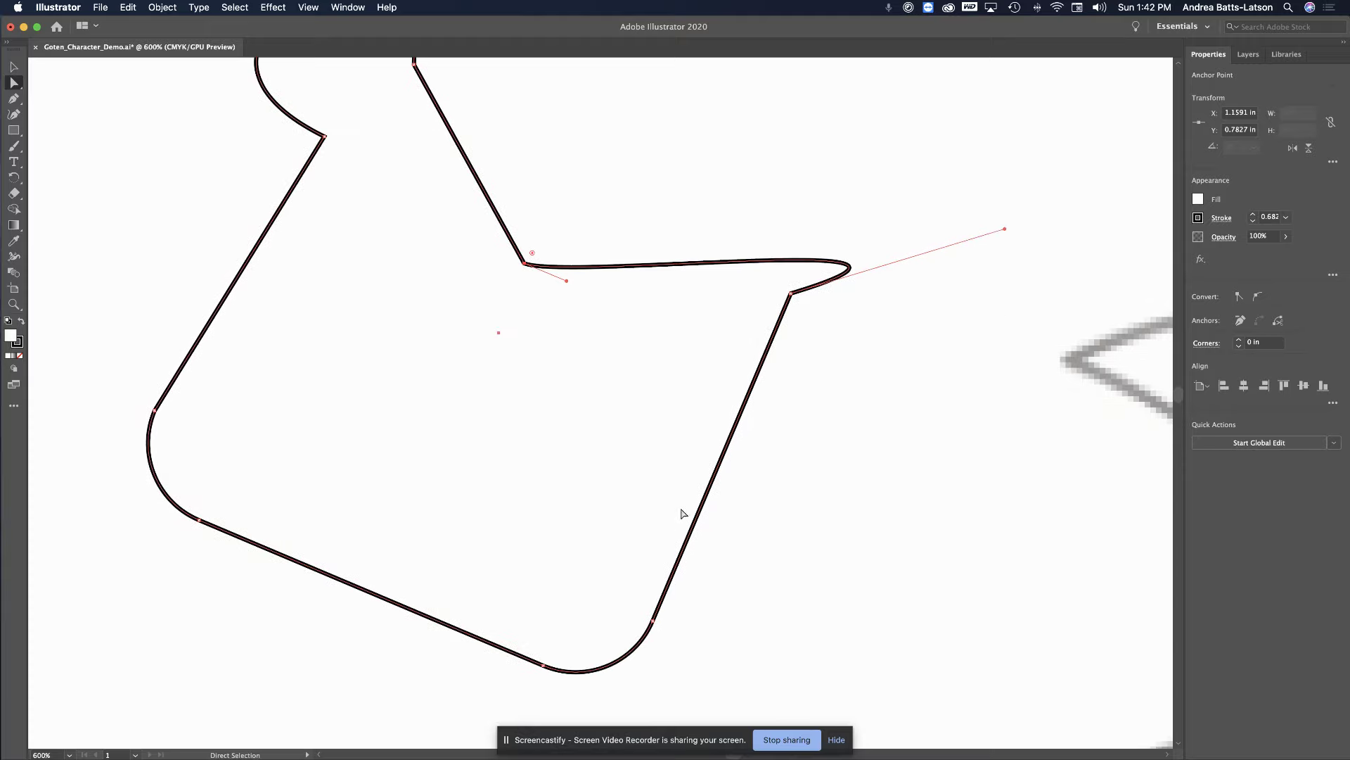
Shift the shape's right edge outward, reposition its lower anchor at about X 1.49 in, Y 1.64 in, and pull the corner's handles into a wavy notch
drag(704, 509, 732, 538)
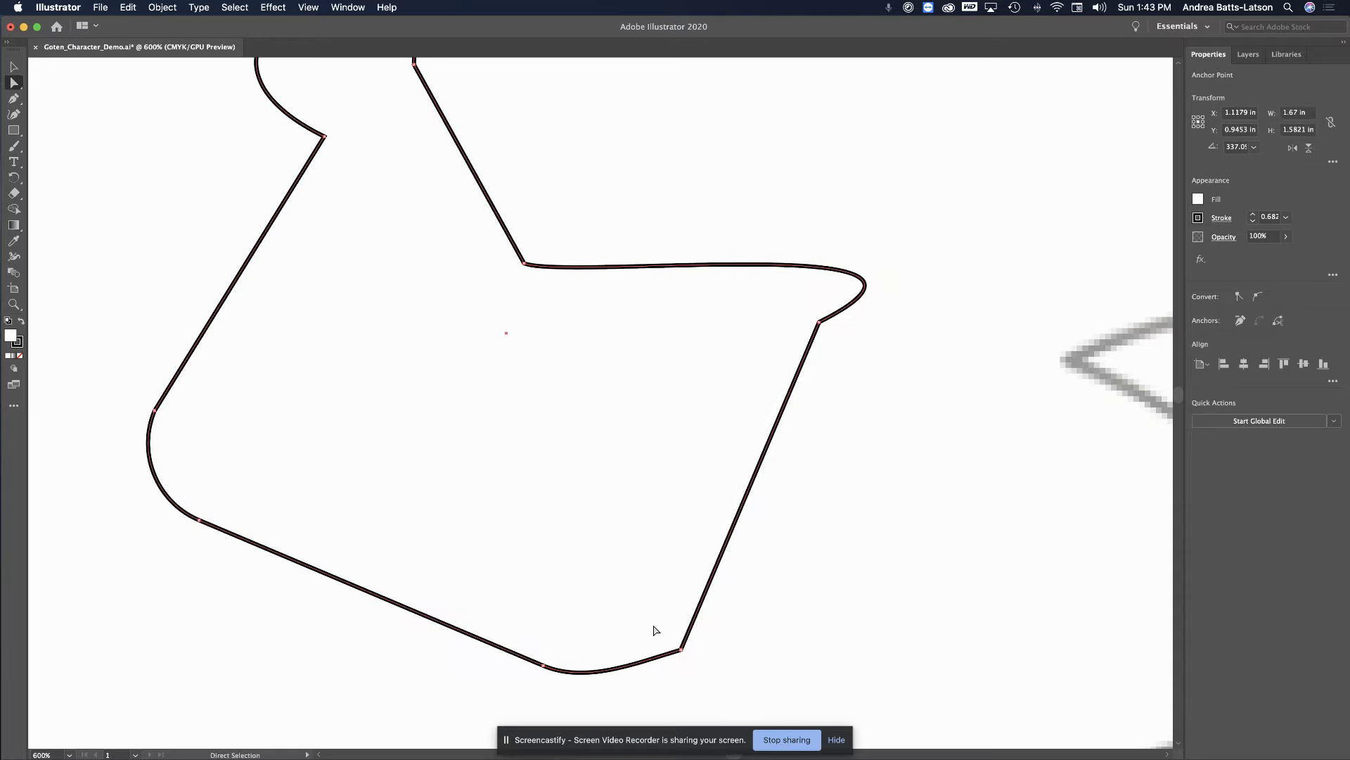
drag(681, 648, 483, 599)
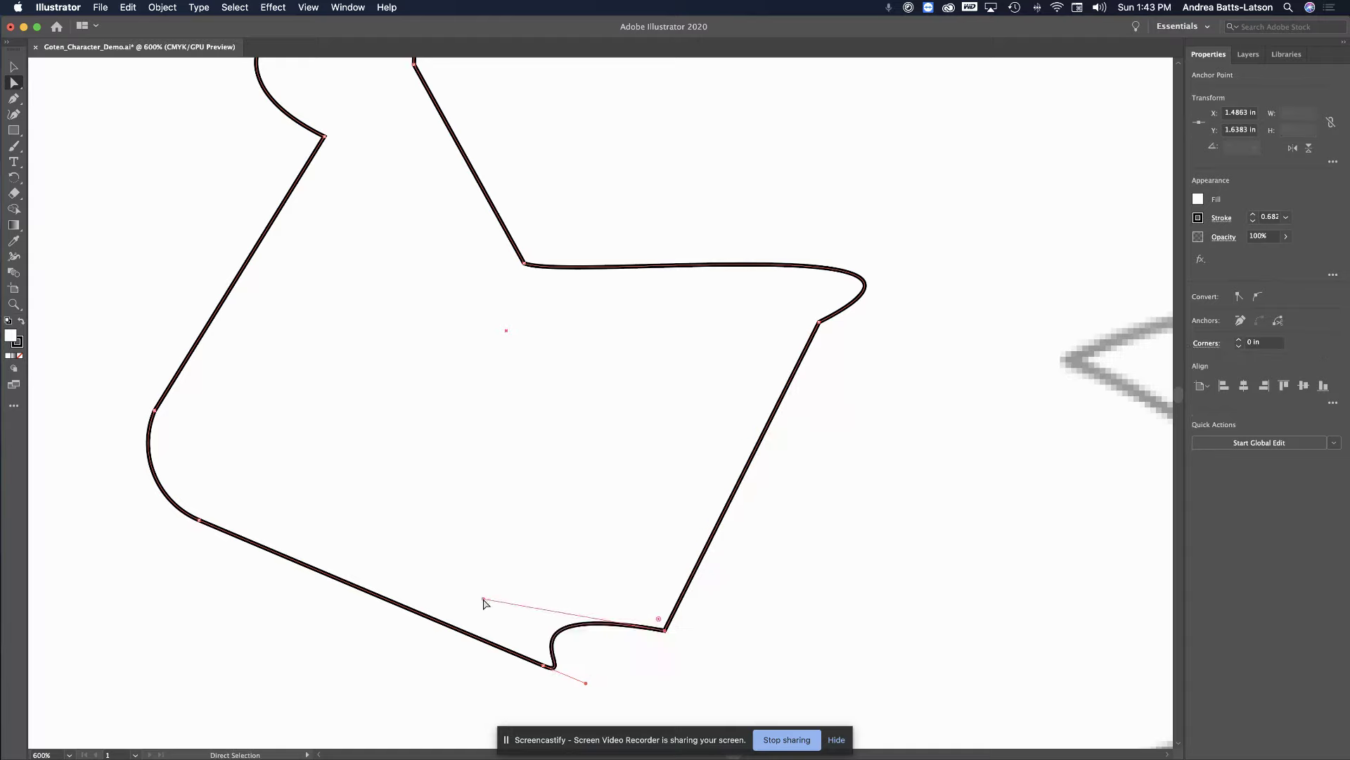
drag(586, 682, 715, 716)
scroll(287, 546, left, 3)
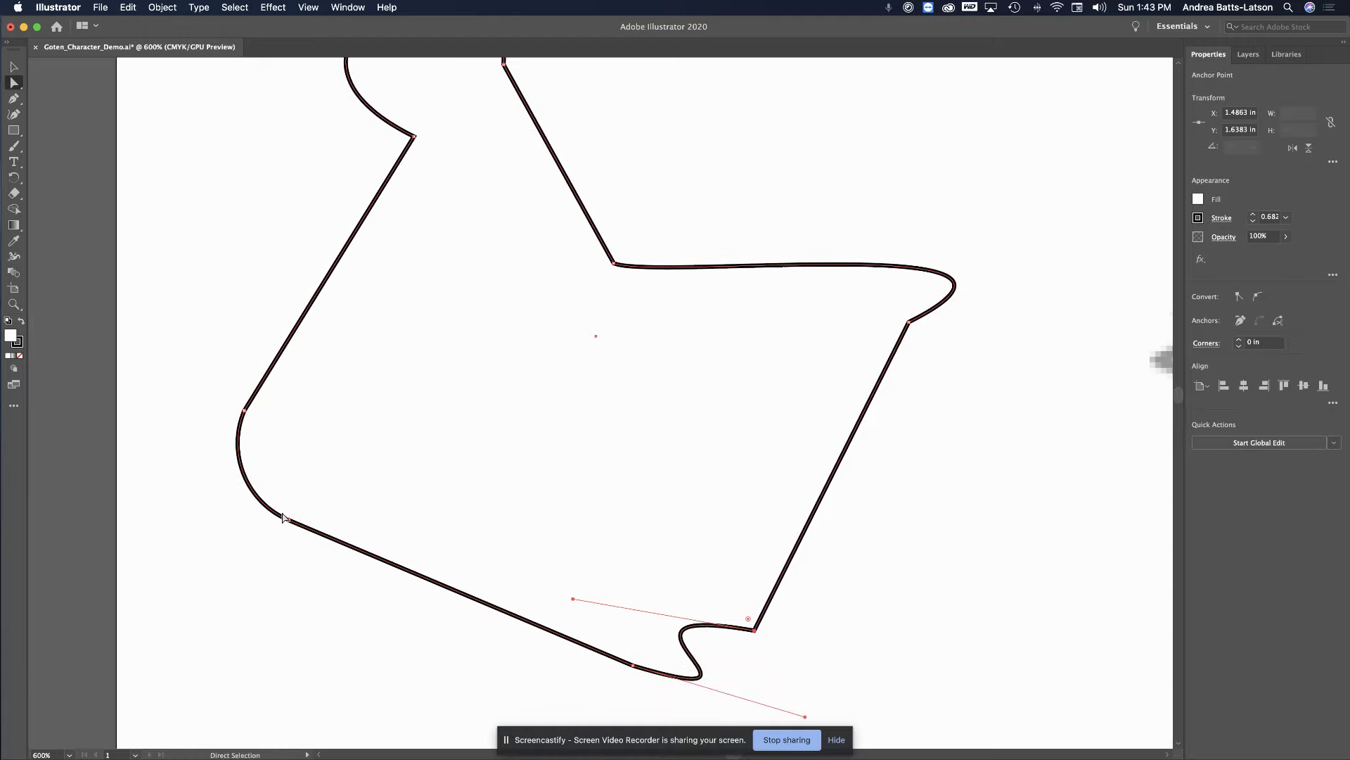
Move the lower-left corner's lower anchor outward to about X 0.19 in, Y 1.43 in, and its upper anchor inward to about X 0.74 in, Y 1.17 in
drag(289, 521, 201, 541)
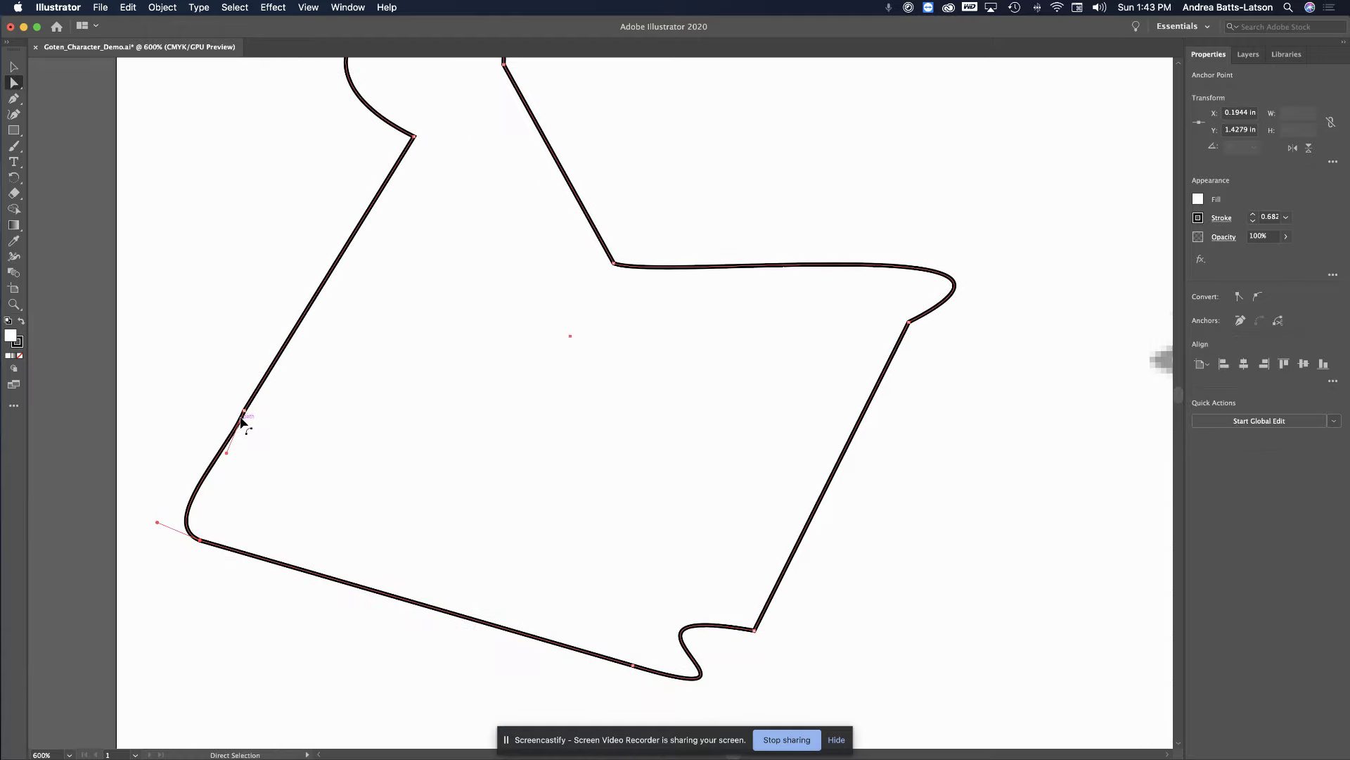
drag(244, 412, 432, 427)
scroll(331, 355, up, 3)
scroll(598, 307, down, 3)
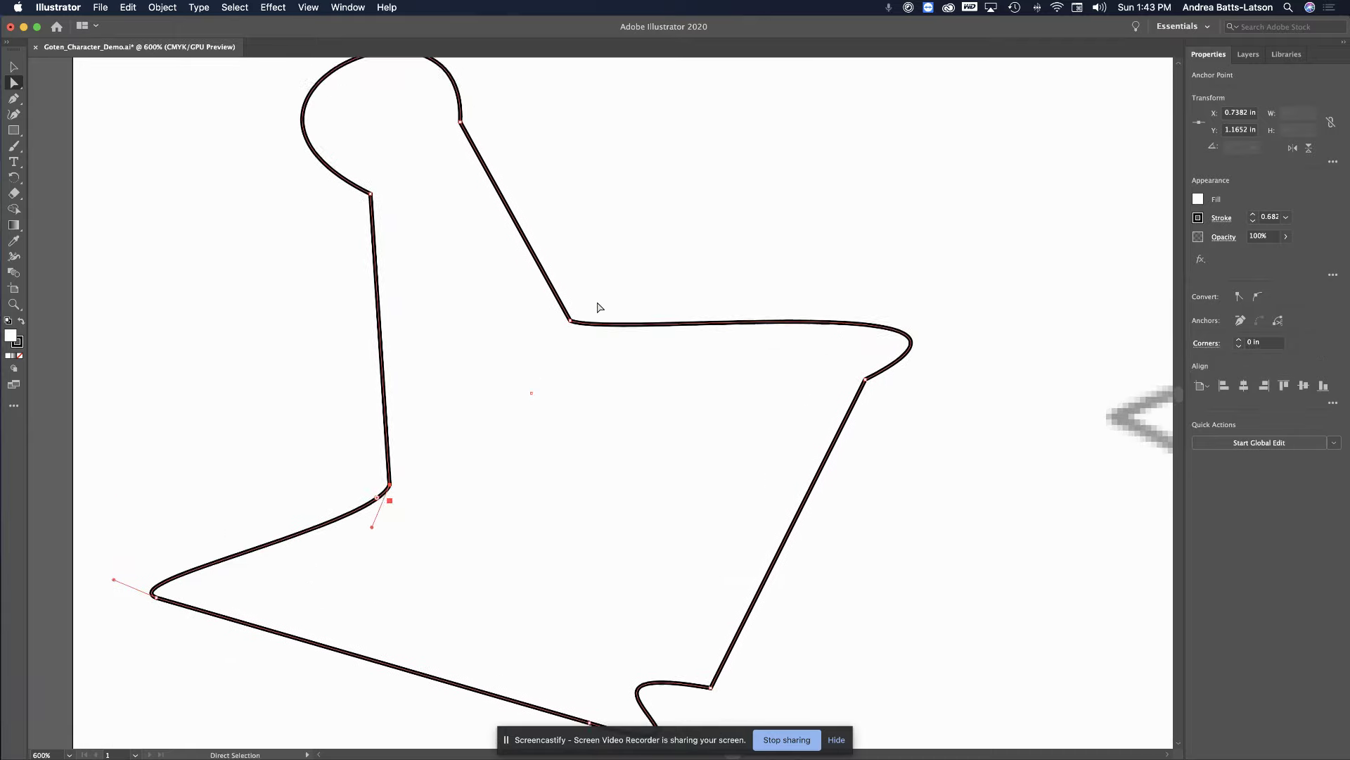
scroll(598, 308, up, 1)
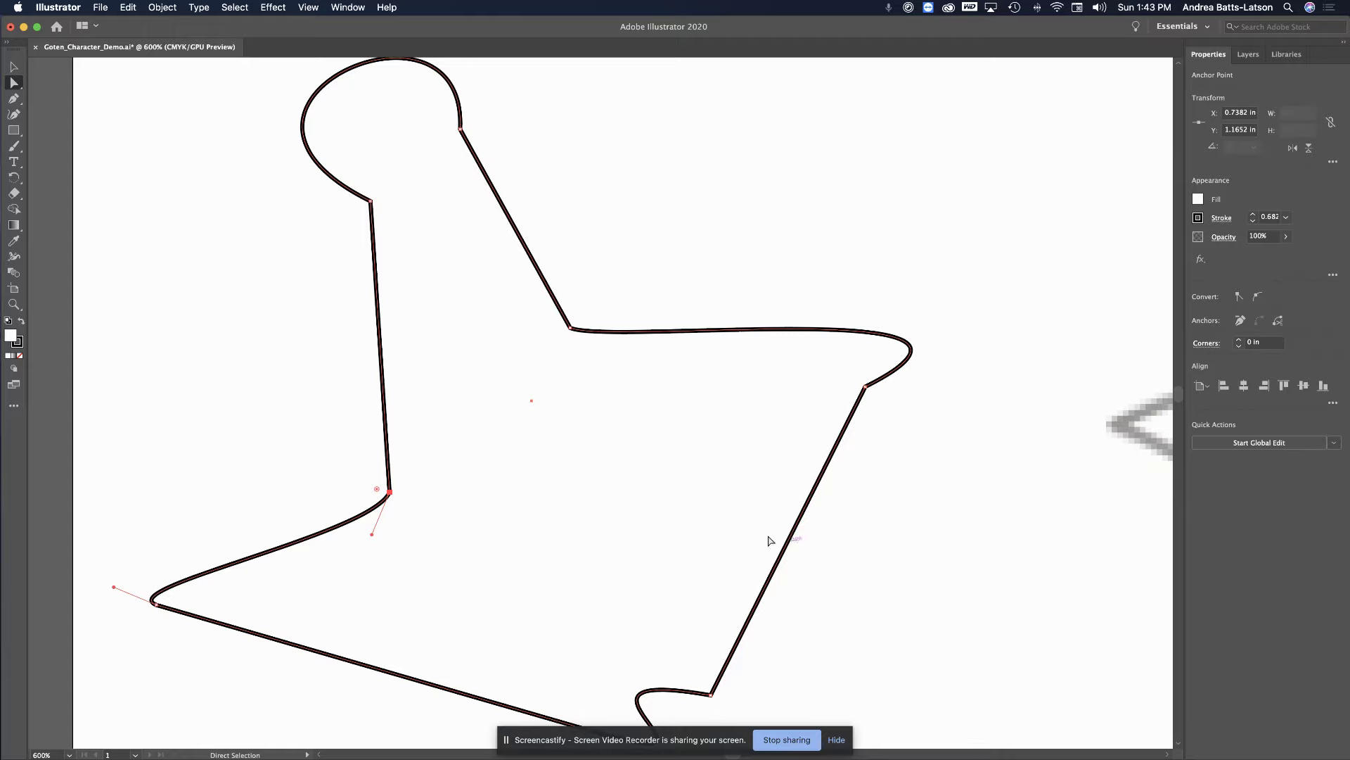
Nudge the knob's right anchor to about X 0.90 in, Y 0.34 in, tilt its handle up and outward to the right, and deselect the shape
mouse_move(461, 129)
mouse_down()
mouse_move(446, 145)
mouse_move(458, 139)
mouse_up()
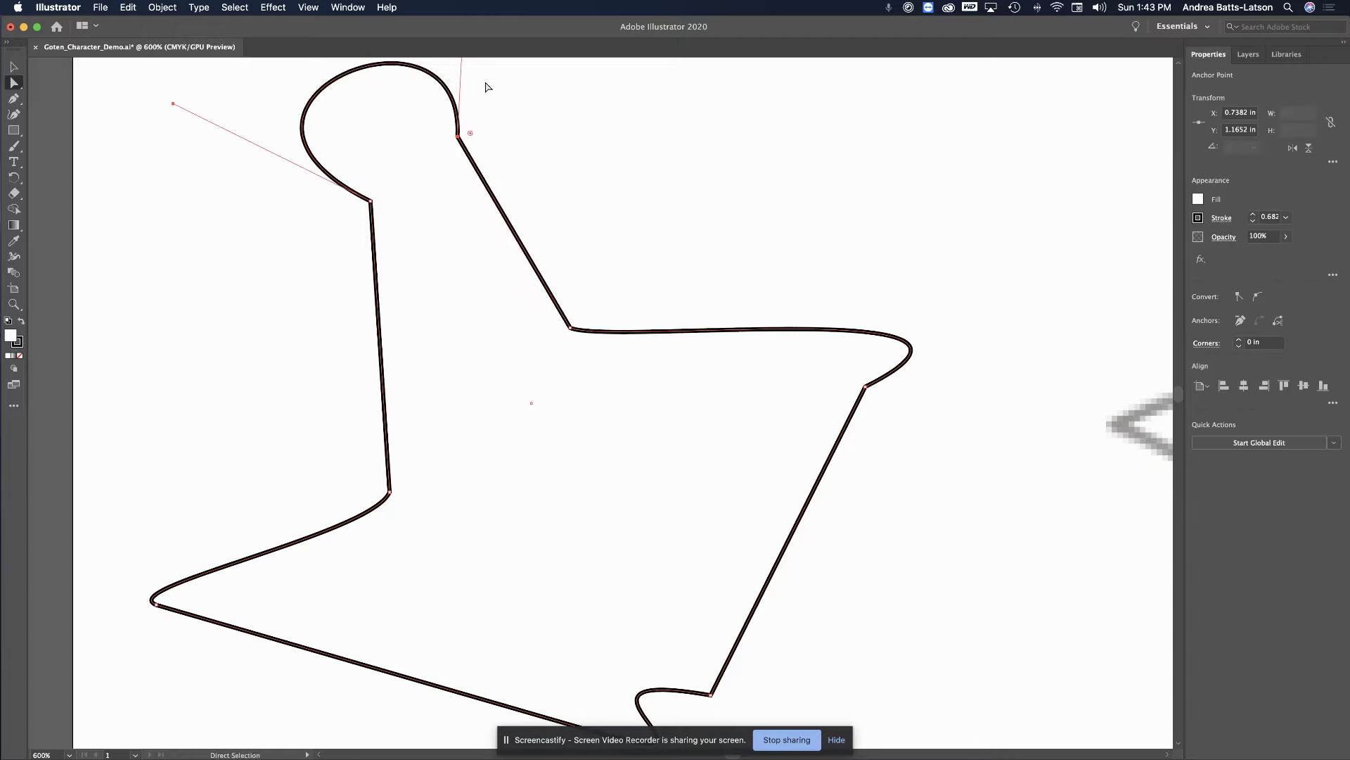
scroll(482, 85, up, 5)
drag(463, 74, 526, 121)
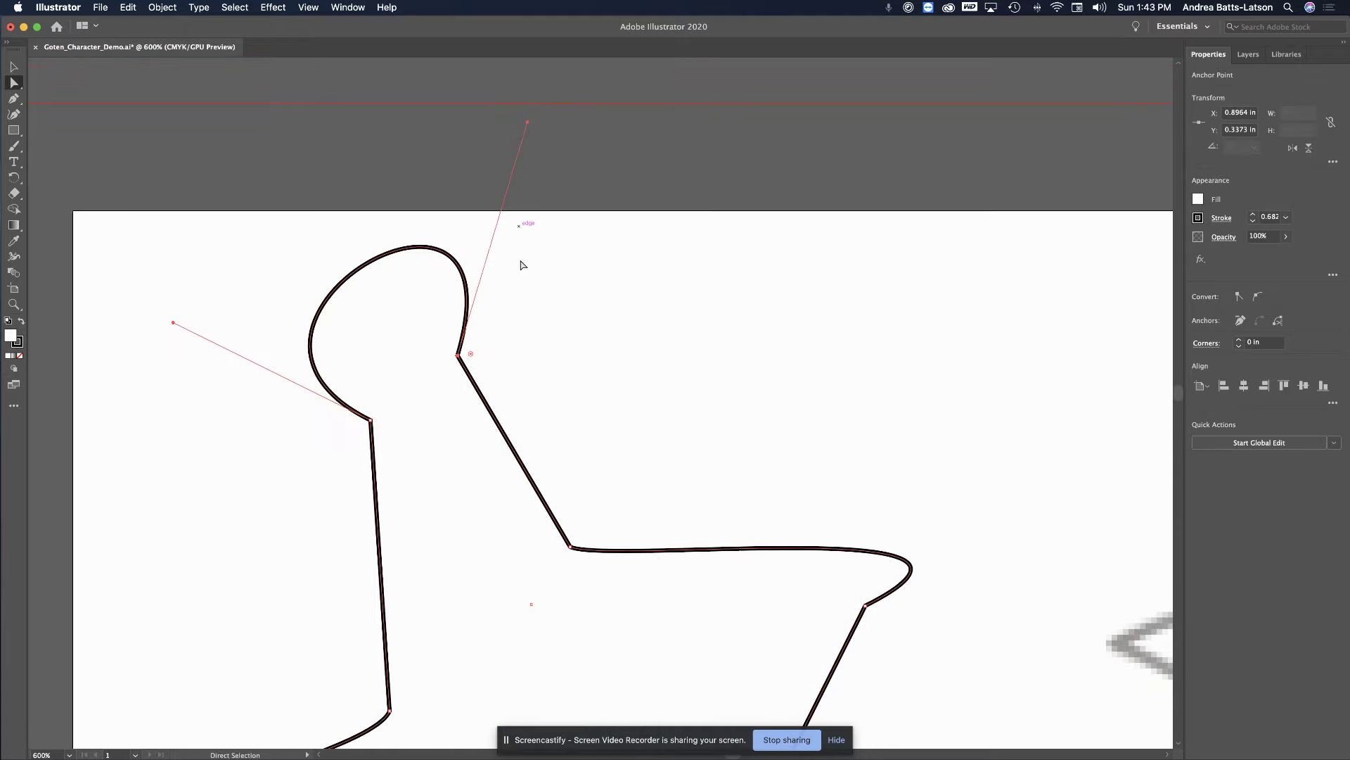
scroll(527, 274, down, 10)
scroll(530, 278, down, 2)
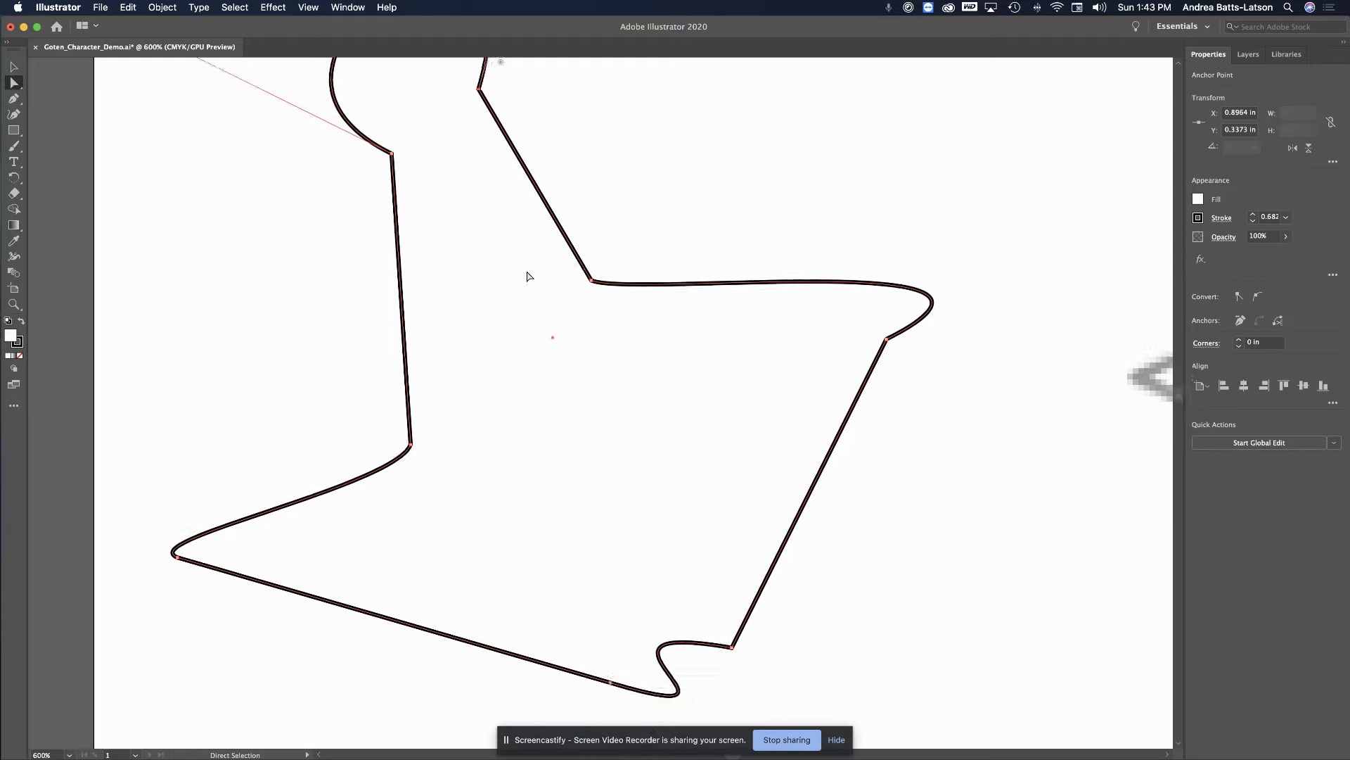
scroll(530, 278, up, 4)
scroll(529, 277, left, 5)
key(super+minus)
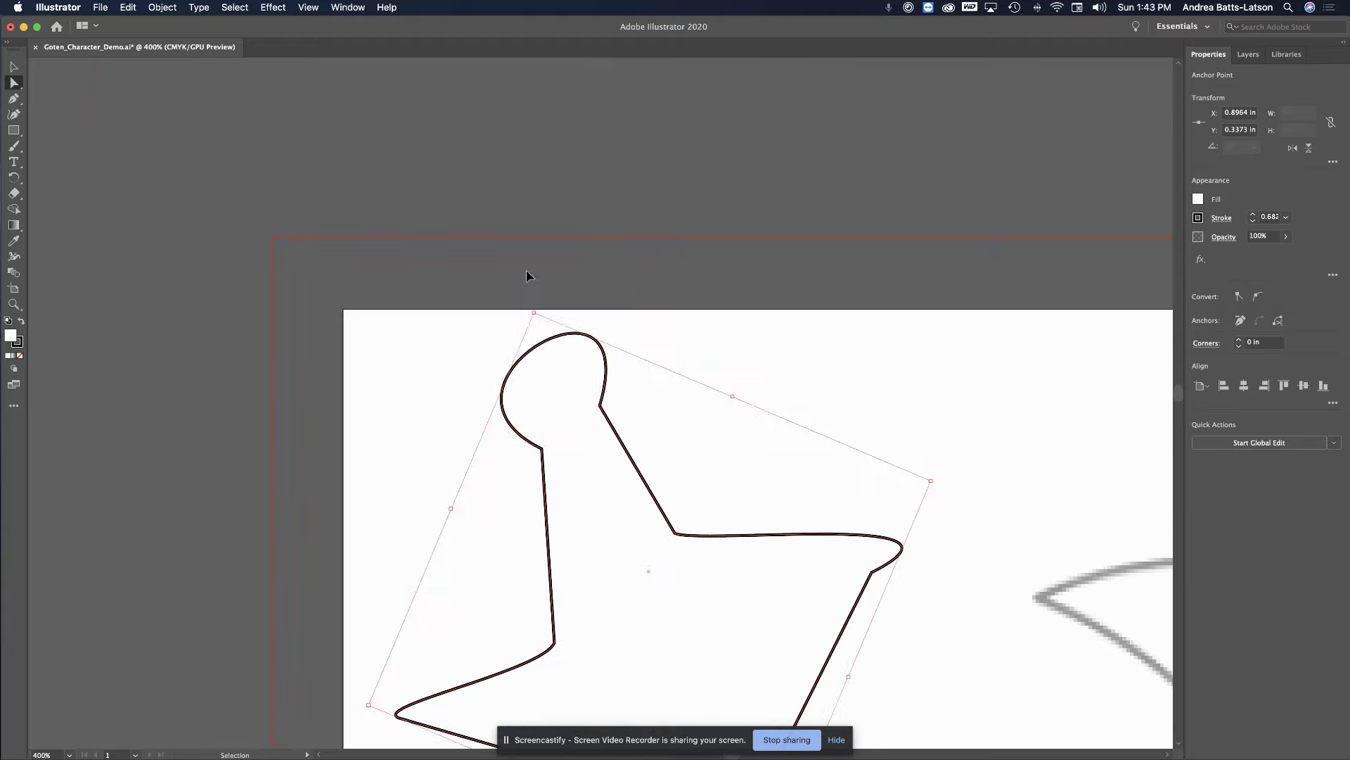
scroll(537, 379, down, 8)
scroll(537, 379, right, 7)
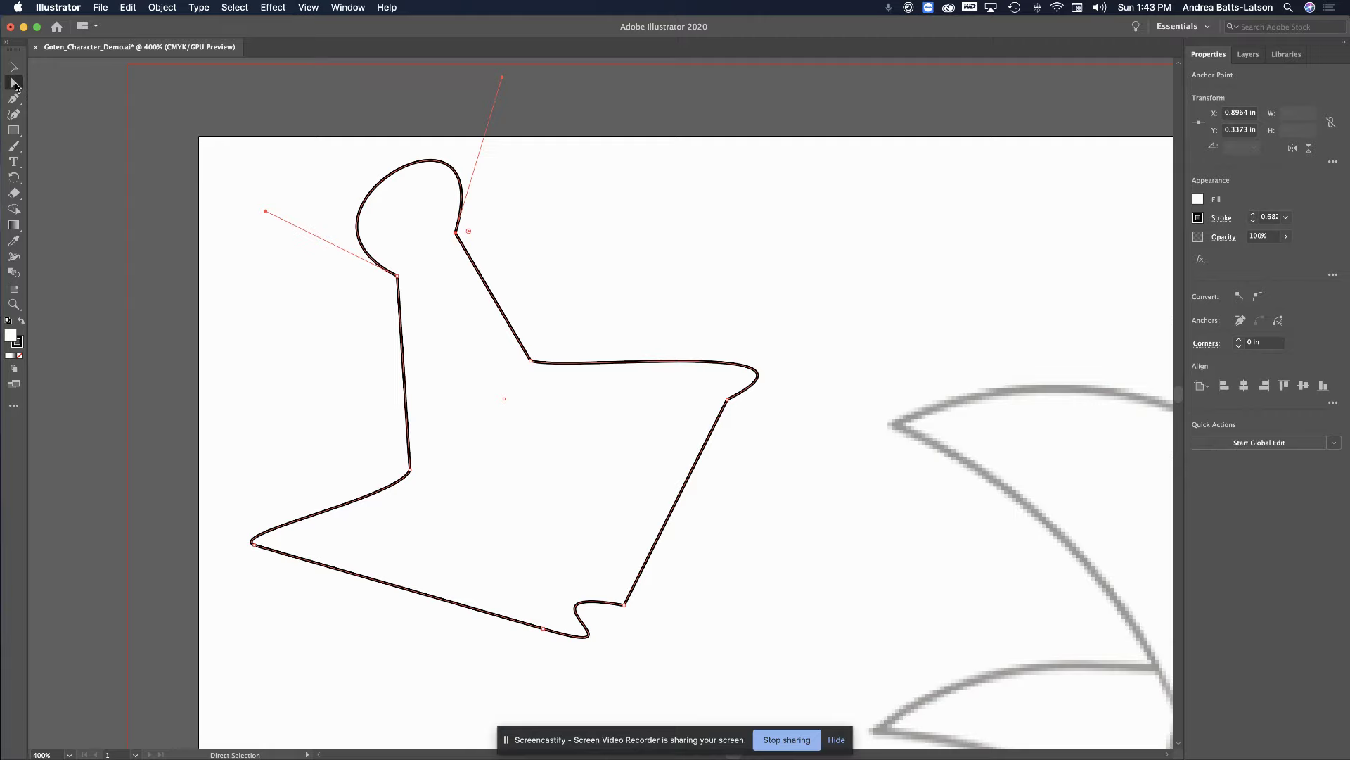
click(15, 84)
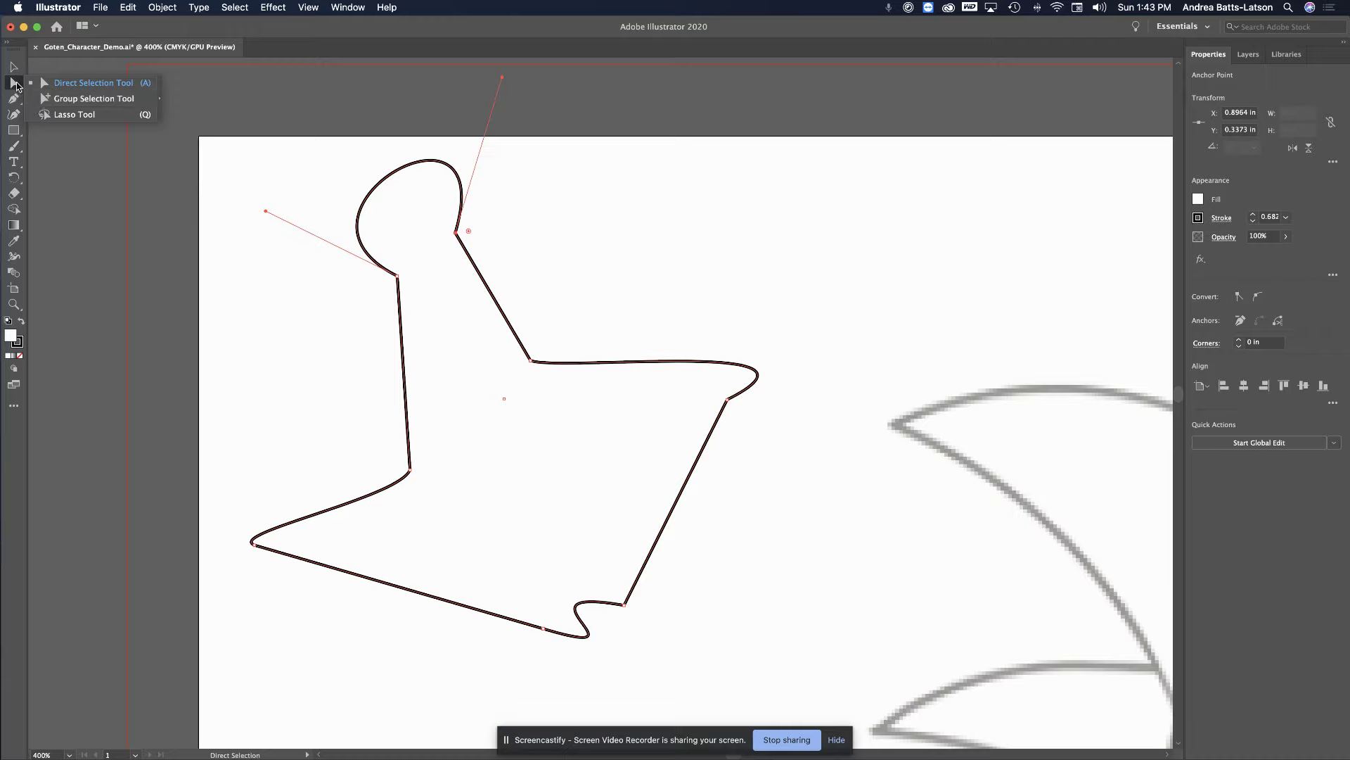
click(172, 175)
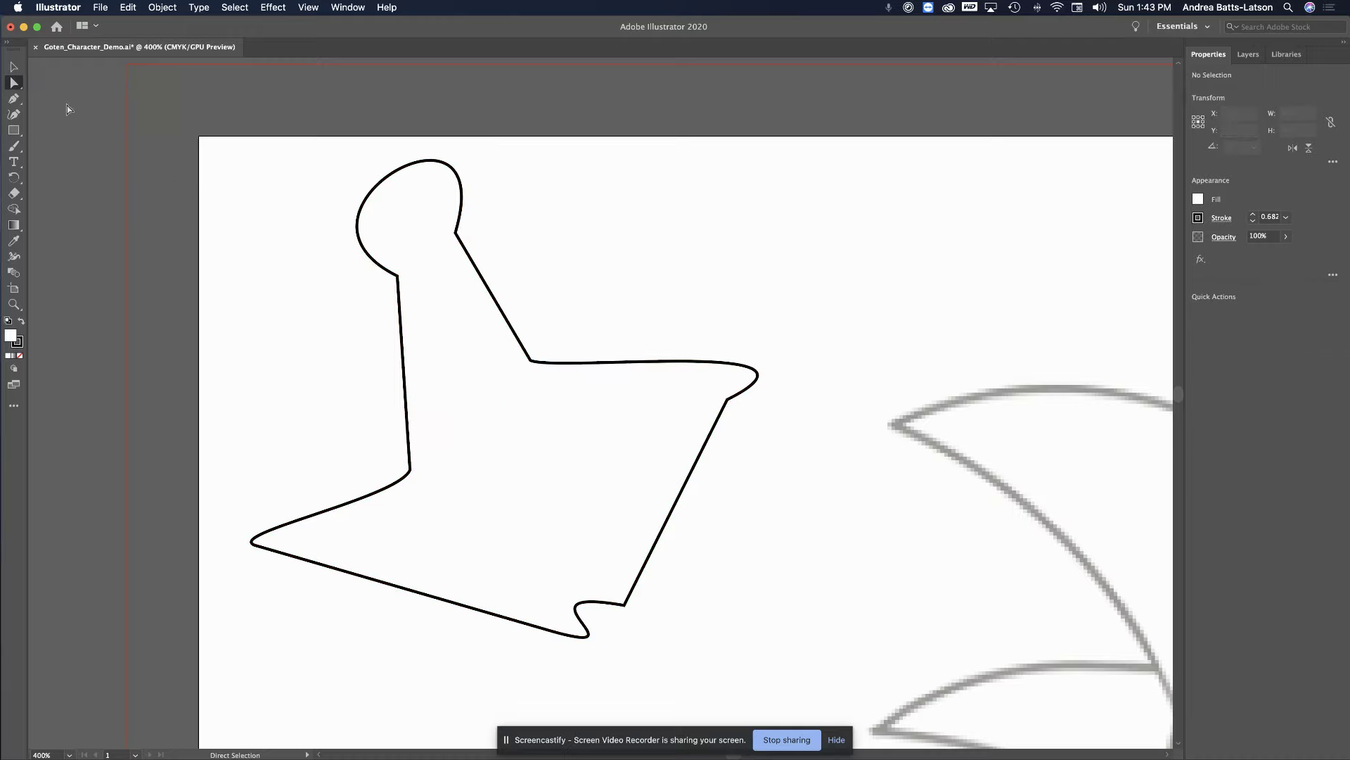
Draw a rectangle about 1.17 by 0.78 in and an ellipse about 0.93 by 0.80 in overlapping the reshaped path
click(14, 130)
drag(472, 332, 804, 556)
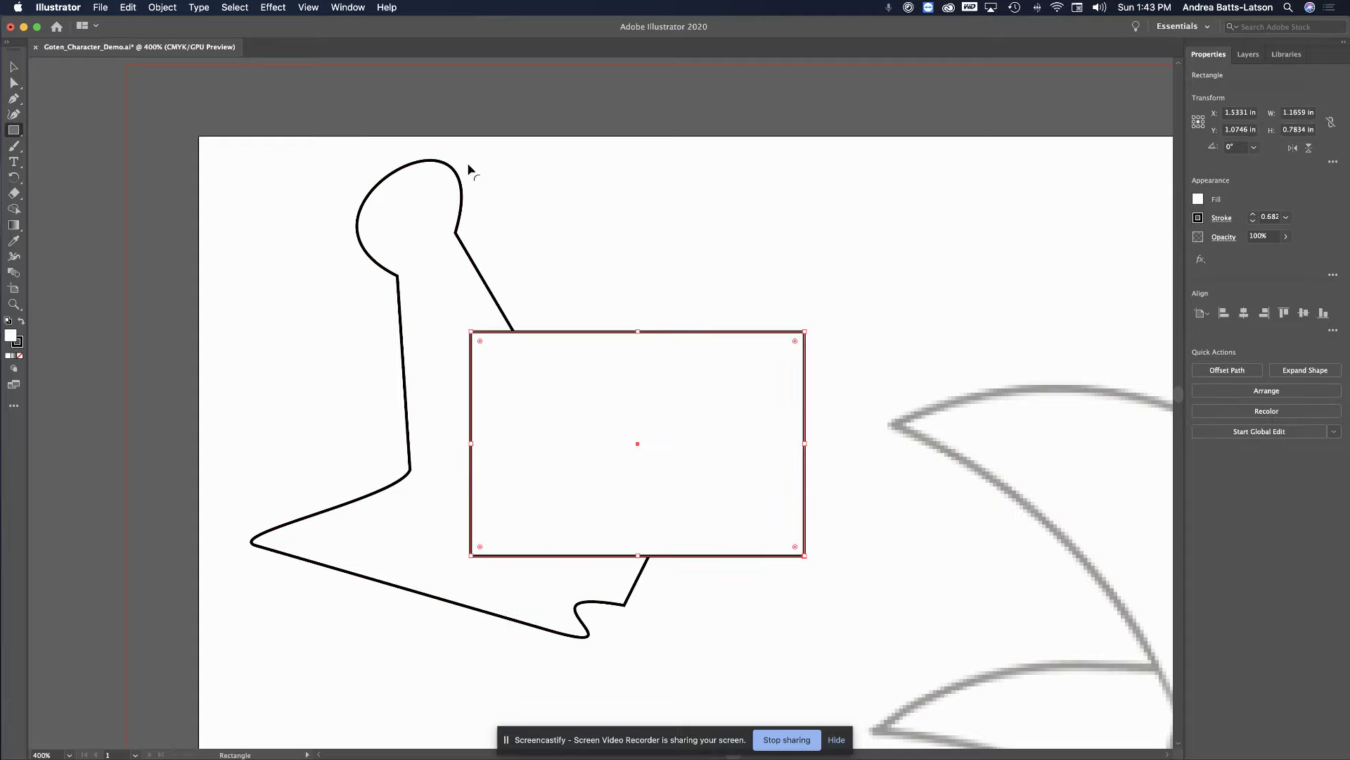
drag(17, 130, 40, 147)
mouse_move(300, 379)
mouse_down()
mouse_move(483, 483)
mouse_move(568, 608)
mouse_up()
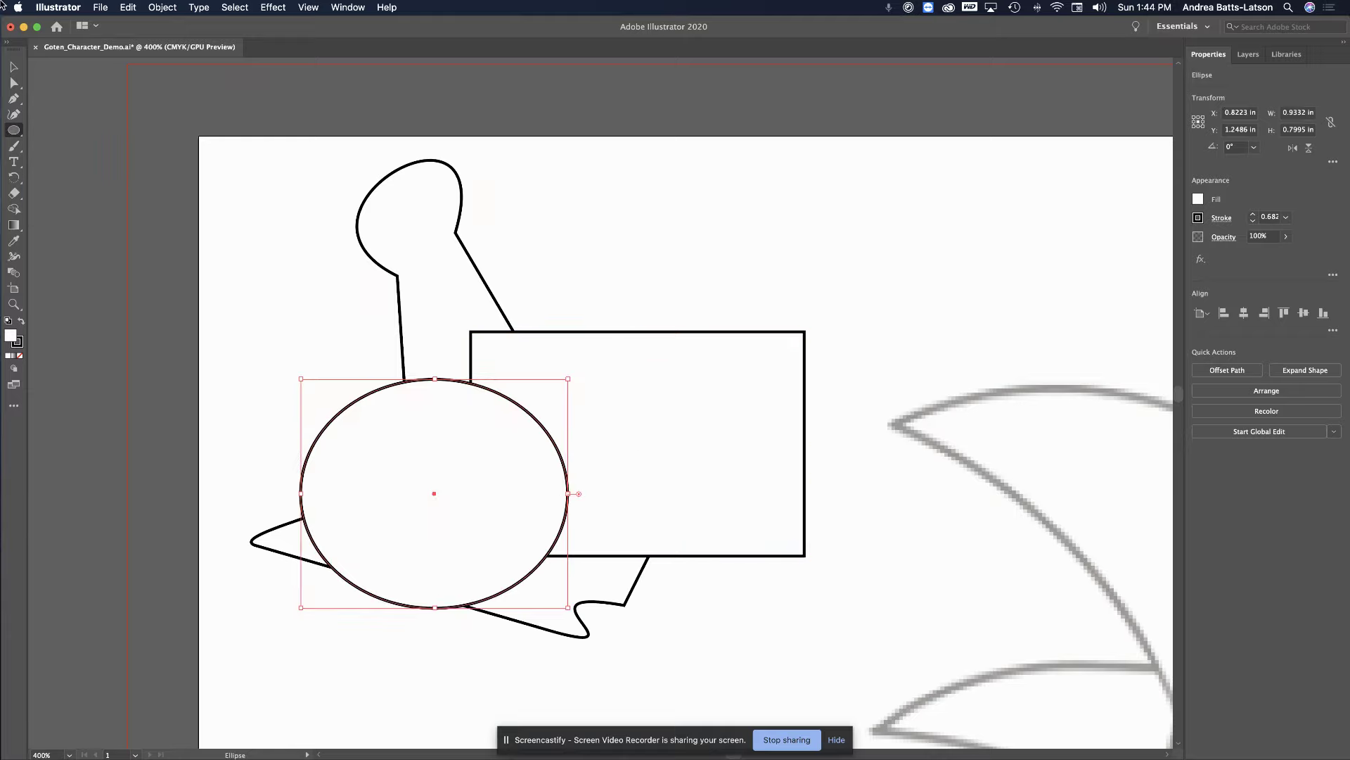
Draw a five-pointed star about 0.79 by 0.81 in over the ellipse, move it slightly right and down, and deselect it
drag(17, 135, 56, 177)
drag(479, 504, 581, 571)
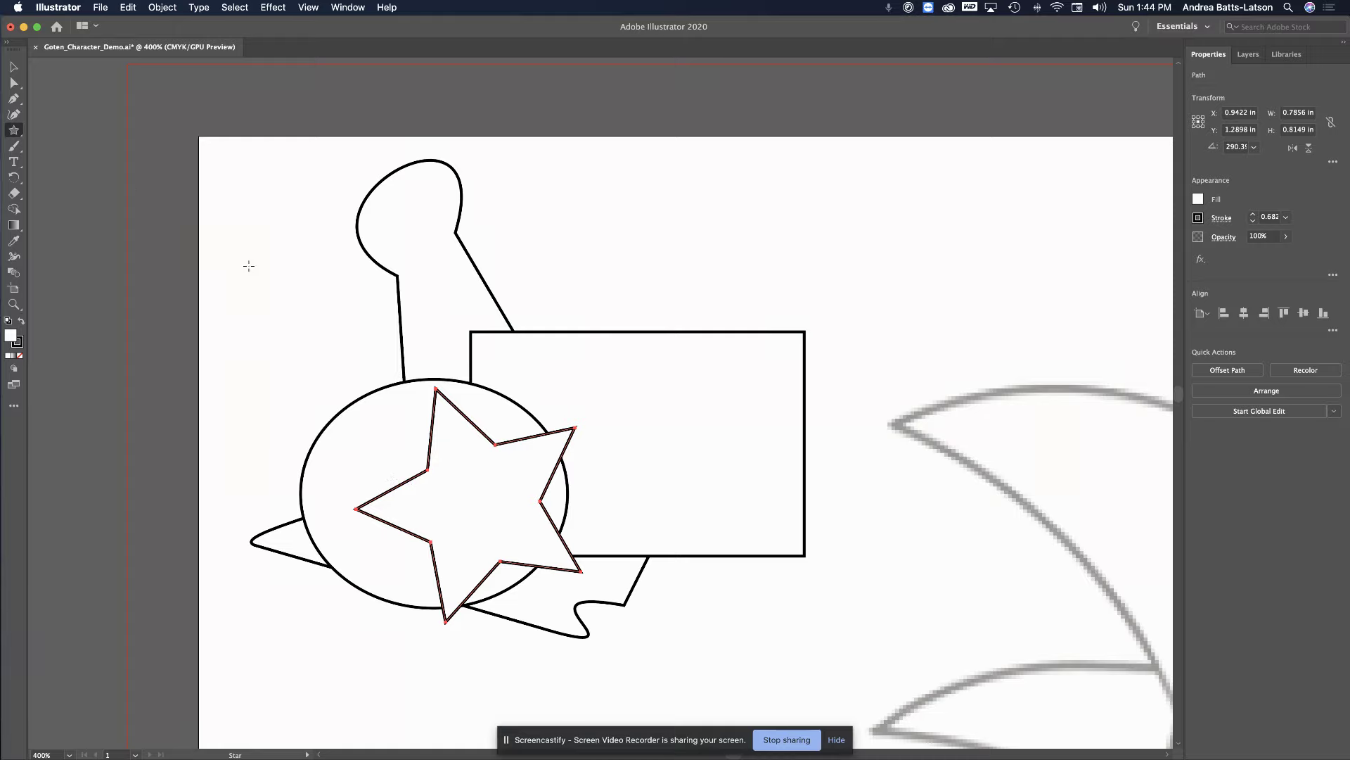
click(14, 67)
drag(442, 603, 506, 622)
click(300, 695)
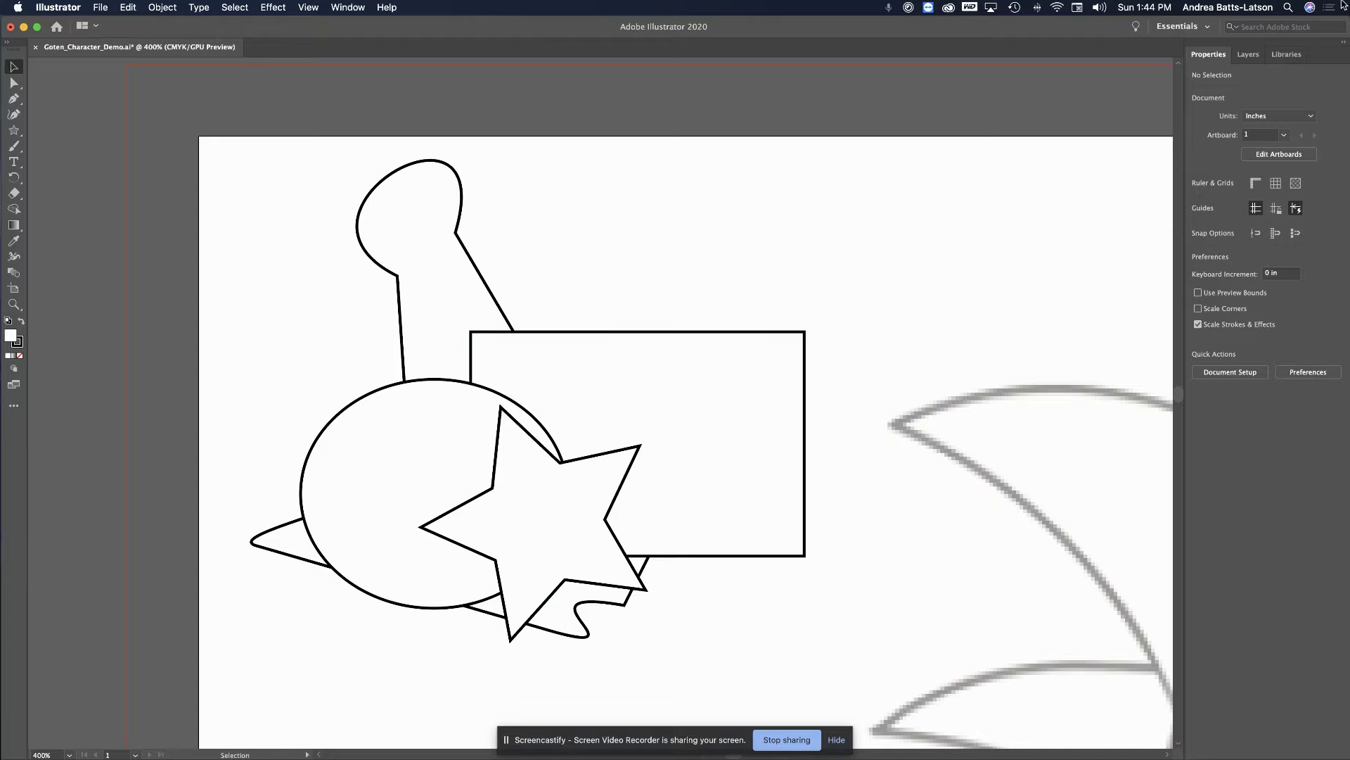
Group the reshaped path, rectangle, ellipse and star into one object, and deselect it
drag(239, 154, 694, 648)
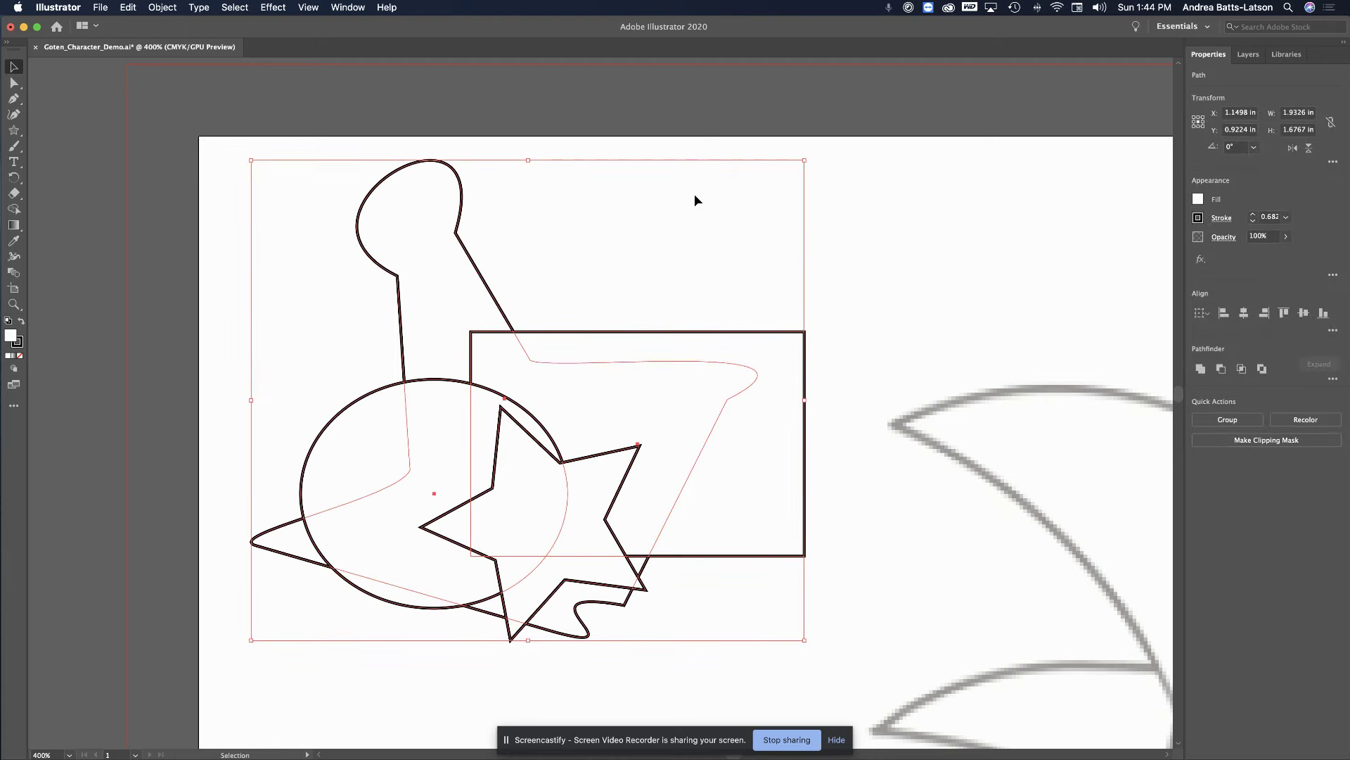
click(170, 10)
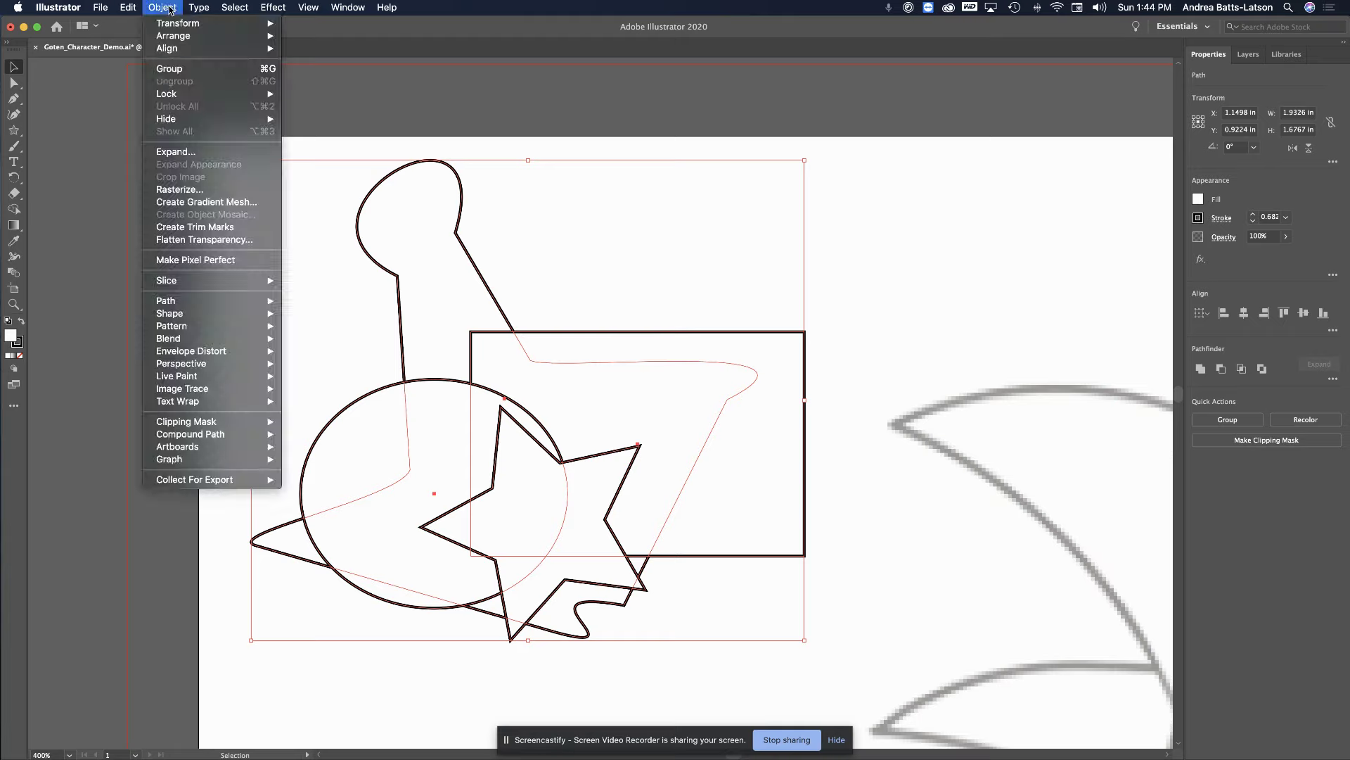
click(170, 69)
click(169, 219)
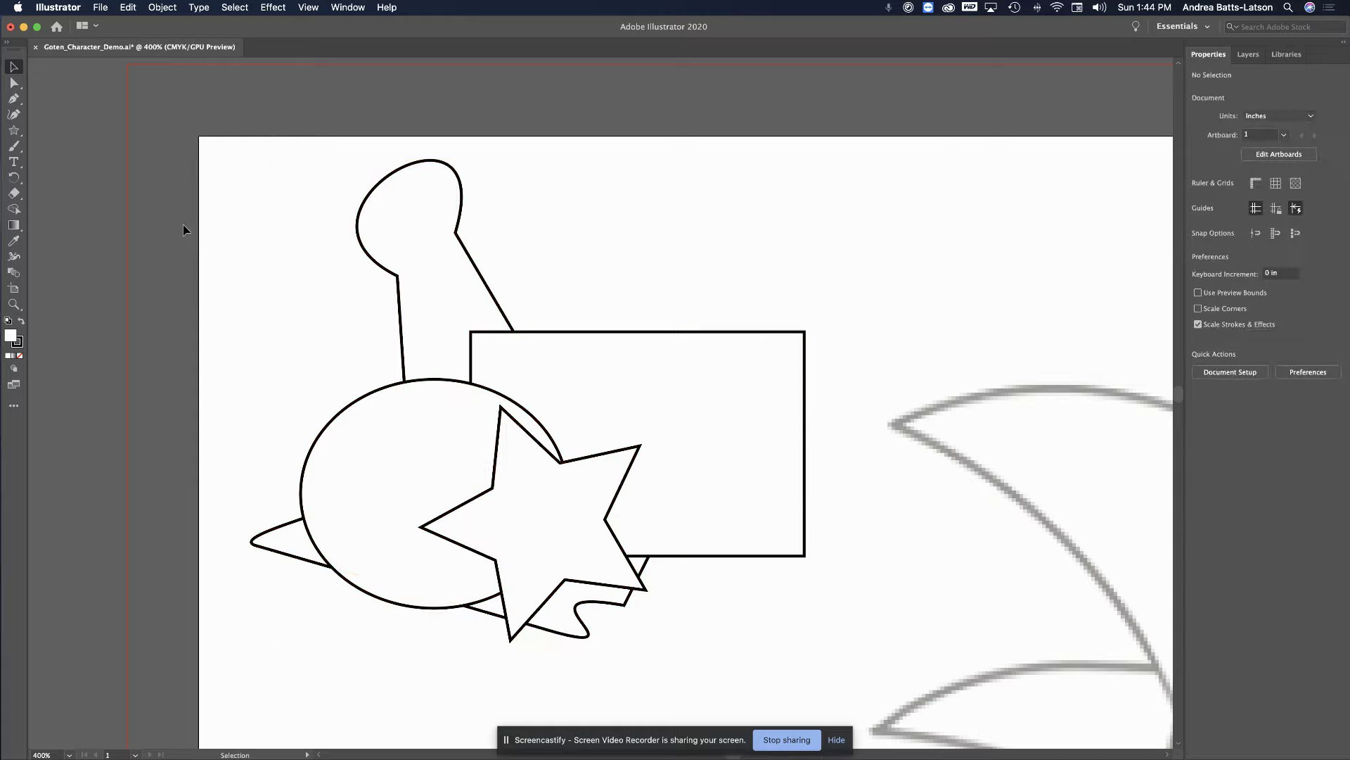
Move the whole group around the artboard with the Selection tool, placing it at about X 1.25 in, Y 1.04 in
click(406, 337)
drag(407, 341, 451, 347)
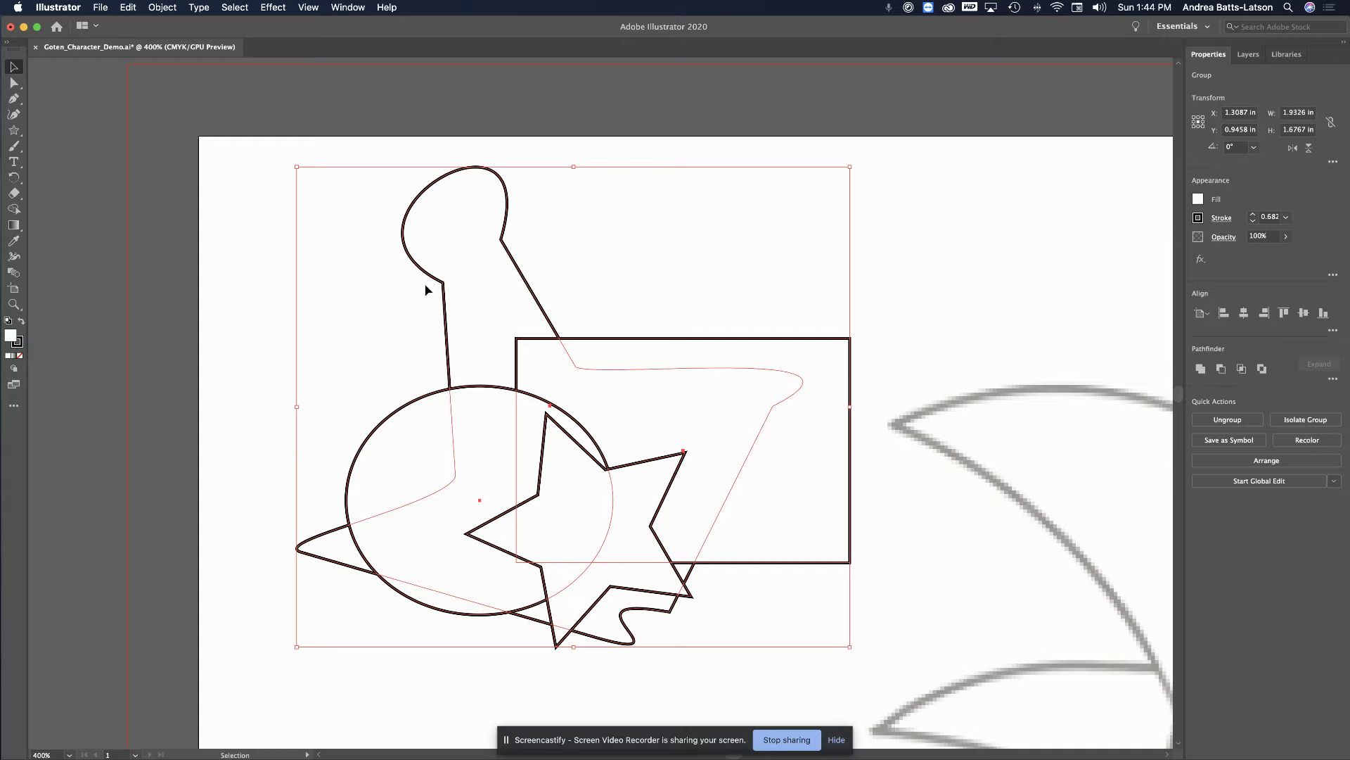
drag(442, 289, 338, 303)
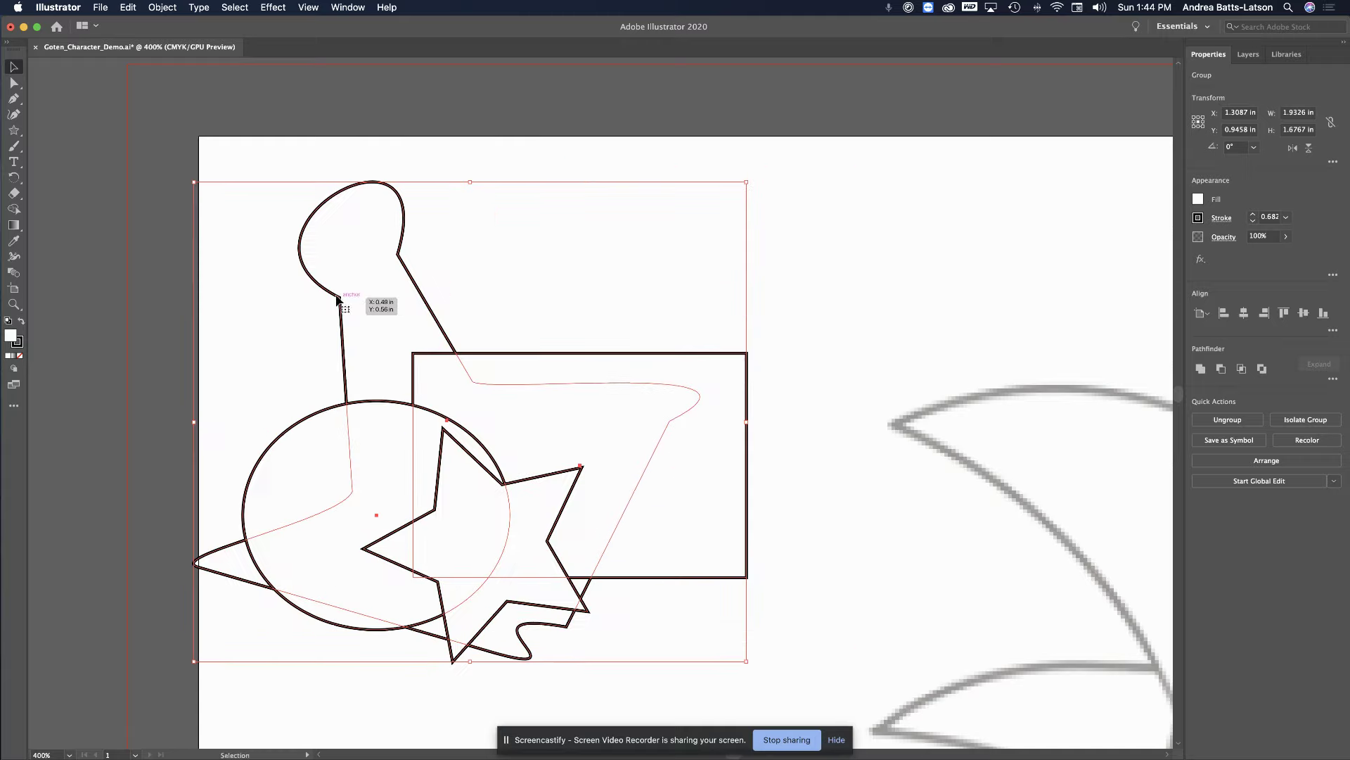
click(145, 232)
key(super+z)
click(193, 222)
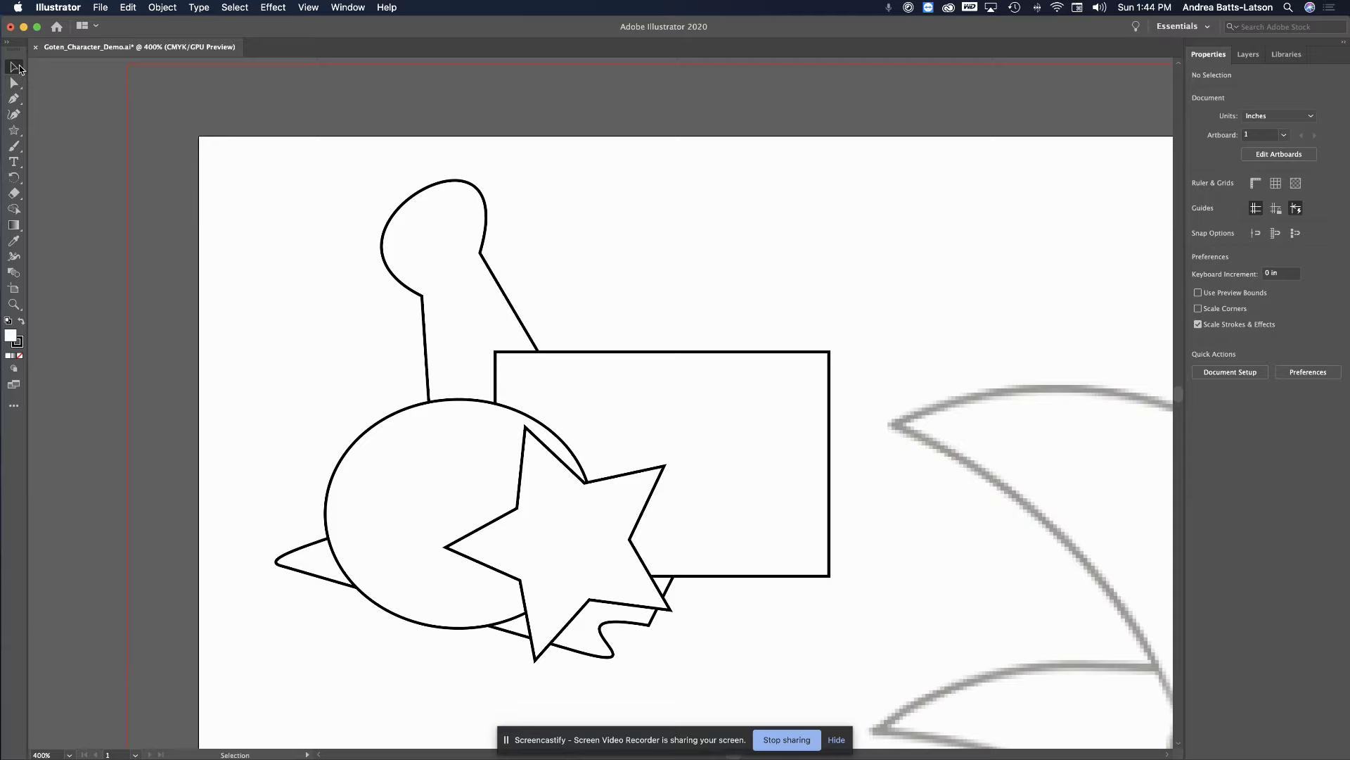
mouse_move(424, 304)
mouse_down()
mouse_move(550, 286)
mouse_move(377, 303)
mouse_move(384, 350)
mouse_move(429, 345)
mouse_move(442, 310)
mouse_move(432, 317)
mouse_up()
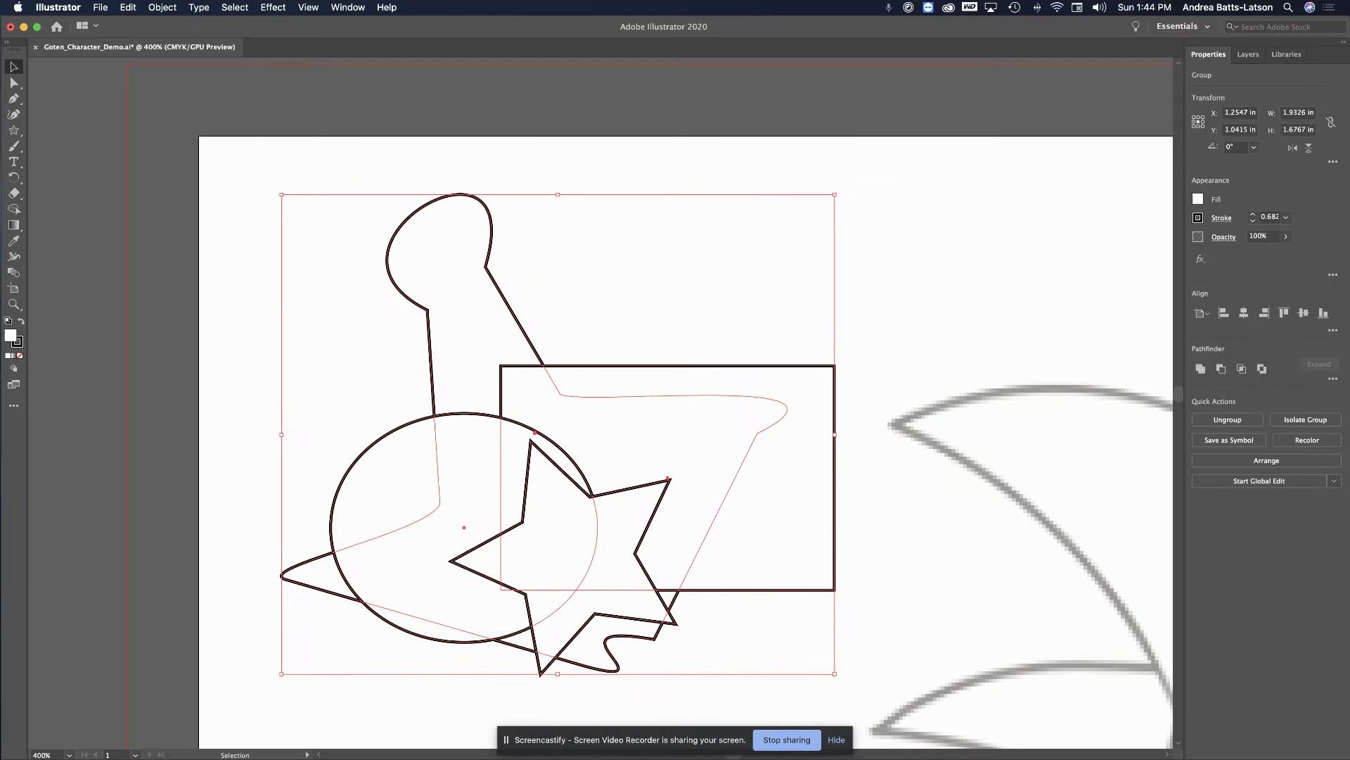
Expand the outline layer and its group to examine the shapes inside, and deselect the artwork
click(1256, 58)
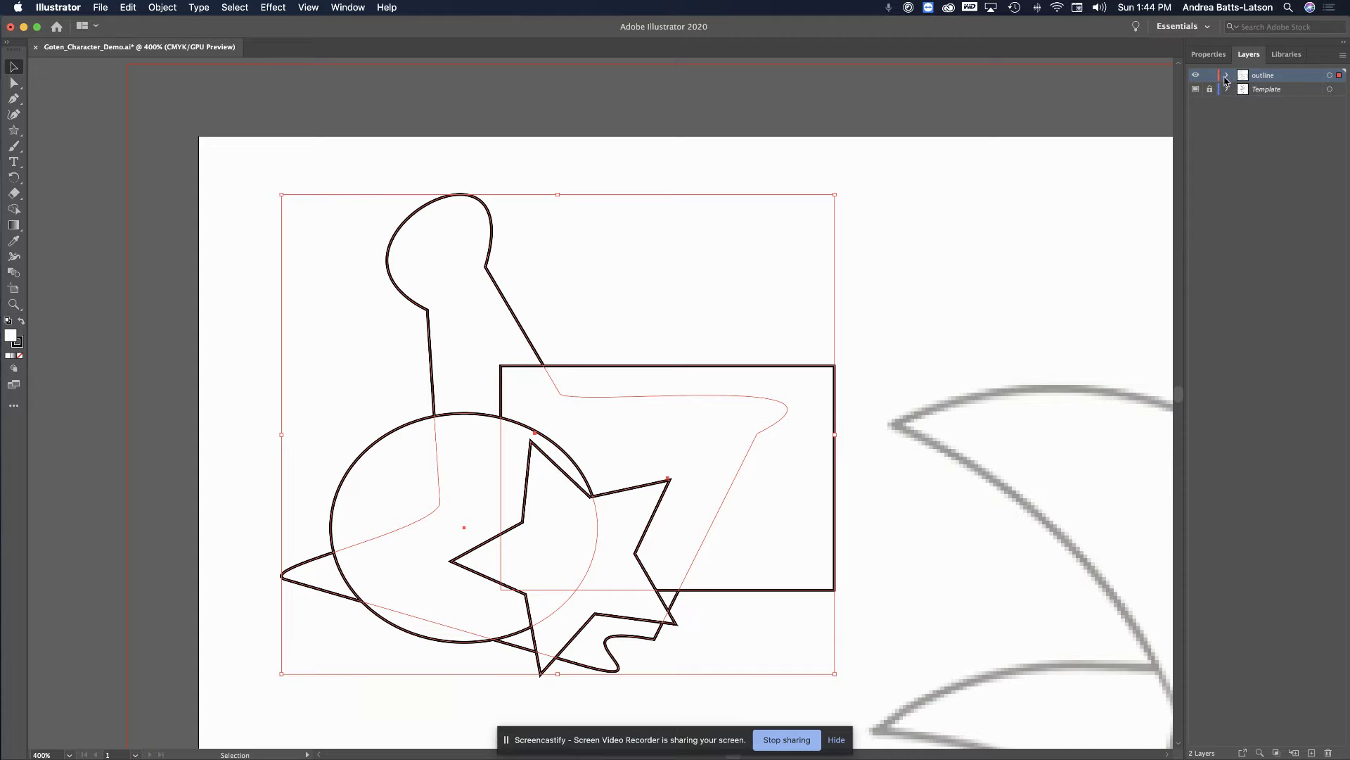
click(1227, 75)
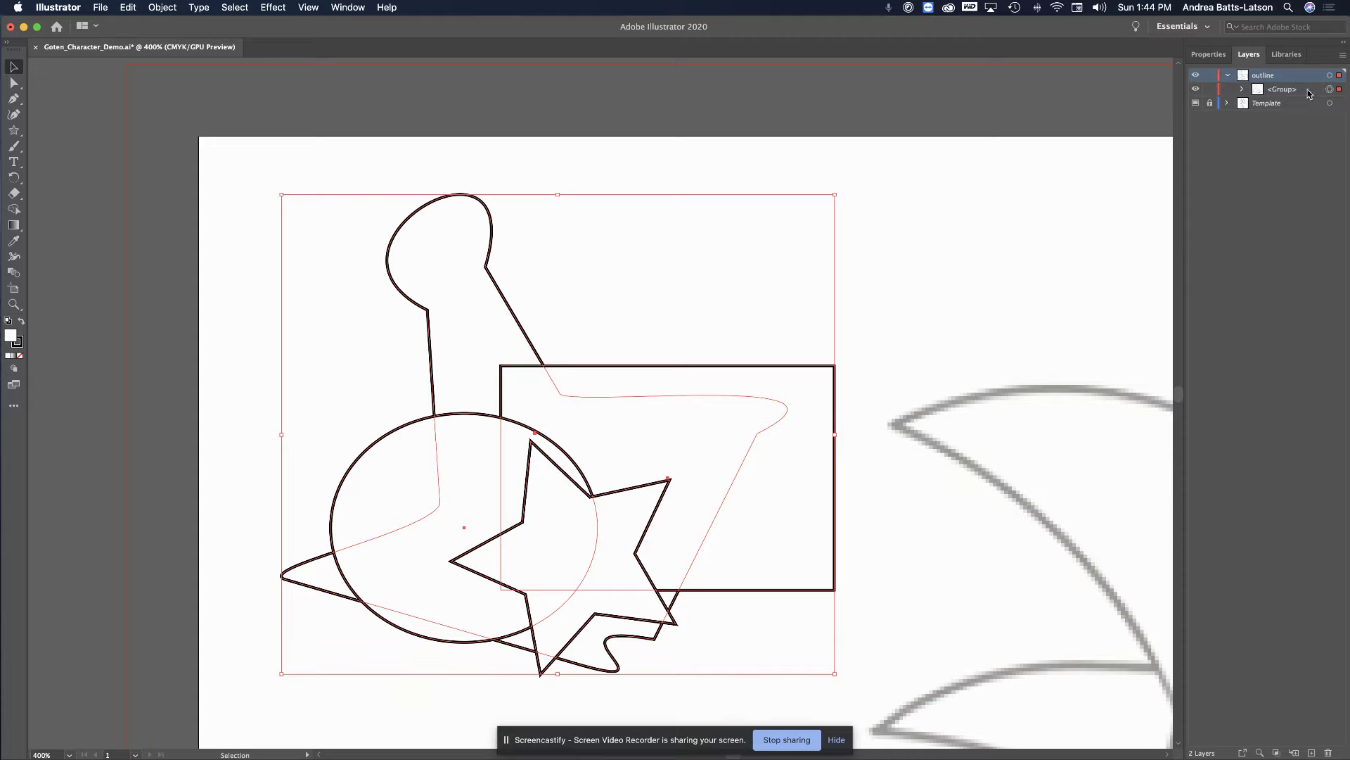
click(1243, 89)
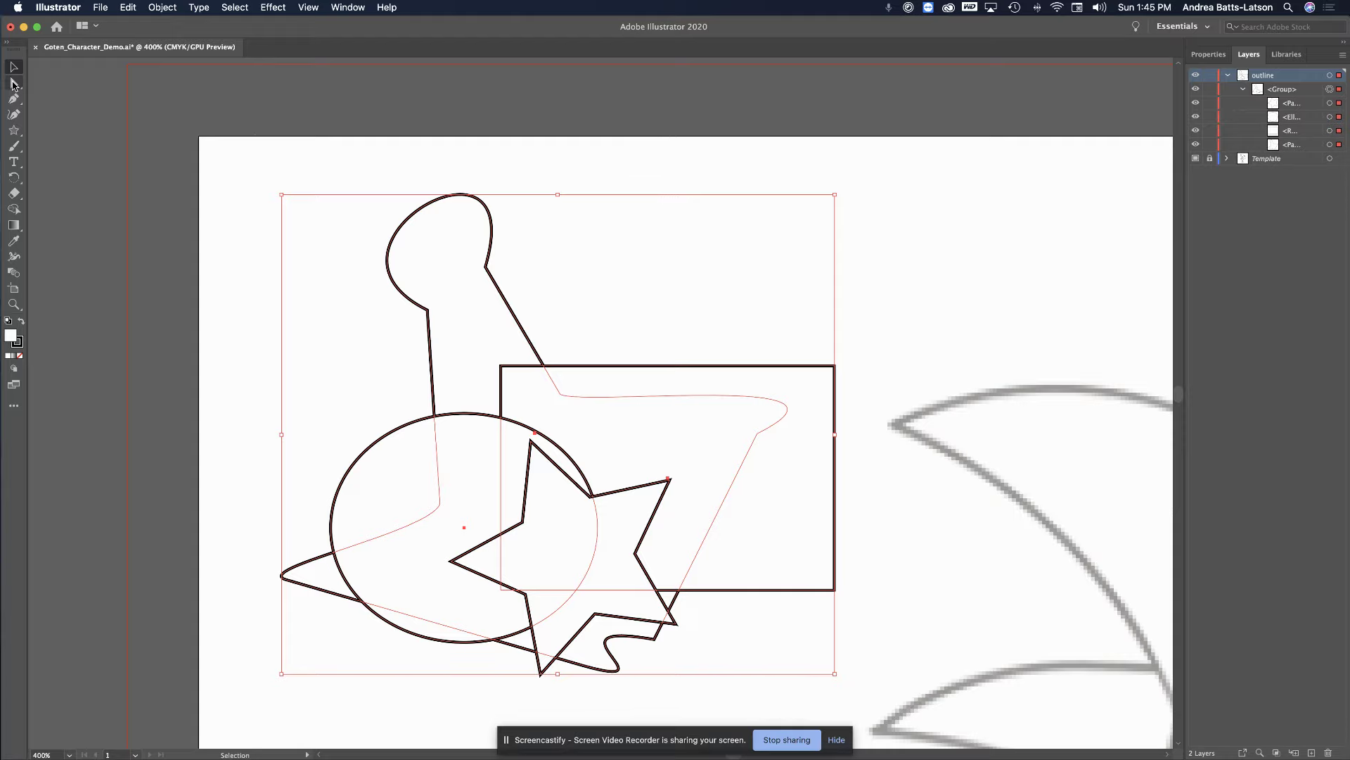
click(253, 154)
Select only the reshaped knob path inside the group with the Direct Selection tool
click(13, 83)
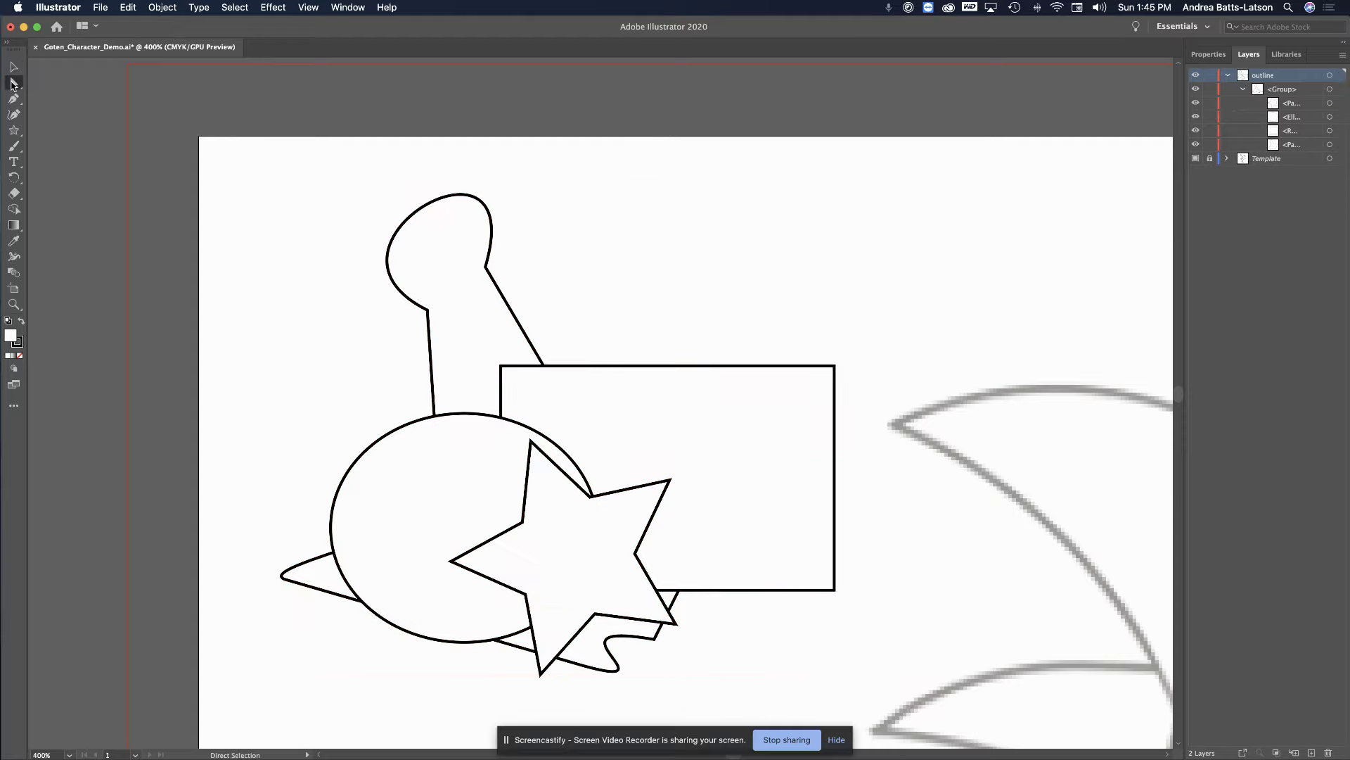
click(47, 84)
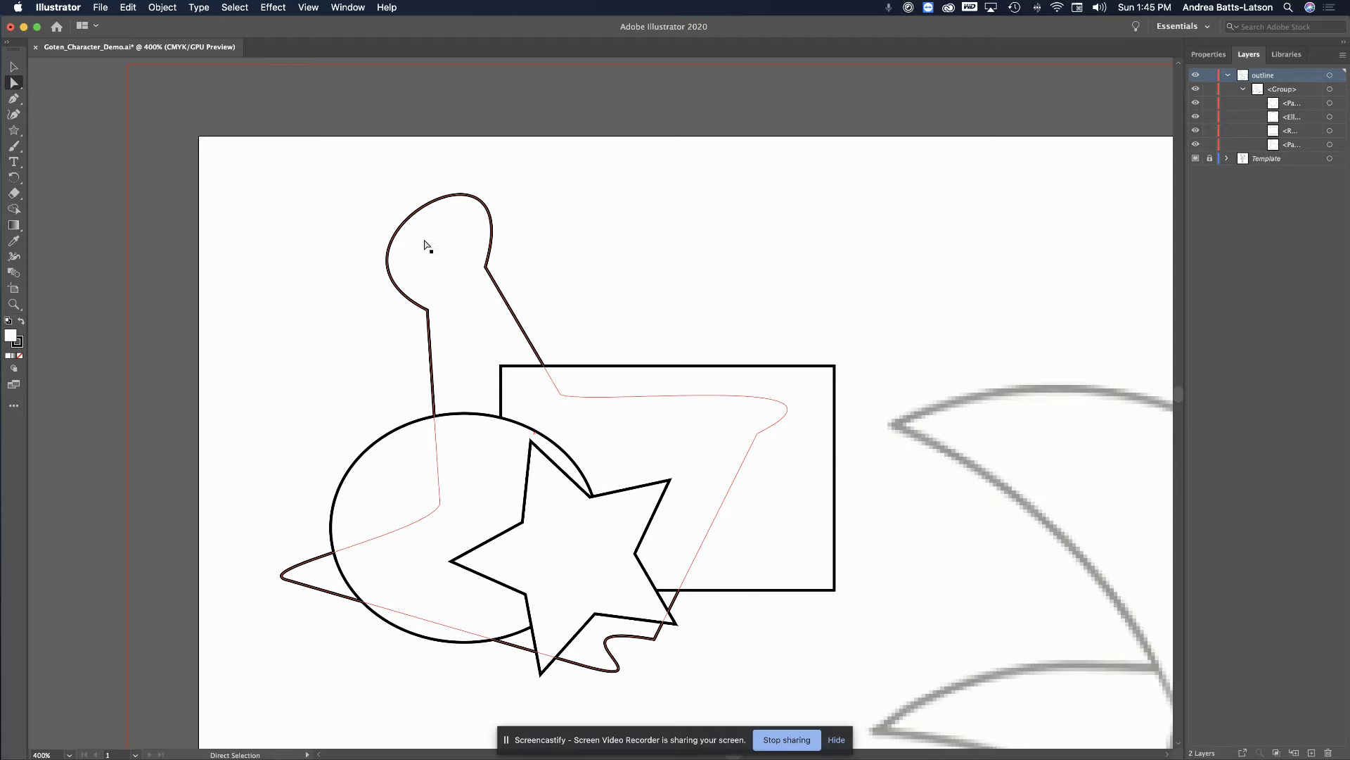
click(406, 226)
scroll(504, 268, down, 2)
scroll(504, 268, right, 2)
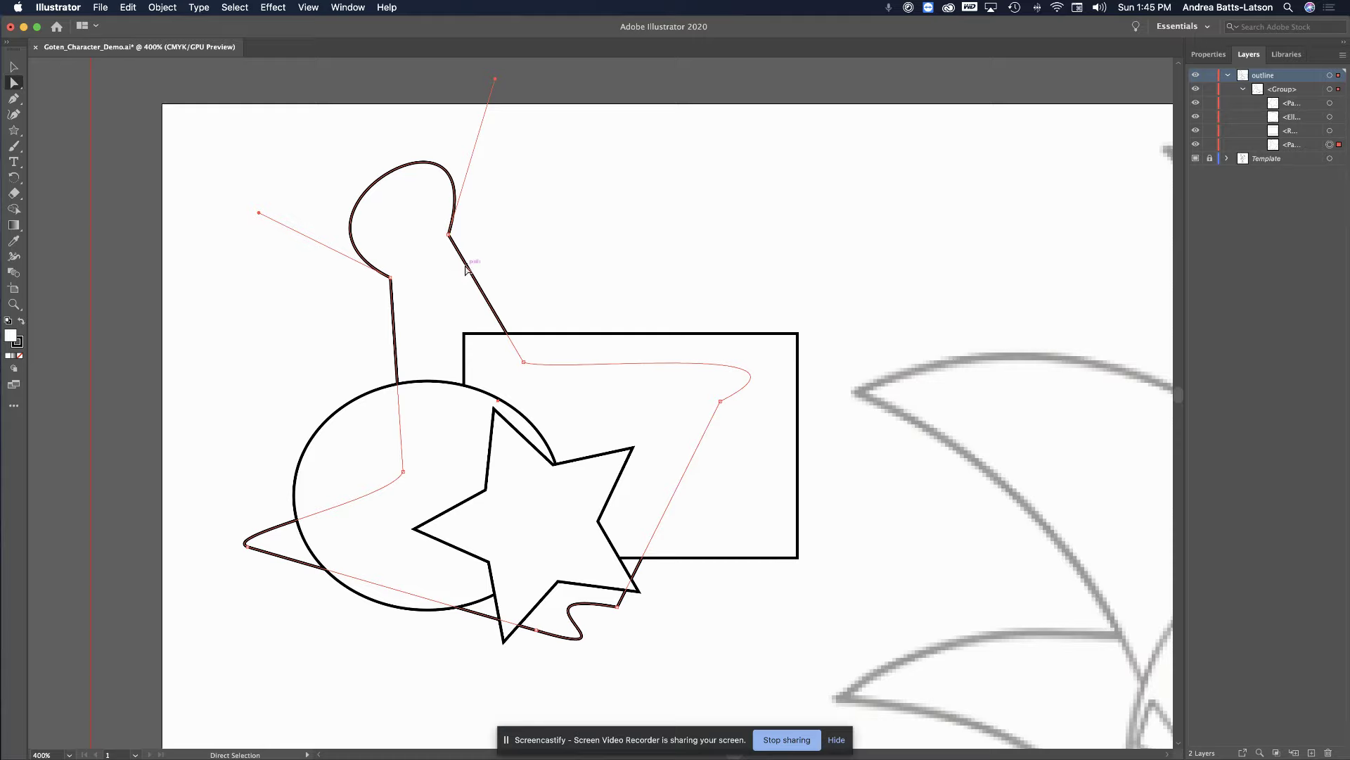
Try moving the knob path's slanted segment and the star's upper segment with the Direct Selection tool, undoing each move
drag(462, 259, 512, 255)
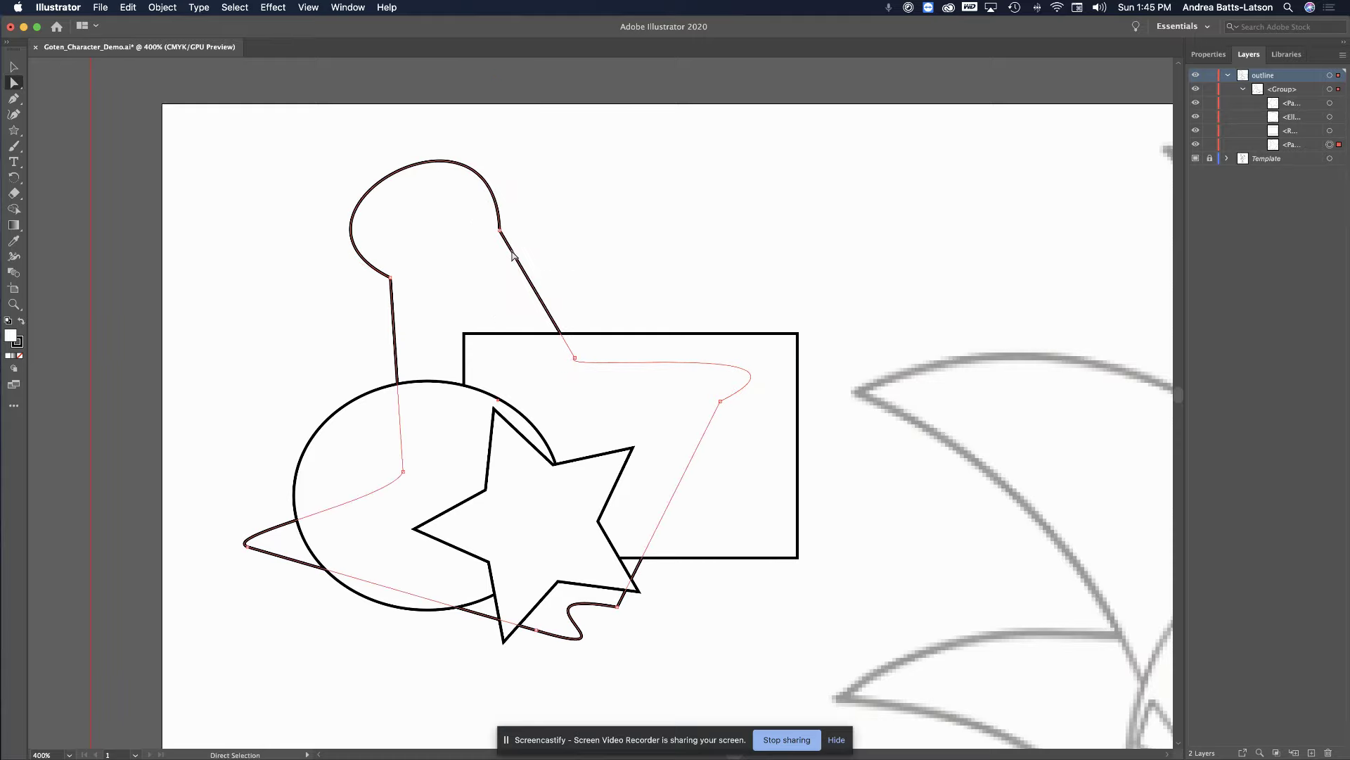
key(super+z)
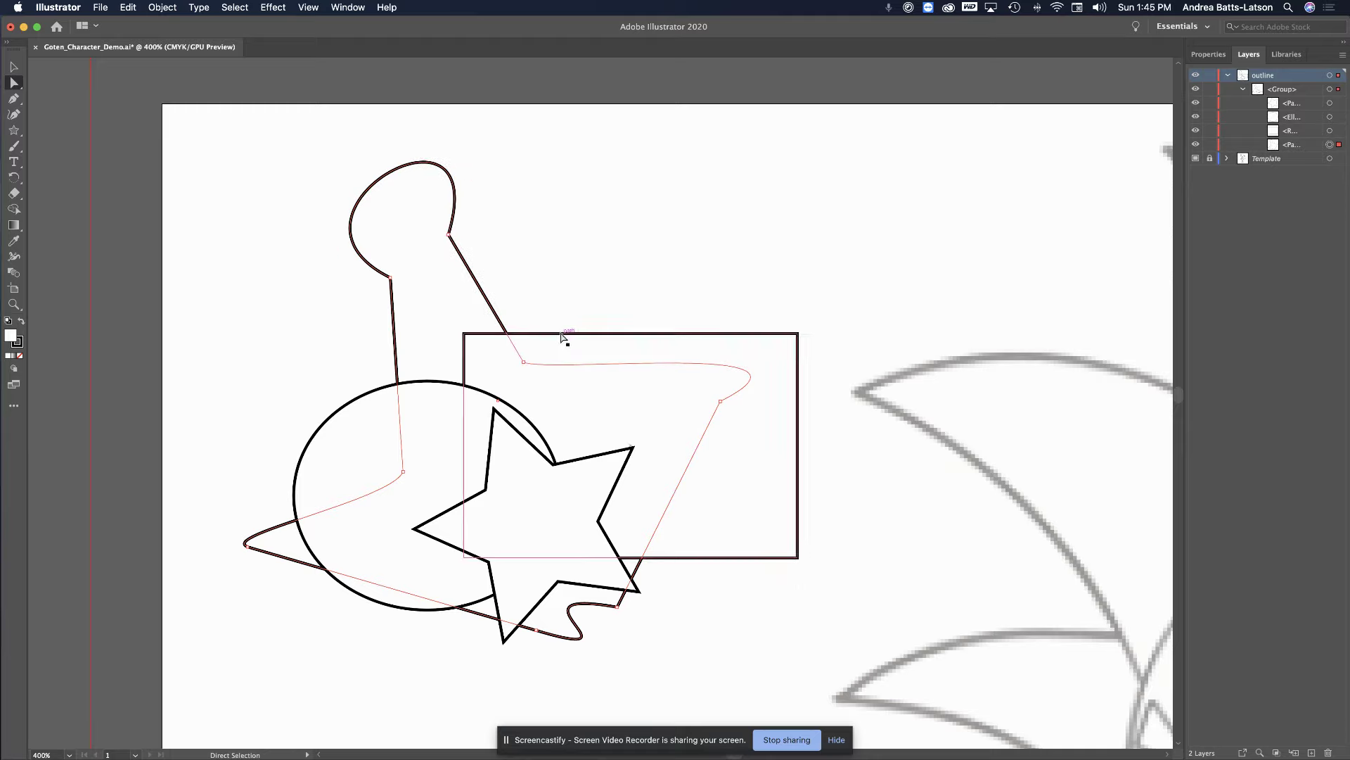
click(495, 448)
drag(491, 445, 611, 410)
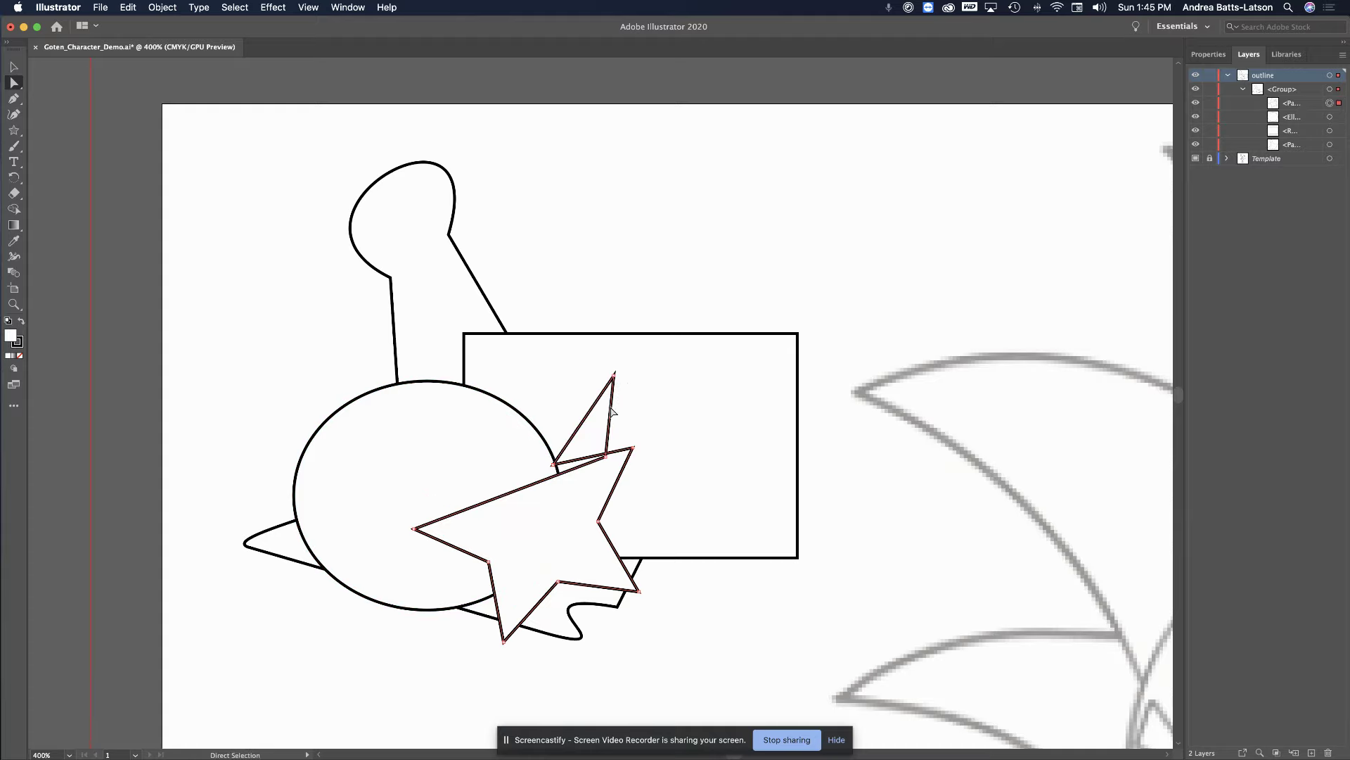
key(super+z)
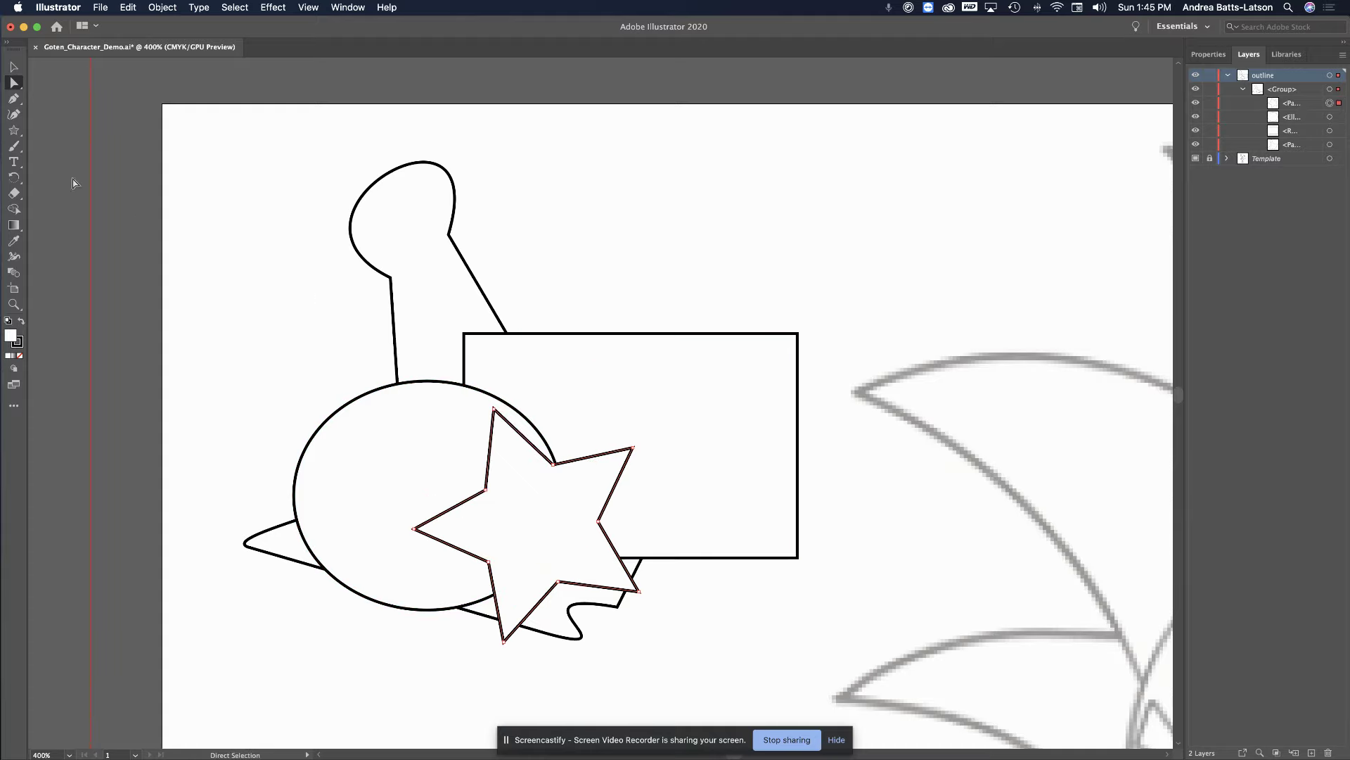
Try moving the ellipse and the star individually out of the group with the Group Selection tool, and undo both moves
click(14, 83)
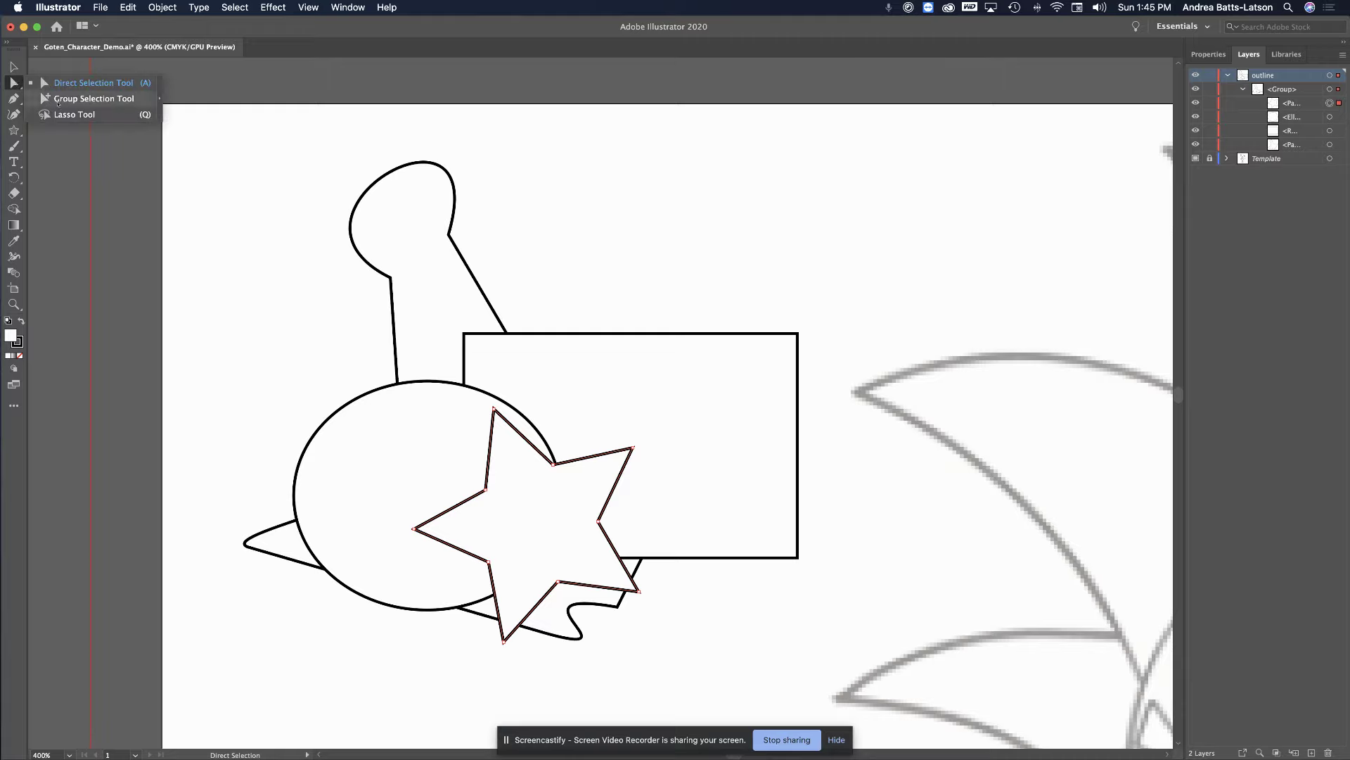
click(57, 101)
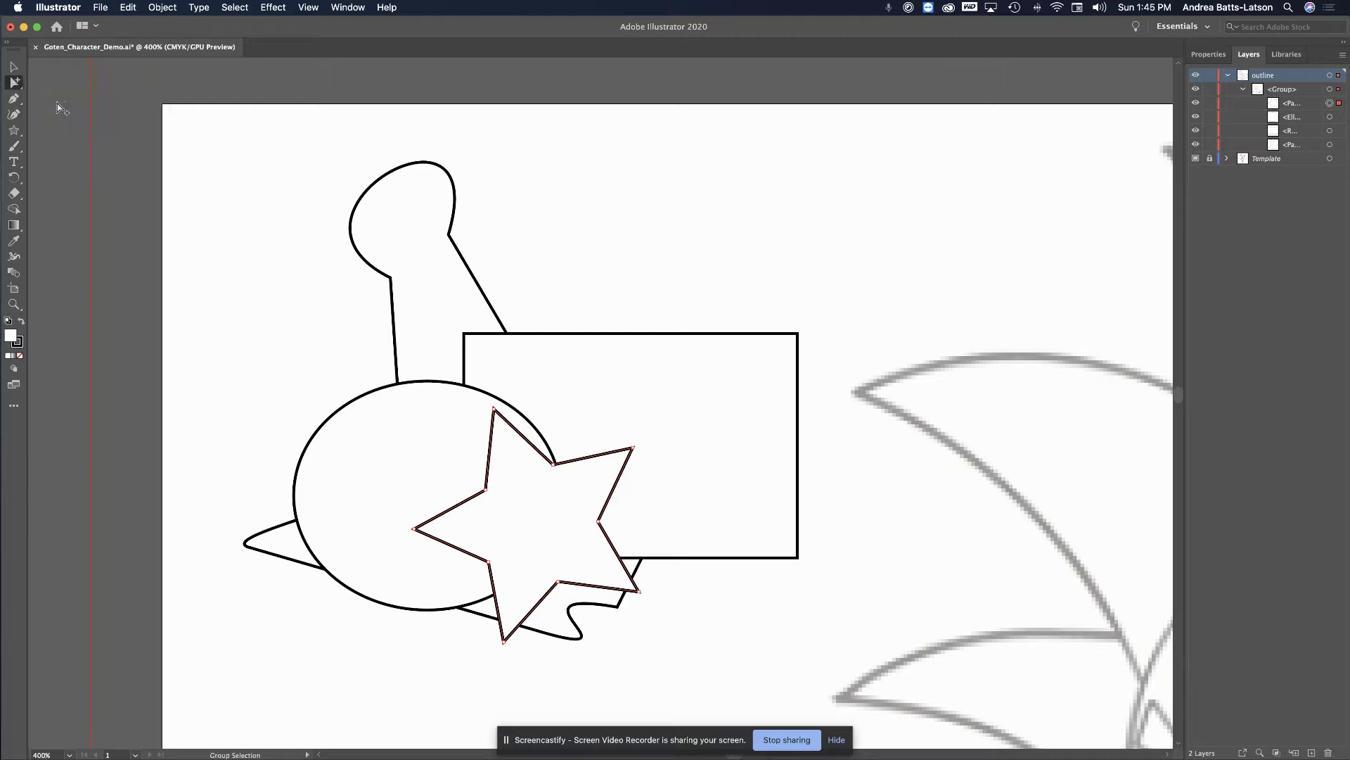
click(255, 371)
drag(360, 399, 672, 163)
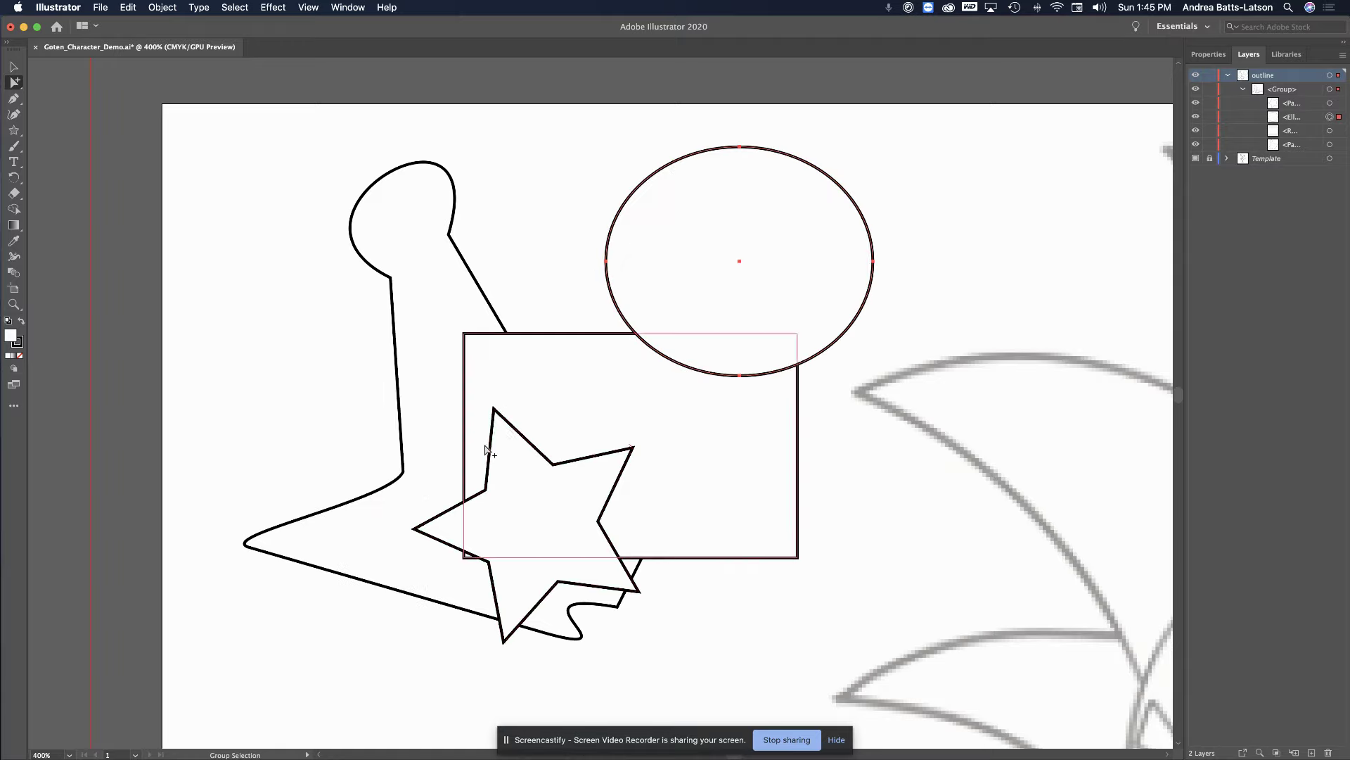
drag(486, 451, 331, 540)
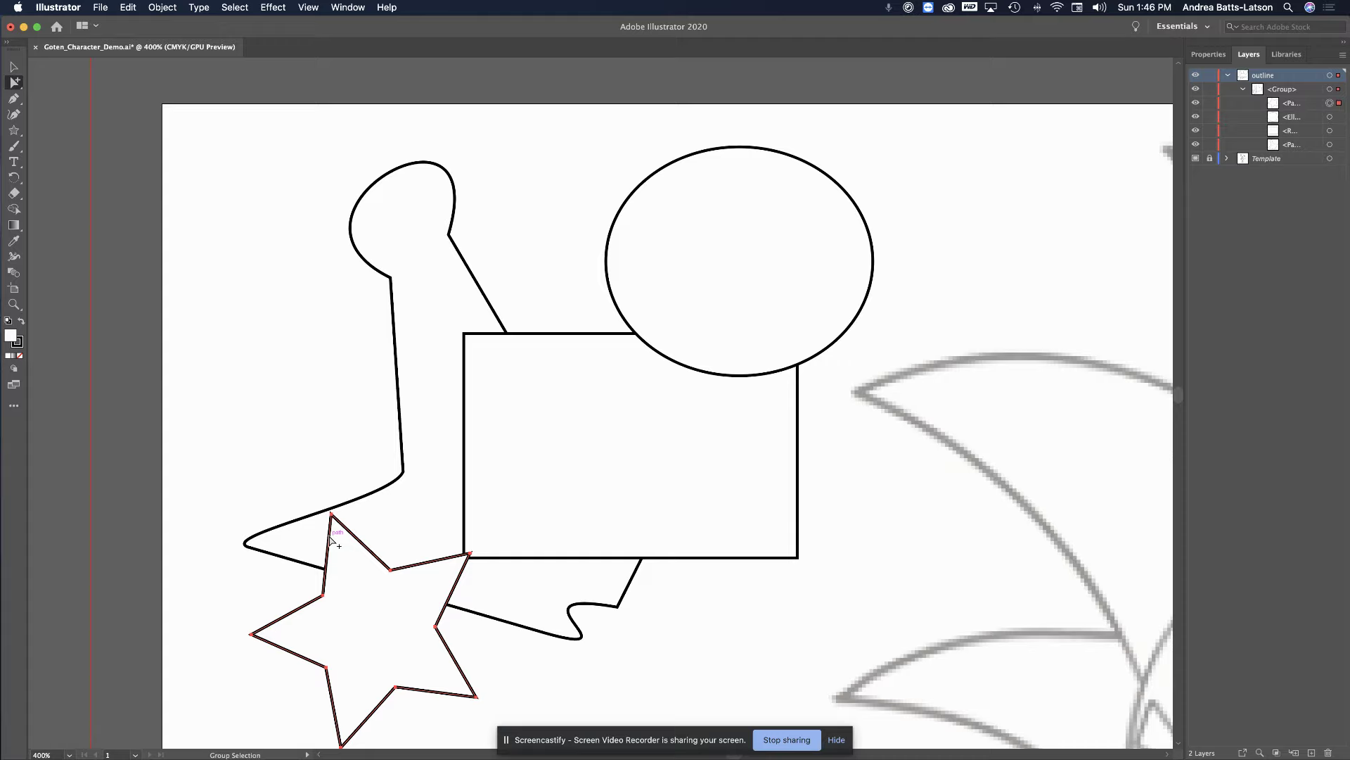
key(super+z)
key(super+z)
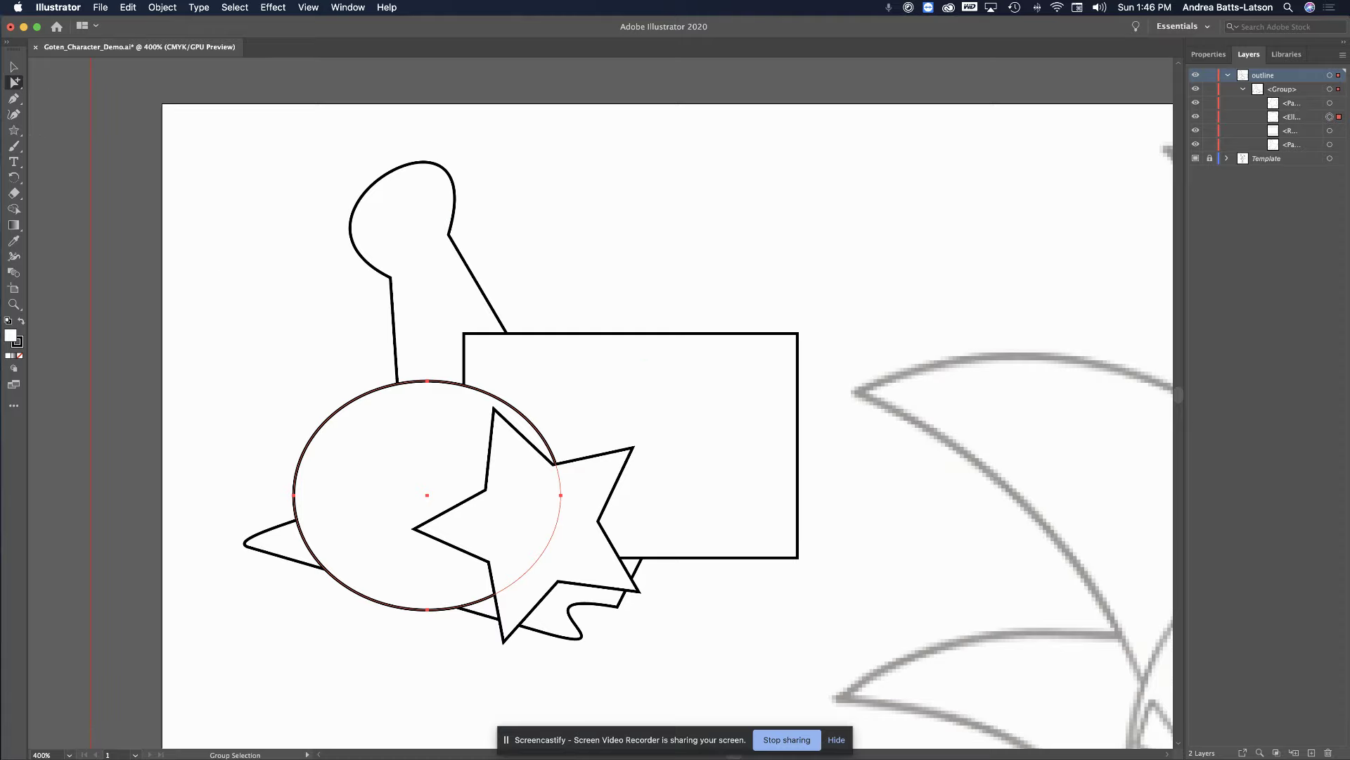
Deselect the ellipse, try moving only the star up past the artboard's upper edge, and undo the move
click(264, 247)
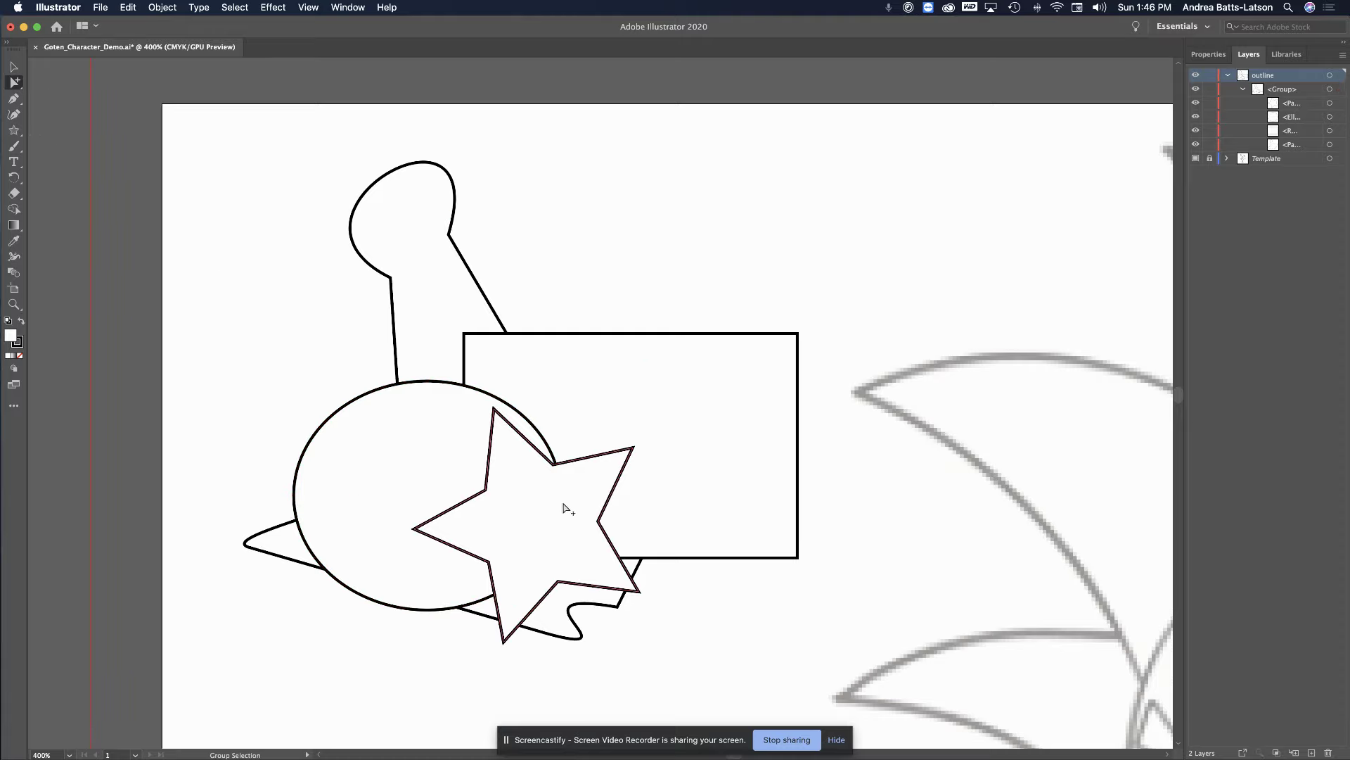
drag(621, 593, 732, 211)
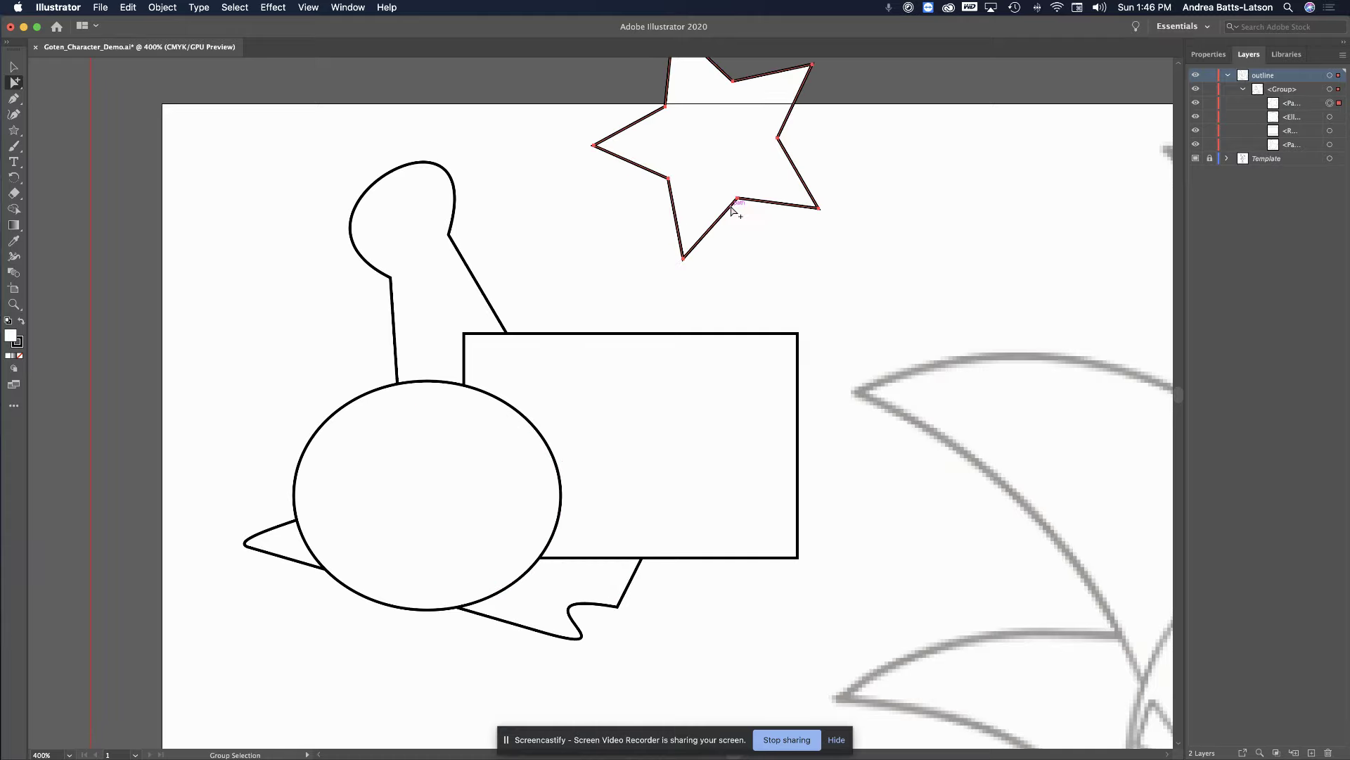
key(super+z)
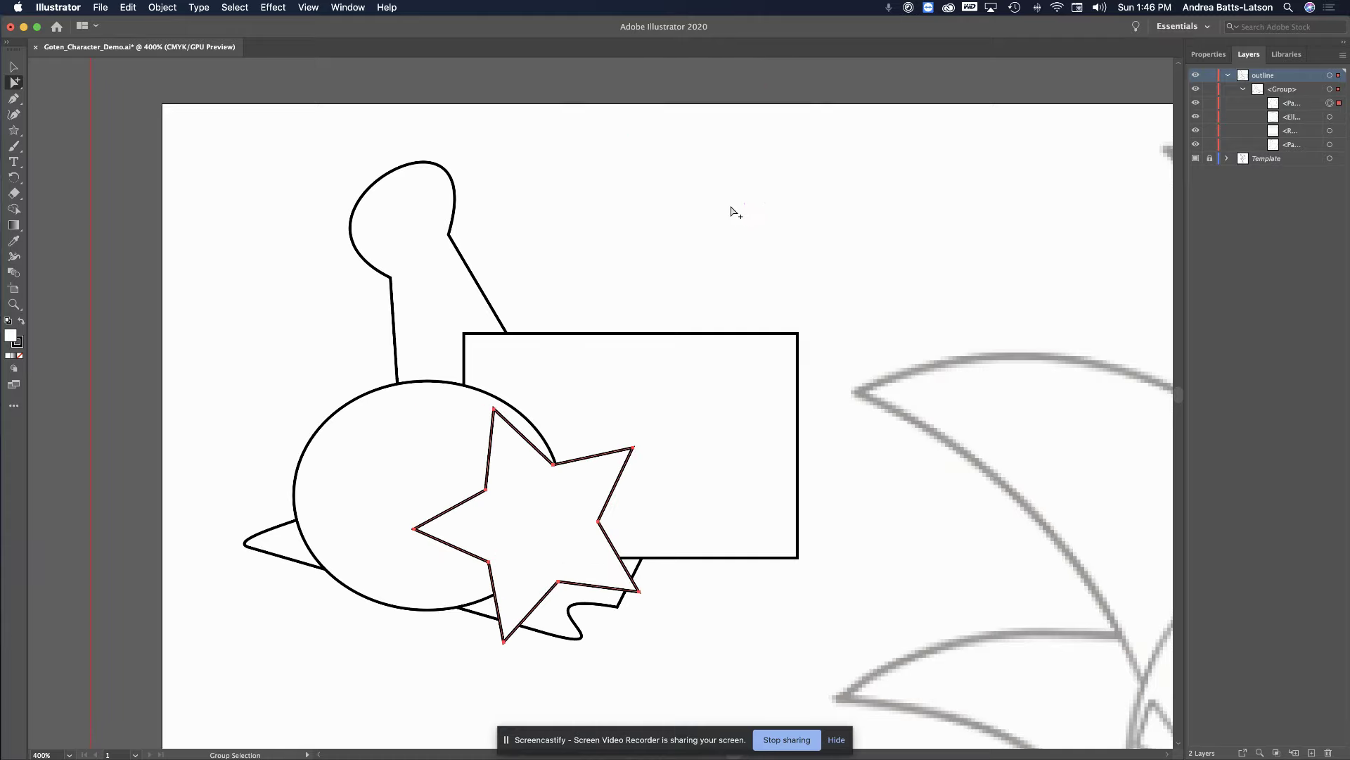
Move the whole group slightly downward with the Selection tool, and deselect it
click(12, 67)
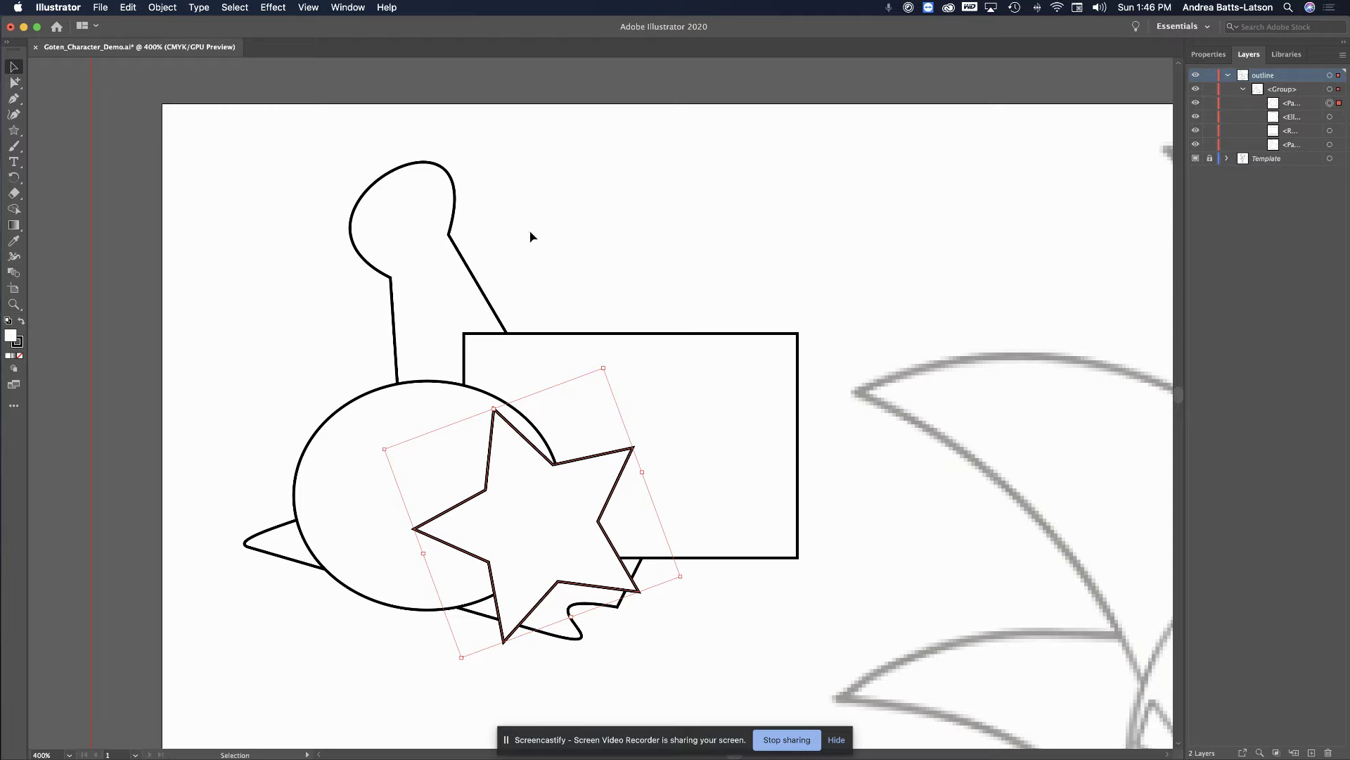
click(370, 209)
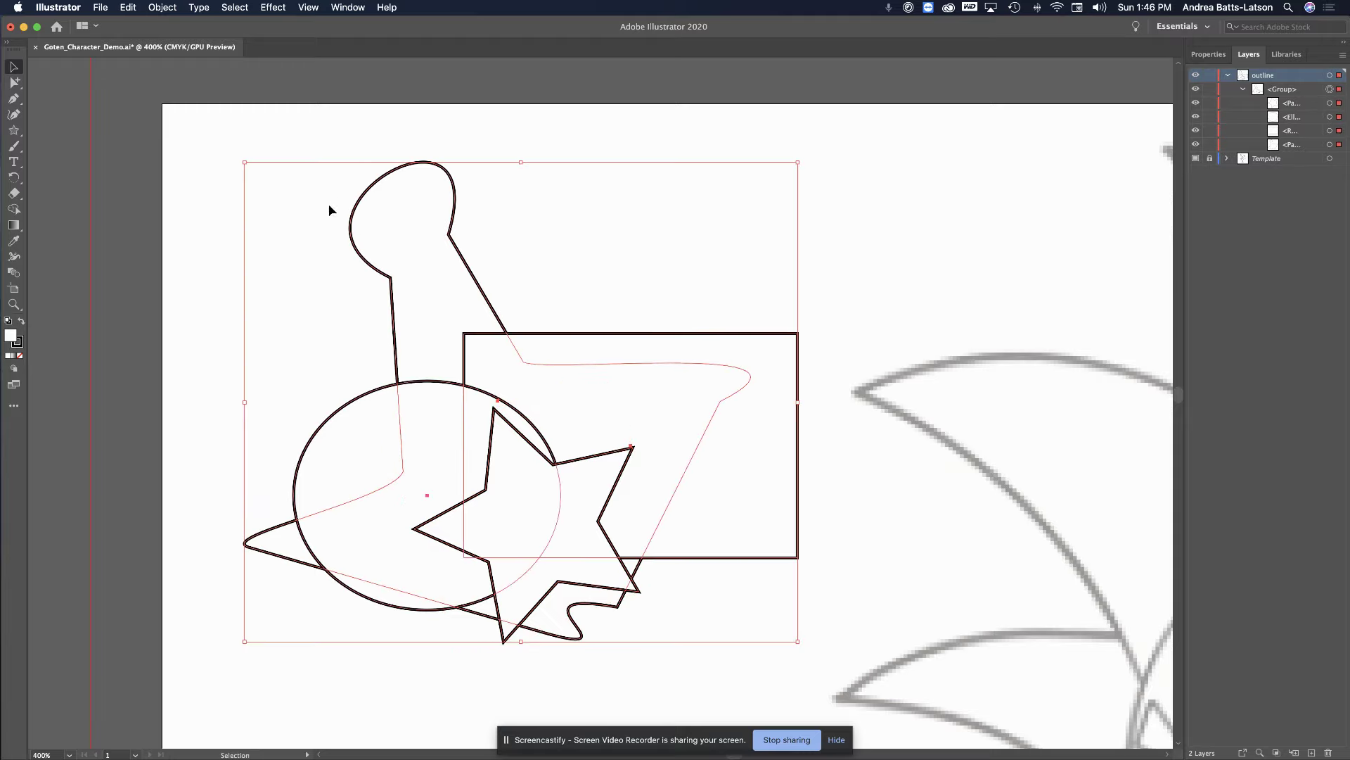
click(364, 122)
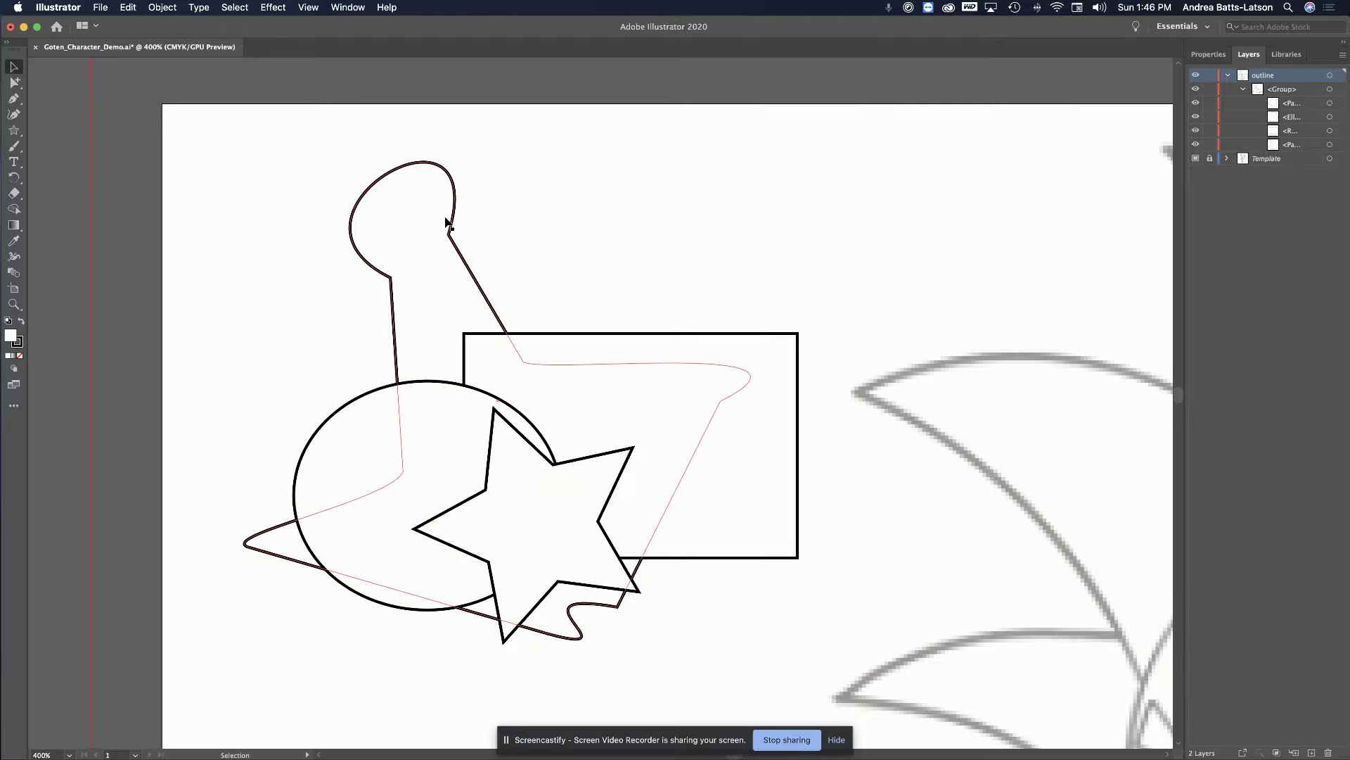
mouse_move(380, 186)
mouse_down()
mouse_move(496, 151)
mouse_move(467, 190)
mouse_move(381, 194)
mouse_up()
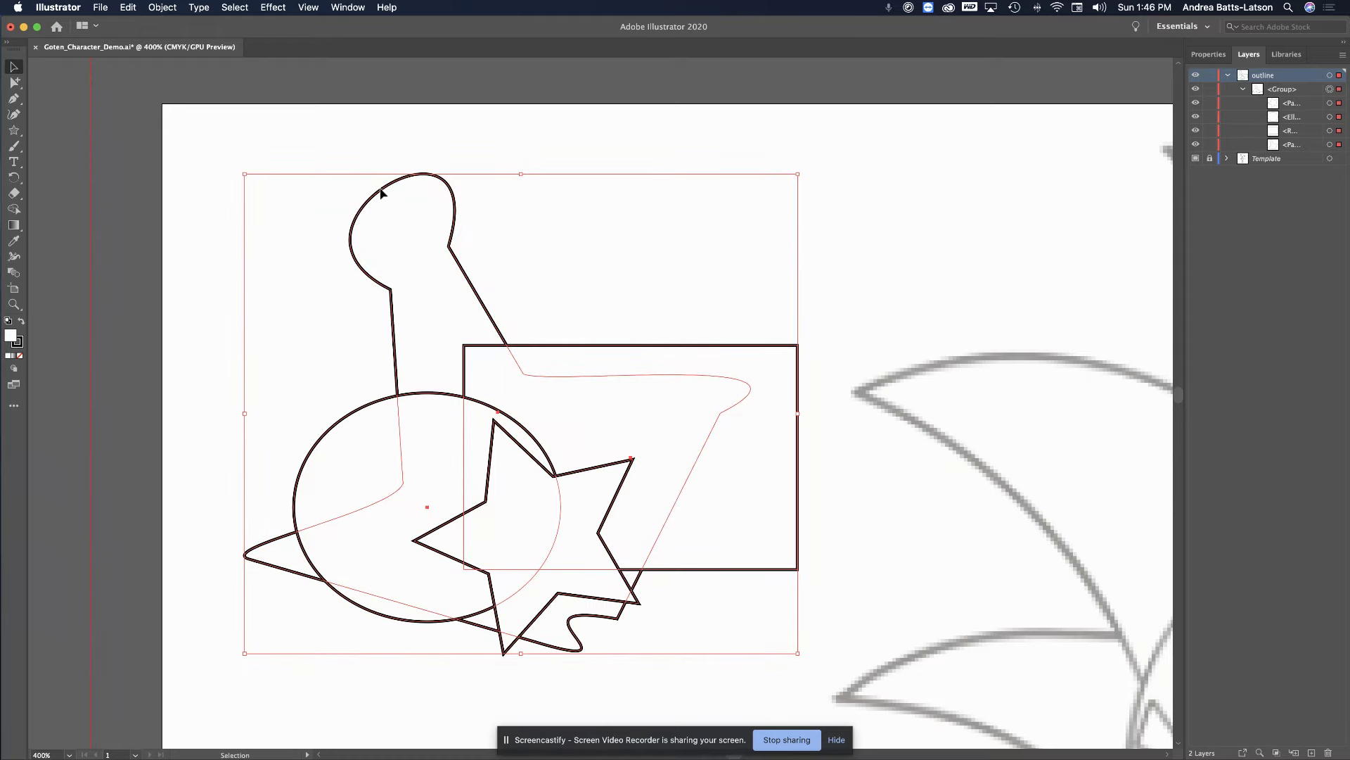
click(98, 73)
Widen the knob path's neck by moving its two upper anchor points outward with the Direct Selection tool
click(15, 83)
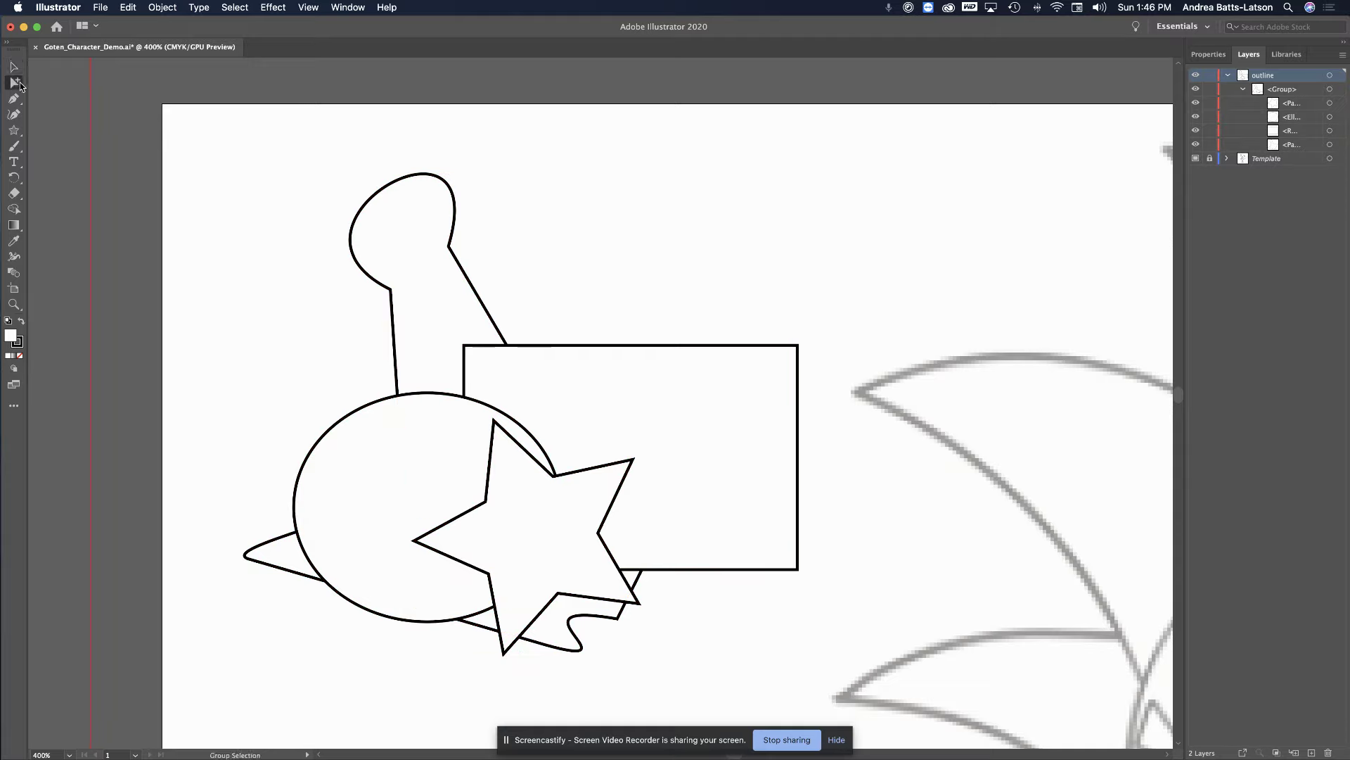
click(62, 83)
click(388, 302)
drag(391, 289, 340, 286)
drag(448, 247, 503, 227)
Reshape the knob's cap into a flatter, slanted curve by adjusting the direction handles of its two anchor points
drag(550, 70, 616, 284)
scroll(416, 474, down, 3)
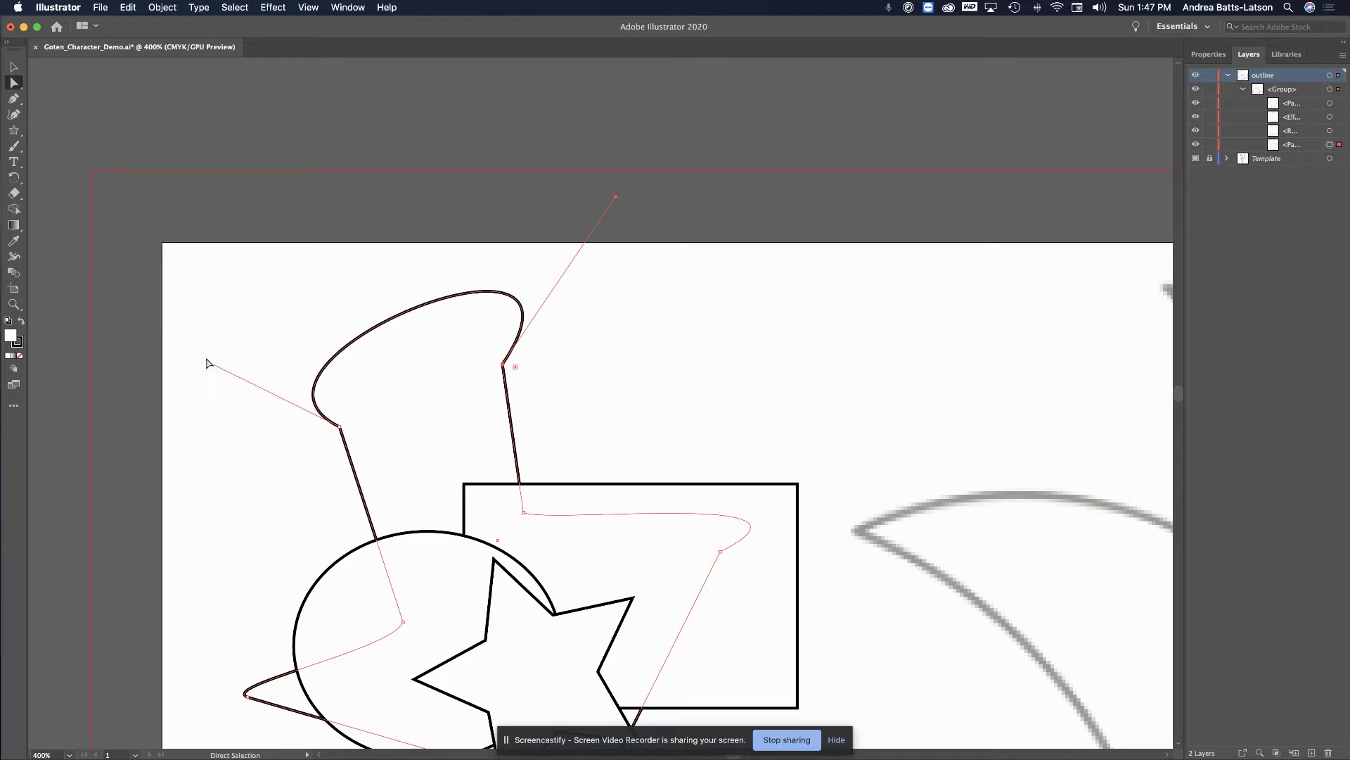
mouse_move(182, 365)
mouse_down()
mouse_move(154, 381)
mouse_move(208, 362)
mouse_up()
click(327, 418)
drag(207, 362, 181, 410)
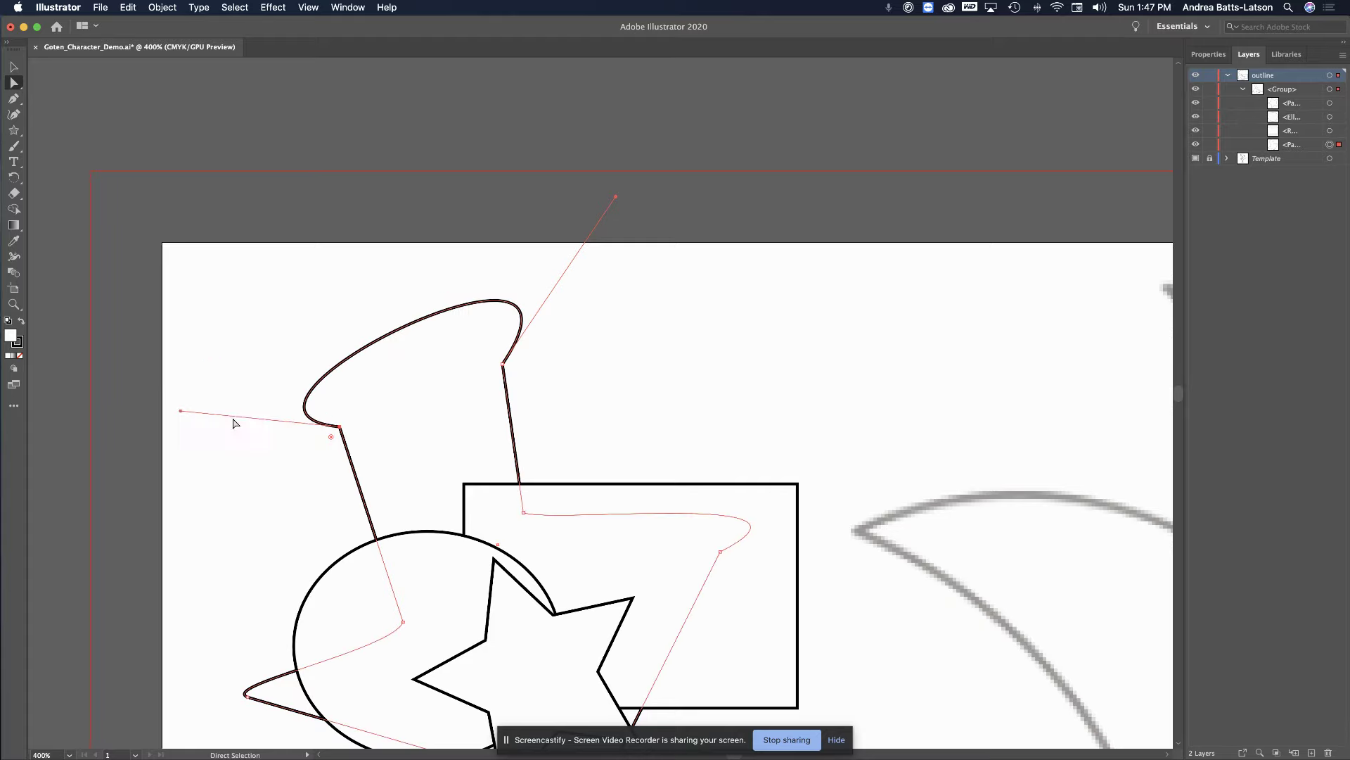
Deselect the artwork and select only the reshaped knob path inside the group with the Group Selection tool
scroll(363, 437, down, 3)
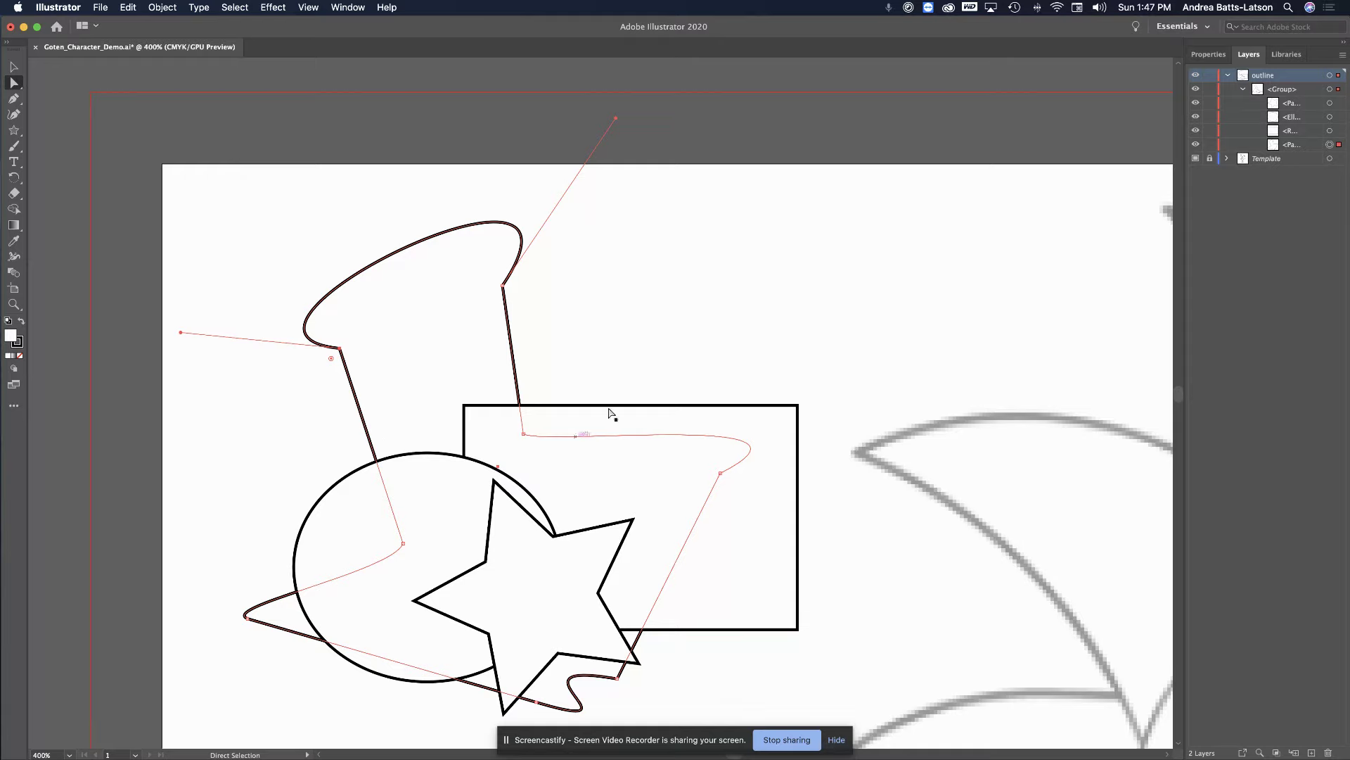
click(12, 84)
click(48, 99)
click(174, 122)
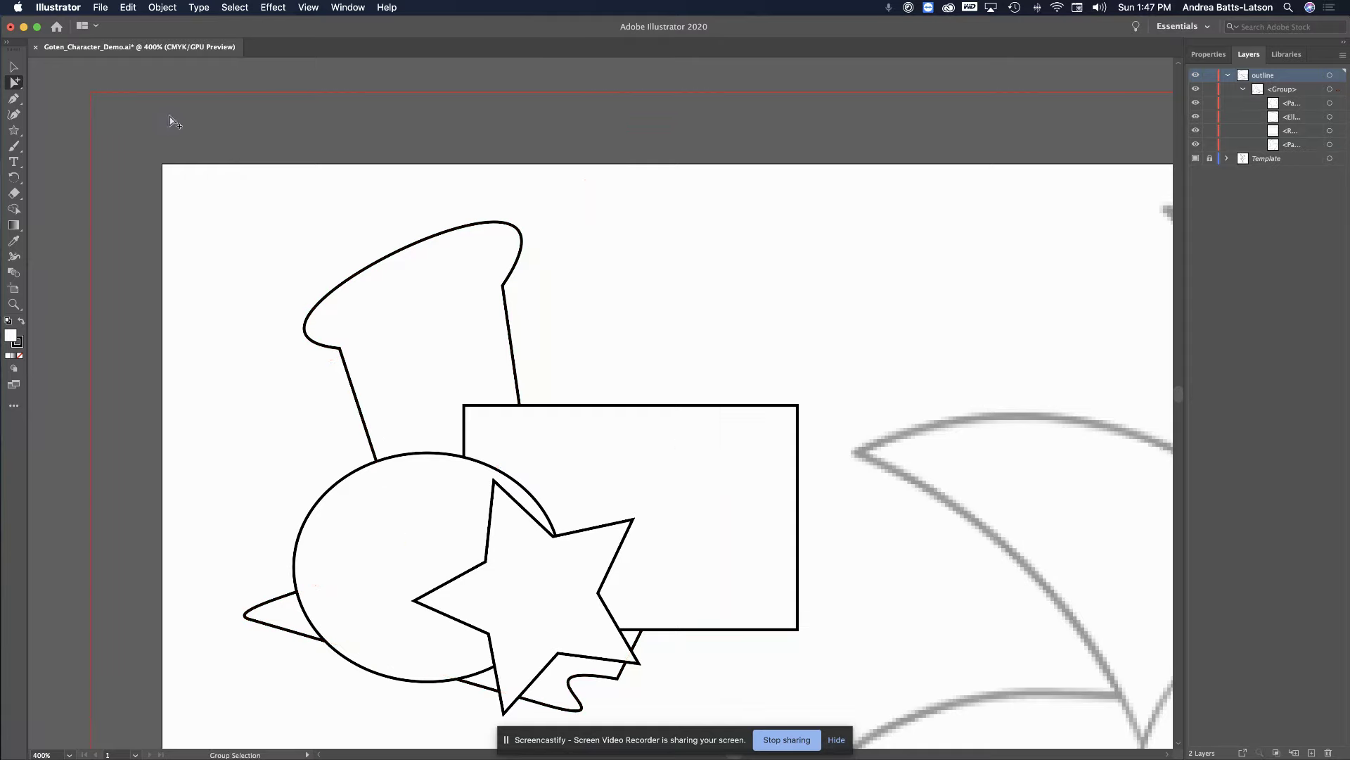
click(313, 315)
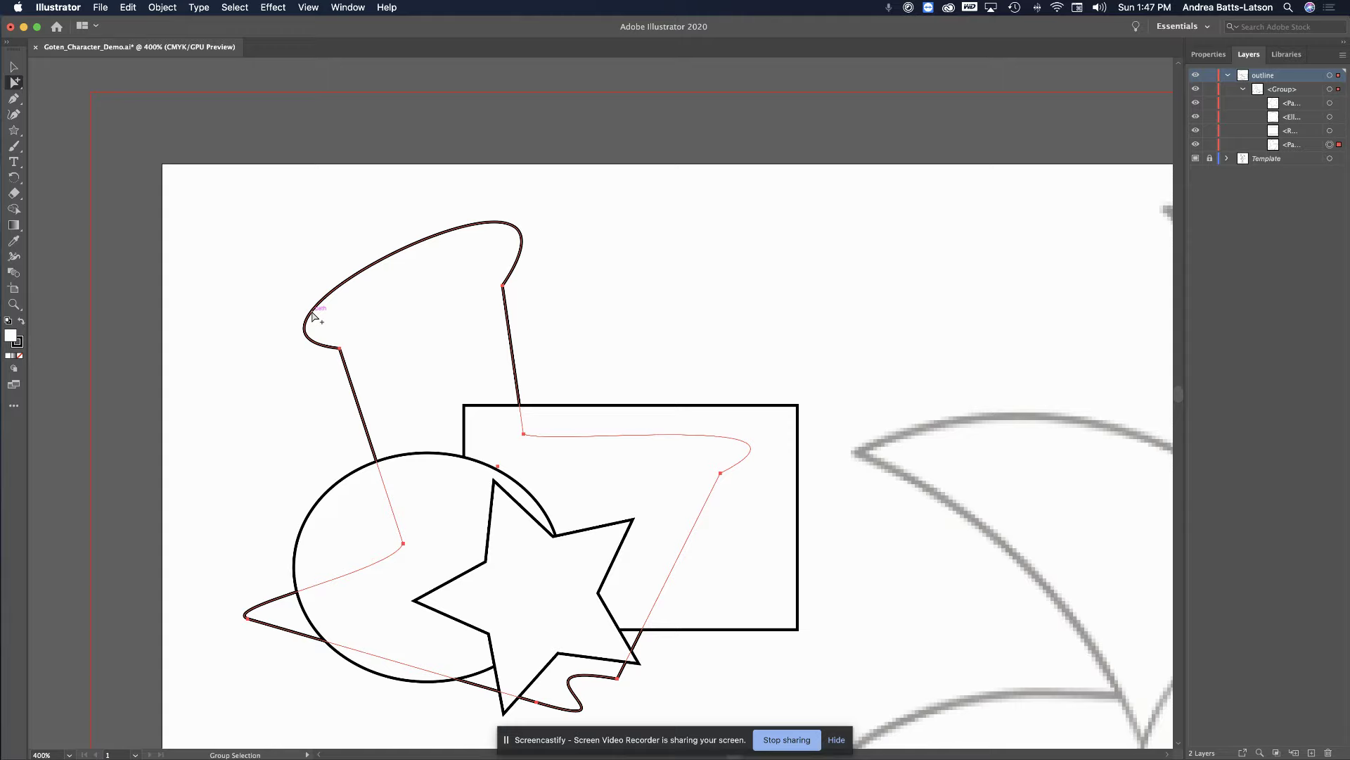
drag(313, 316, 313, 278)
Switch to the Lasso tool and deselect the knob path
click(10, 88)
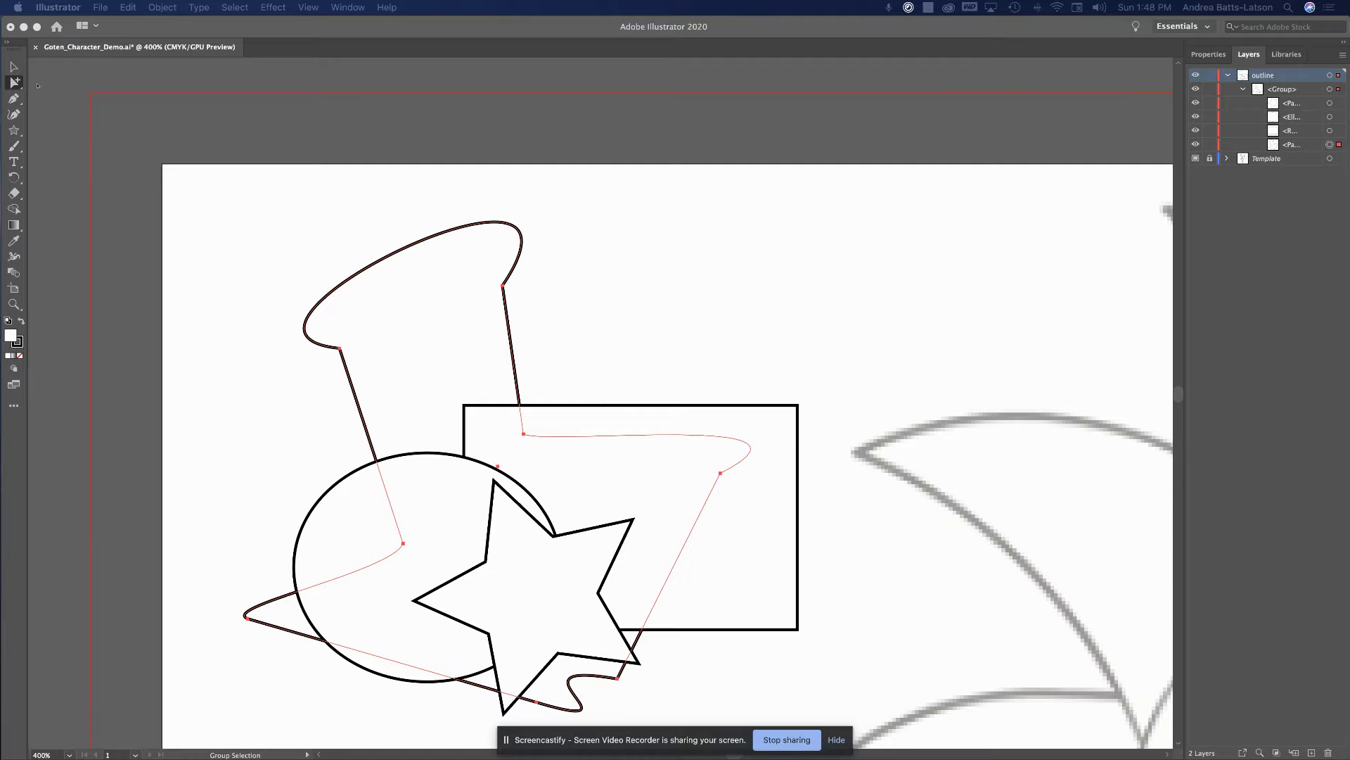
click(15, 83)
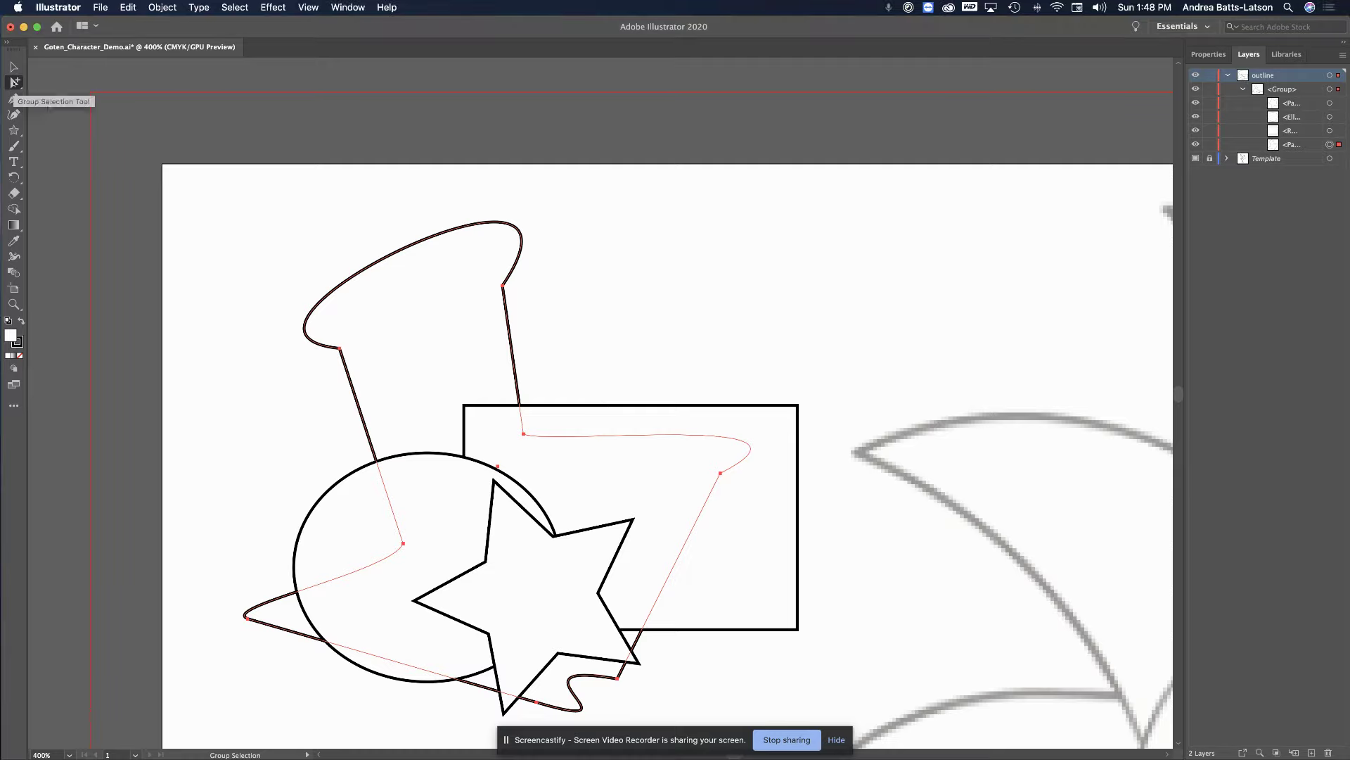
click(15, 83)
click(64, 113)
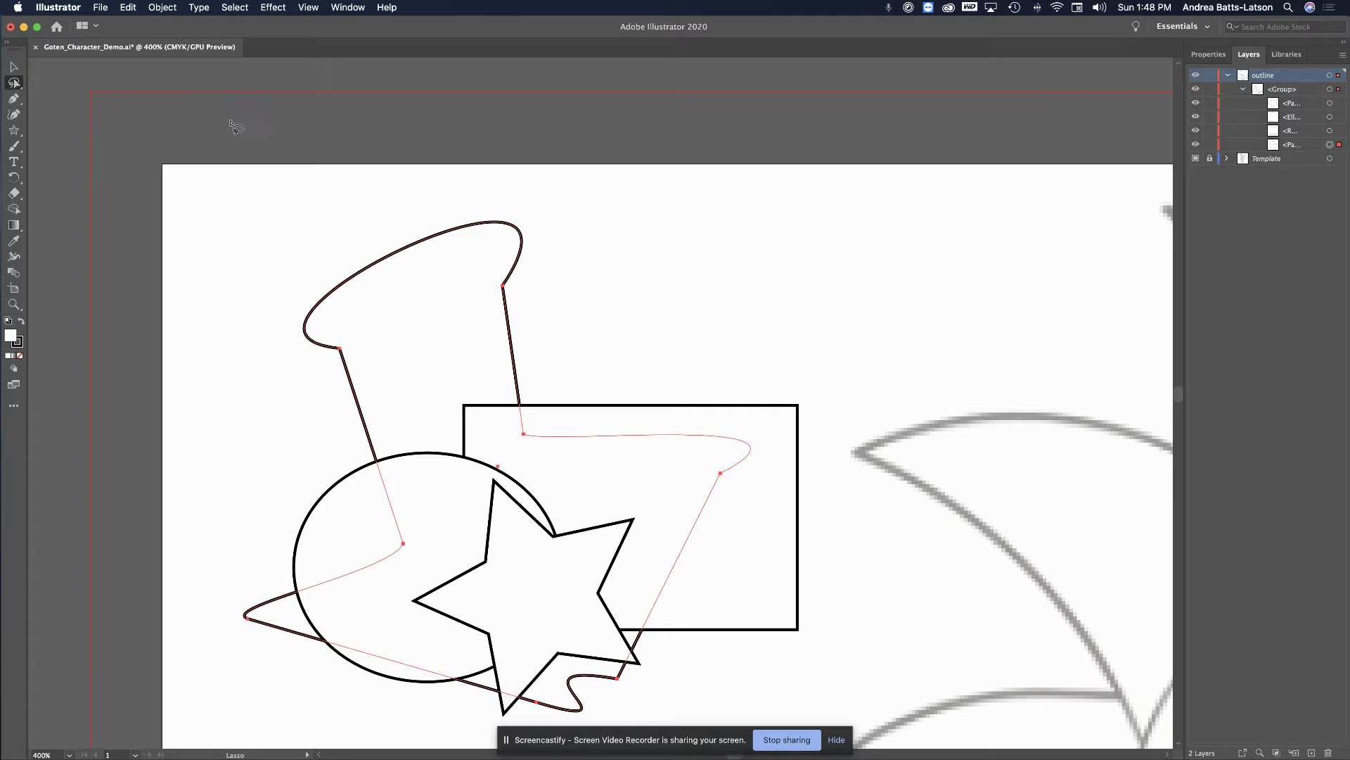
click(268, 126)
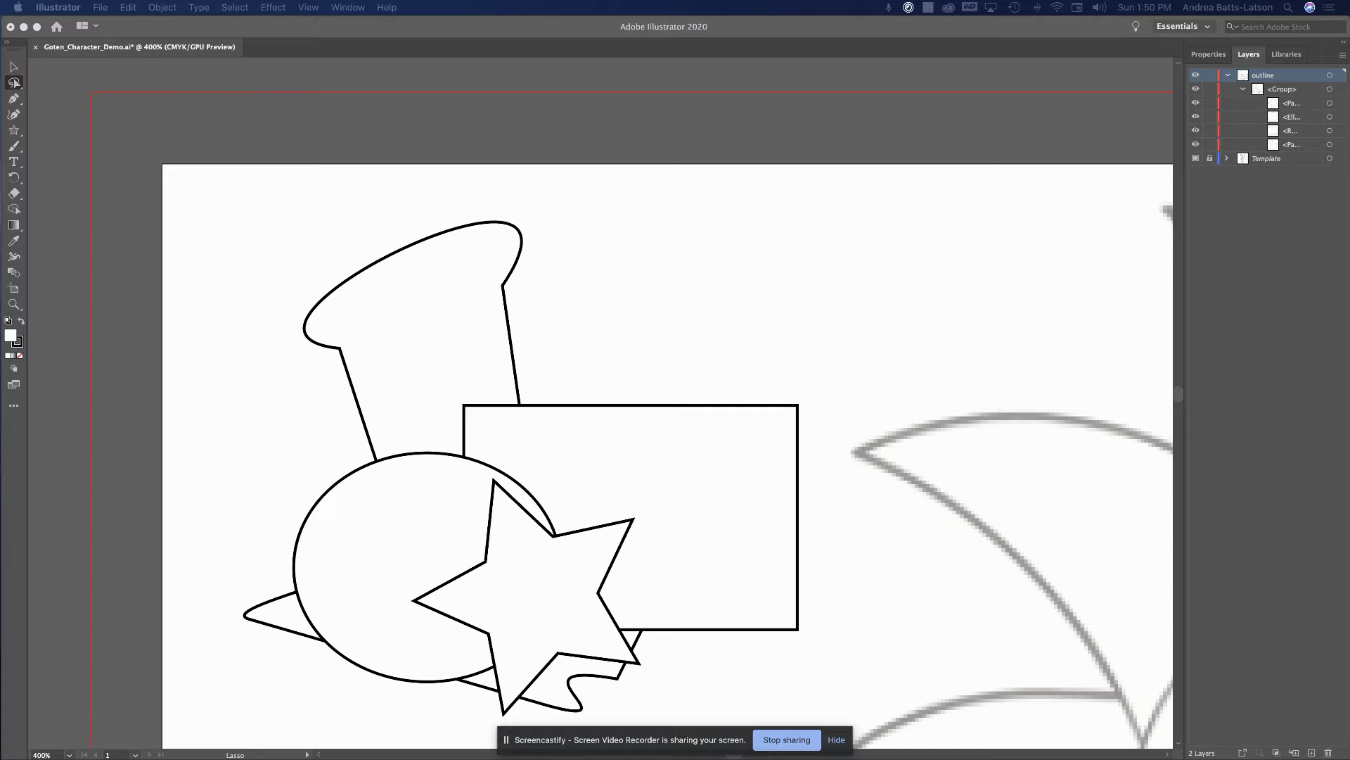
Lasso around the knob's cap to select the two anchor points where it joins the neck
scroll(419, 181, down, 3)
scroll(418, 181, right, 3)
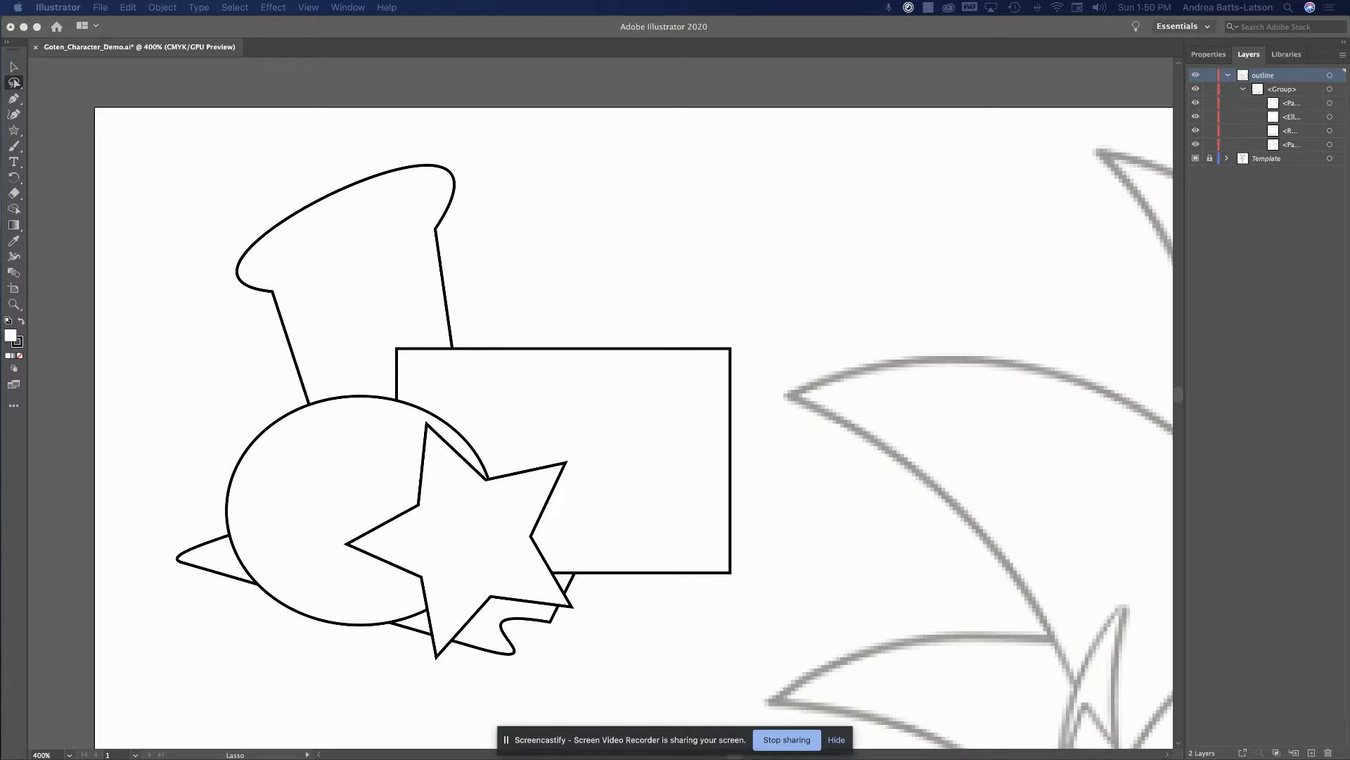
click(14, 83)
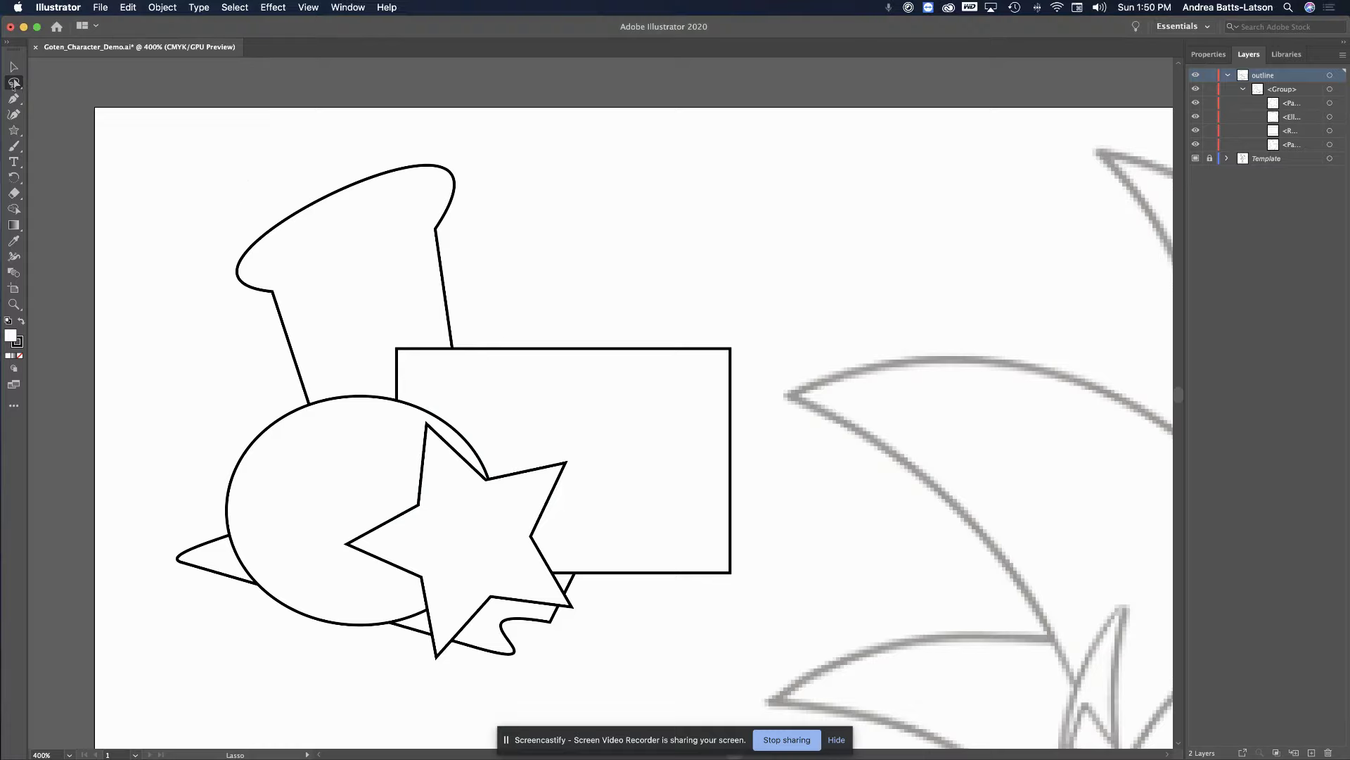
click(14, 84)
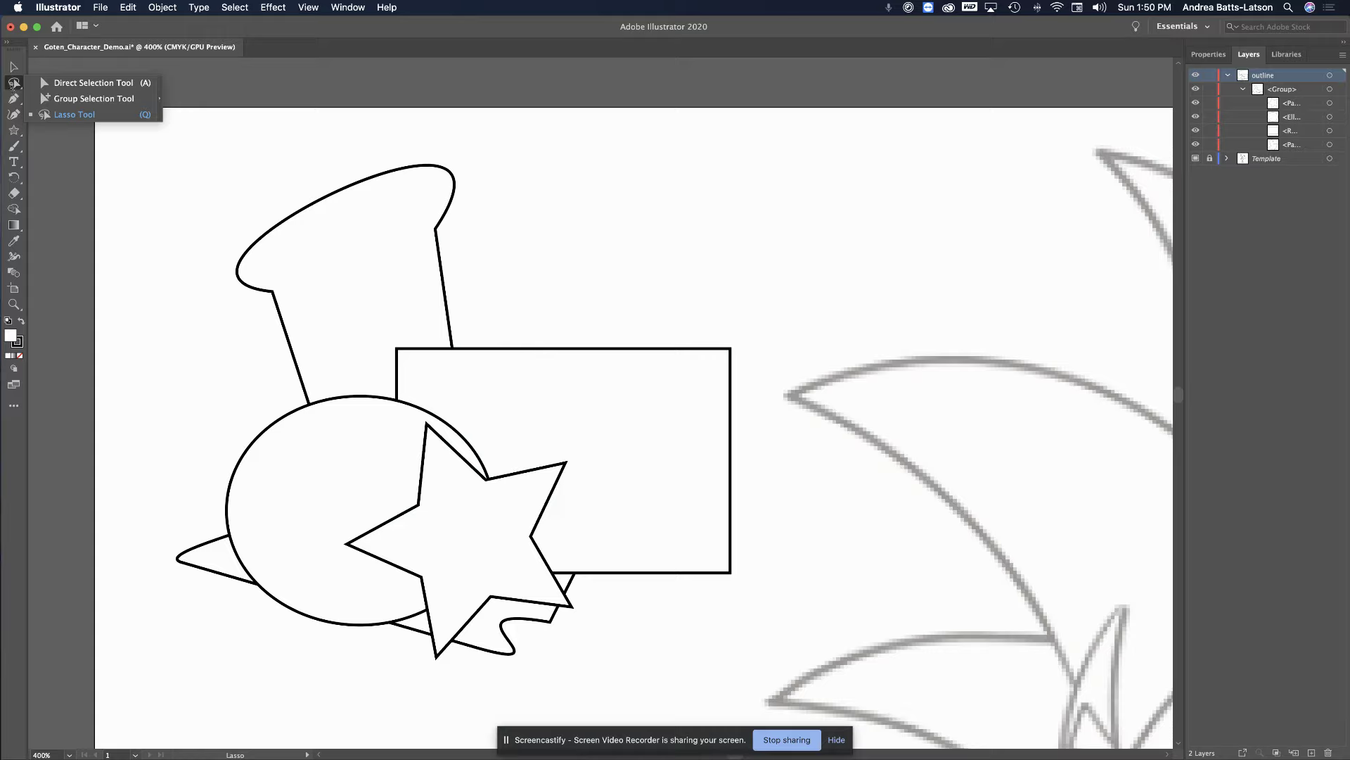
click(75, 114)
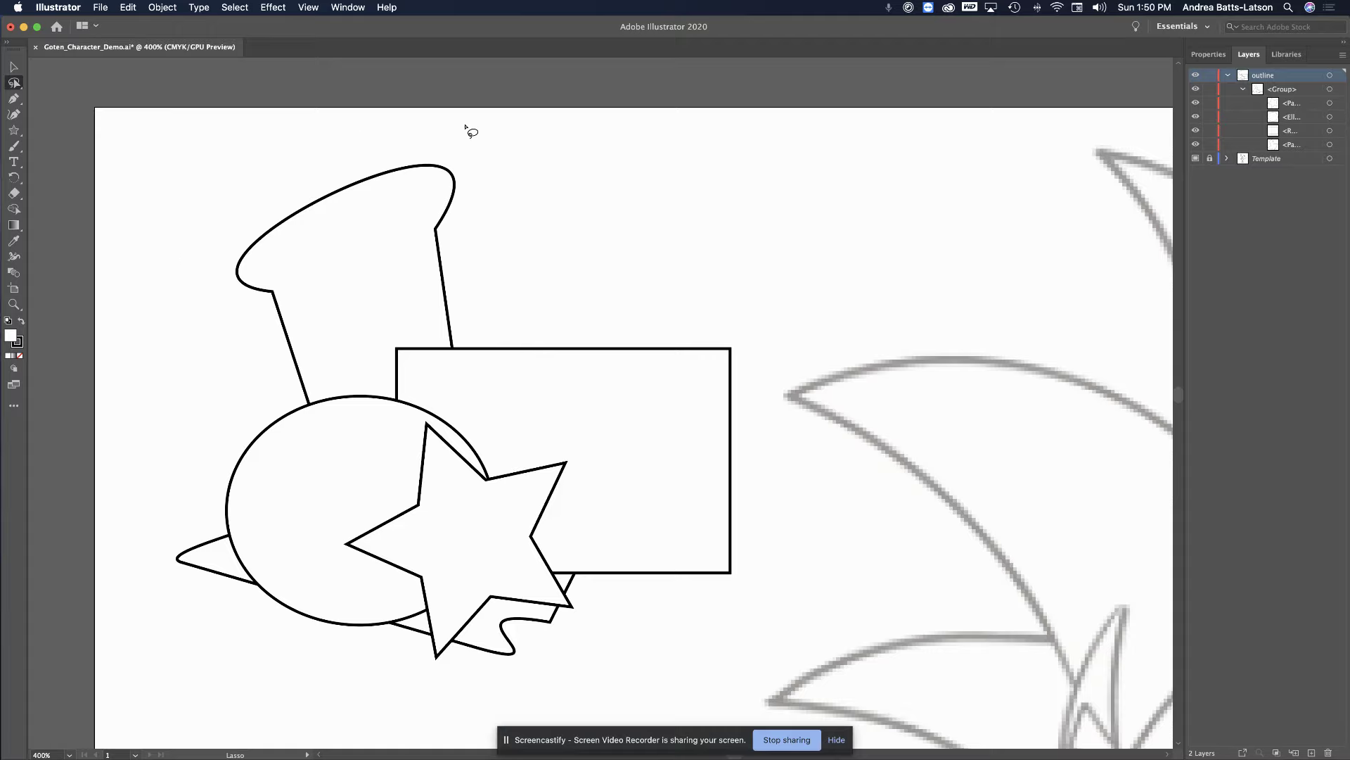
mouse_move(468, 137)
mouse_down()
mouse_move(406, 126)
mouse_move(303, 150)
mouse_move(232, 220)
mouse_move(218, 286)
mouse_up()
mouse_move(278, 323)
mouse_down()
mouse_move(464, 243)
mouse_move(489, 162)
mouse_move(471, 135)
mouse_up()
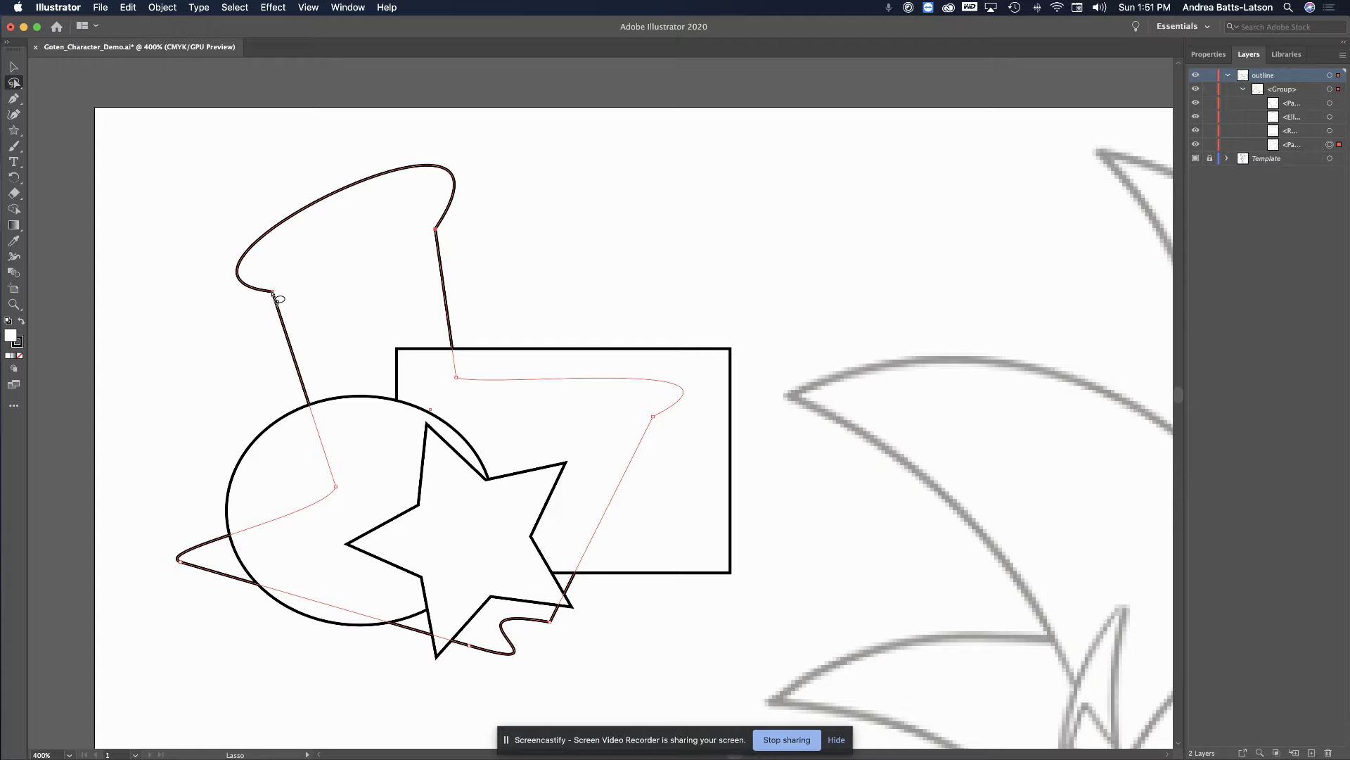
mouse_move(273, 295)
mouse_down()
mouse_move(278, 273)
mouse_move(266, 273)
mouse_move(292, 320)
mouse_move(267, 274)
mouse_up()
Deselect the path, select the entire group with the Selection tool, and move it slightly upward on the artboard
key(v)
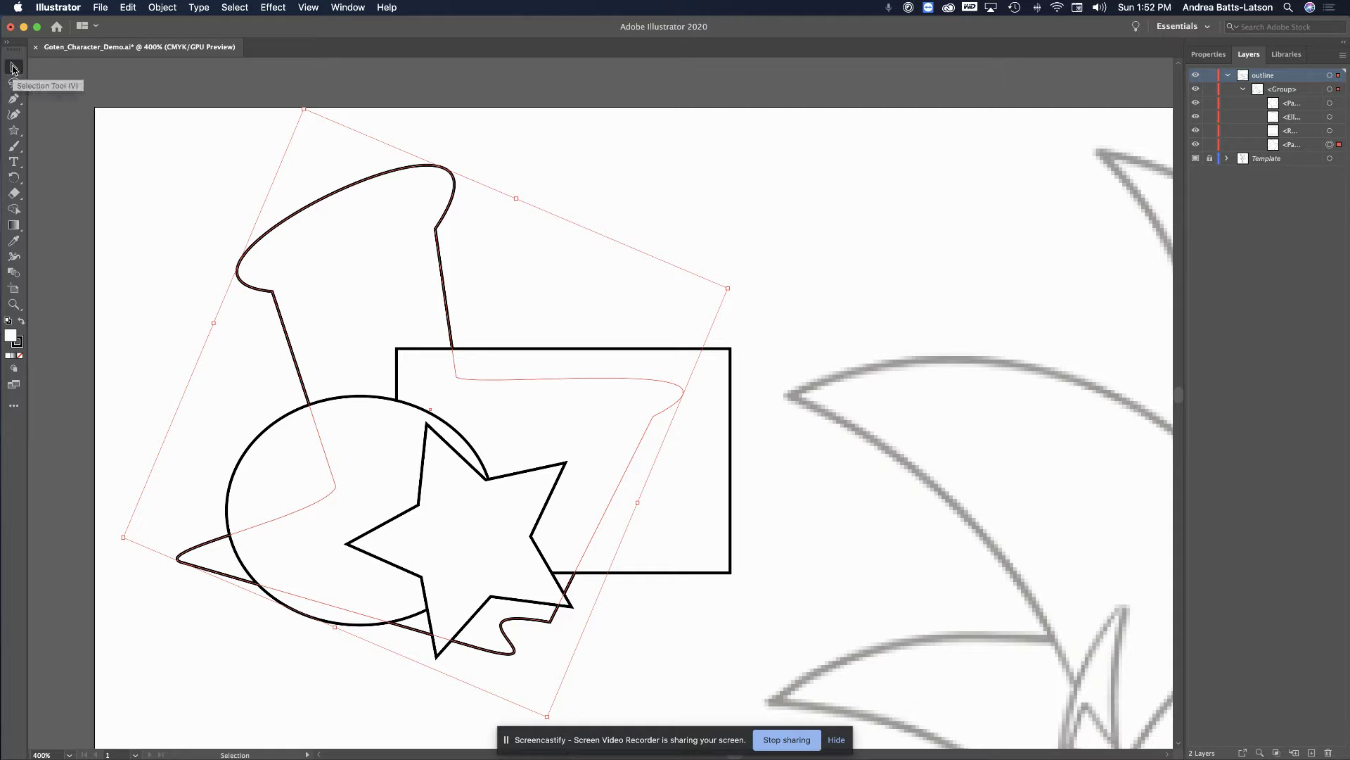
click(161, 200)
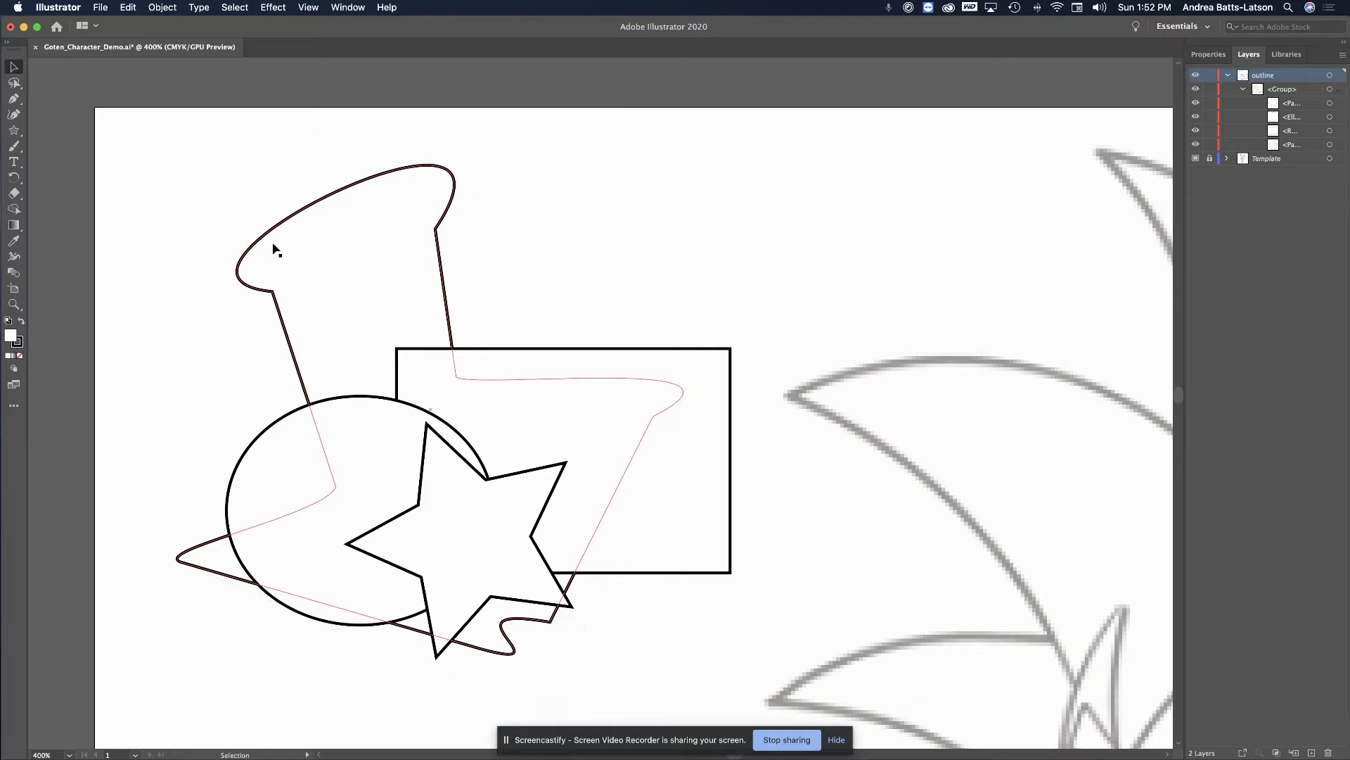
key(super+a)
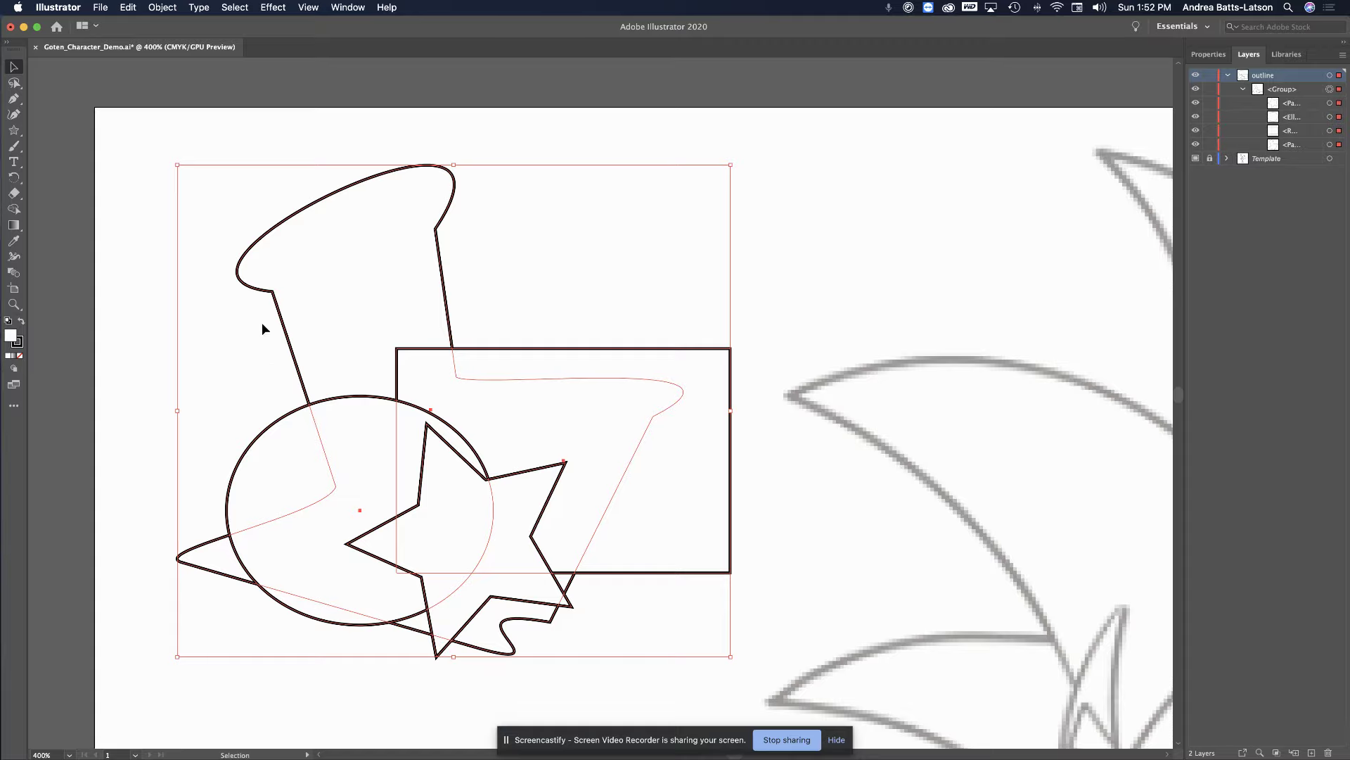
drag(280, 255, 252, 220)
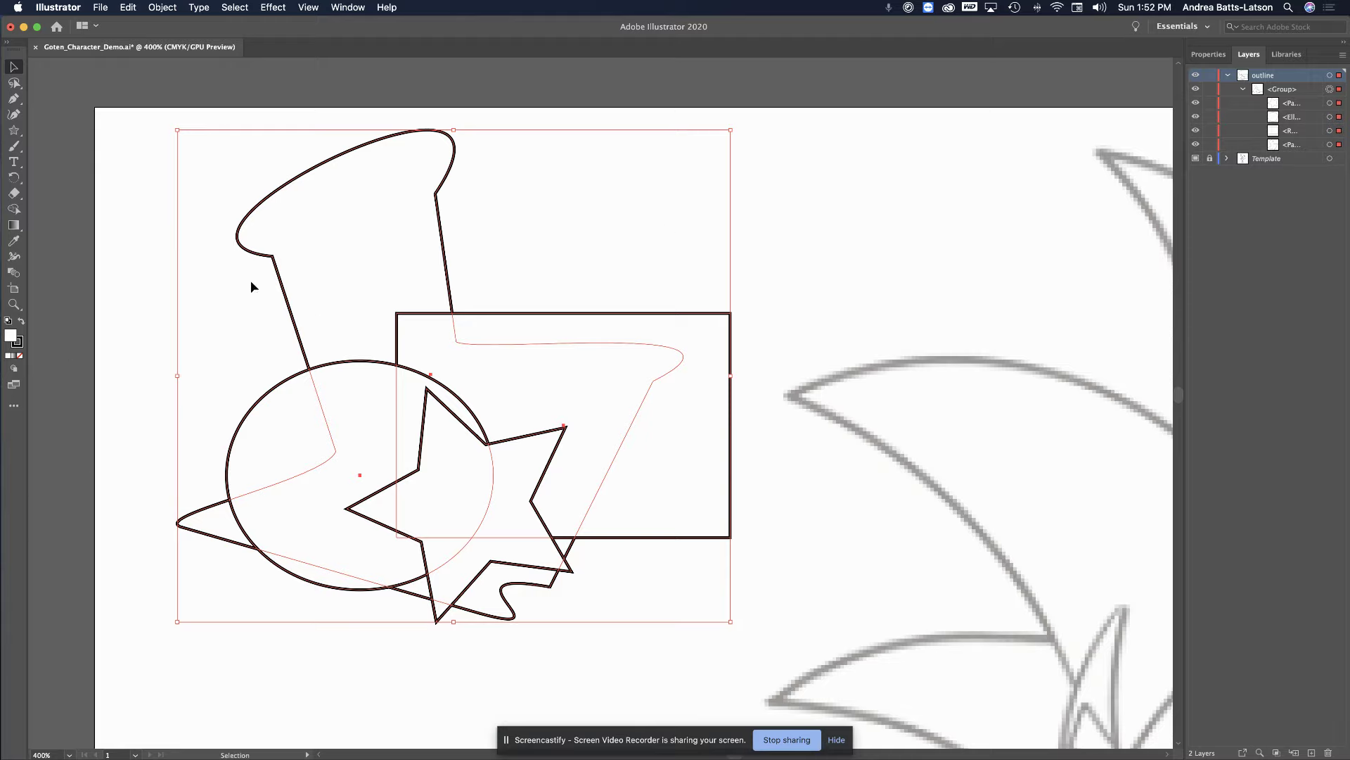
Switch to the Direct Selection tool and select the two anchor points where the knob's cap joins its neck
click(14, 83)
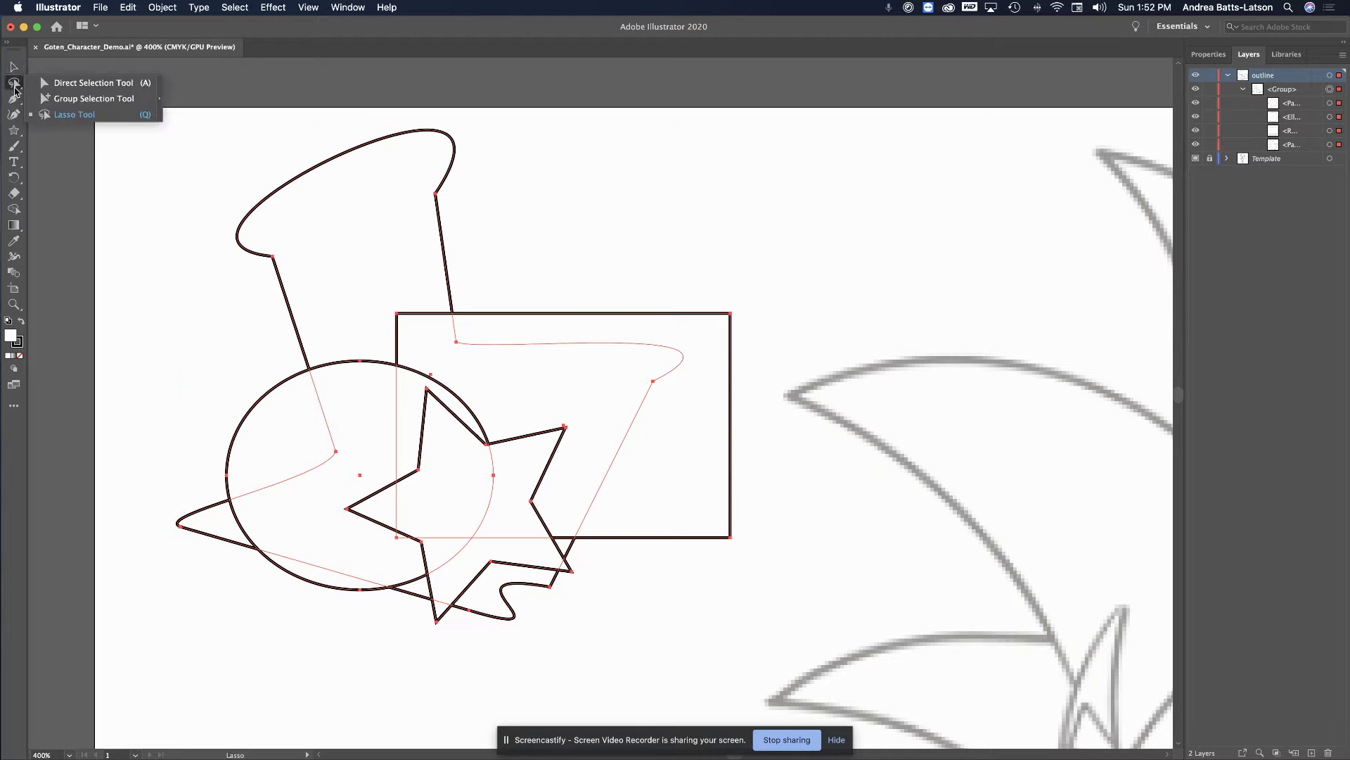
click(77, 83)
click(266, 263)
click(271, 258)
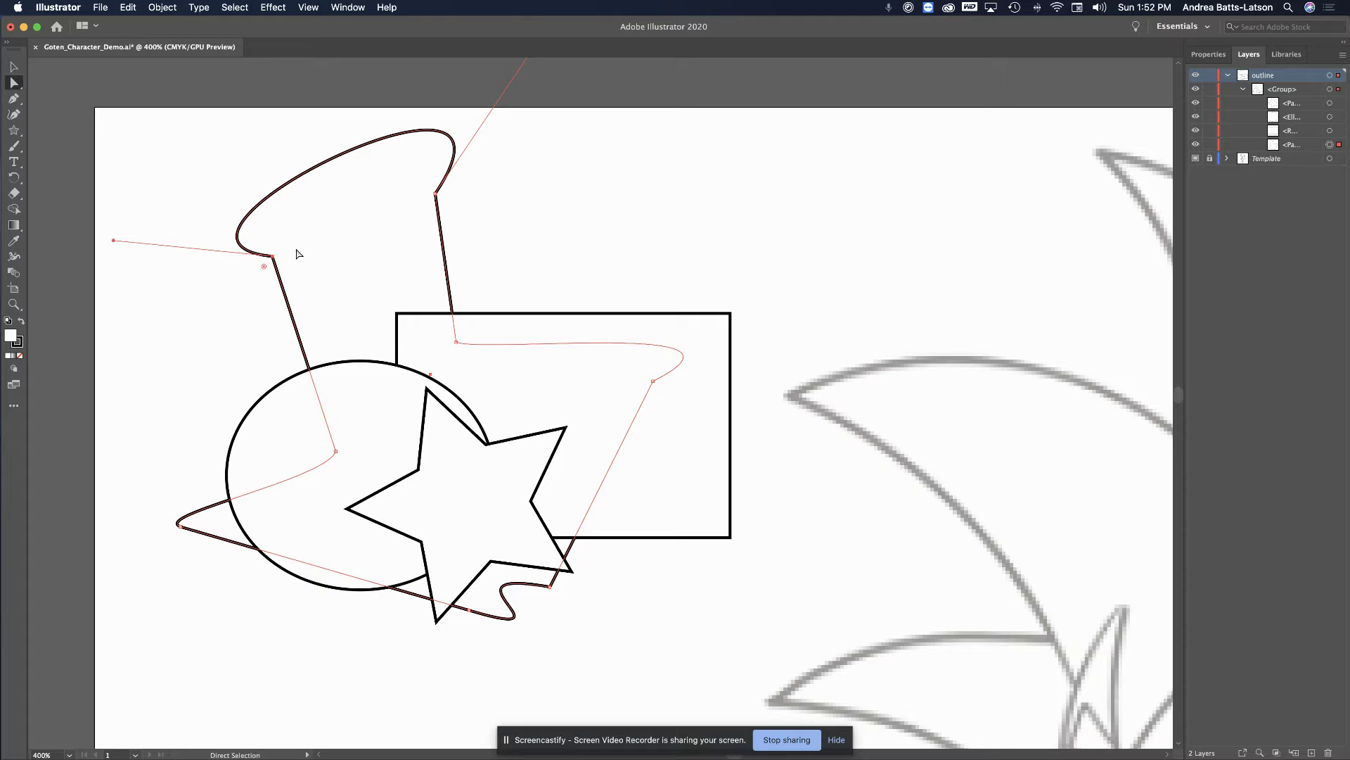
click(436, 194)
Marquee around the knob's cap with the Direct Selection tool to select its anchor points, and deselect the artwork
drag(141, 141, 489, 252)
drag(136, 124, 476, 274)
click(223, 236)
drag(178, 154, 225, 188)
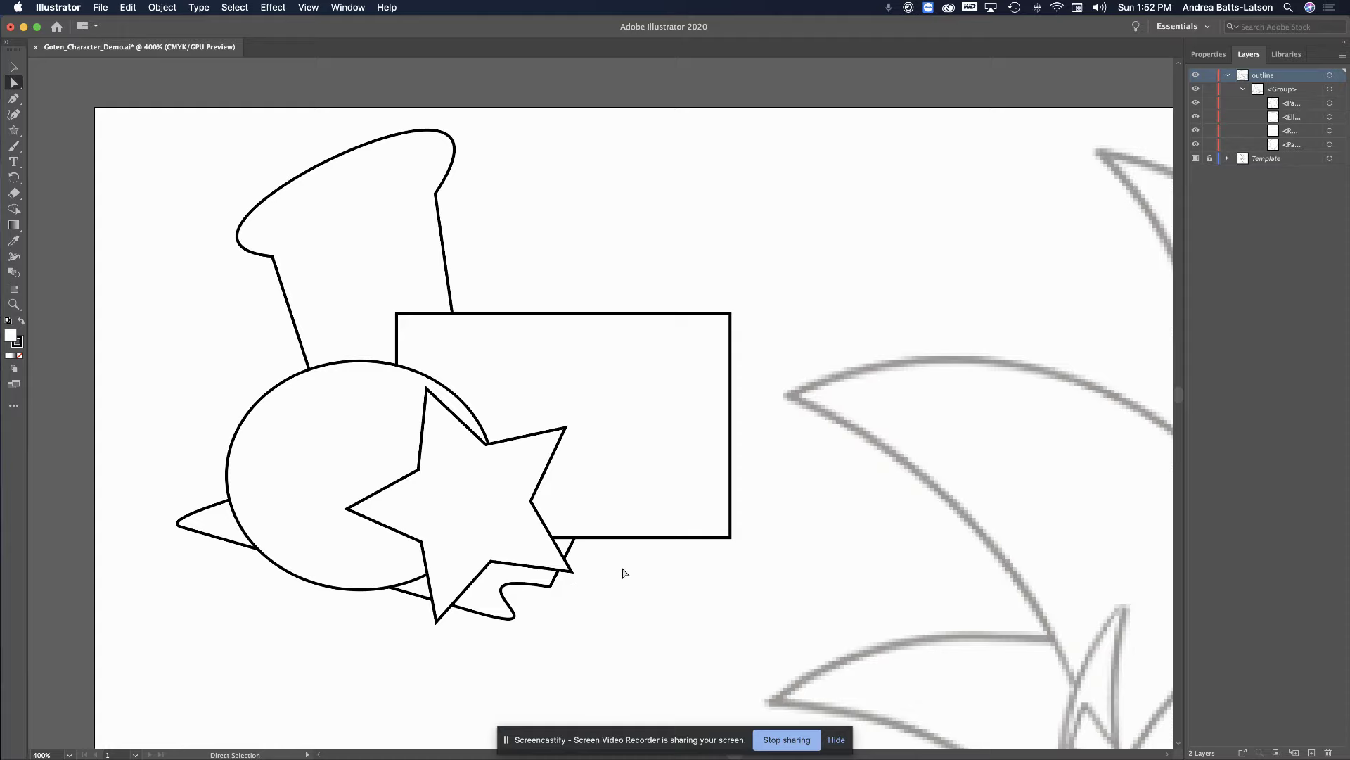
Try marquee-selecting across the overlapping circle, star and rectangle with the Direct Selection tool, clearing or undoing each attempt
drag(623, 568, 343, 418)
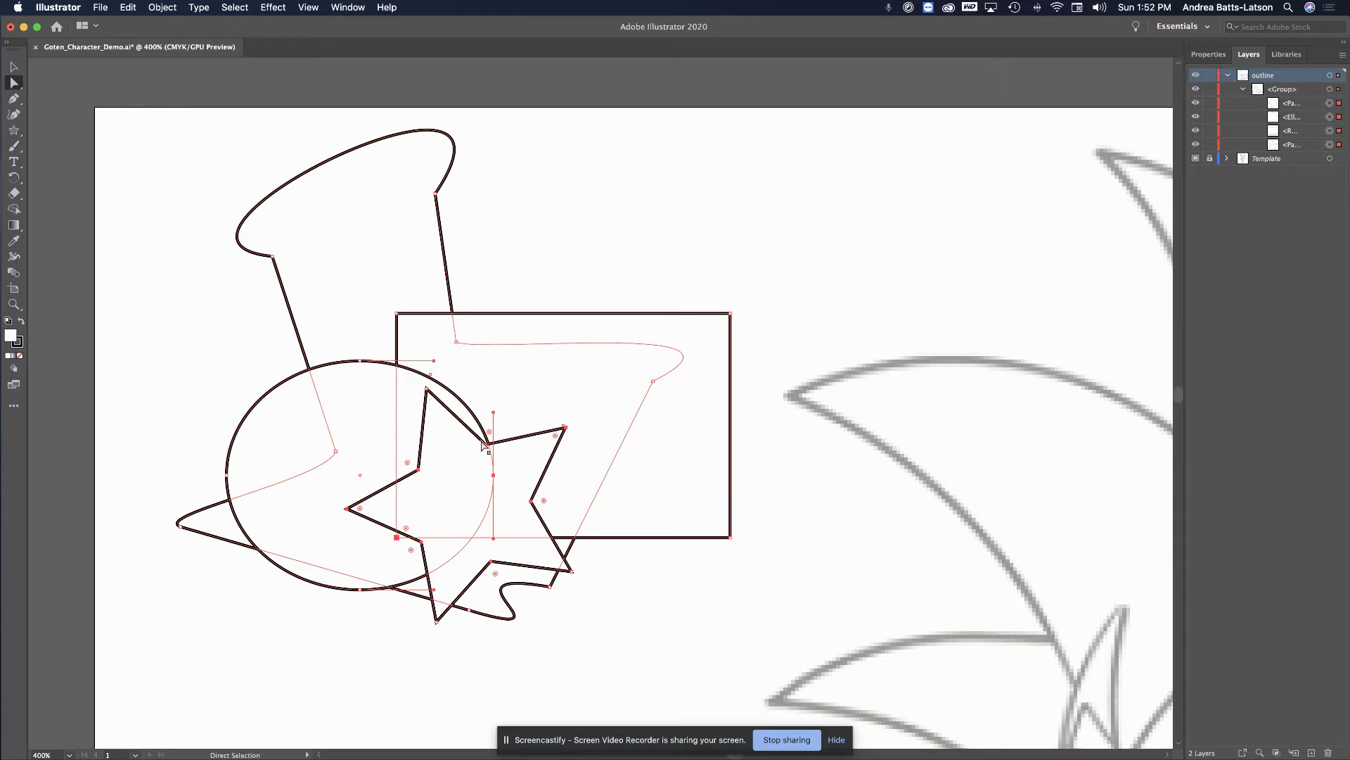
click(397, 723)
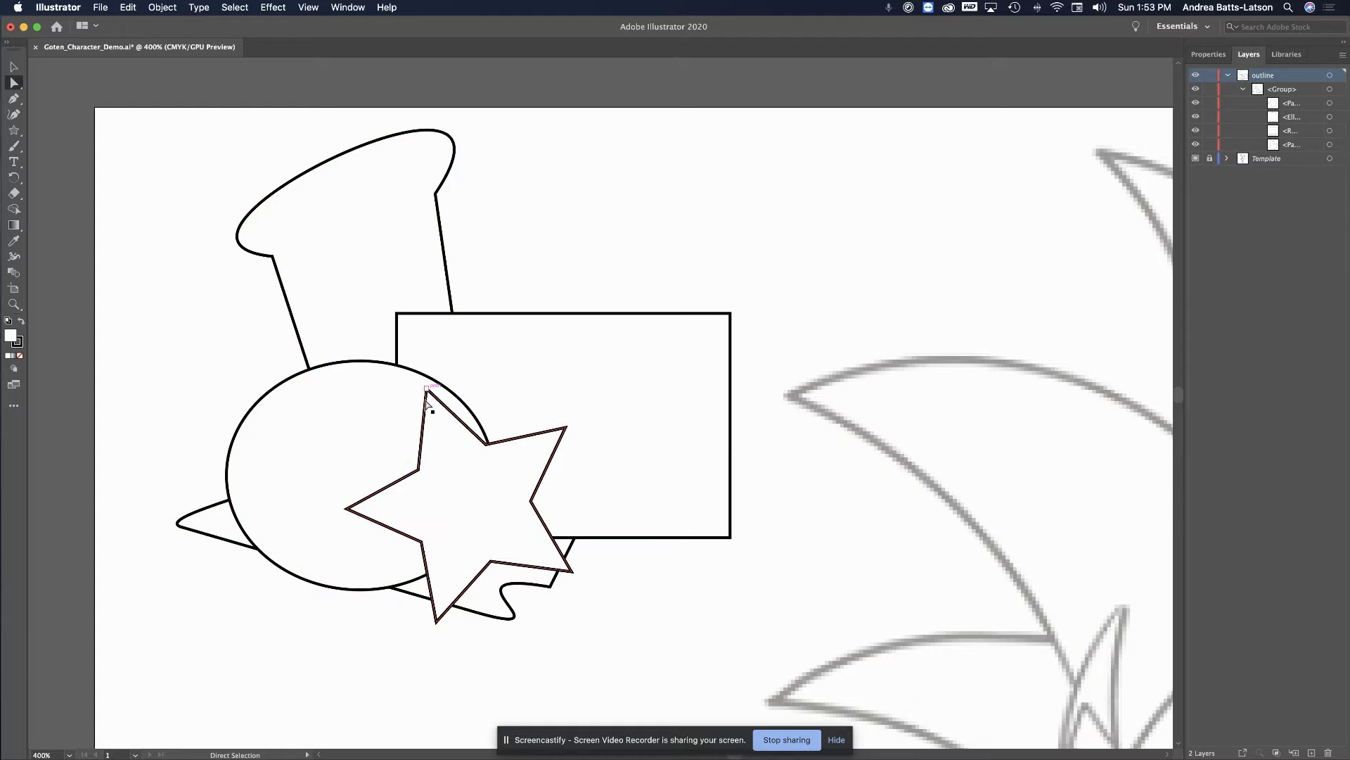
drag(374, 351, 542, 517)
key(super+z)
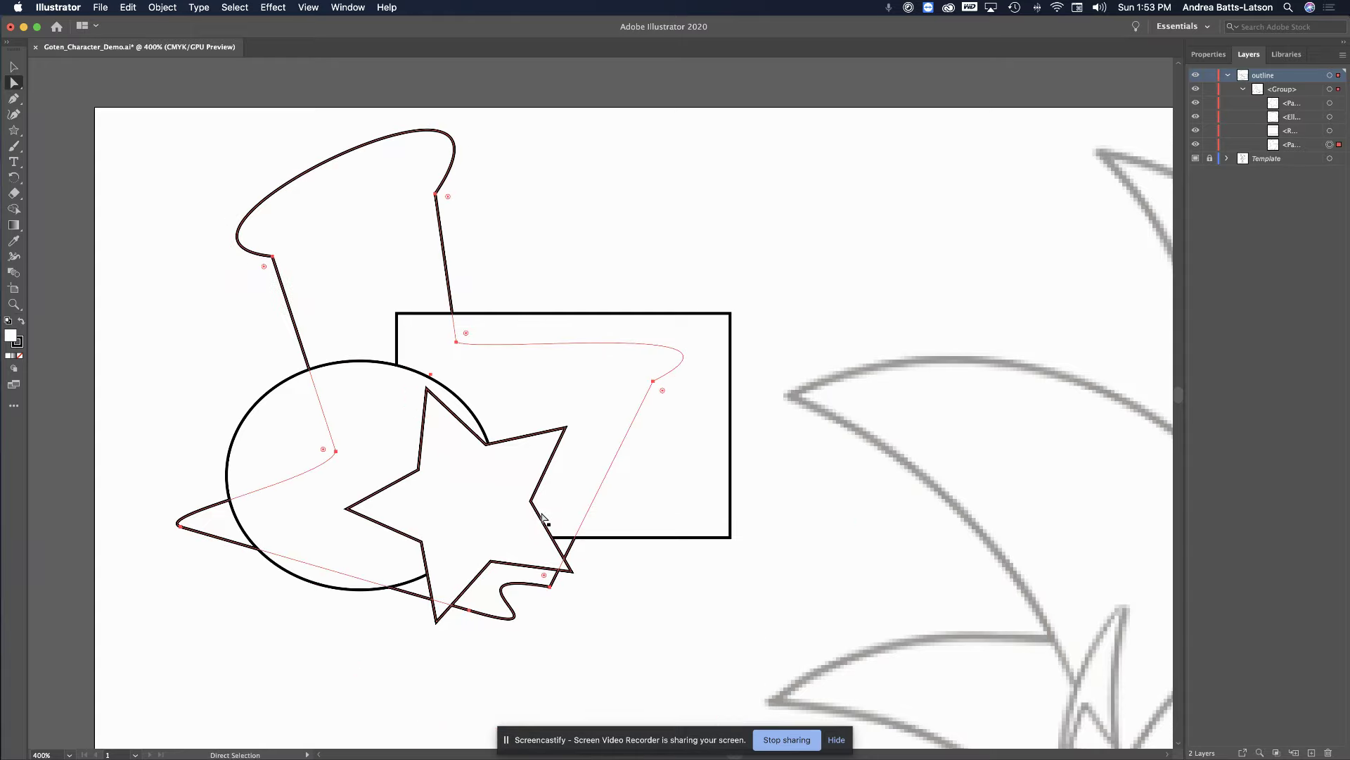
drag(355, 347, 462, 453)
key(super+z)
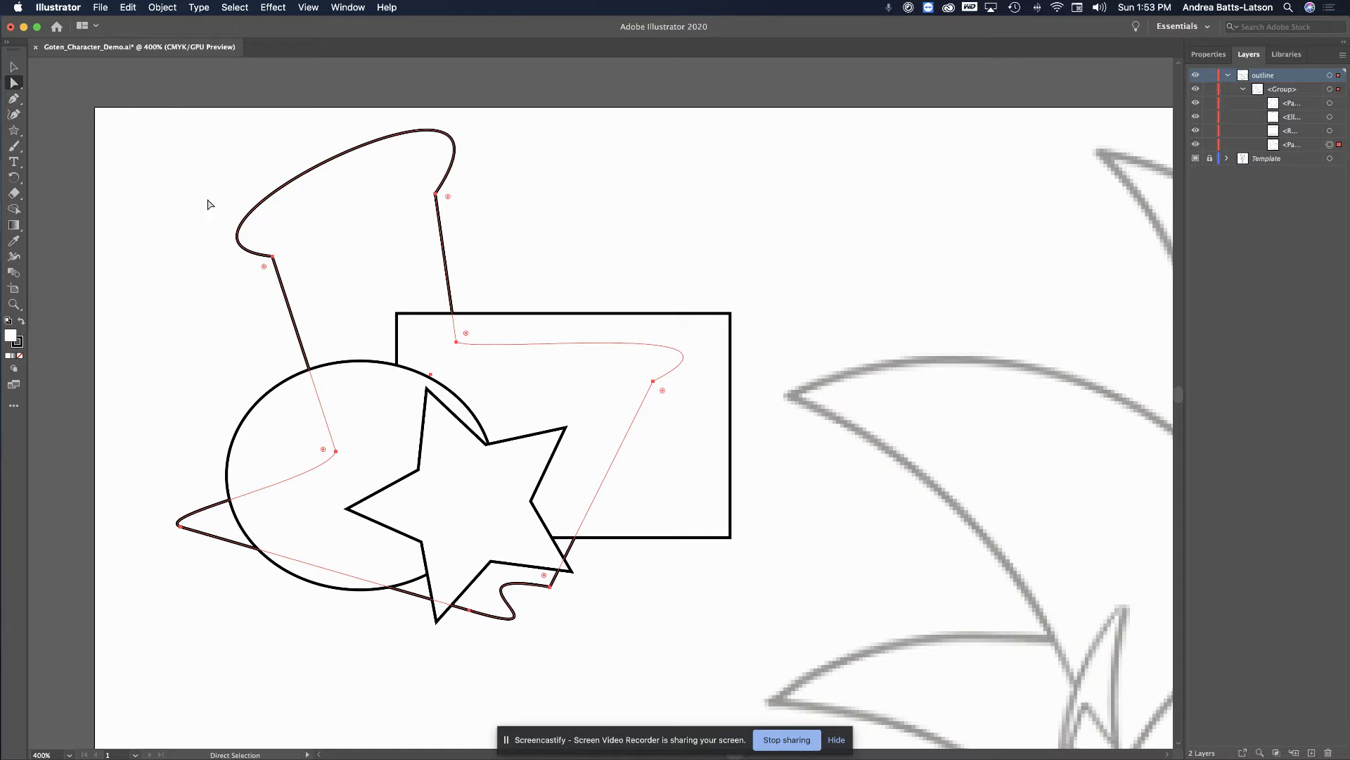
Deselect the knob path and marquee across its cap again to capture the two joining anchor points
click(195, 175)
drag(177, 155, 490, 263)
drag(188, 163, 485, 261)
Switch to the Group Selection tool and select the knob path, the circle and the star individually inside the group
drag(16, 87, 56, 102)
click(270, 207)
click(266, 404)
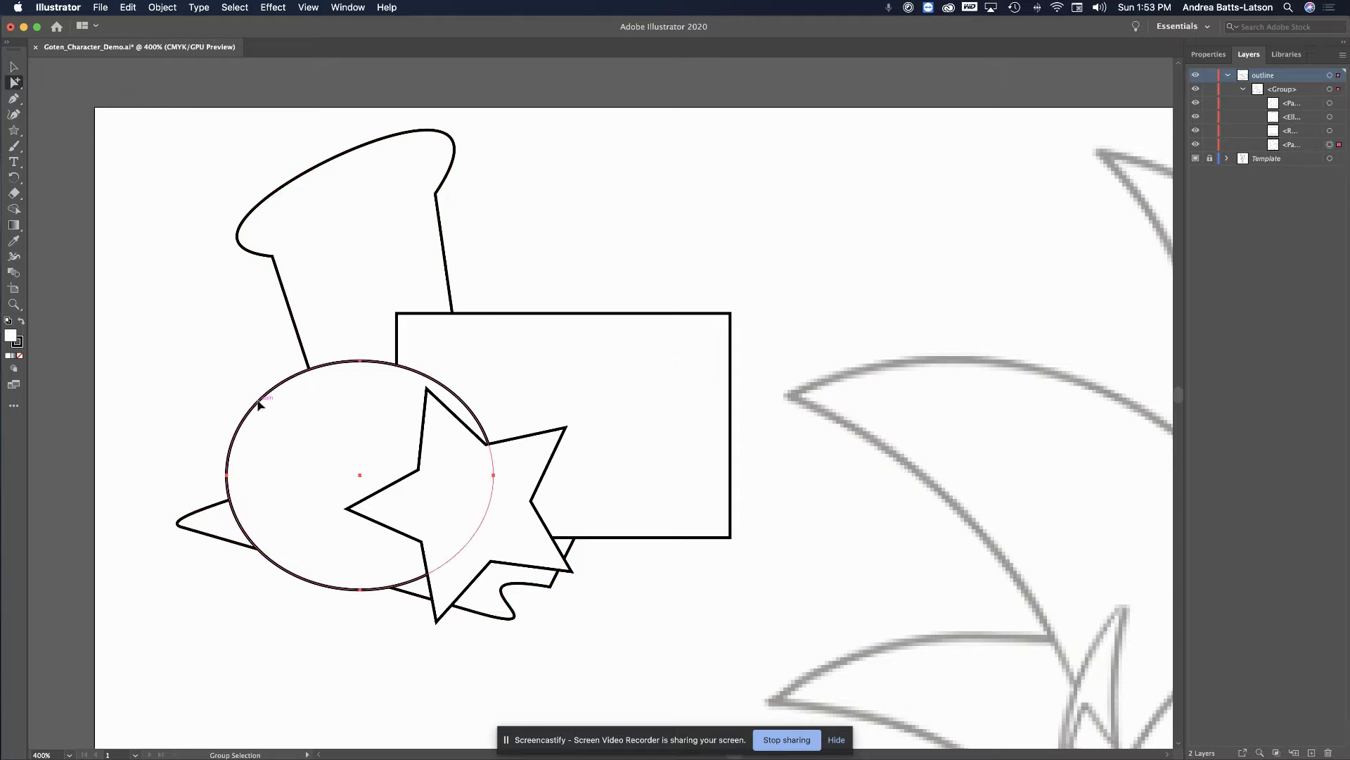
click(540, 435)
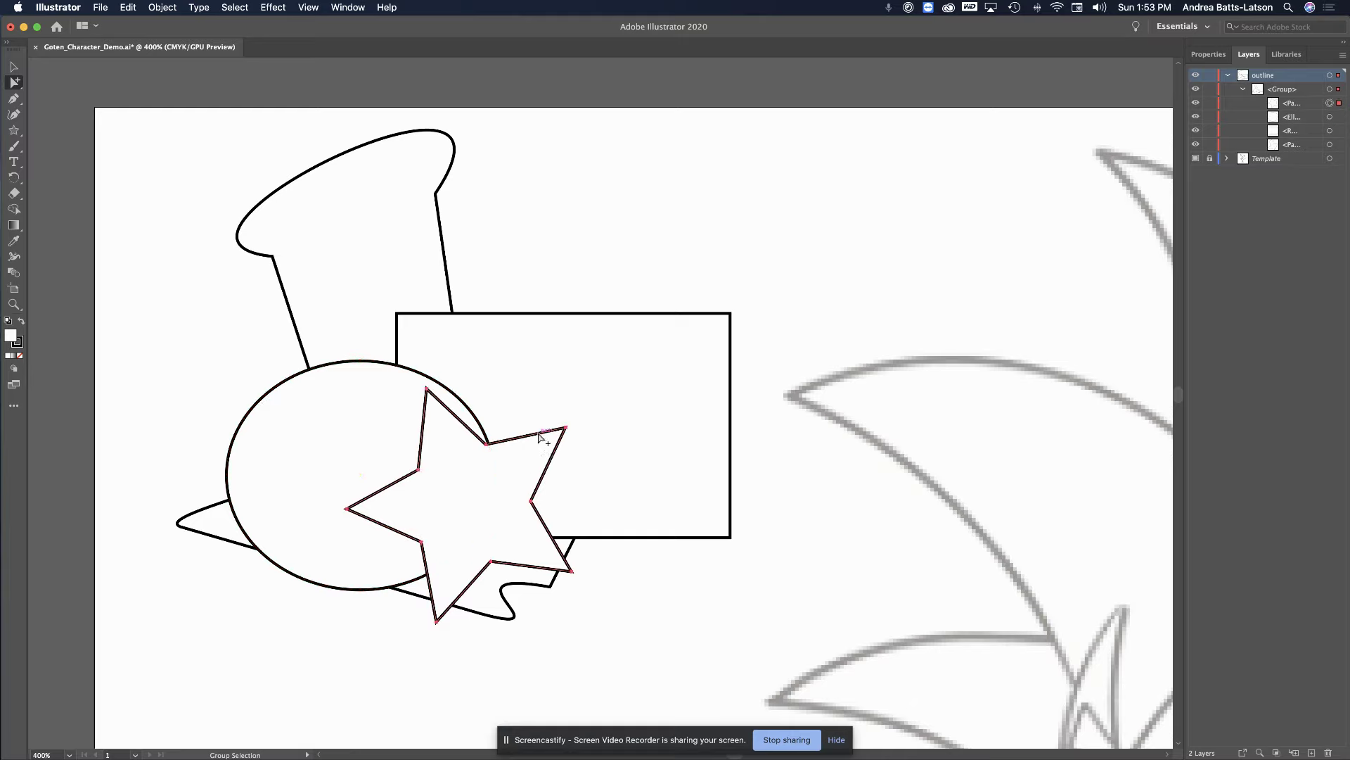
Lasso an area across the star and the circle's right side to select anchor points on both shapes
click(12, 84)
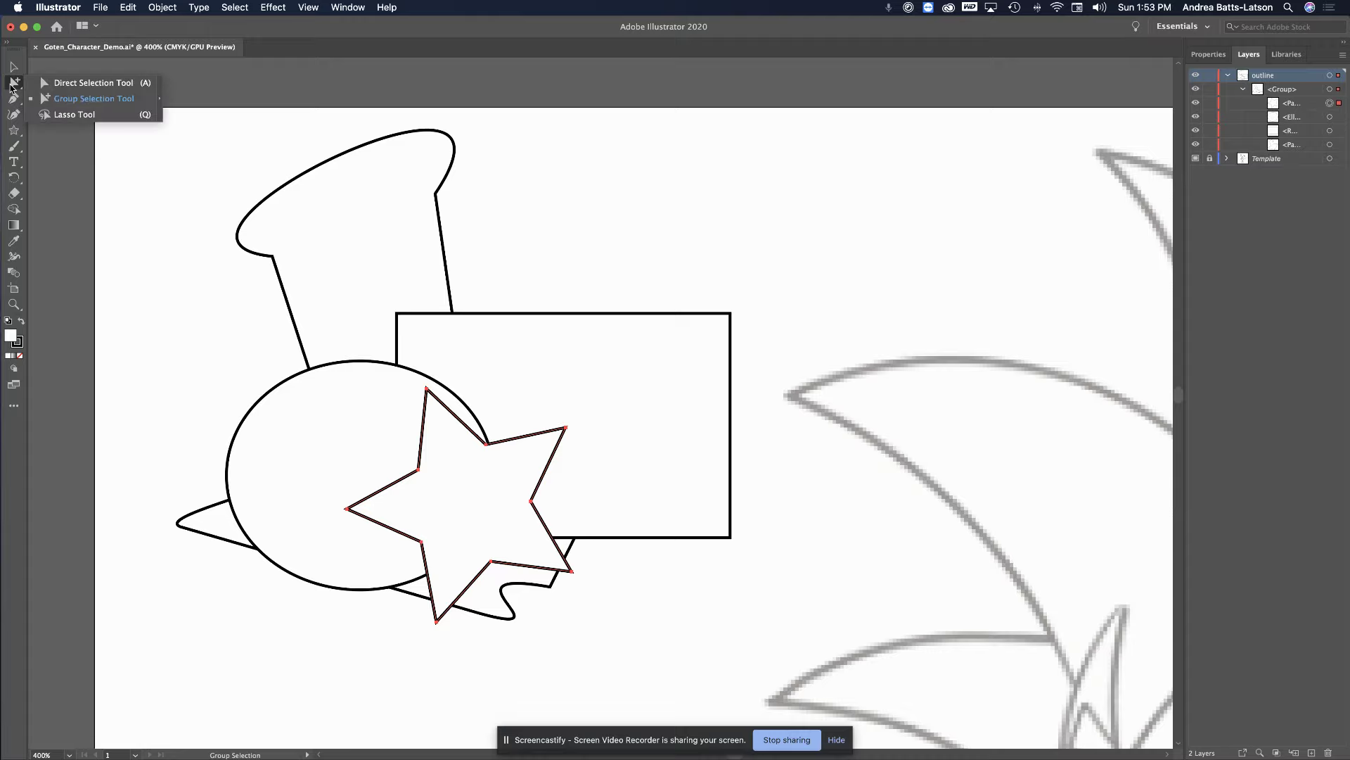
click(64, 115)
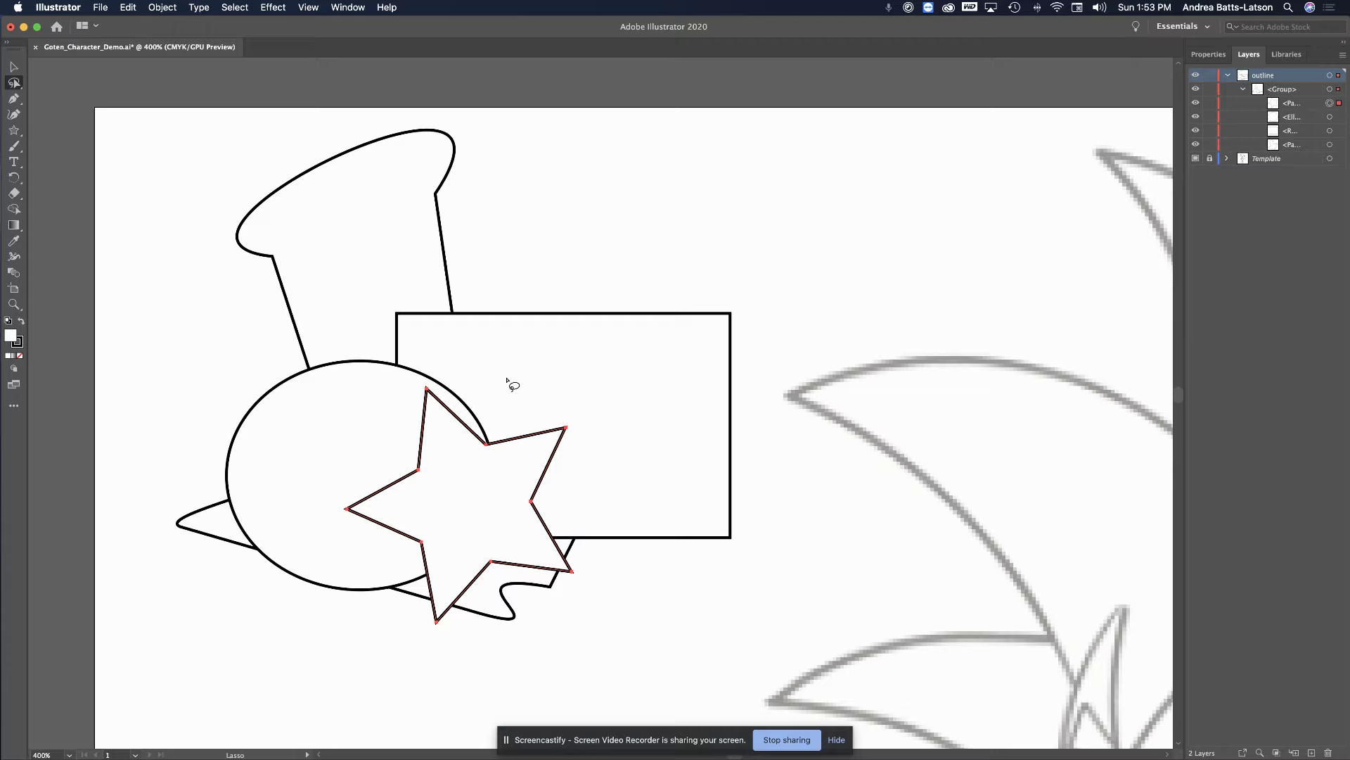
mouse_move(506, 378)
mouse_down()
mouse_move(424, 367)
mouse_move(400, 420)
mouse_move(438, 461)
mouse_move(503, 478)
mouse_move(520, 458)
mouse_move(514, 382)
mouse_up()
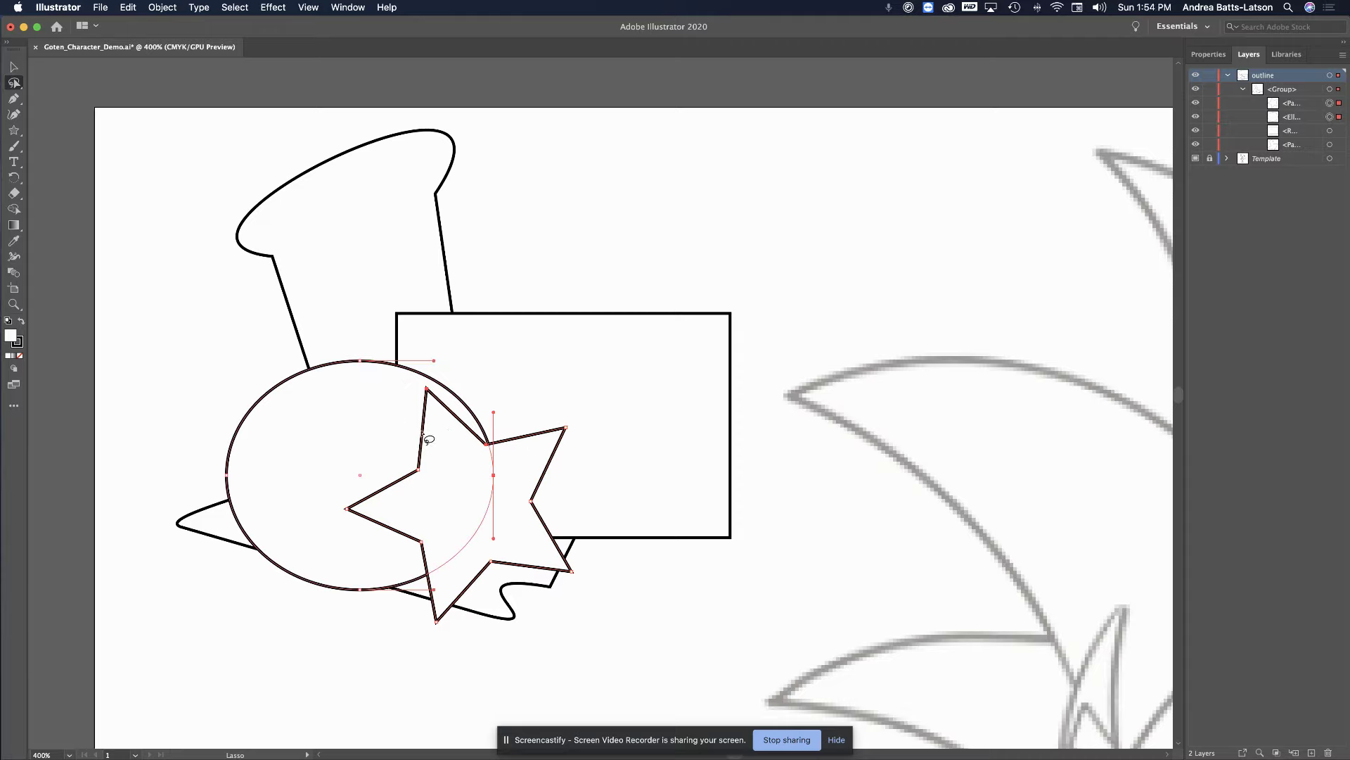
Start a star about 0.36 in wide above the rectangle with the Star tool and vary its points to six
click(19, 85)
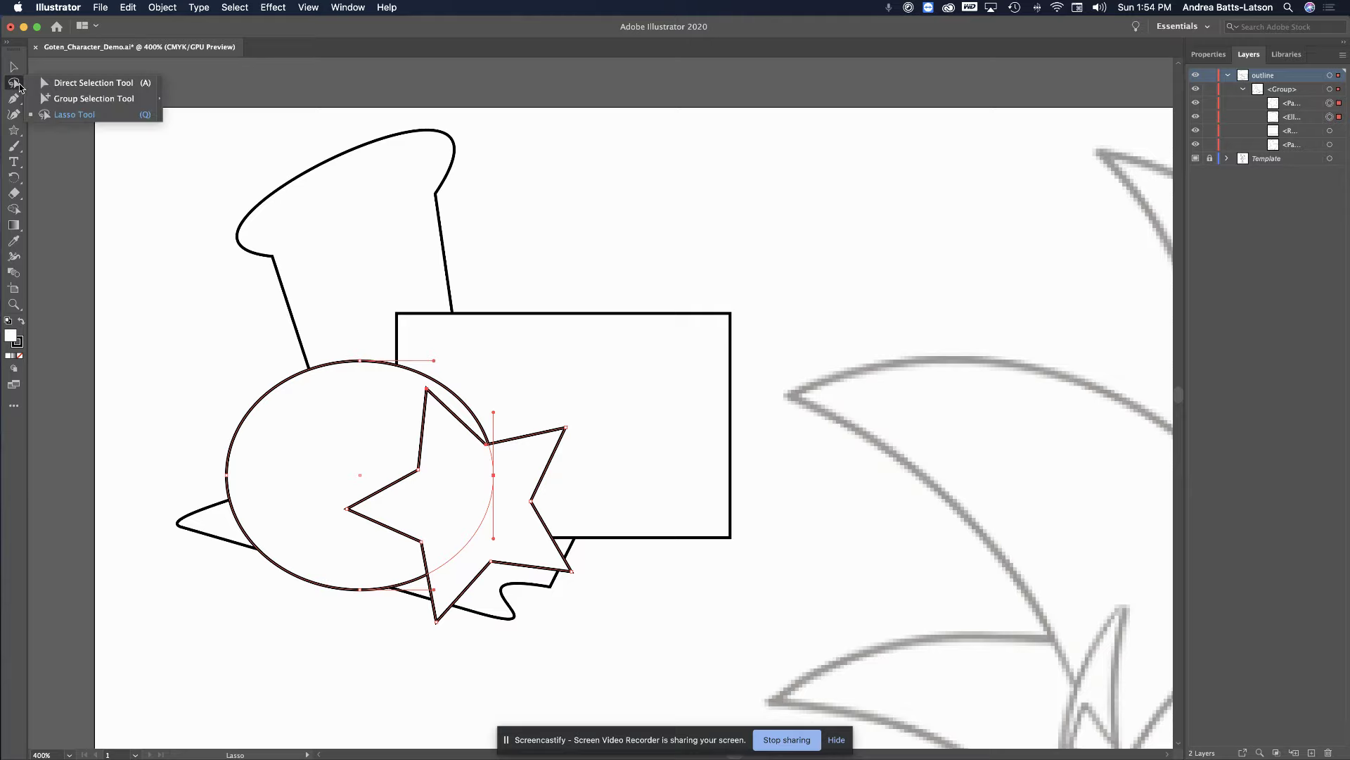
click(14, 132)
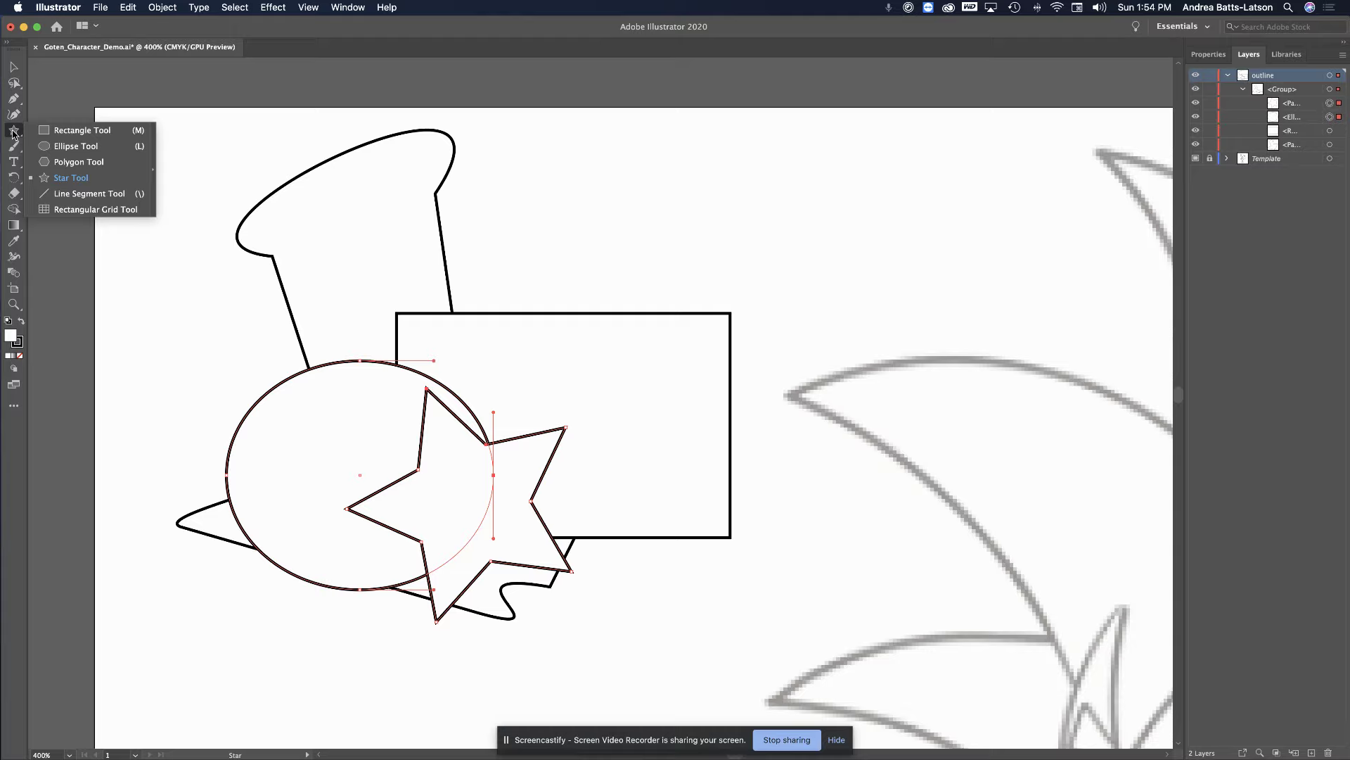
click(57, 183)
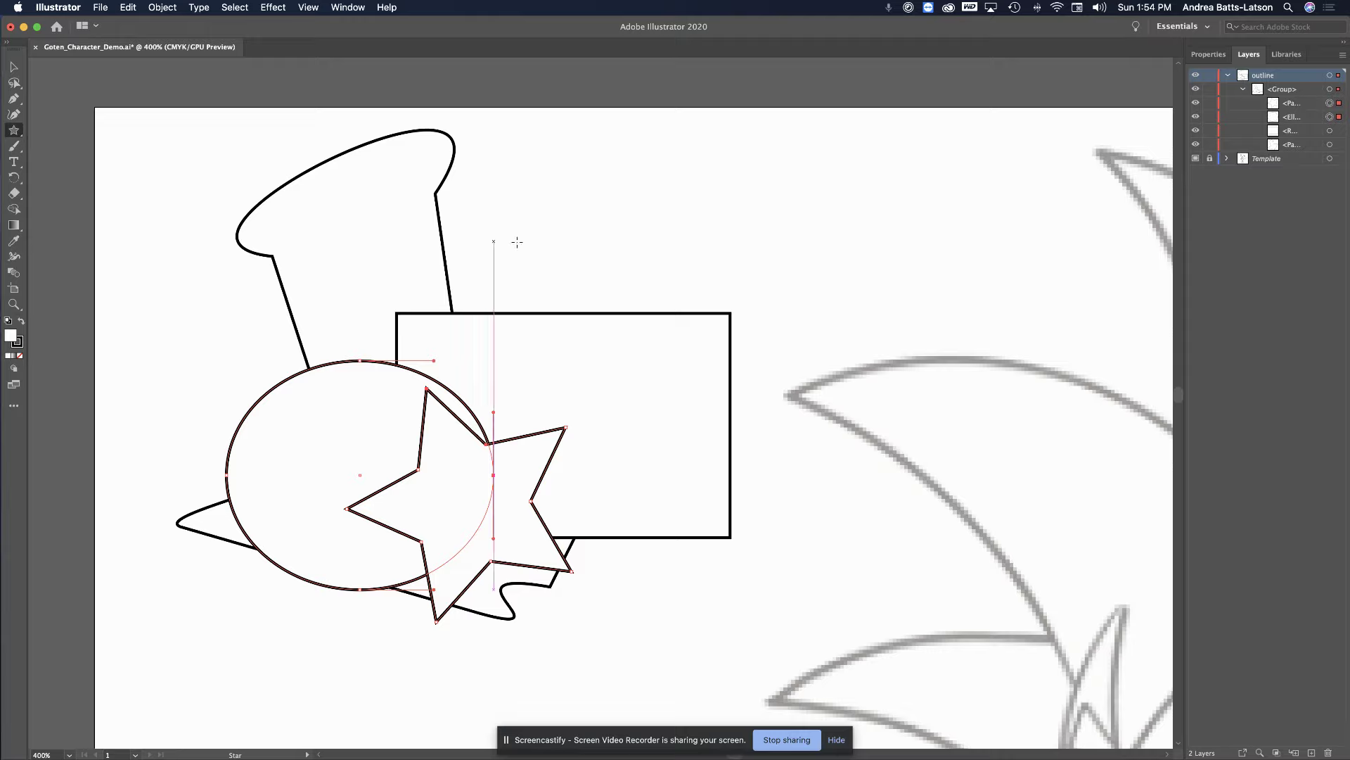
drag(533, 166, 540, 222)
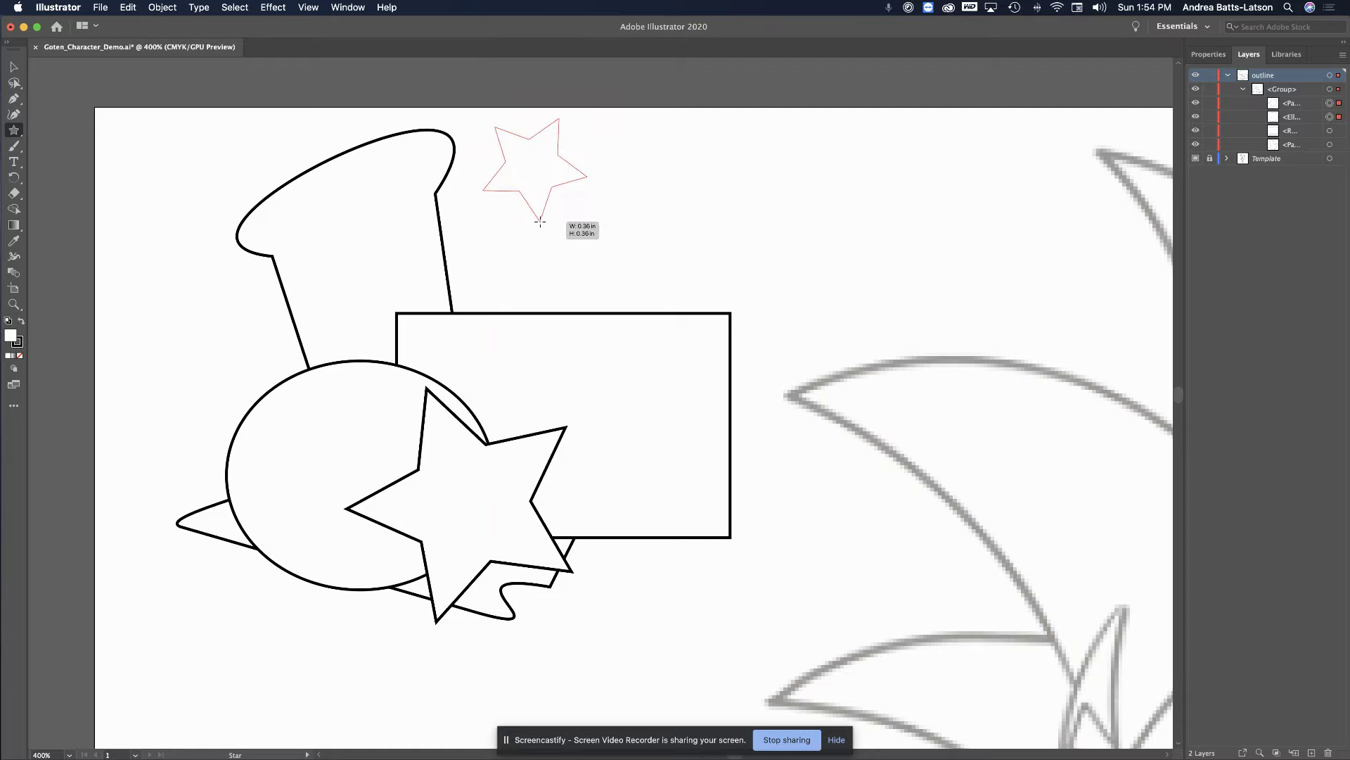
key(Up)
key(Up)
drag(540, 221, 540, 222)
key(Up)
key(Down)
key(Up)
key(Down)
key(Down)
key(Up)
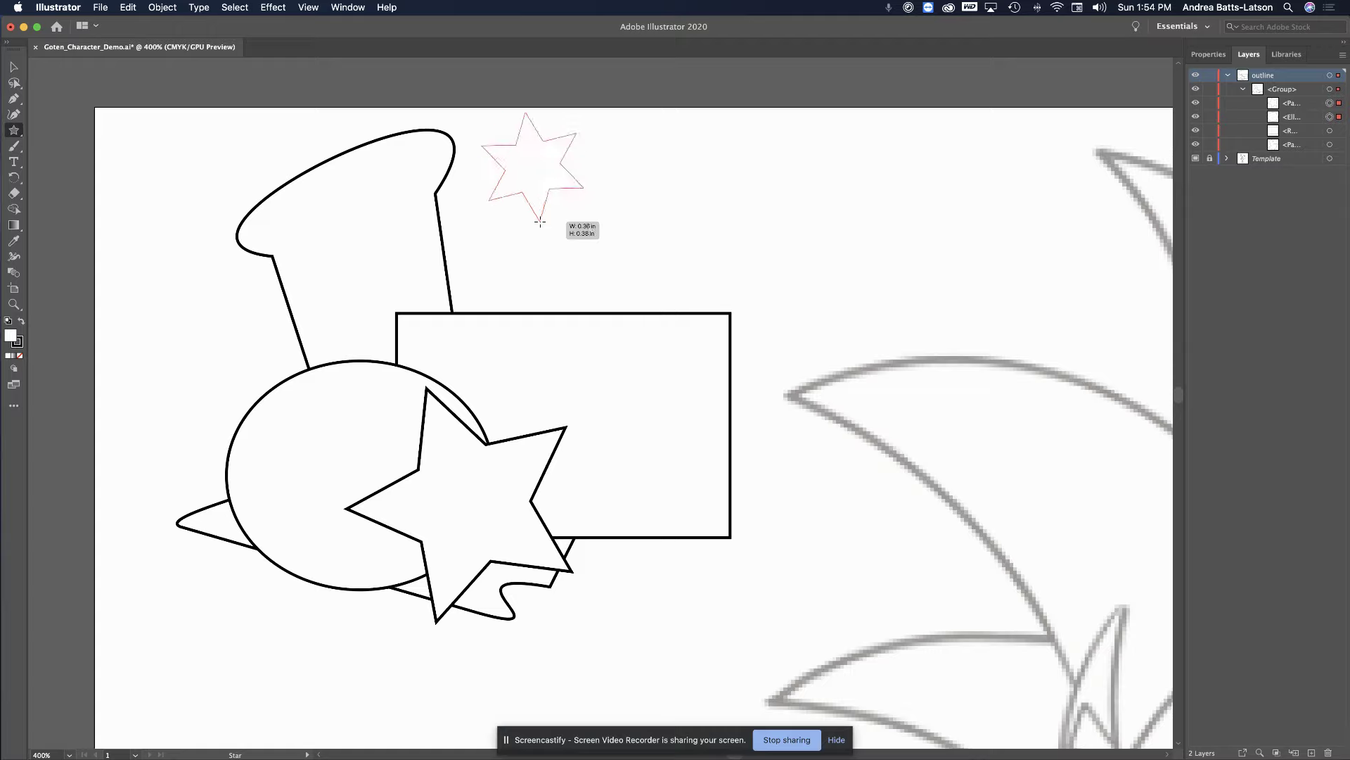
Turn the star into a many-pointed burst about 0.83 in wide and place it over the rectangle's upper-right corner
drag(540, 223, 507, 234)
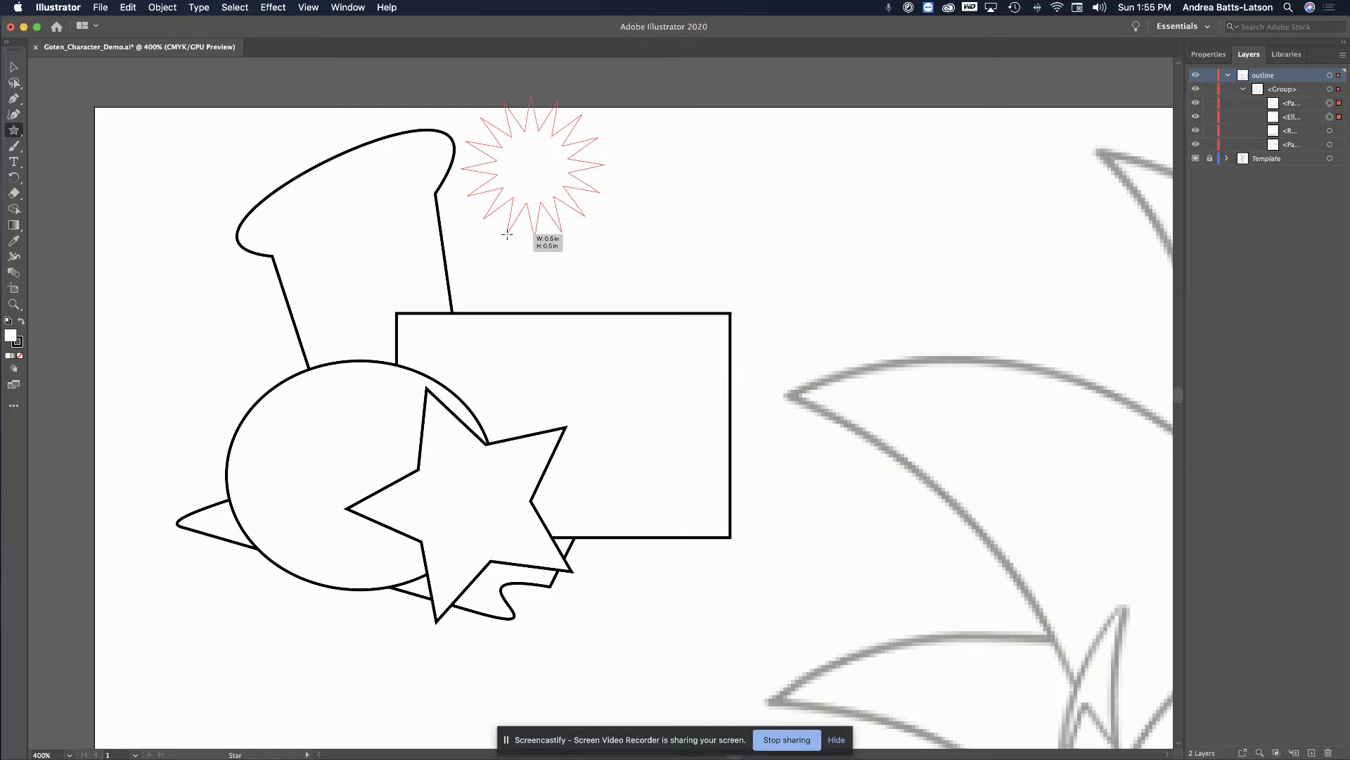
drag(500, 230, 504, 231)
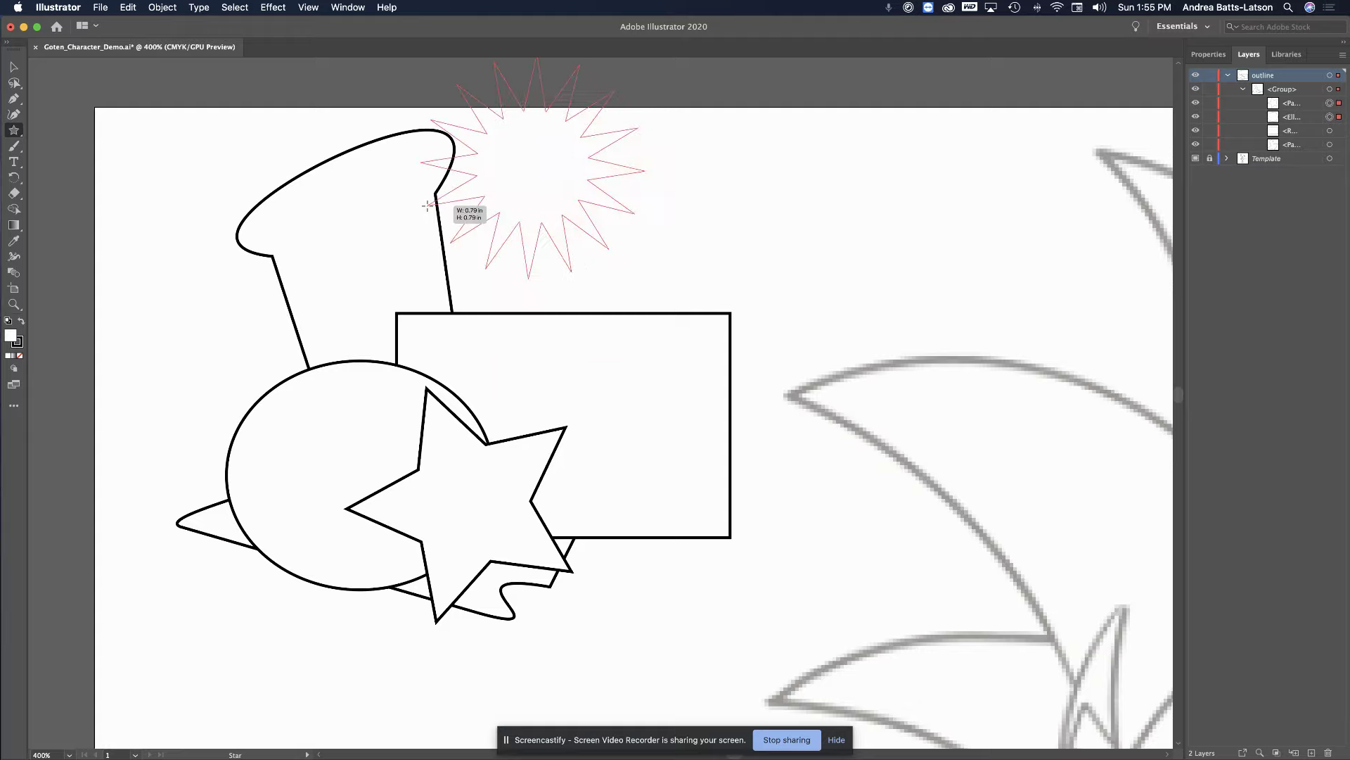
drag(464, 228, 454, 258)
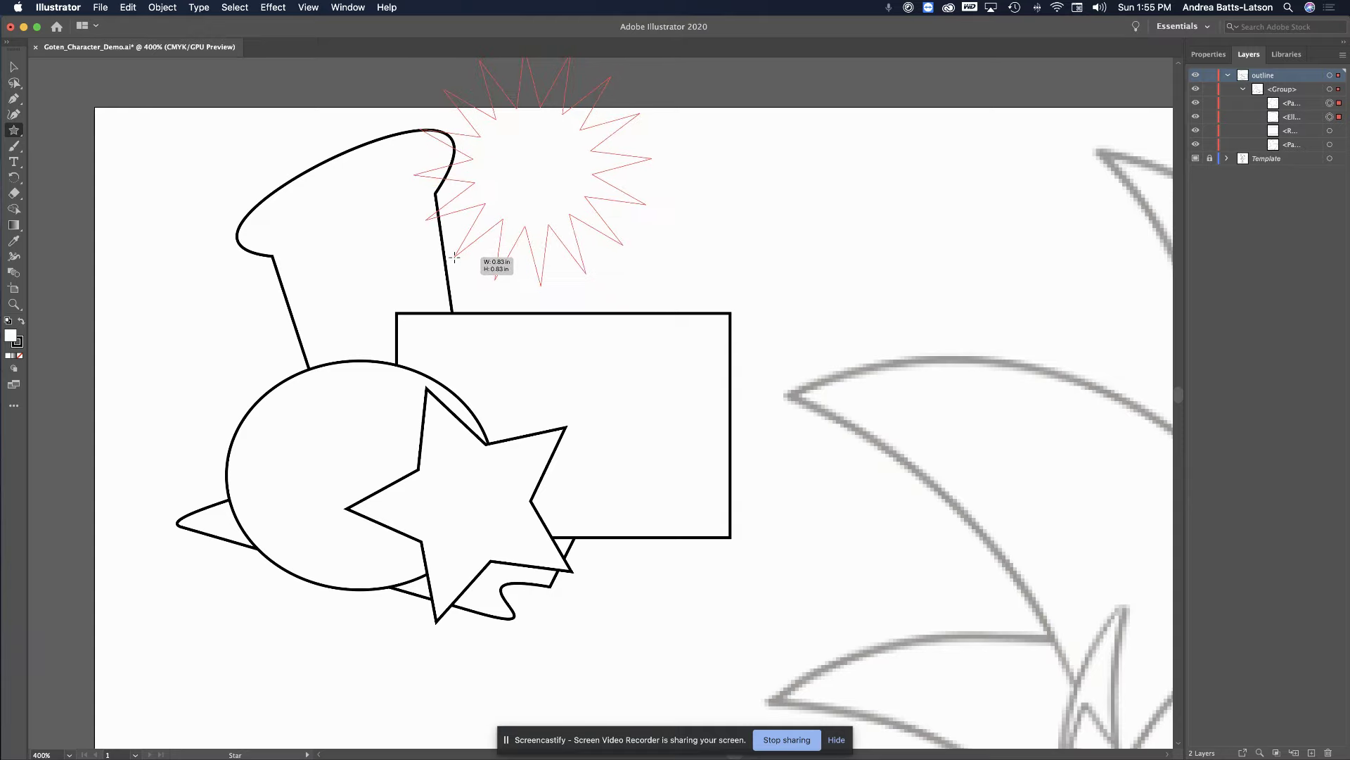
drag(455, 257, 591, 268)
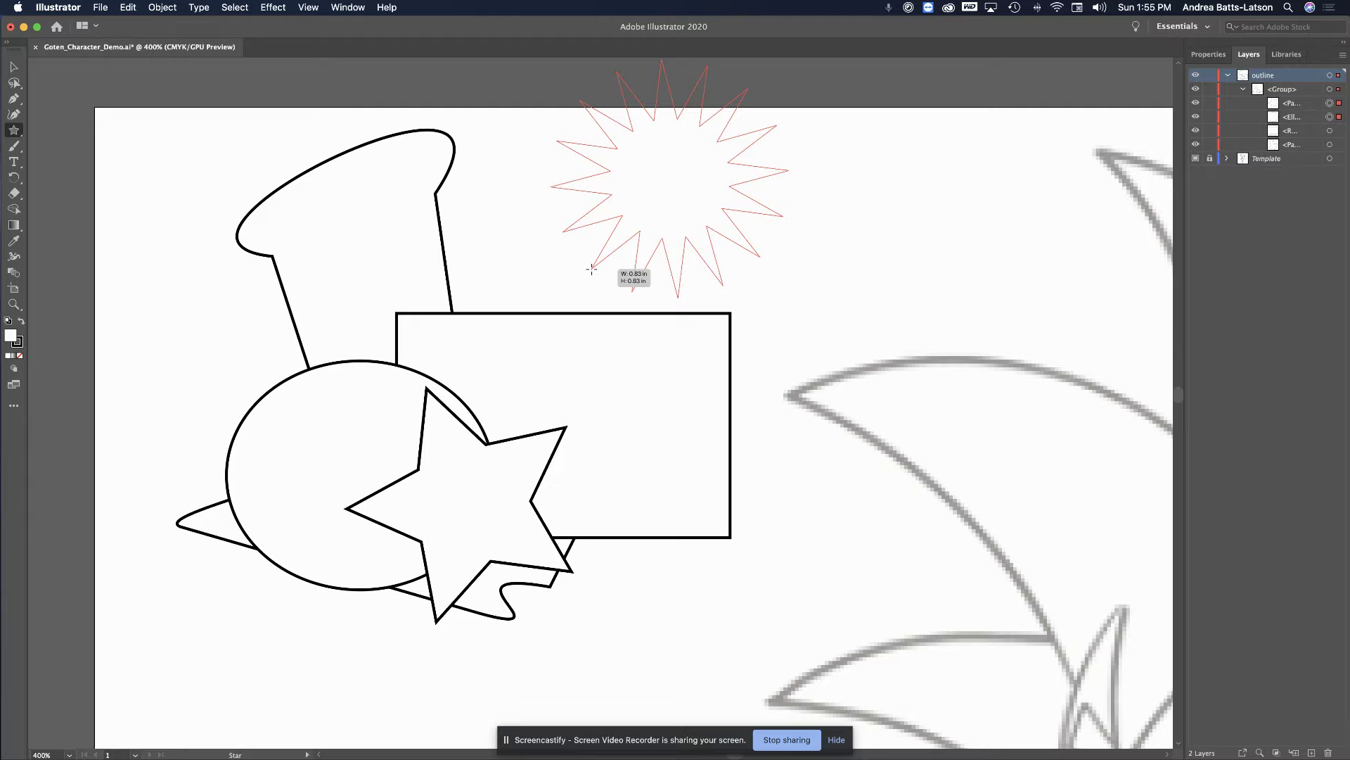
drag(592, 269, 634, 414)
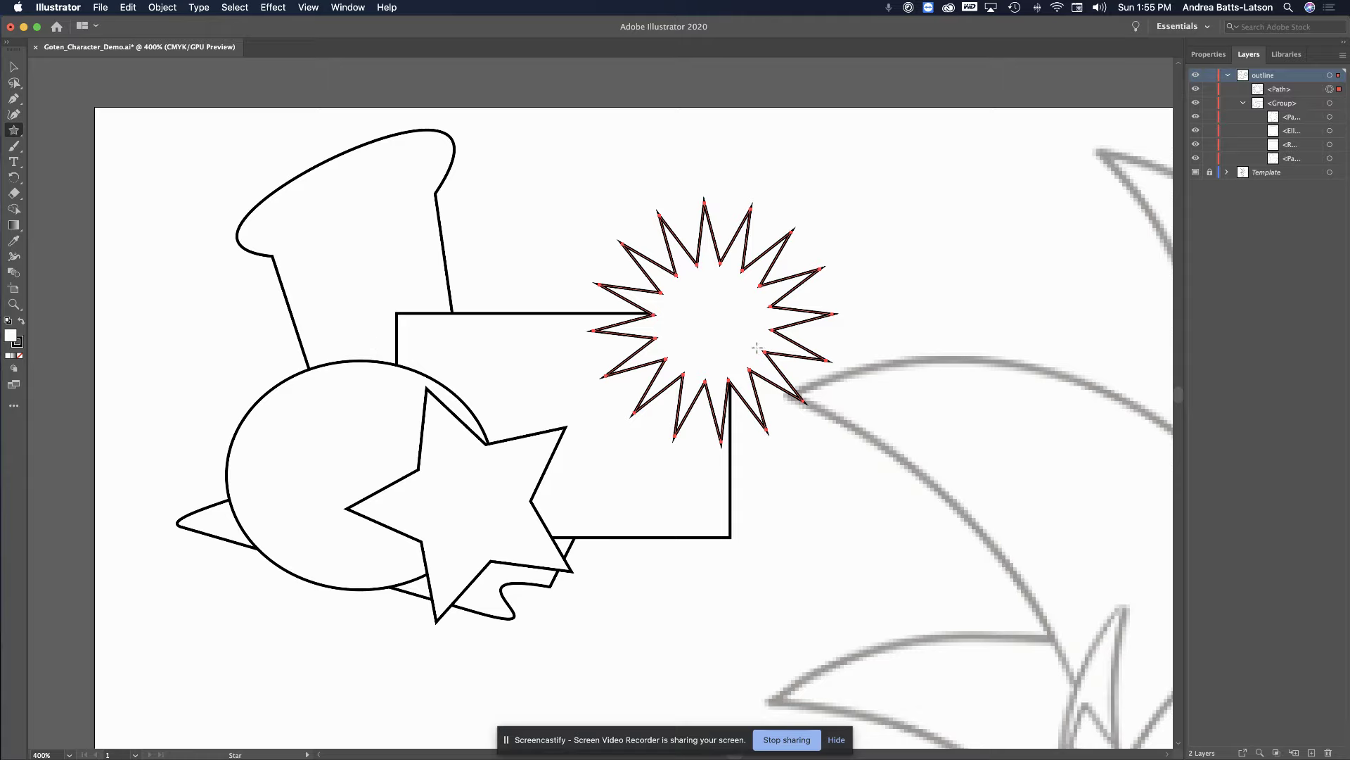
Try a second many-pointed star about 0.55 in wide over the rectangle's lower-right corner and undo it
drag(495, 173, 787, 597)
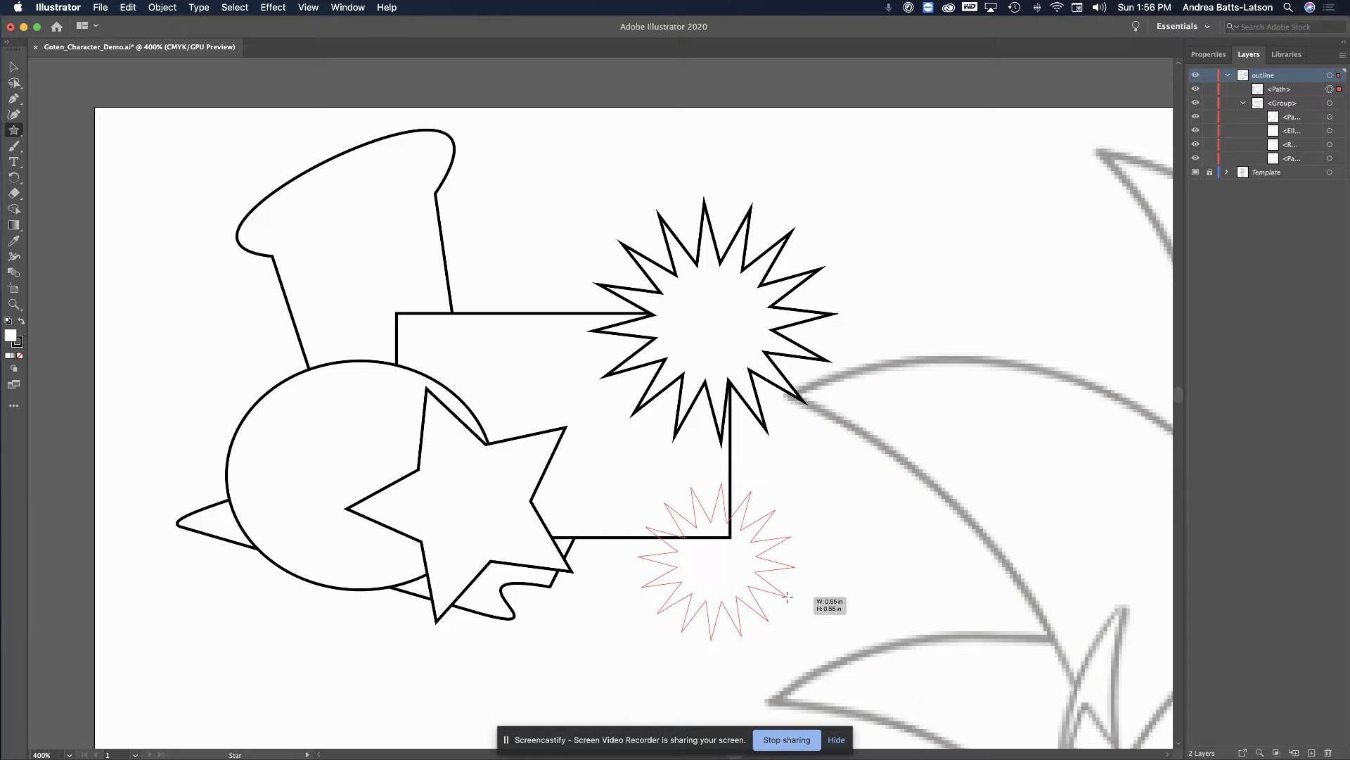
drag(787, 597, 787, 597)
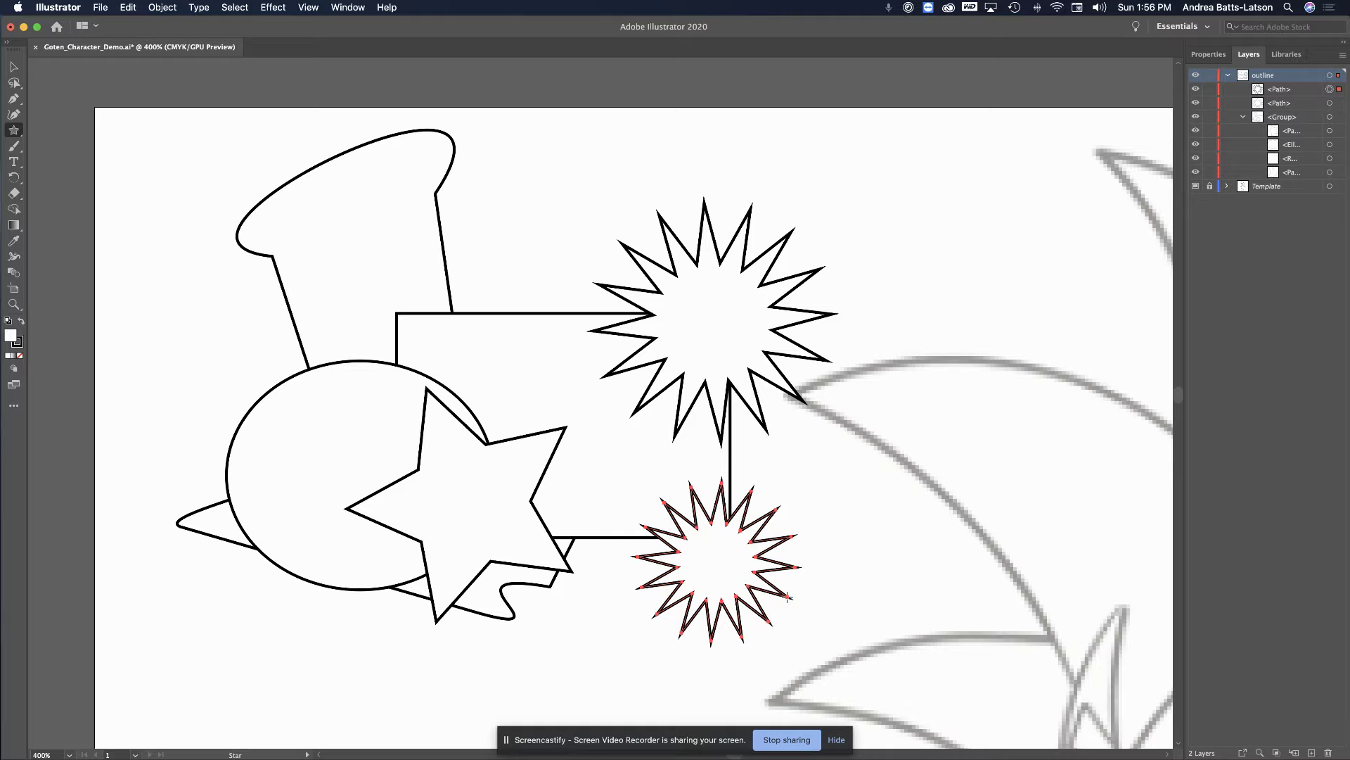
key(super+z)
Draw a many-pointed star about 0.59 in wide in the empty area of the artboard below the grouped shapes
scroll(749, 532, down, 10)
scroll(750, 531, down, 5)
scroll(750, 532, left, 2)
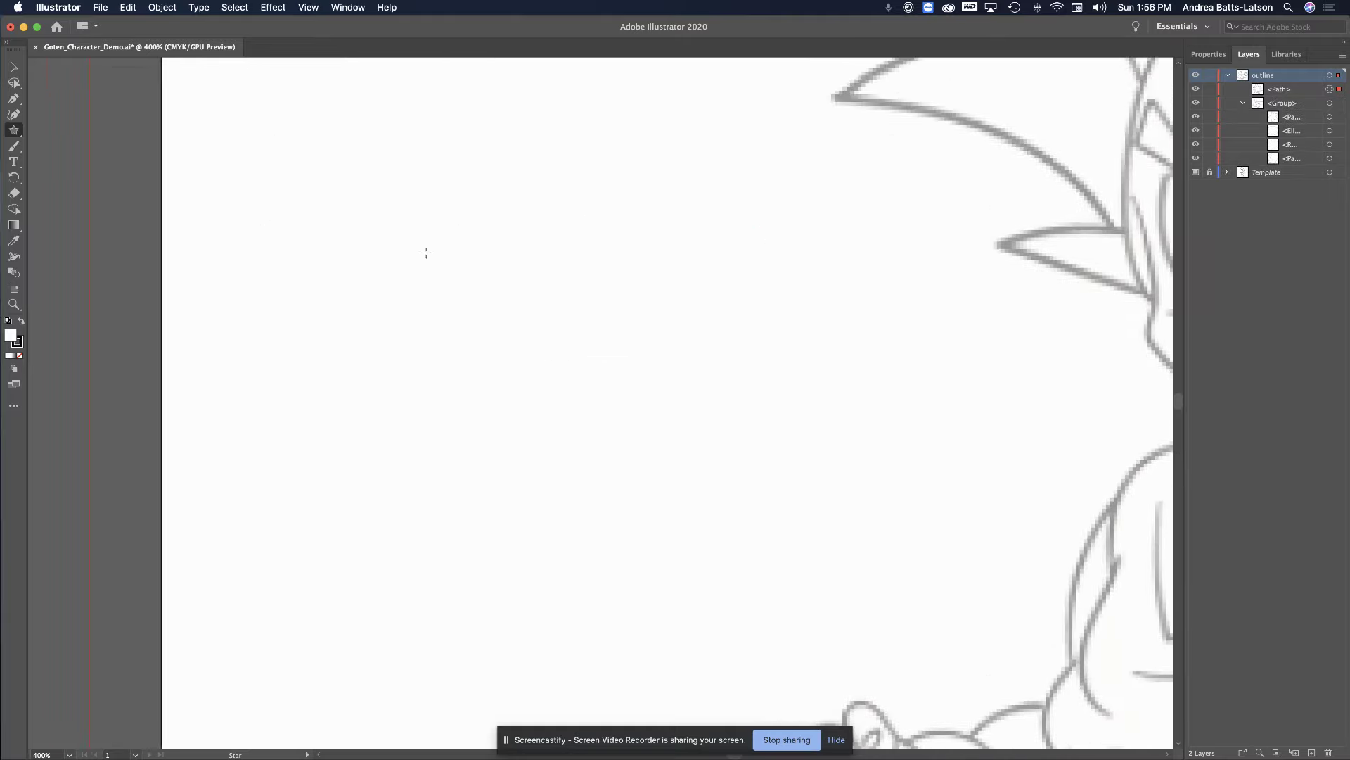
drag(360, 200, 364, 285)
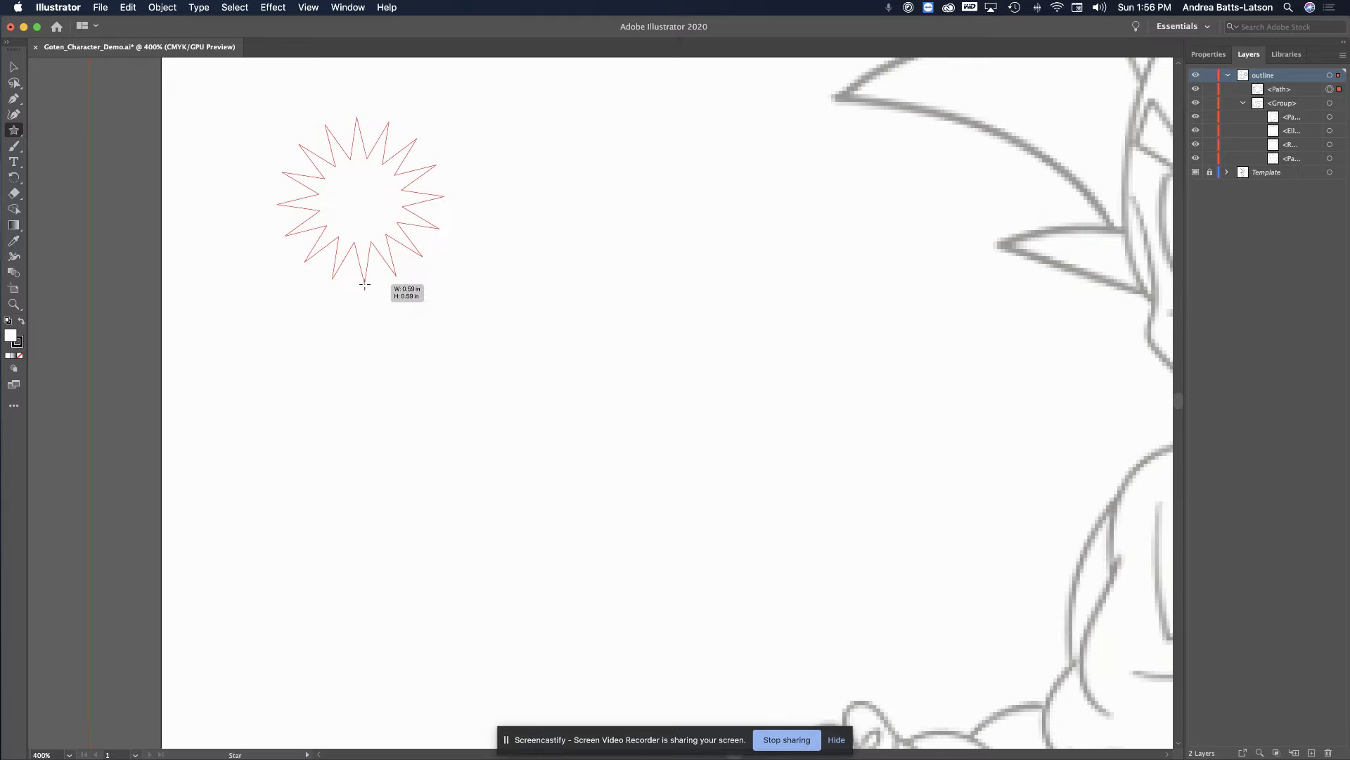
drag(364, 285, 281, 207)
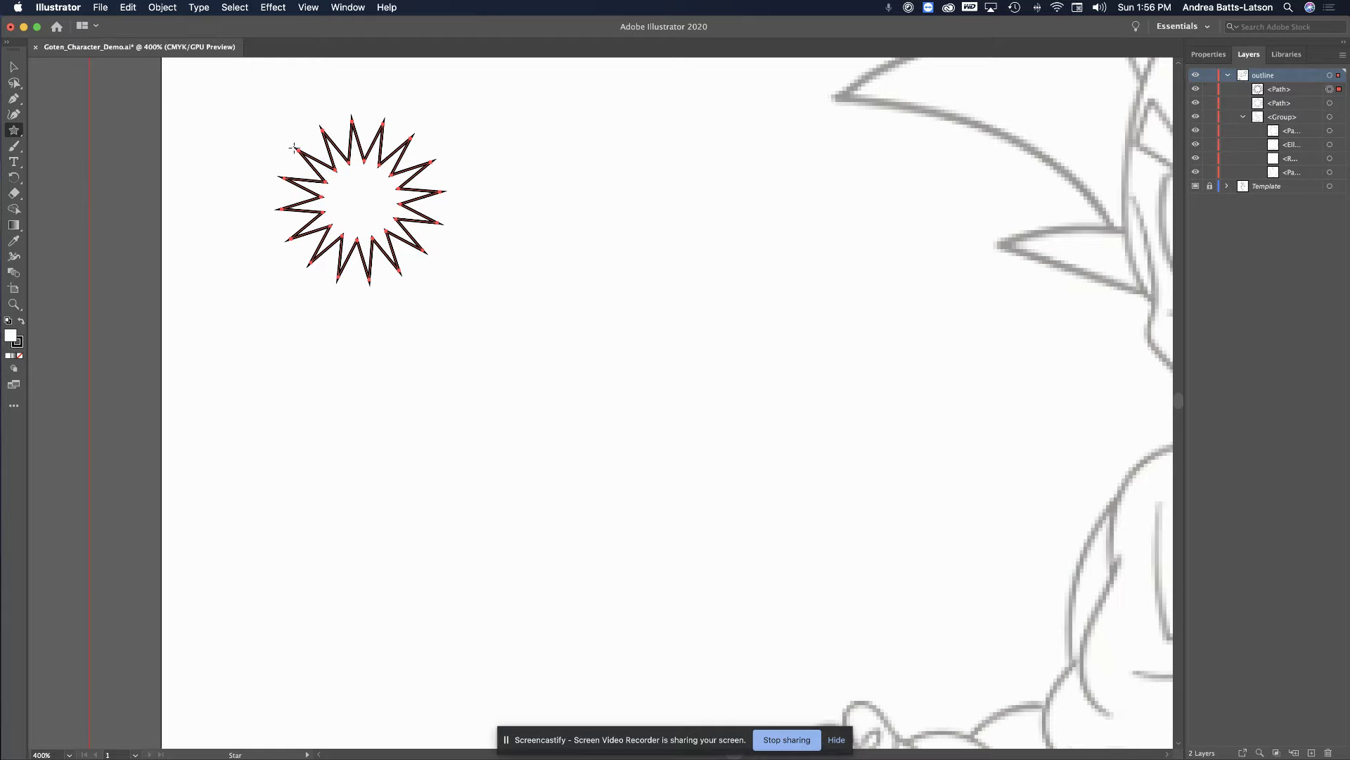
Draw a five-pointed star about 1.06 by 1.11 in below and to the right of the small many-pointed star
drag(524, 382, 603, 455)
key(Down)
key(Down)
key(Down)
key(Down)
key(Down)
key(Down)
key(Down)
key(Down)
key(Down)
key(Down)
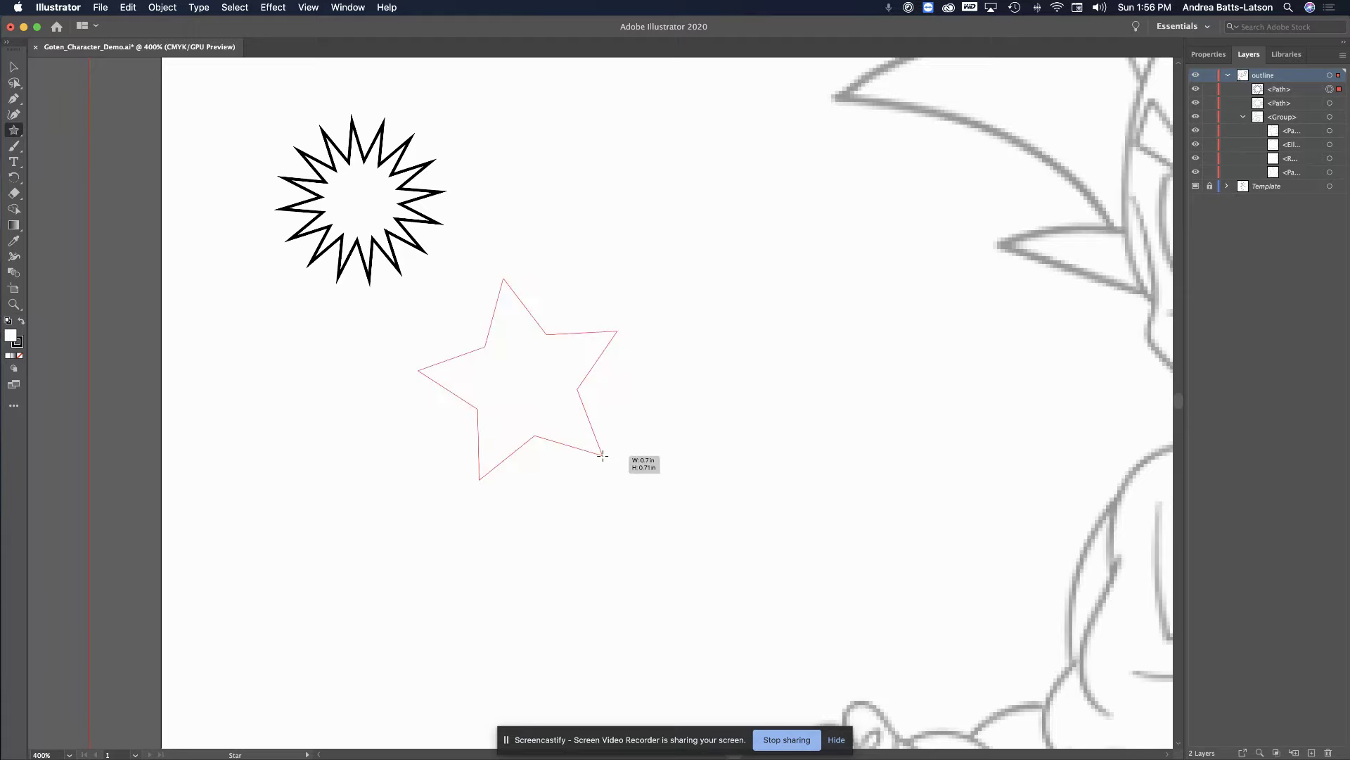
mouse_move(602, 455)
mouse_down()
mouse_move(614, 482)
mouse_move(603, 470)
mouse_move(589, 487)
mouse_move(630, 587)
mouse_move(564, 477)
mouse_move(585, 560)
mouse_move(517, 496)
mouse_move(486, 512)
mouse_move(537, 584)
mouse_move(371, 458)
mouse_move(387, 474)
mouse_up()
key(grave)
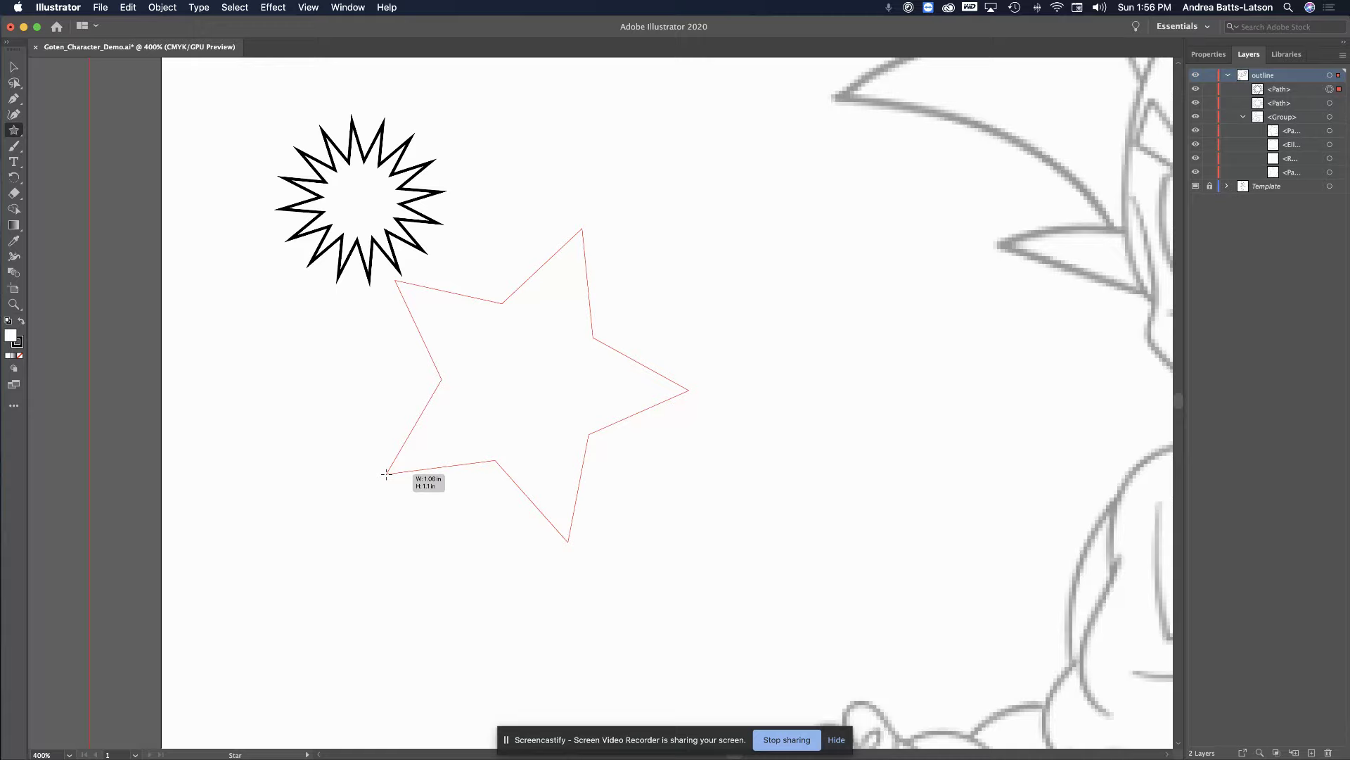
drag(387, 474, 389, 483)
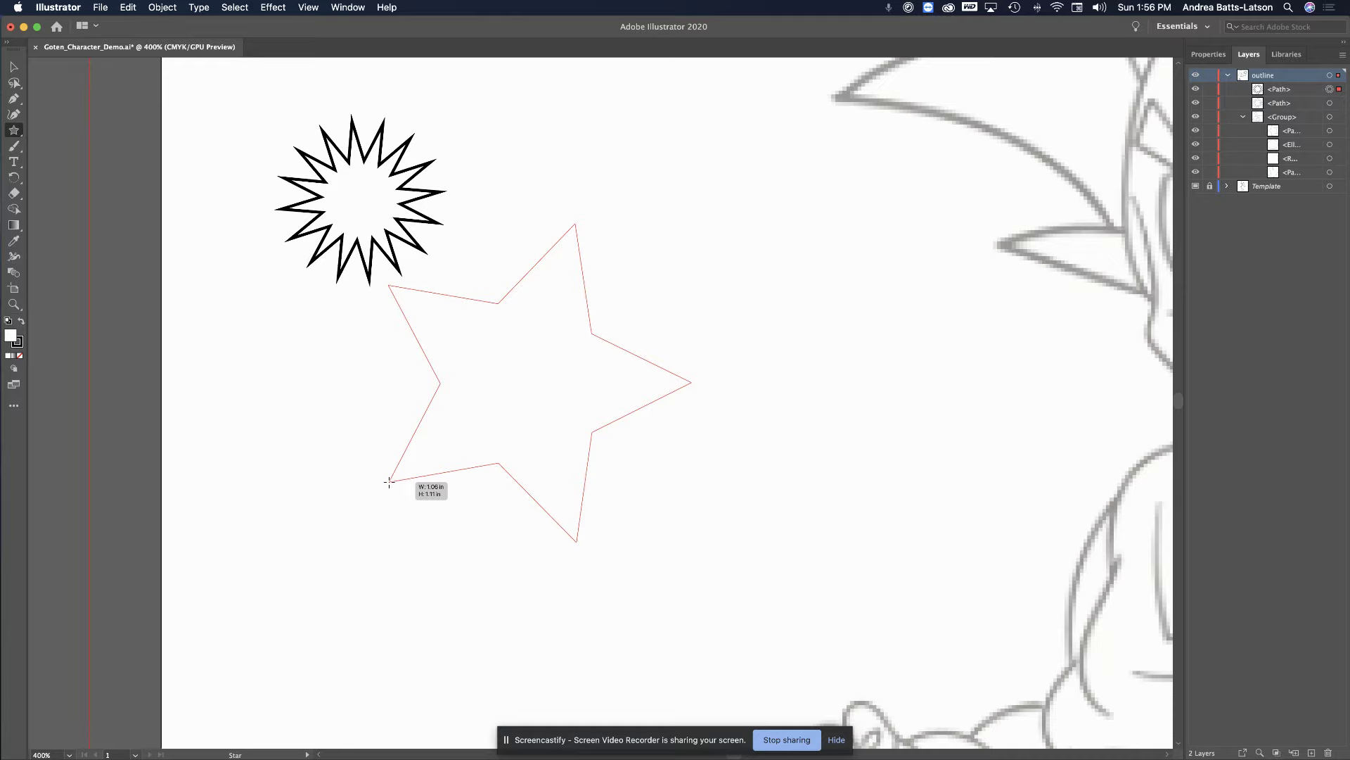
drag(389, 482, 389, 482)
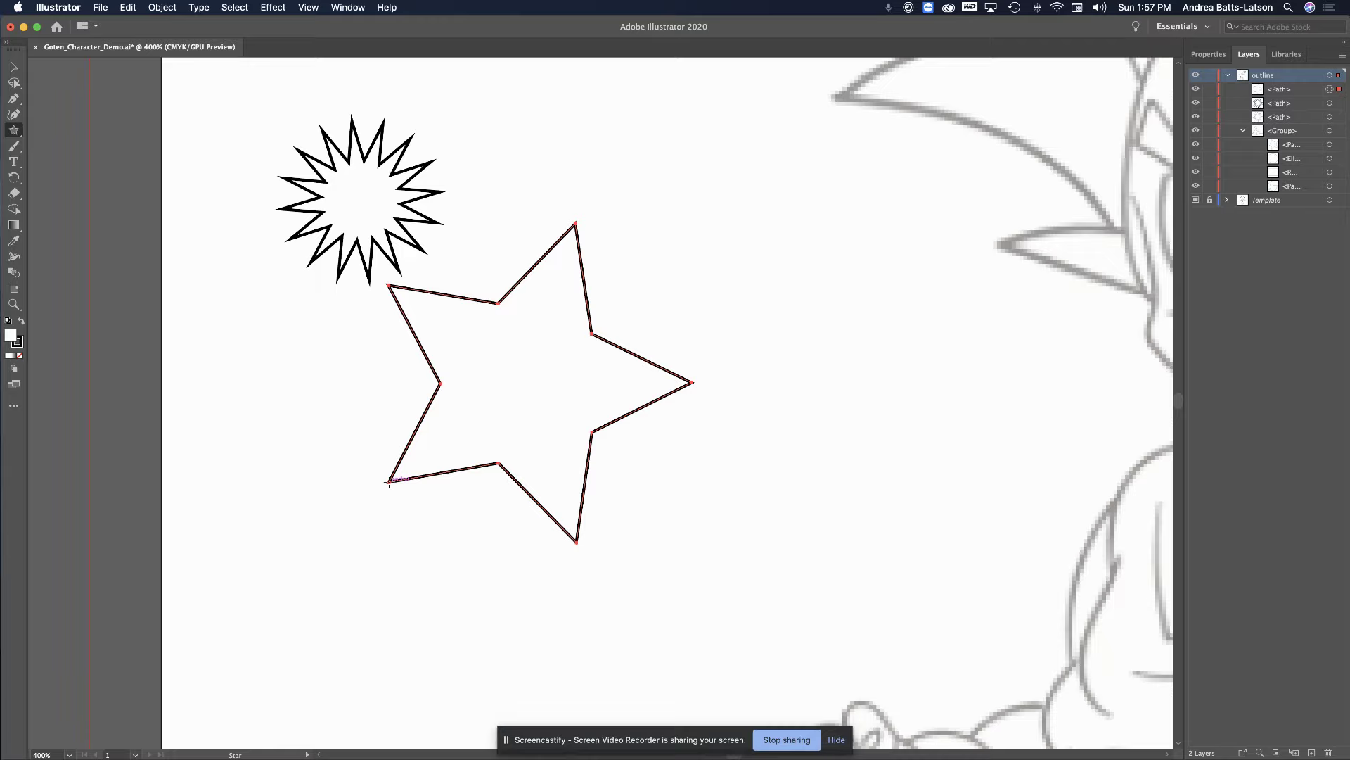
Switch to the Paintbrush tool and paint a short, thin wavy stroke to the left of the large five-pointed star
scroll(389, 483, right, 2)
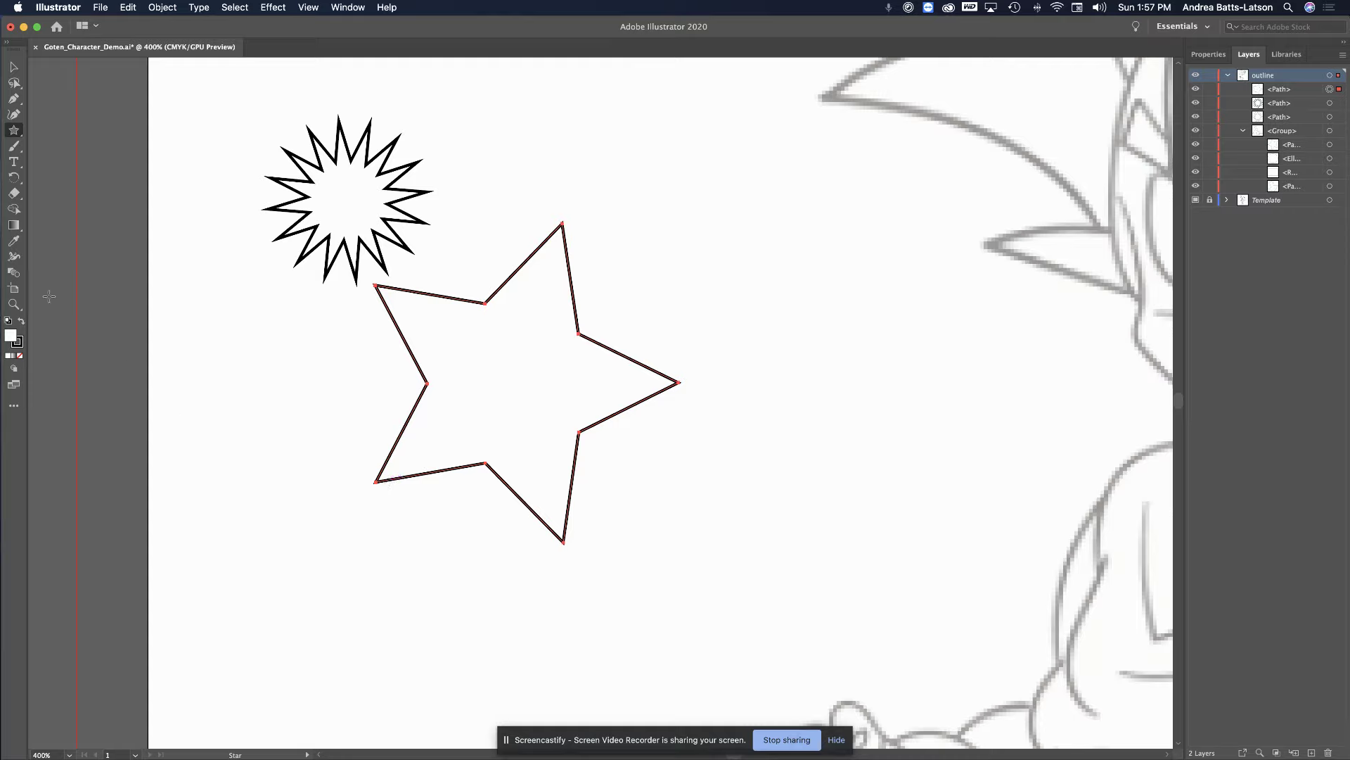
click(13, 114)
key(b)
mouse_move(200, 464)
mouse_down()
mouse_move(275, 472)
mouse_move(314, 442)
mouse_up()
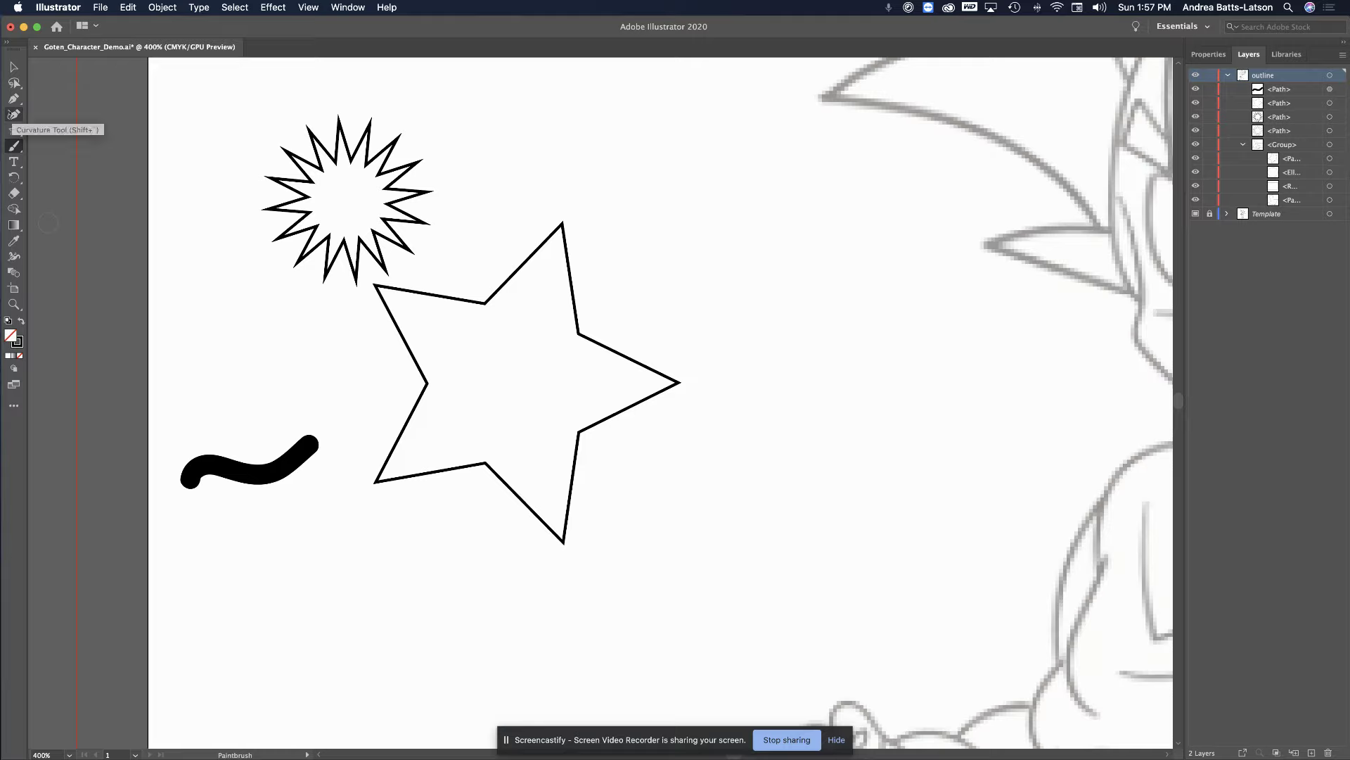
key(super+z)
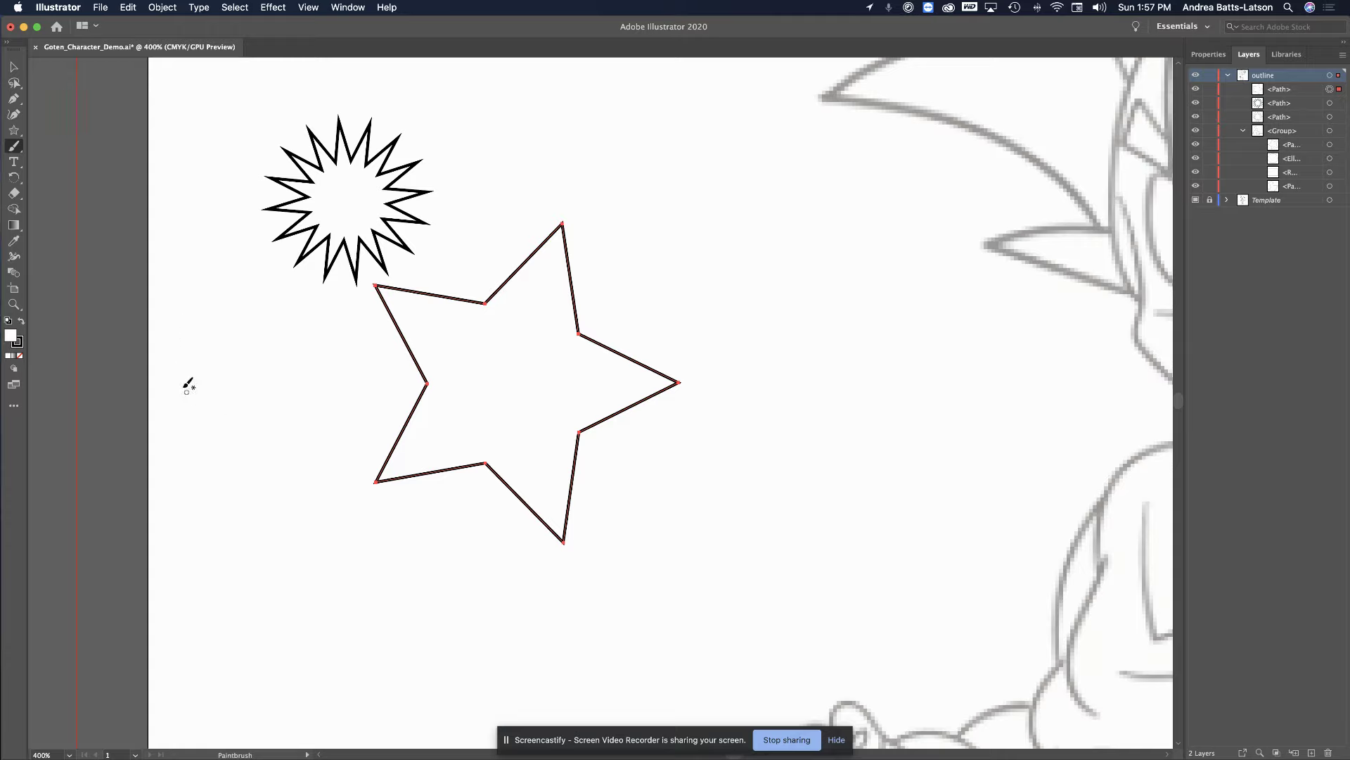
mouse_move(181, 386)
mouse_down()
mouse_move(197, 364)
mouse_move(221, 380)
mouse_move(232, 365)
mouse_up()
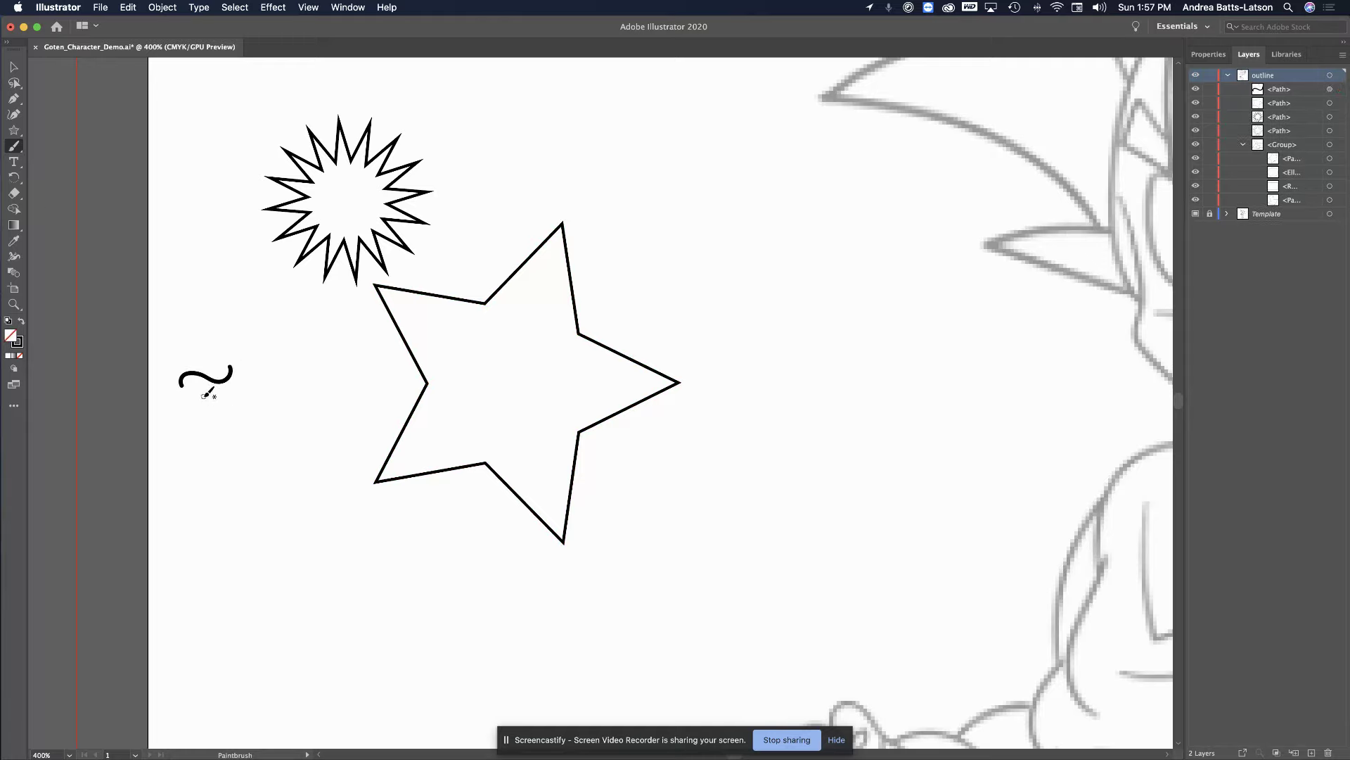
Try two short brush strokes just below the small wavy stroke and remove them again
drag(209, 395, 204, 391)
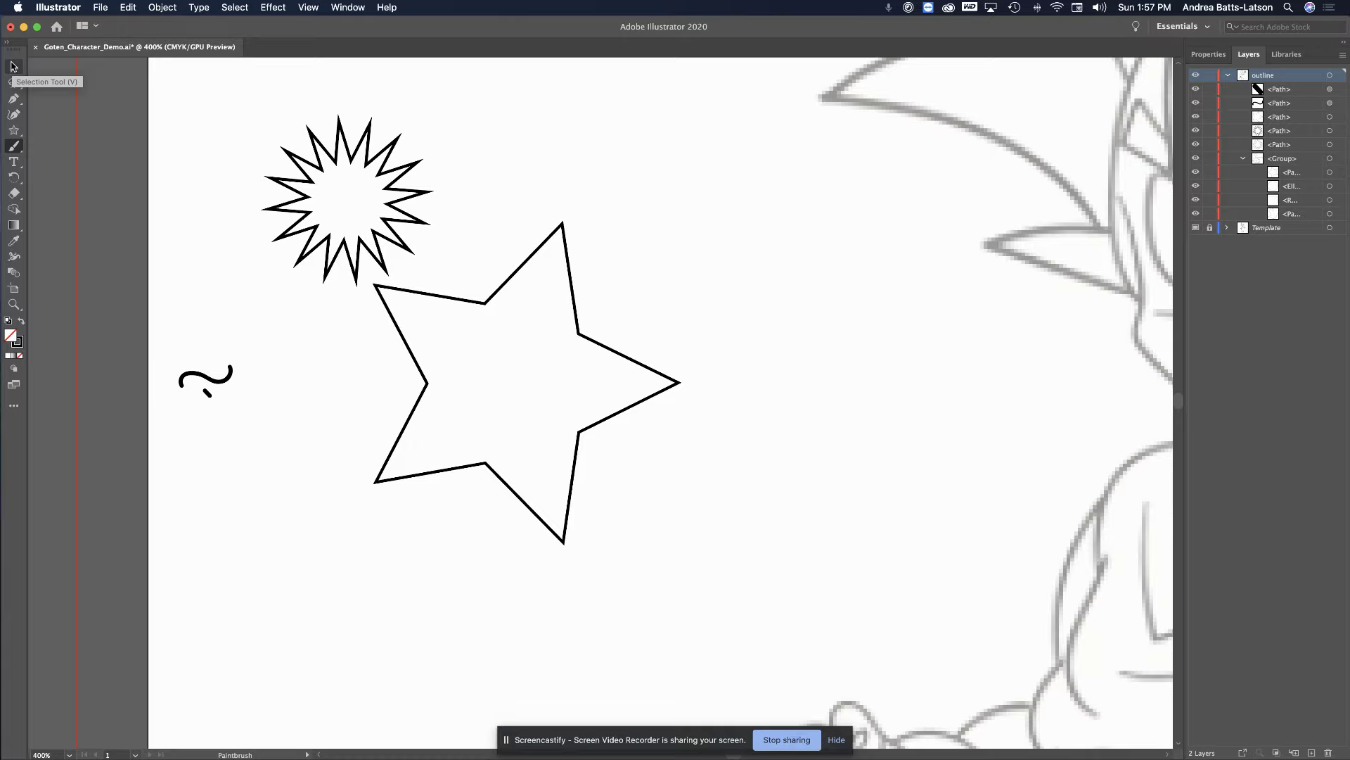
key(super+z)
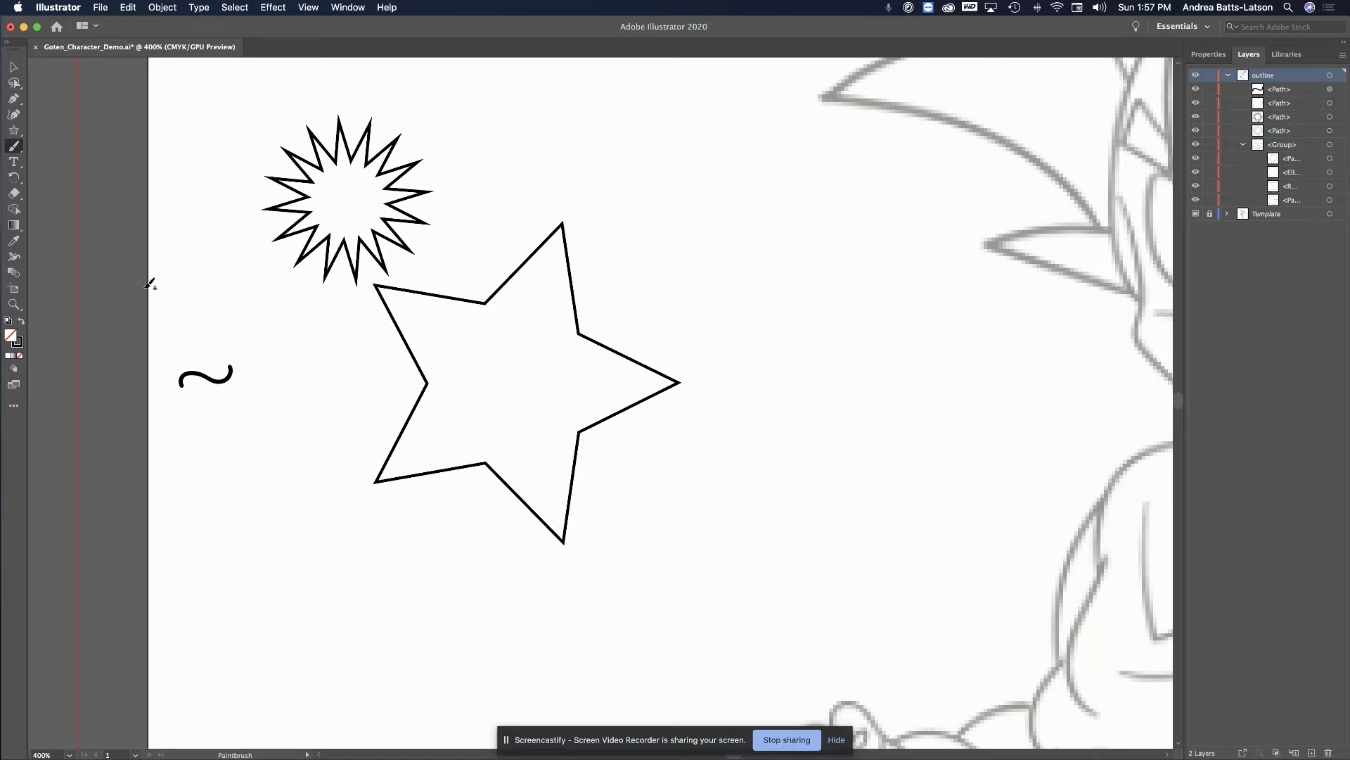
drag(181, 385, 195, 399)
click(14, 66)
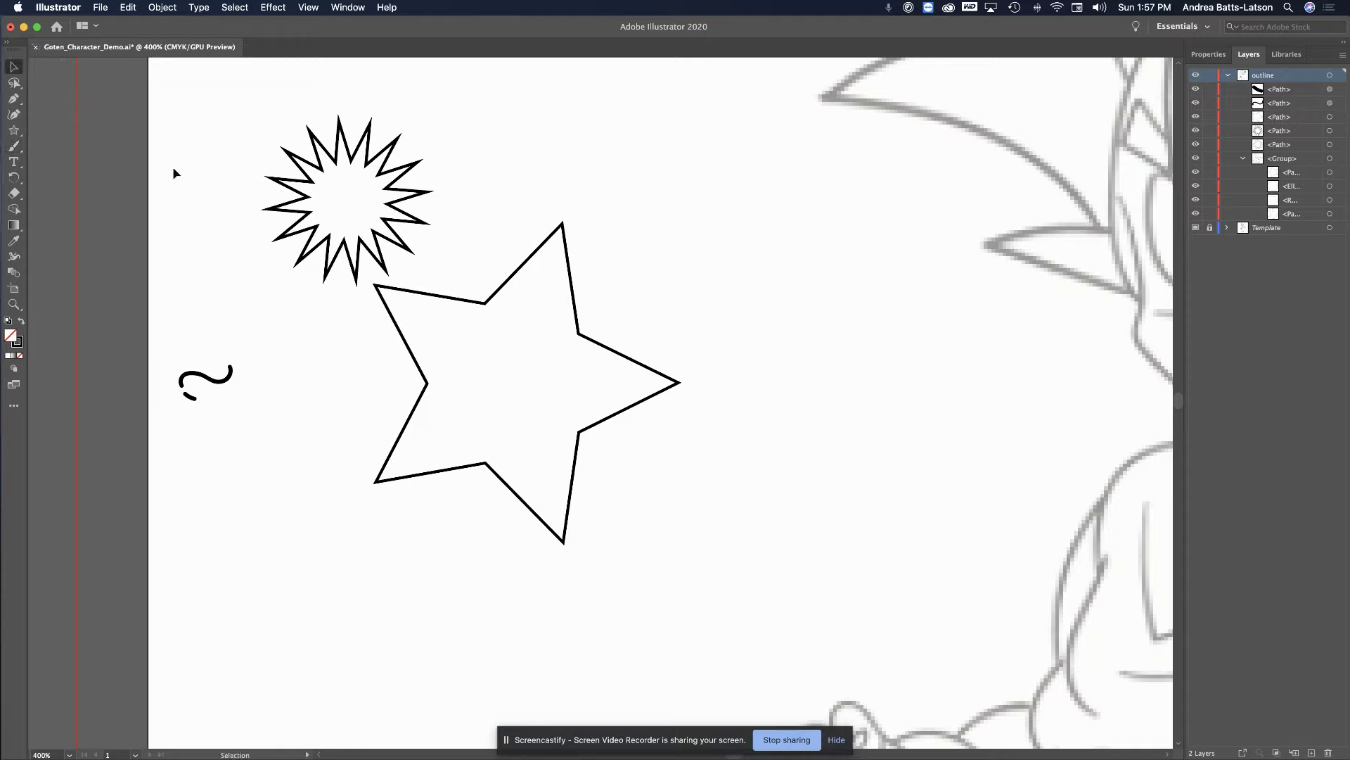
drag(195, 395, 238, 430)
key(Delete)
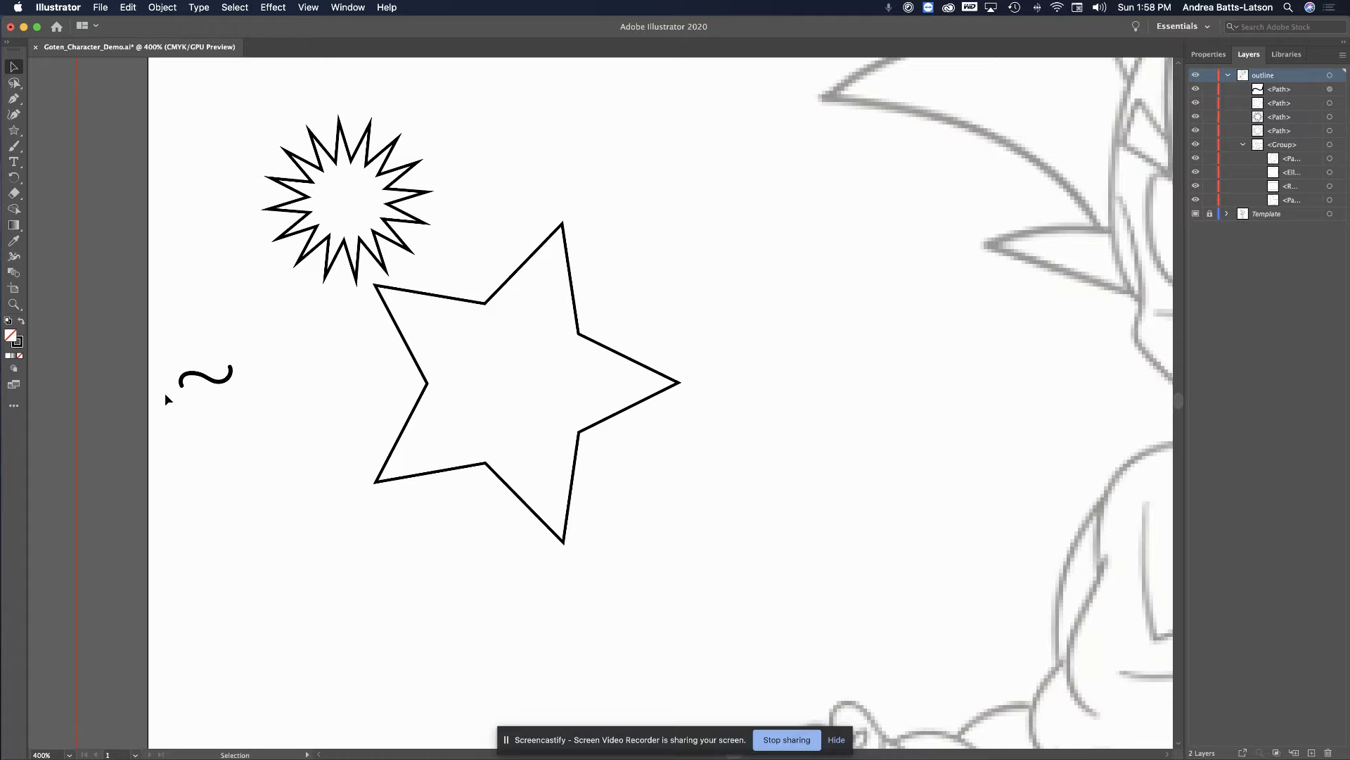
Delete the large five-pointed star beside the wavy stroke
scroll(320, 394, up, 1)
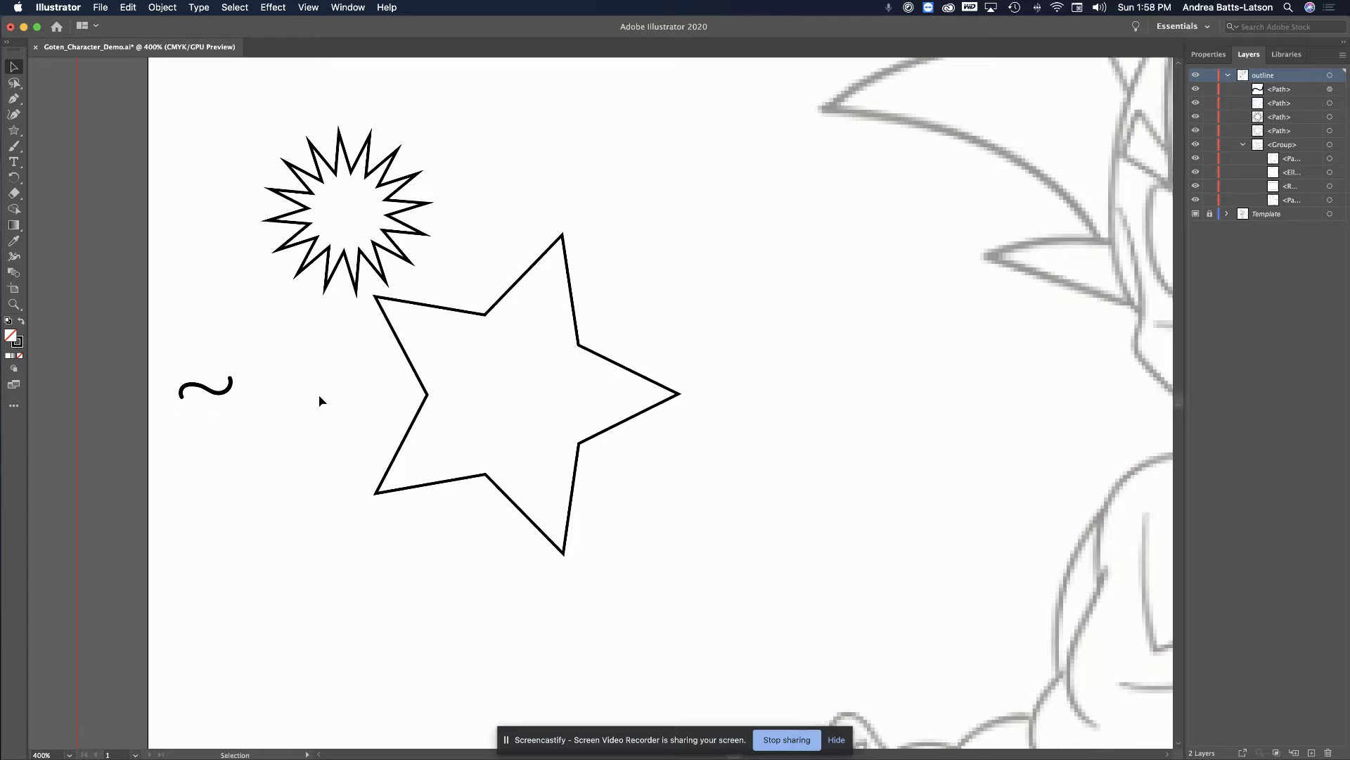
scroll(320, 399, down, 3)
scroll(160, 230, down, 3)
click(413, 279)
key(Delete)
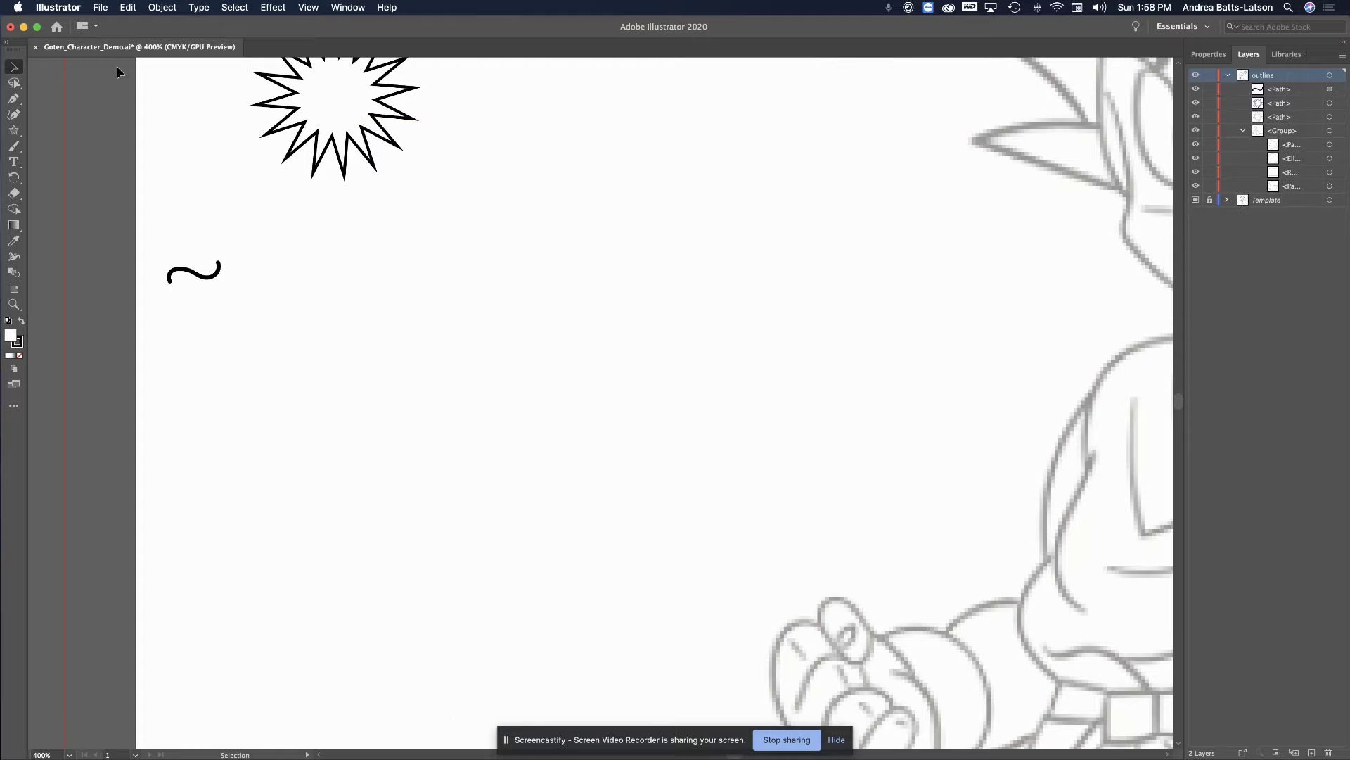
Draw a dense burst of concentric five-pointed stars with the Star tool below the many-pointed star and deselect it
click(15, 131)
mouse_move(336, 264)
mouse_down()
mouse_move(398, 314)
mouse_move(369, 318)
mouse_move(411, 335)
mouse_move(415, 374)
mouse_move(367, 381)
mouse_move(334, 413)
mouse_move(276, 384)
mouse_move(256, 419)
mouse_move(304, 439)
mouse_move(383, 392)
mouse_move(431, 335)
mouse_move(479, 374)
mouse_move(475, 415)
mouse_move(341, 295)
mouse_up()
key(asciitilde)
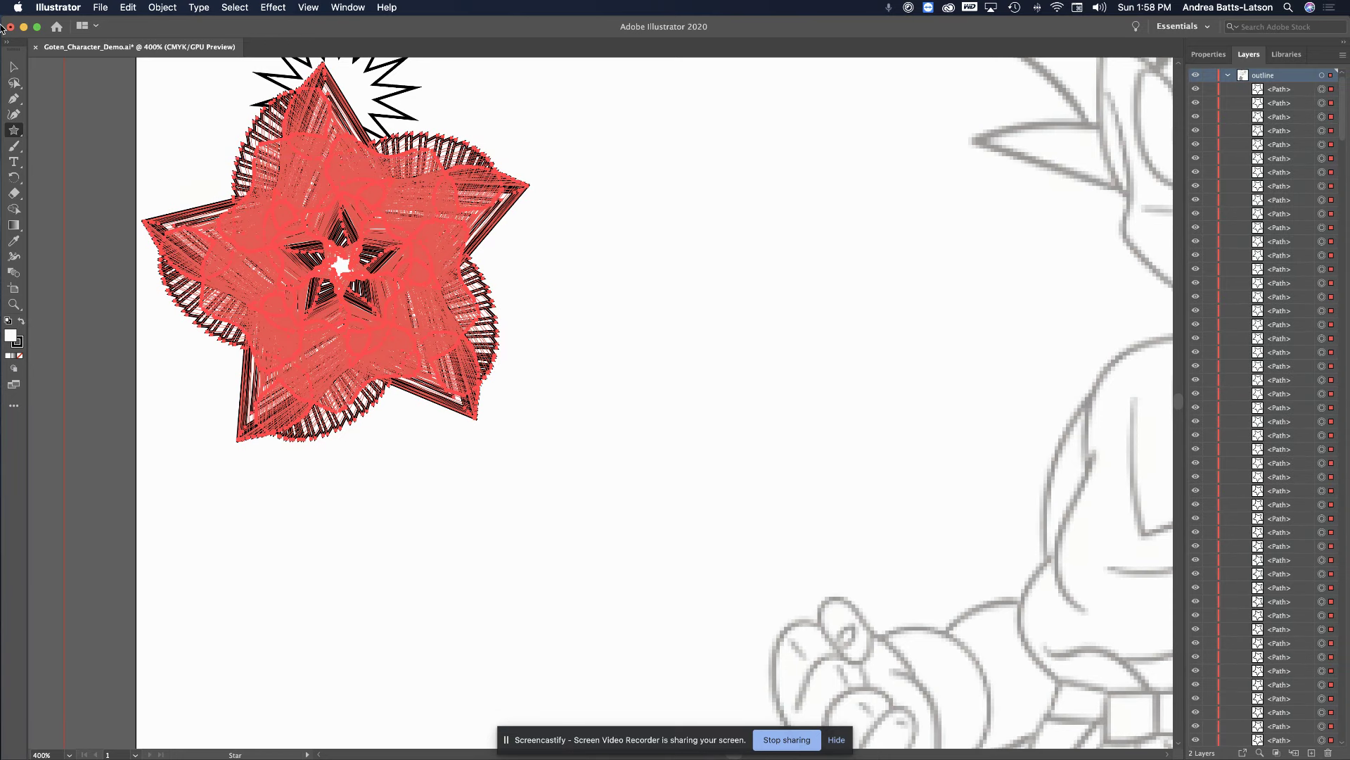
click(15, 68)
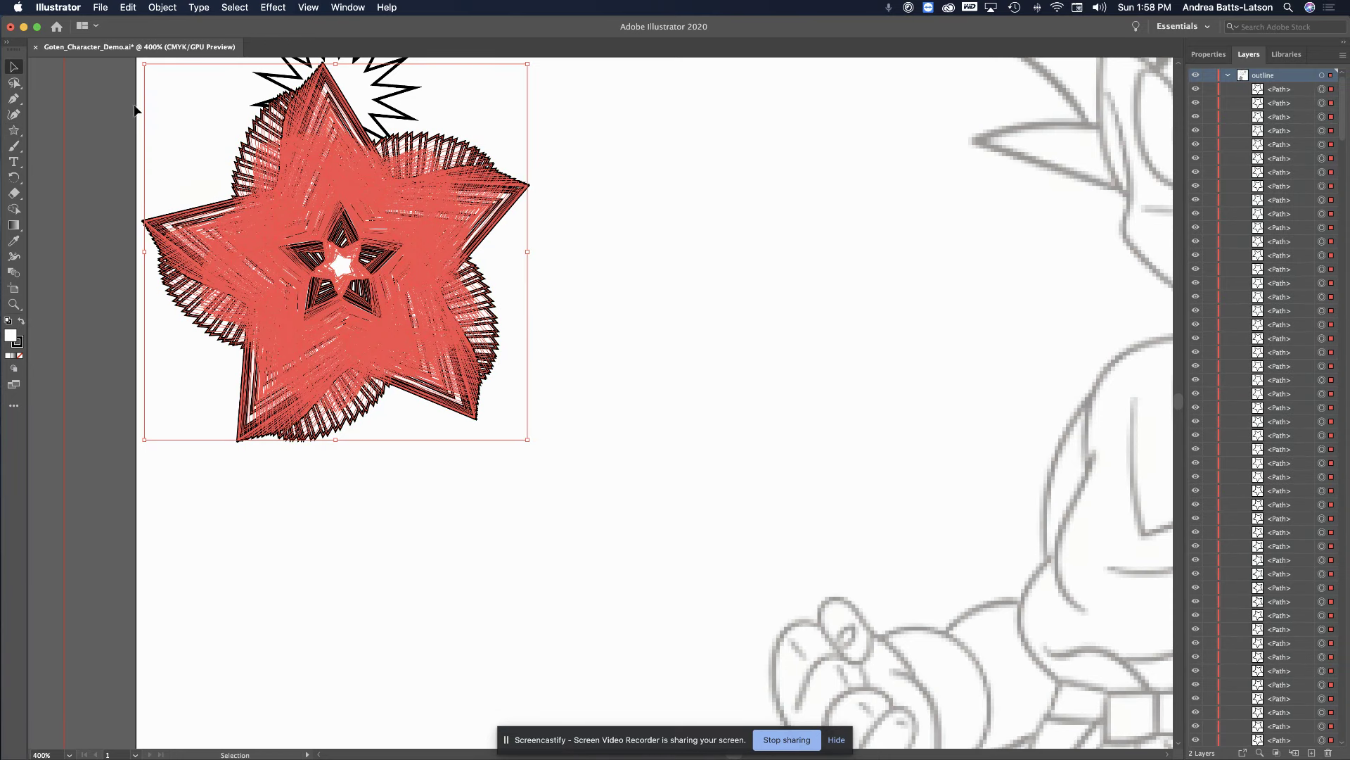
click(478, 513)
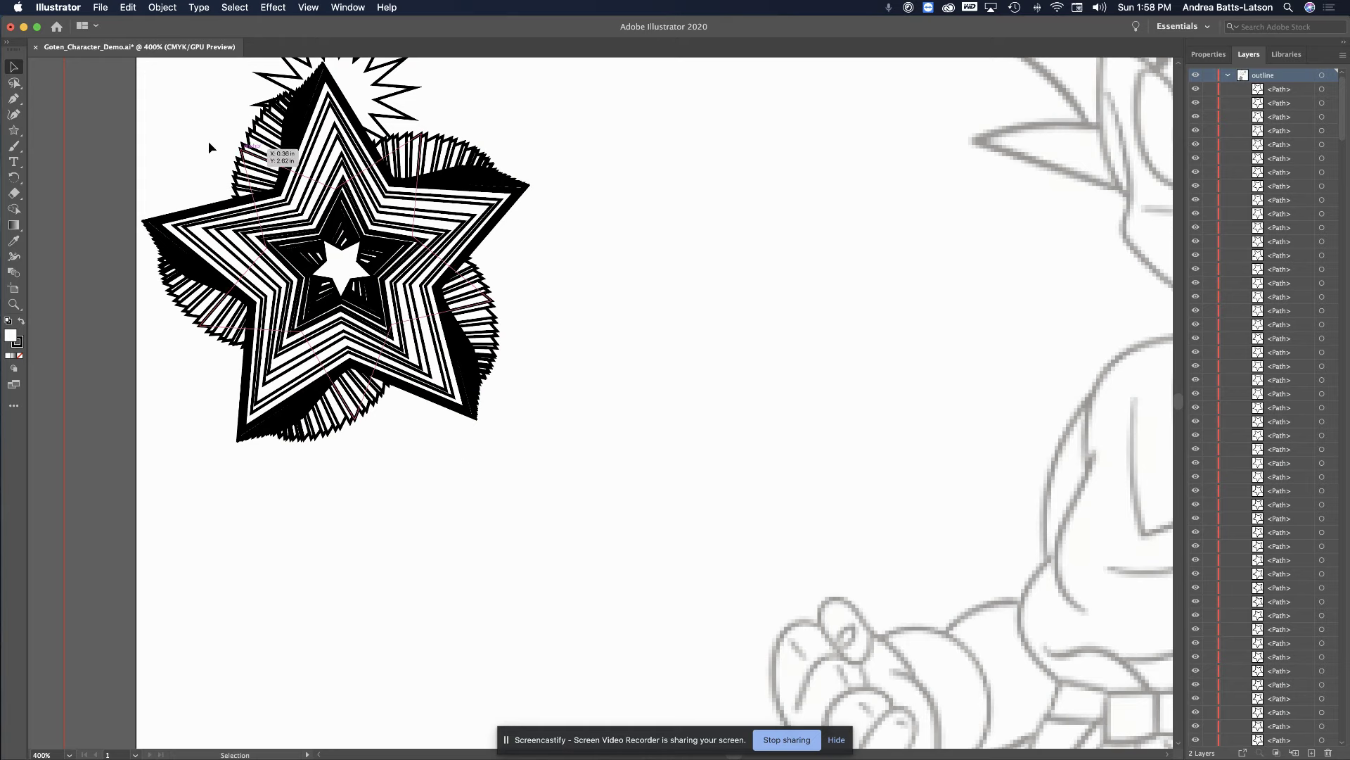
Try moving the outer stars of the burst together with the many-pointed star to the right, and undo the move
drag(202, 139, 643, 258)
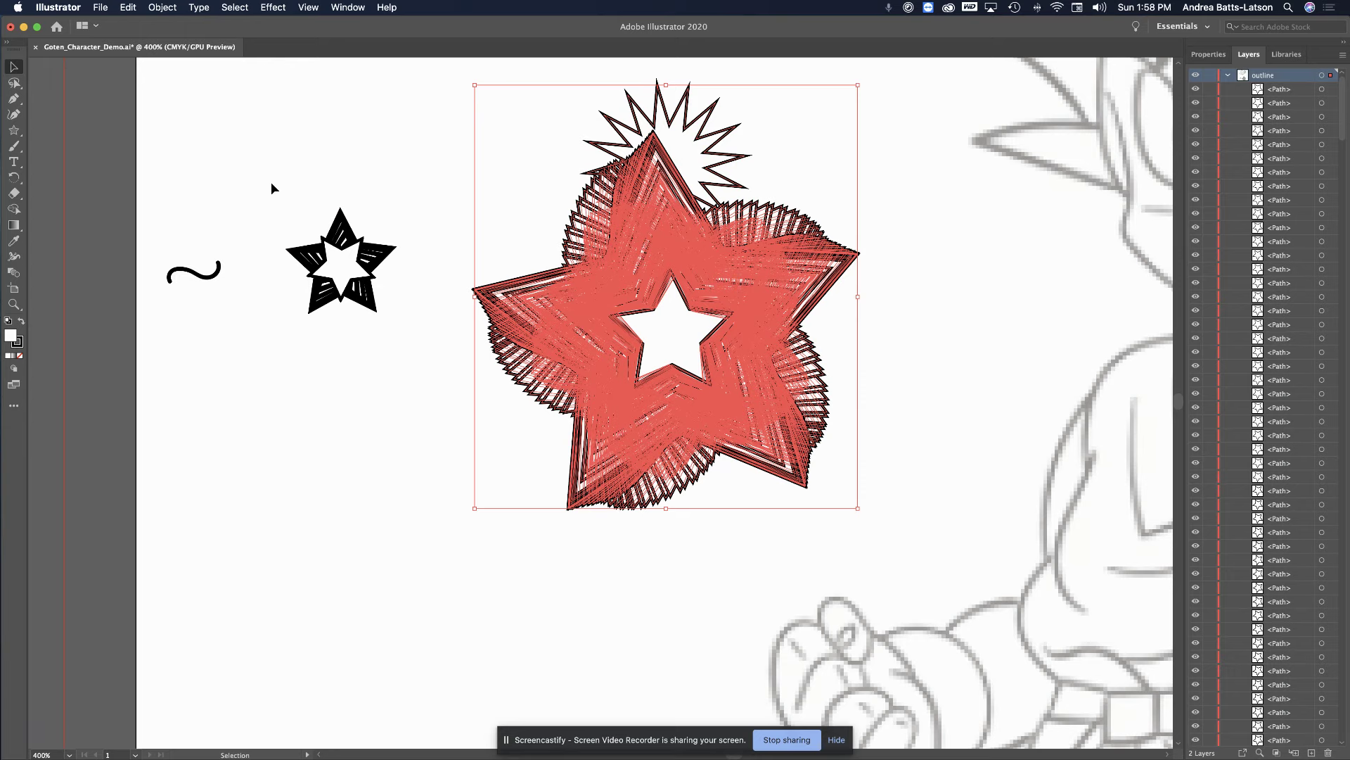
key(super+z)
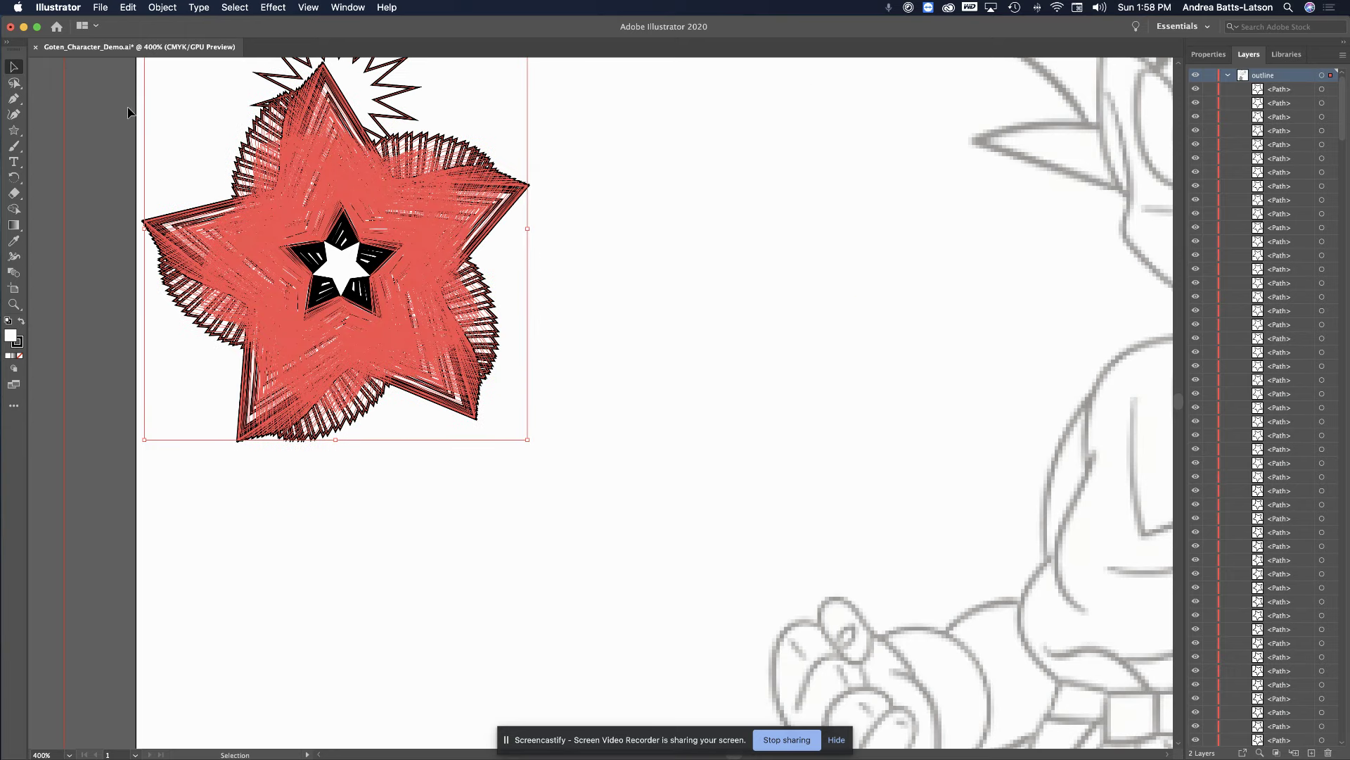
scroll(224, 135, up, 5)
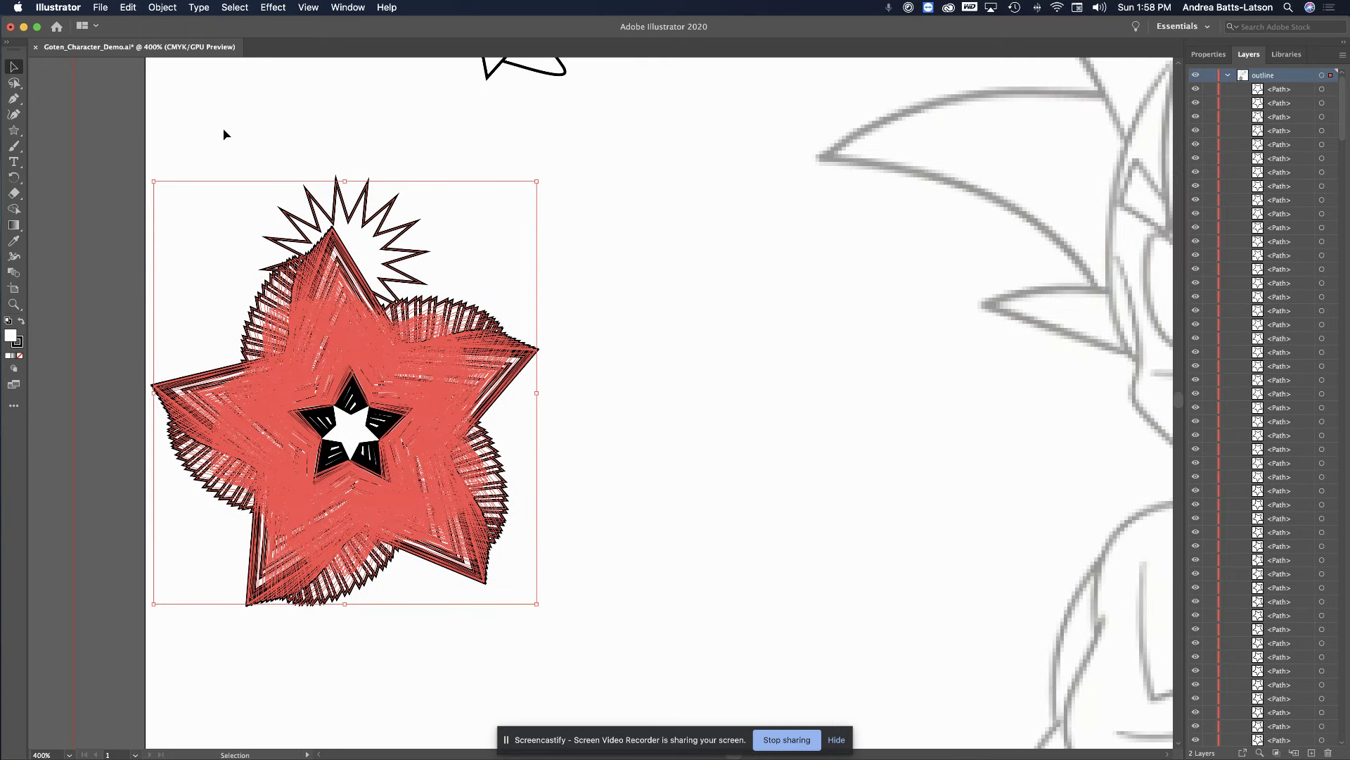
click(223, 135)
Select a single inner star within the burst and set its stroke color to red, FF0000
click(310, 307)
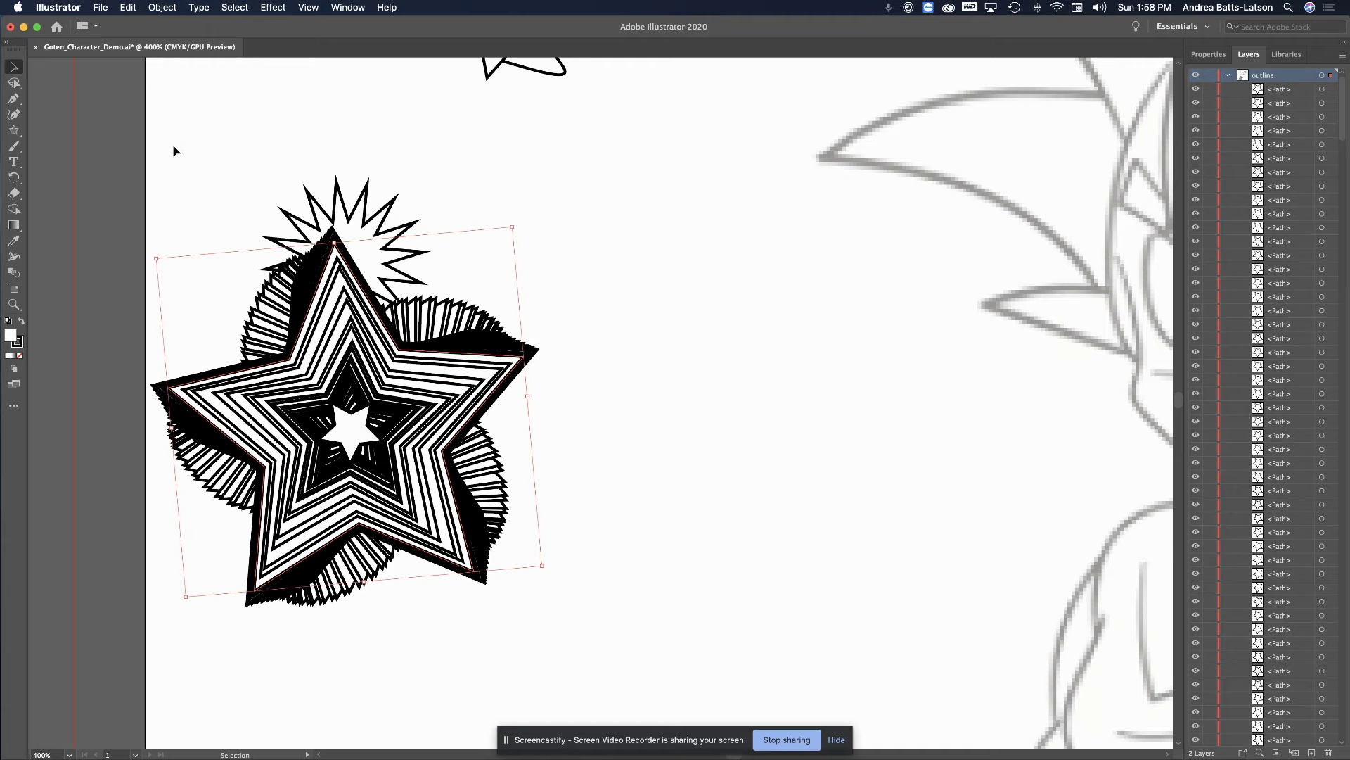
click(226, 187)
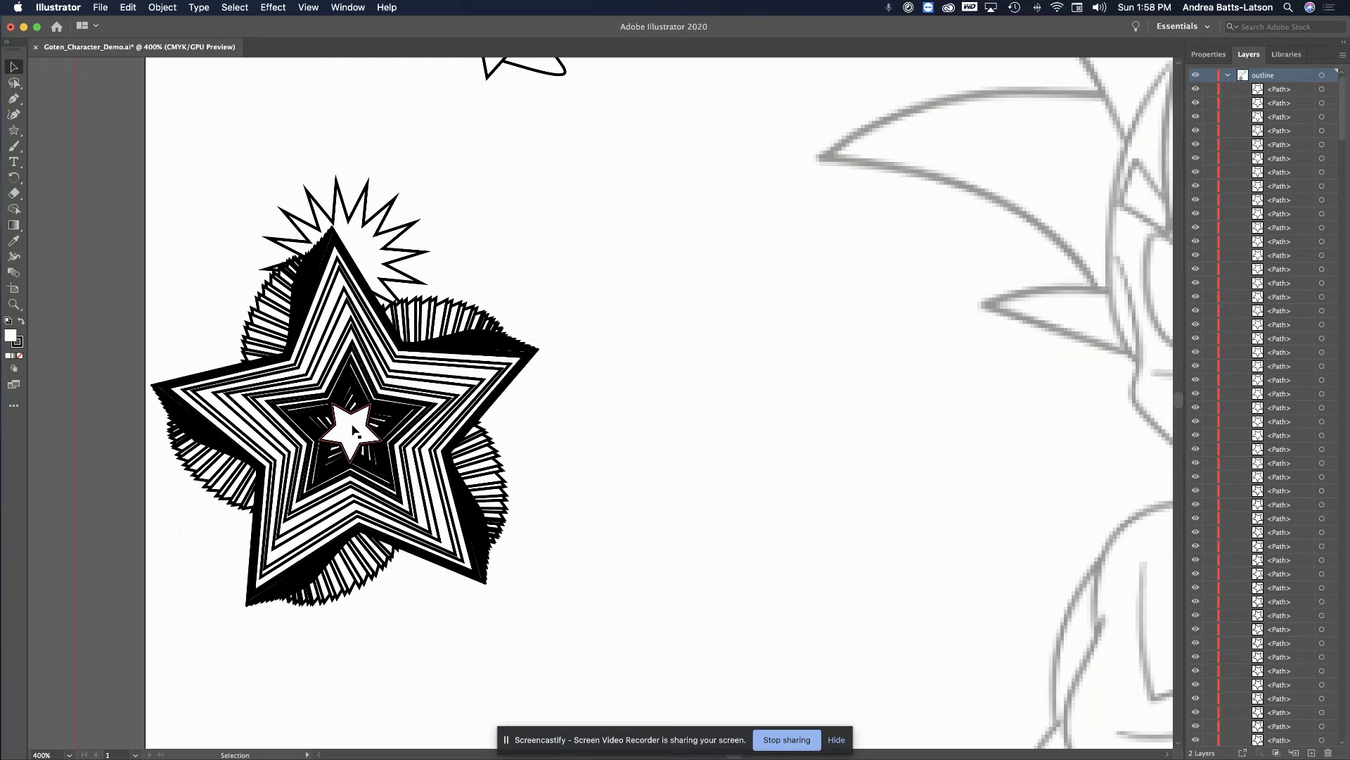
click(348, 397)
drag(348, 398, 351, 376)
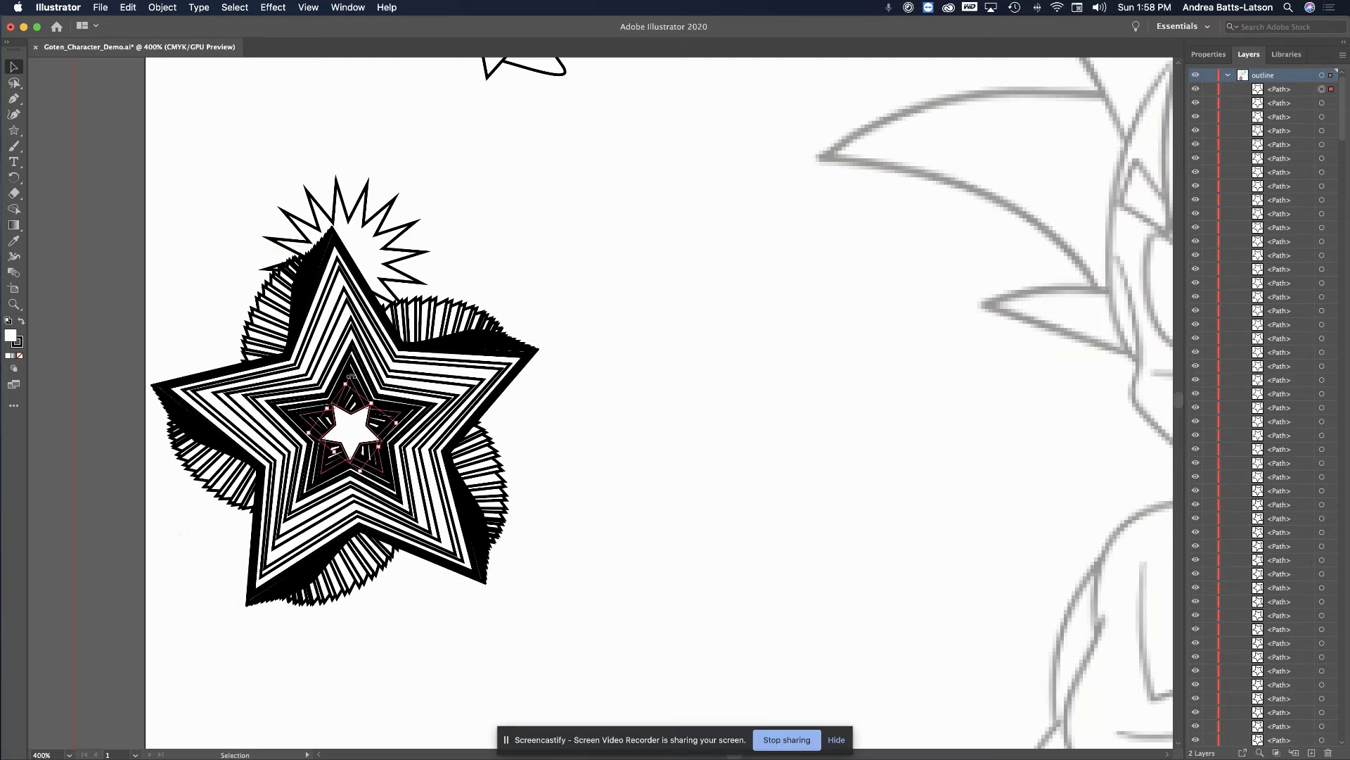
click(411, 410)
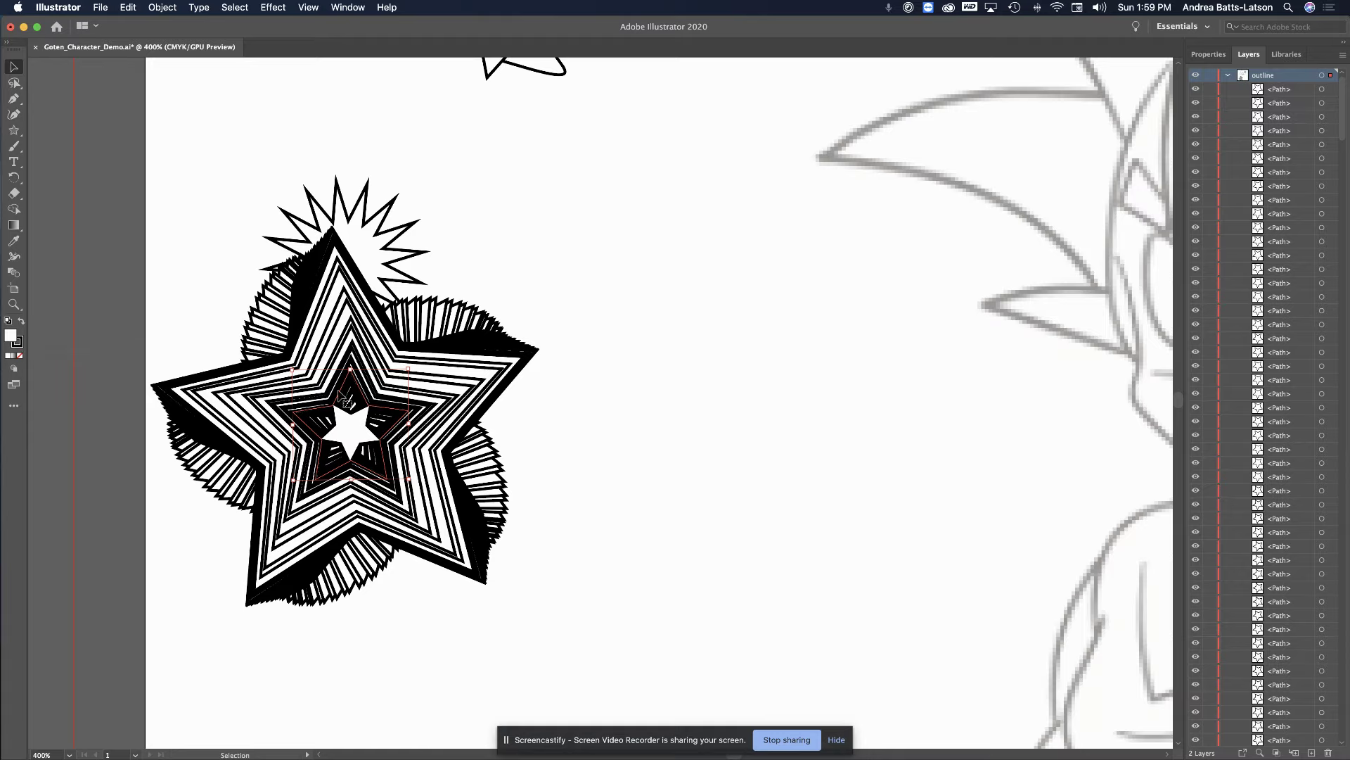
double_click(20, 350)
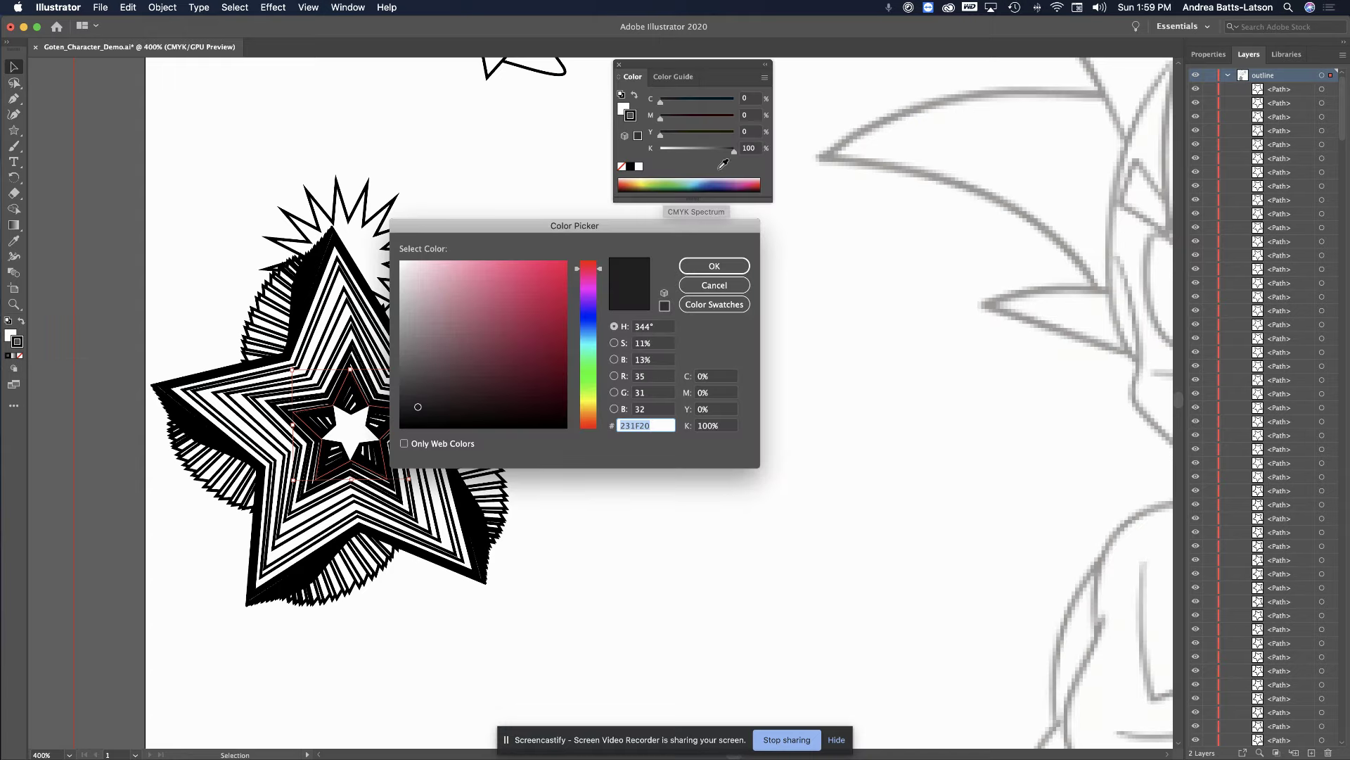
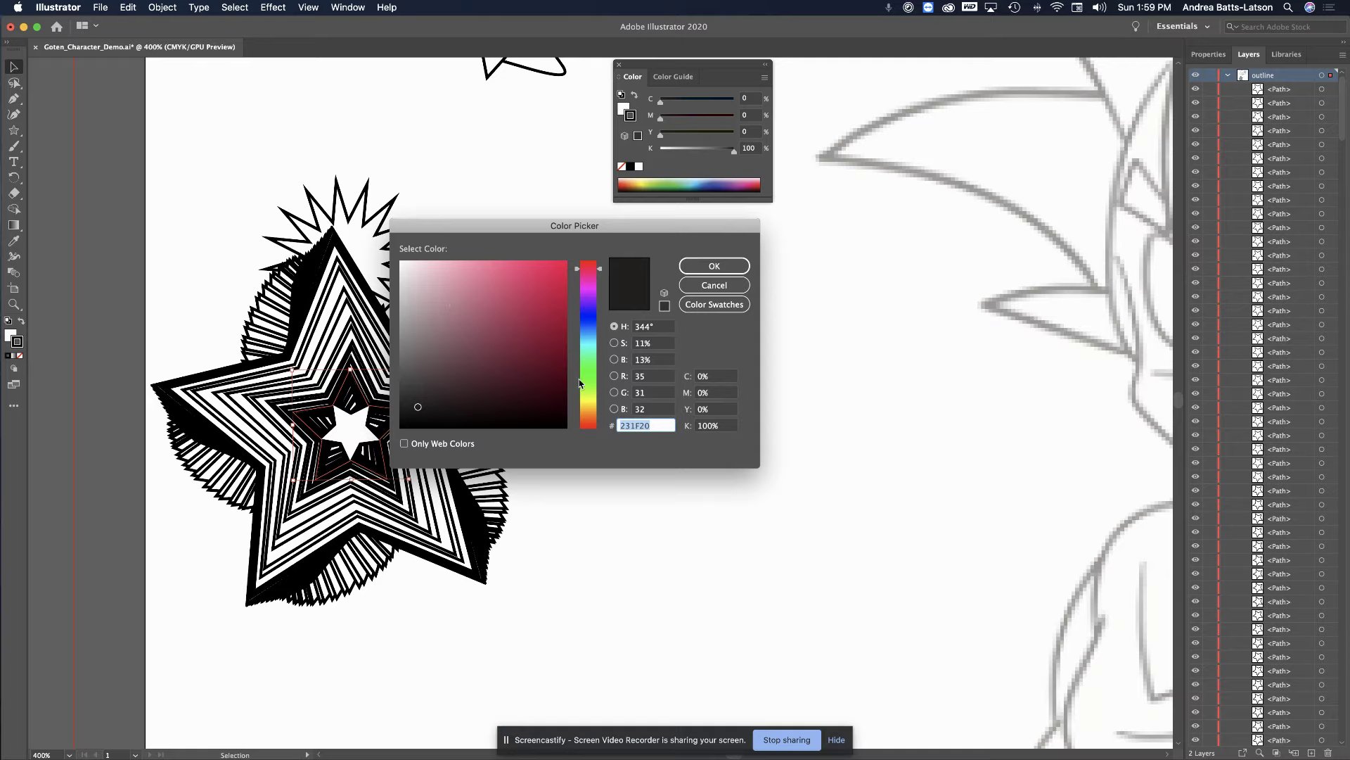
mouse_move(548, 308)
mouse_down()
mouse_move(563, 317)
mouse_move(571, 240)
mouse_move(589, 402)
mouse_move(589, 259)
mouse_up()
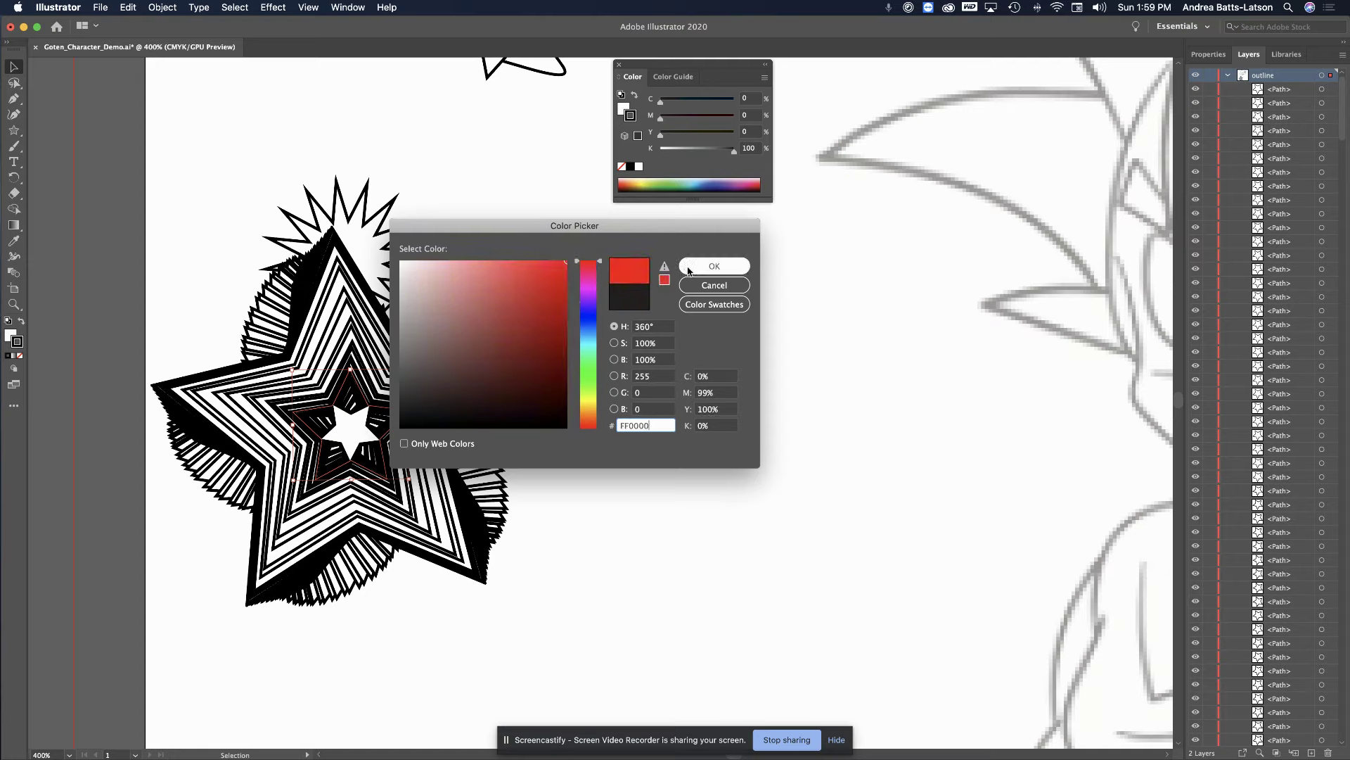
click(714, 266)
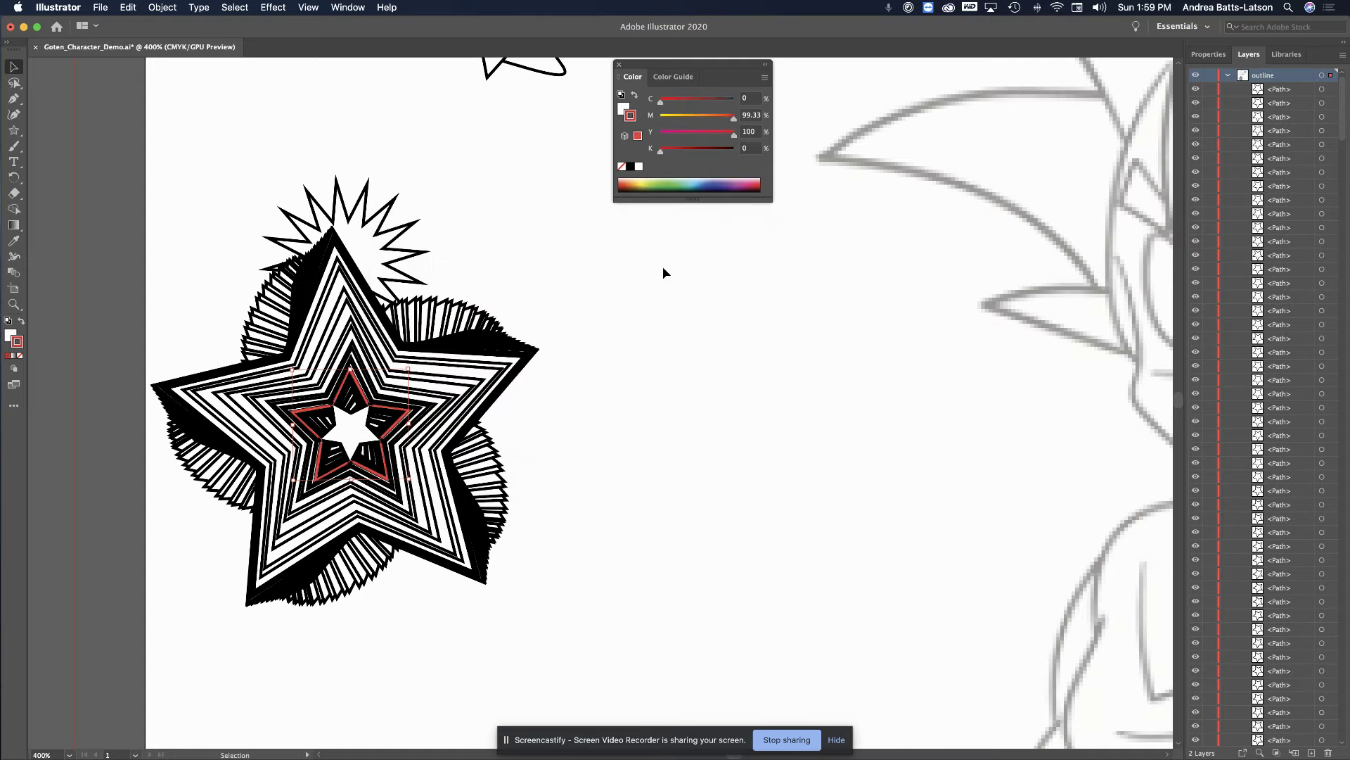
Move the red-stroked star out of the burst's center onto its upper-right arm and deselect it
click(13, 67)
click(200, 117)
drag(294, 415, 393, 376)
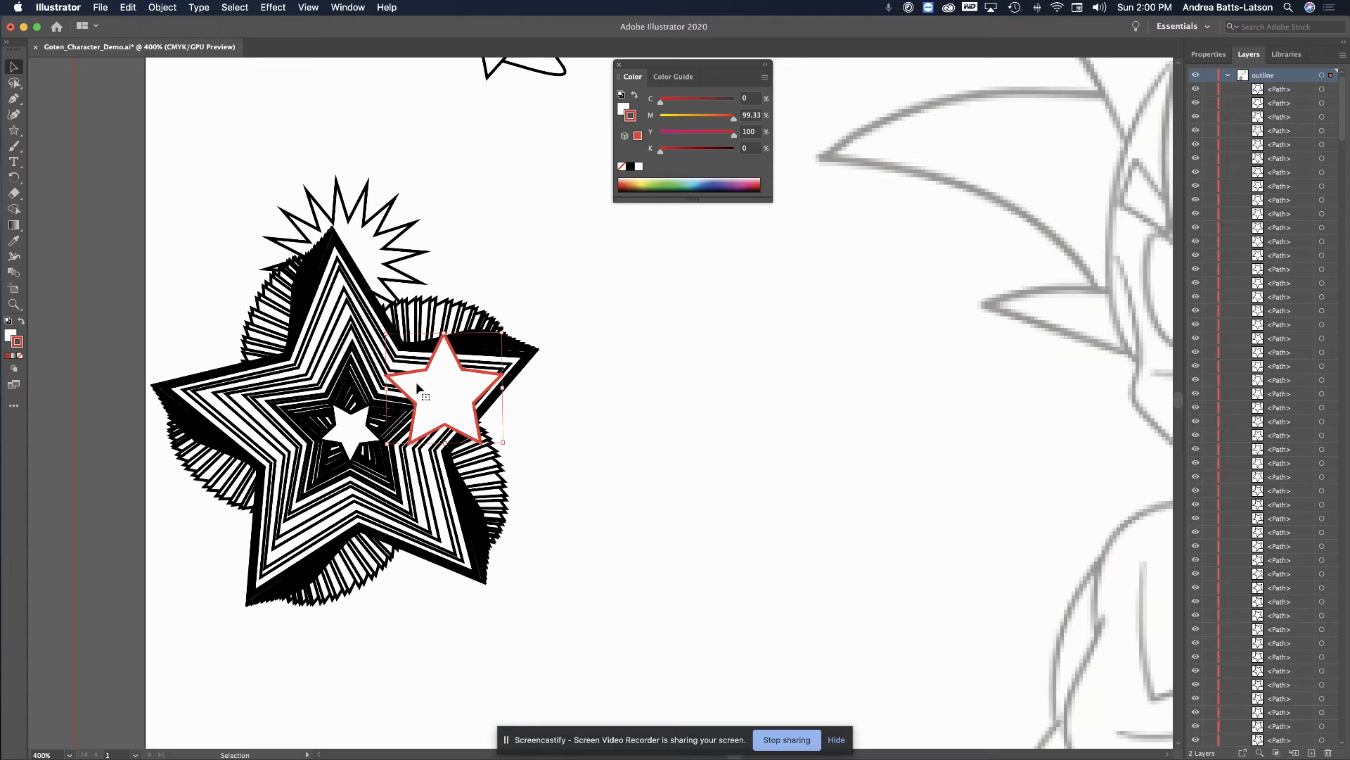
click(223, 226)
Select two of the black inner stars one after the other to examine the stacked paths, and clear the selection
click(344, 407)
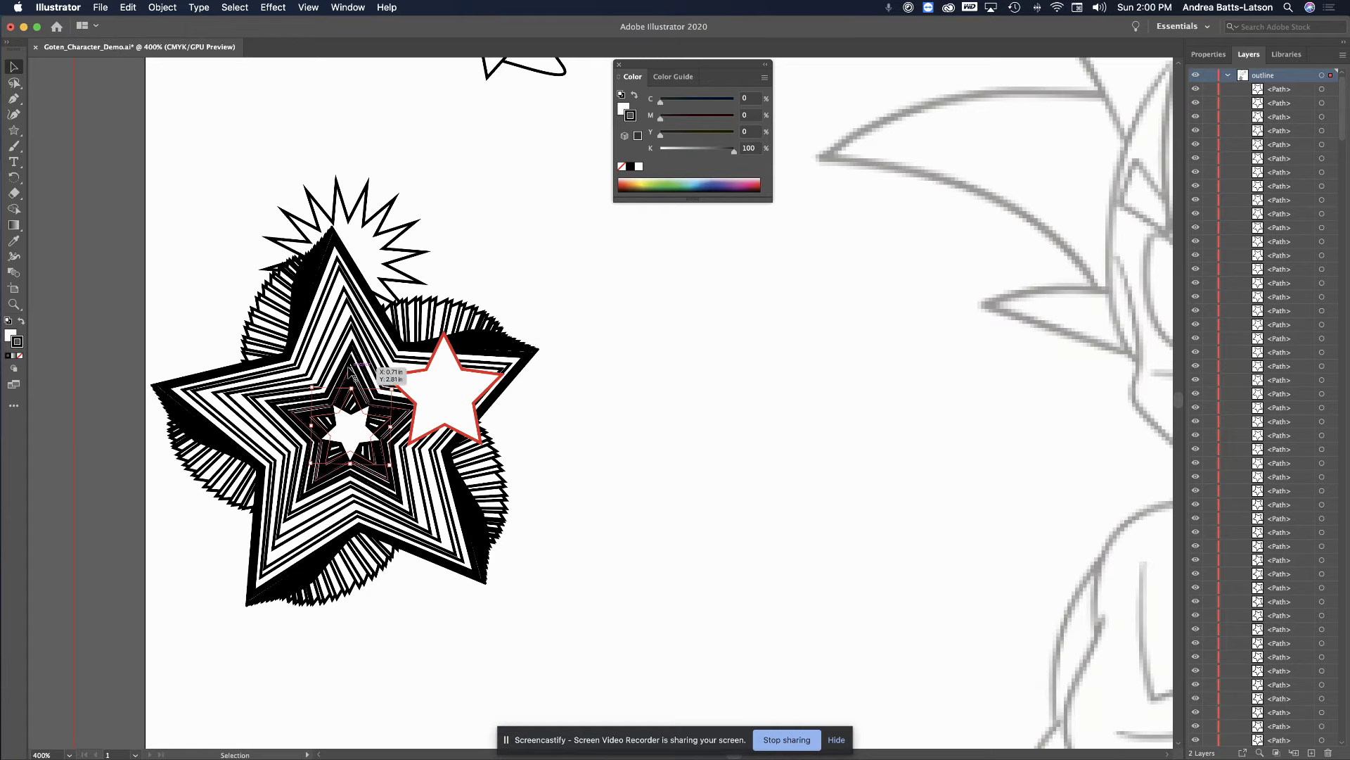
click(345, 379)
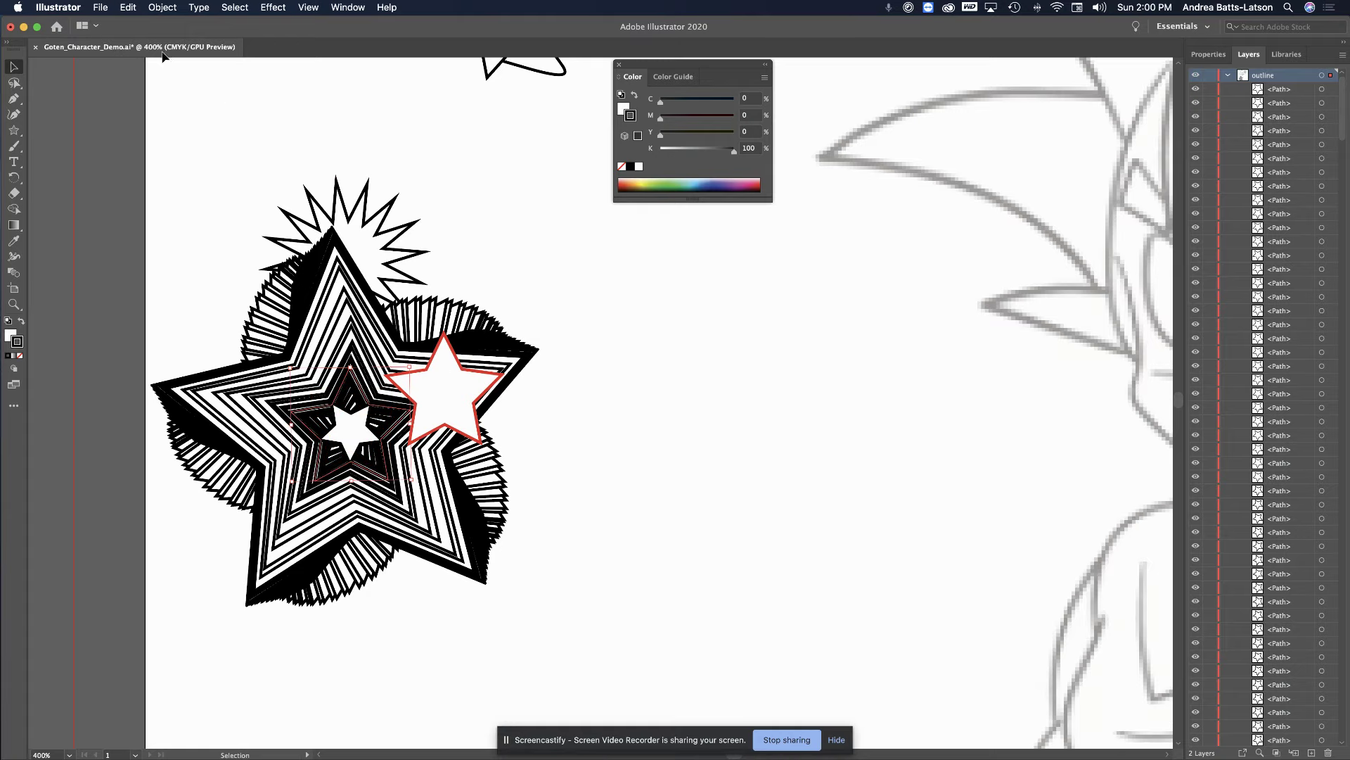
click(181, 113)
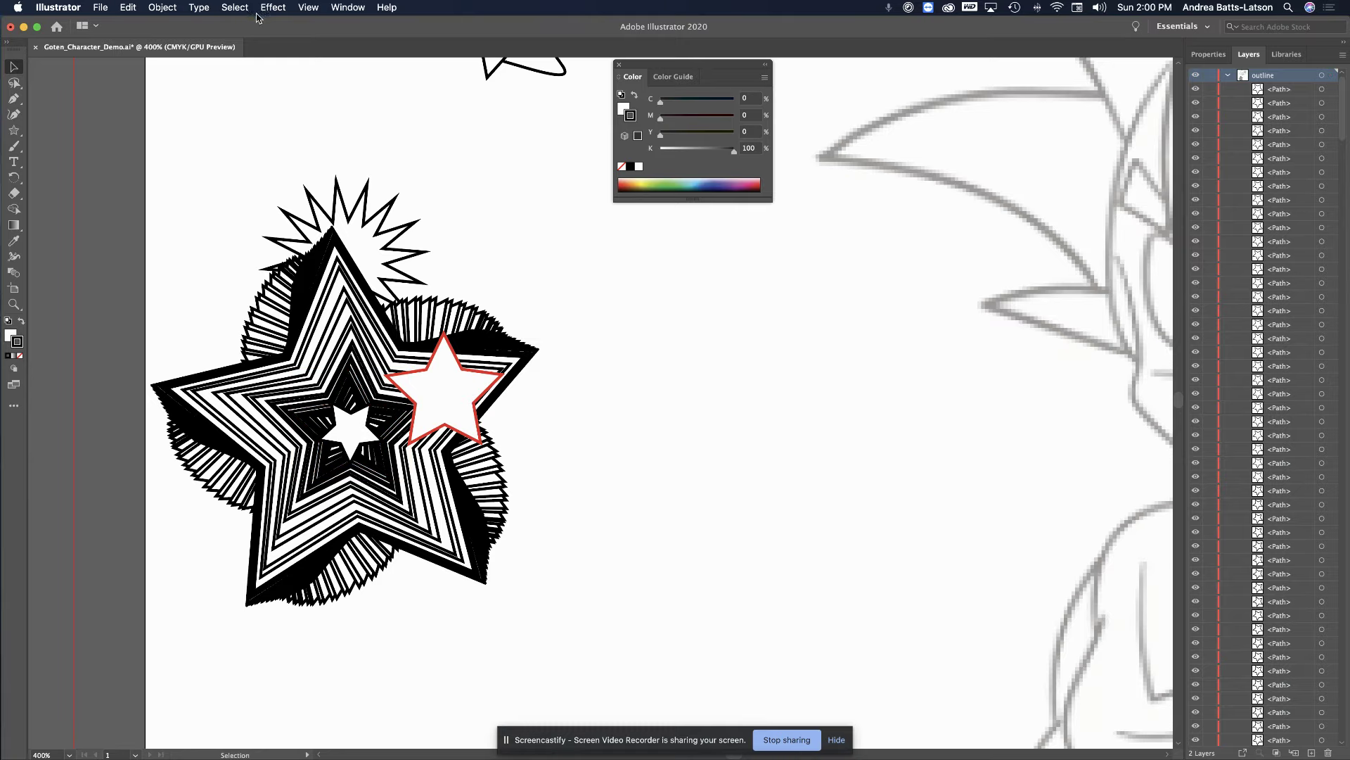
Switch the artwork to Outline view and toggle between outlines and preview to compare the stacked star paths, ending in preview
click(313, 9)
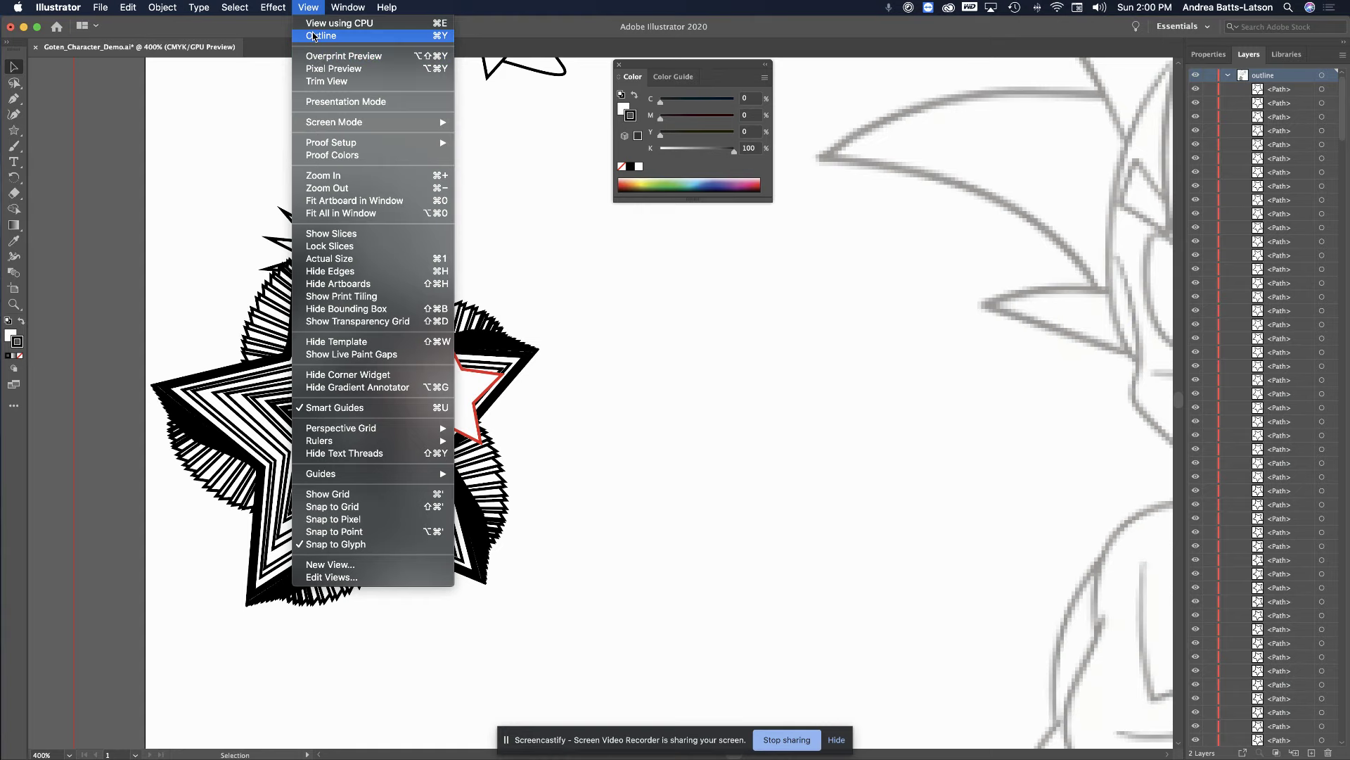
click(314, 36)
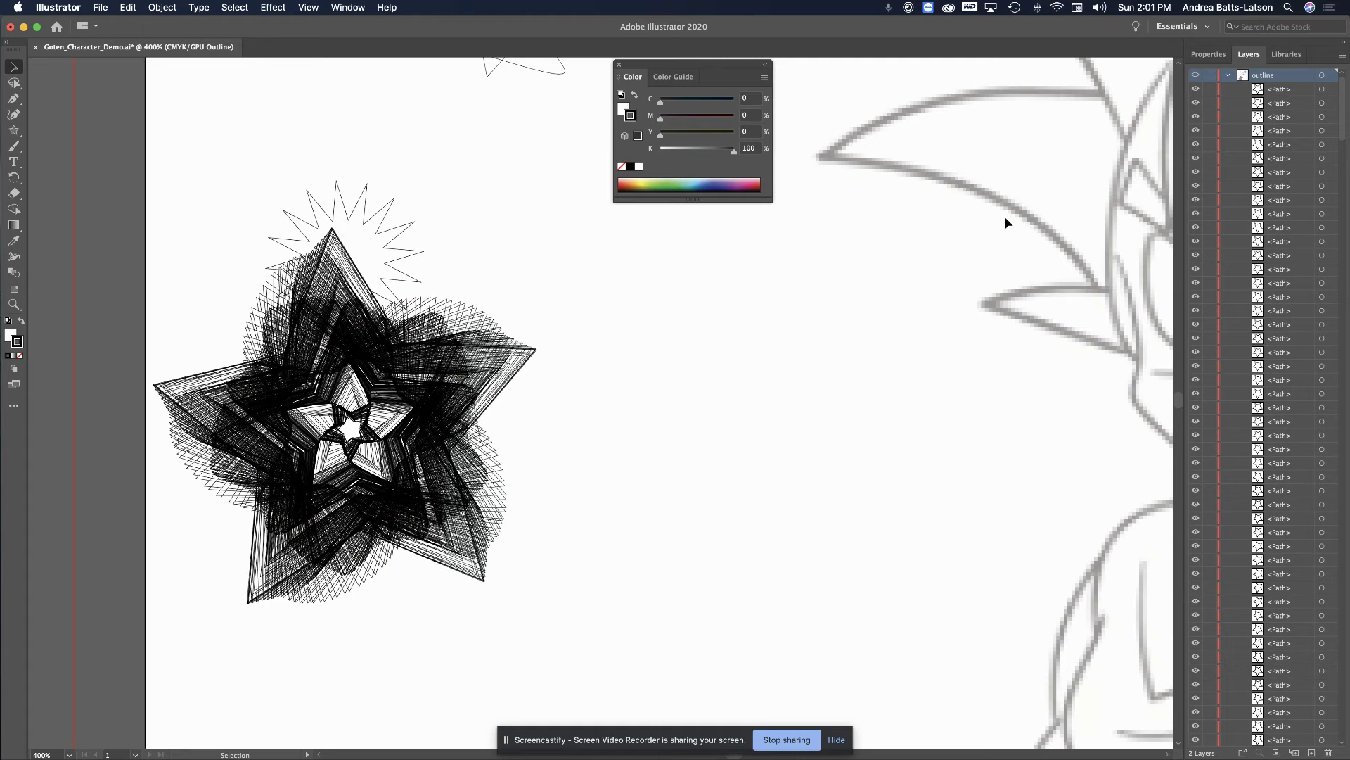
super+click(1196, 77)
key(super+y)
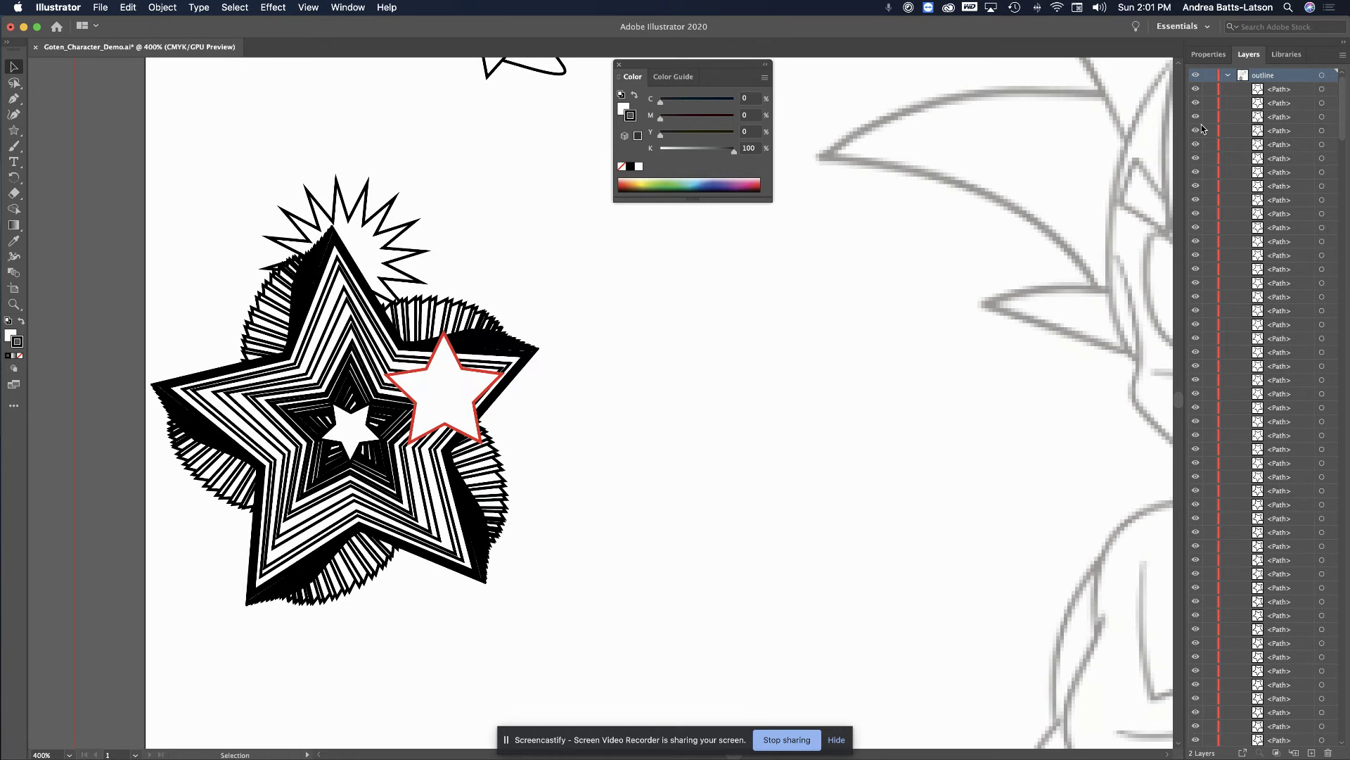
key(super+y)
key(super+y)
key(super+y)
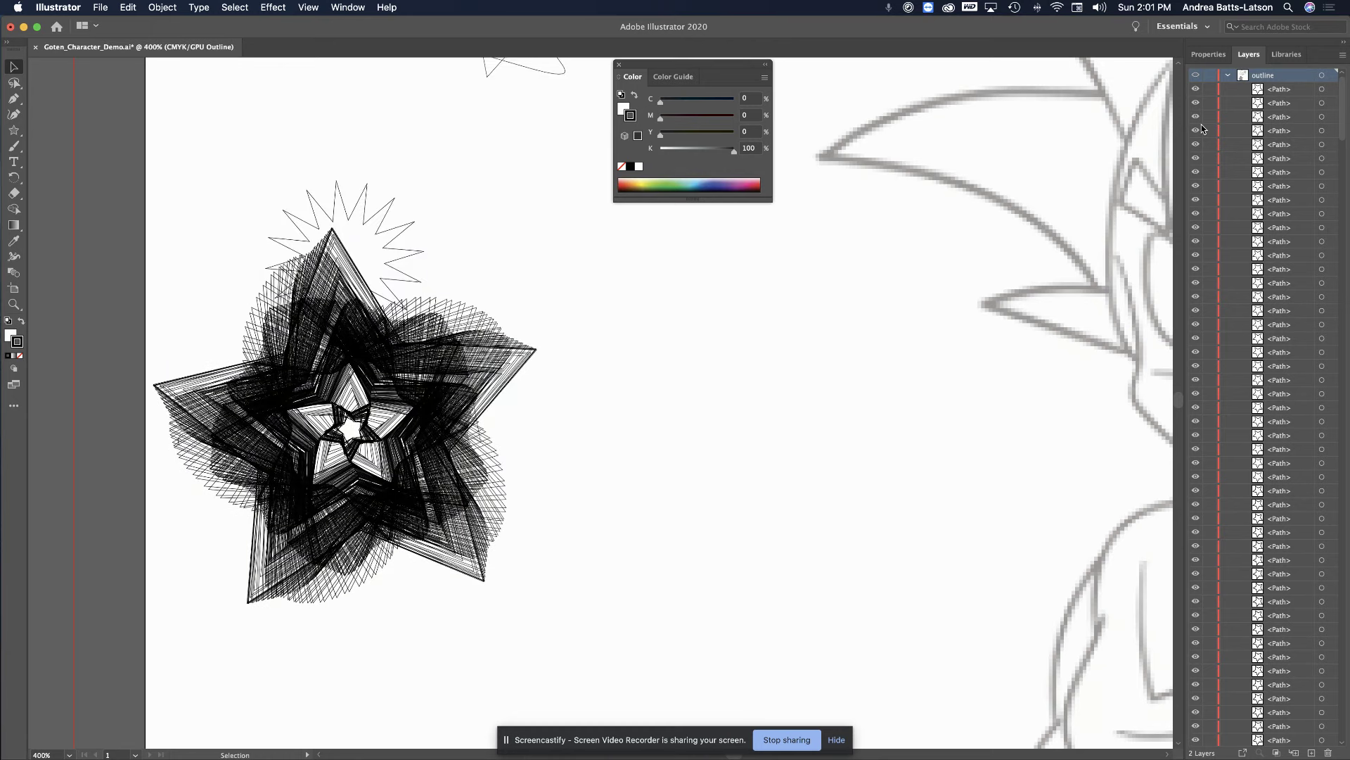
key(super+y)
key(super+y)
key(super+y)
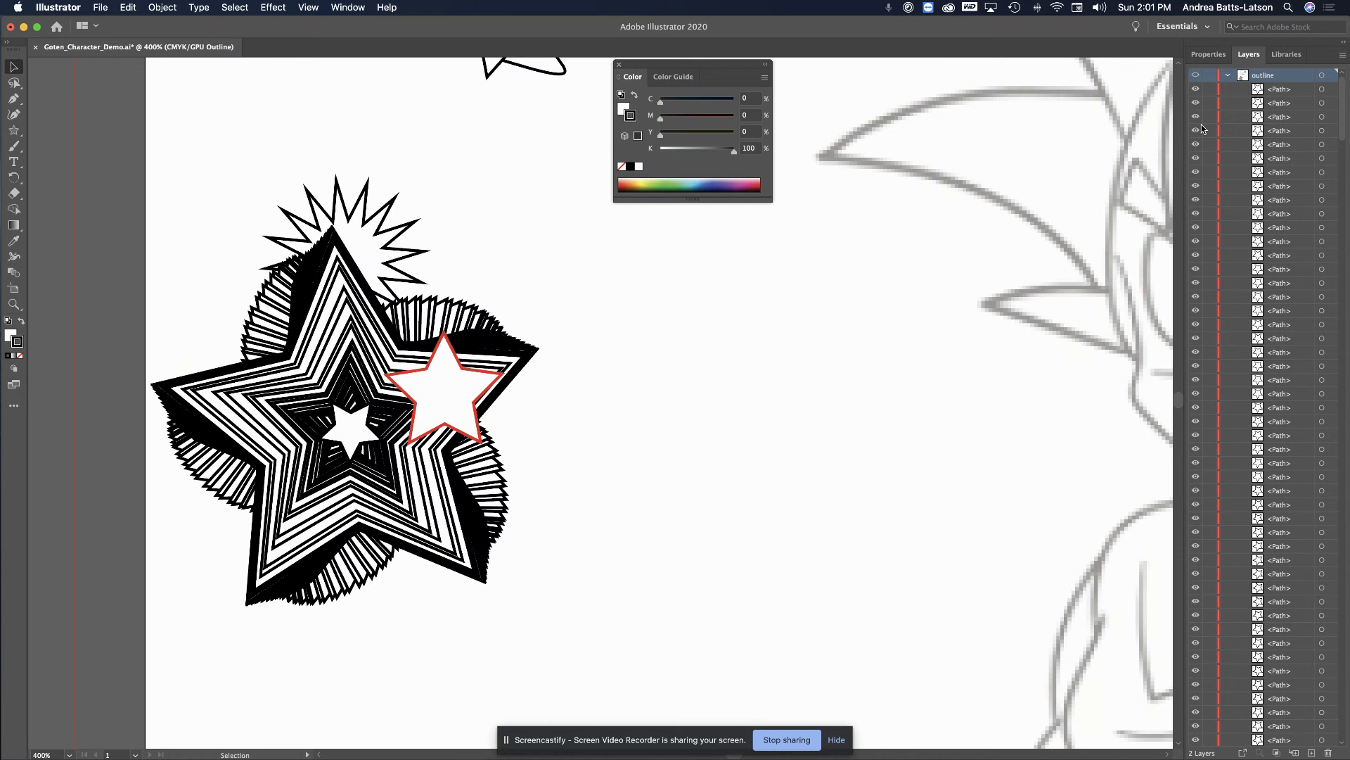
key(super+y)
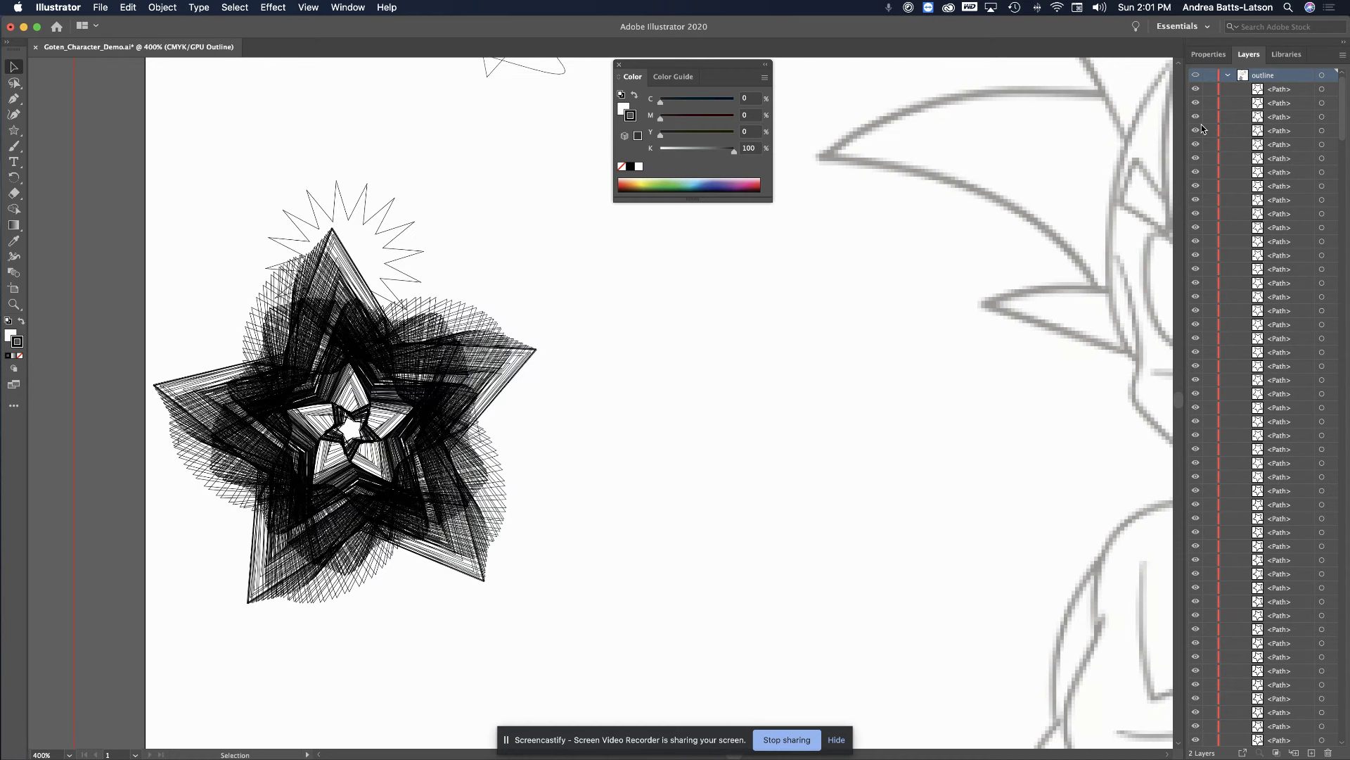
key(super+y)
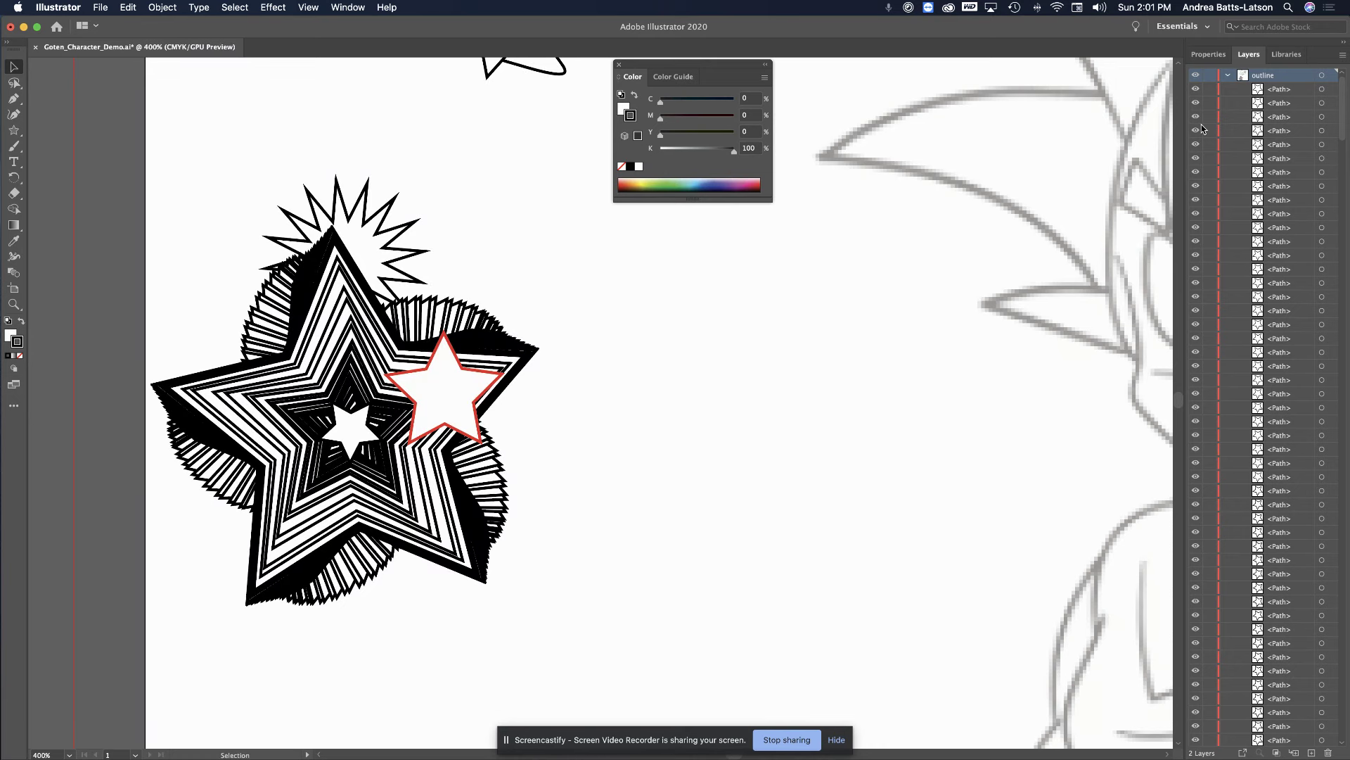
Check which keyboard shortcut is assigned to the Outline view command
click(559, 75)
click(313, 9)
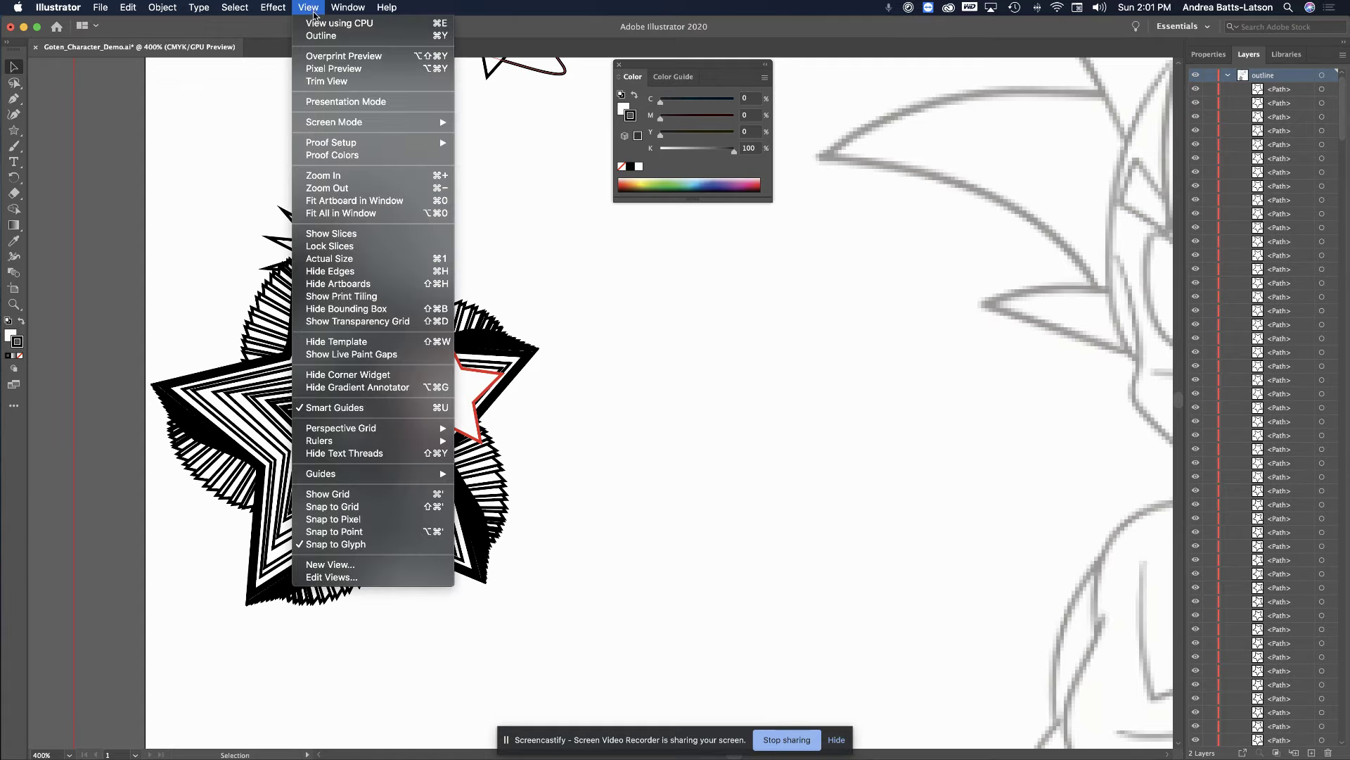
click(300, 9)
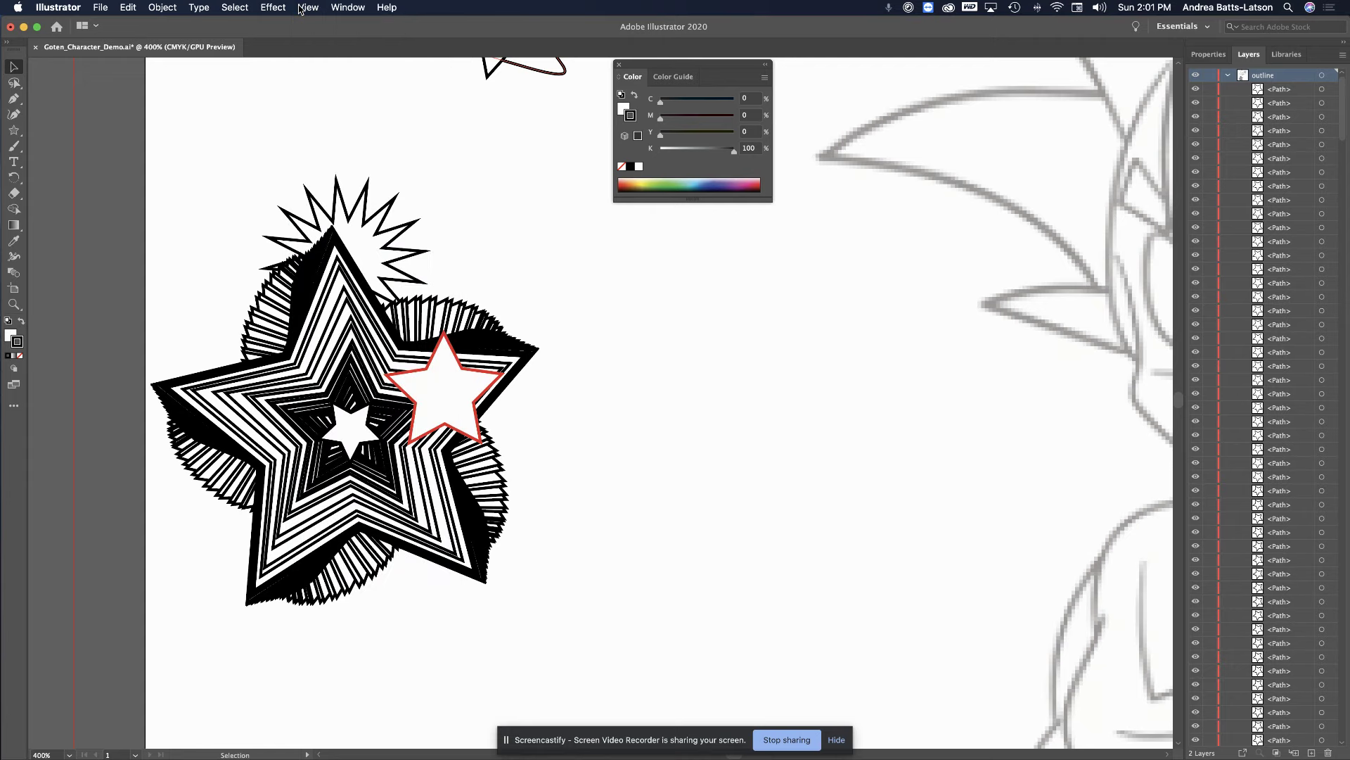
Flip repeatedly between Outline and GPU Preview using the looked-up shortcut, finishing in preview
key(super+u)
key(super+y)
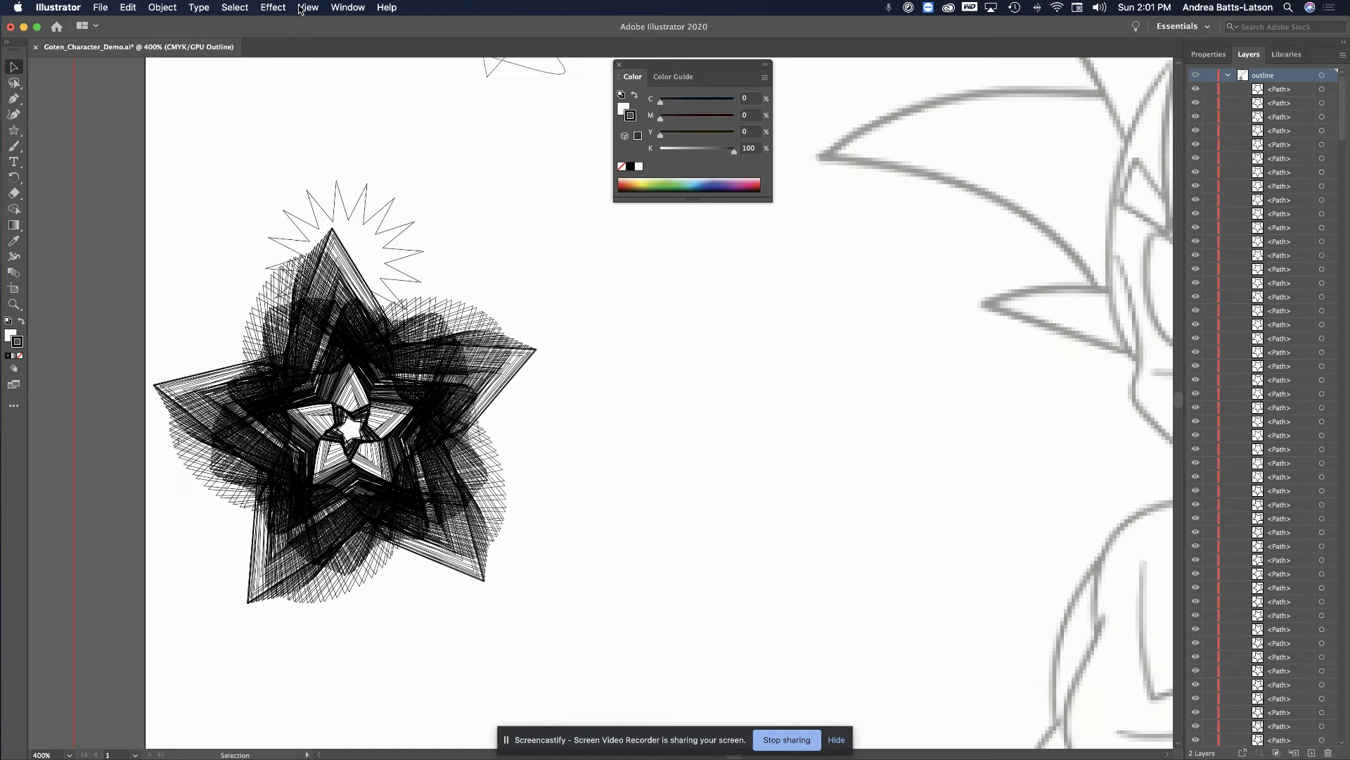
key(super+y)
key(super+y)
key(super+y)
key(super+y)
key(super+y)
key(super+y)
key(super+y)
key(super+y)
key(super+y)
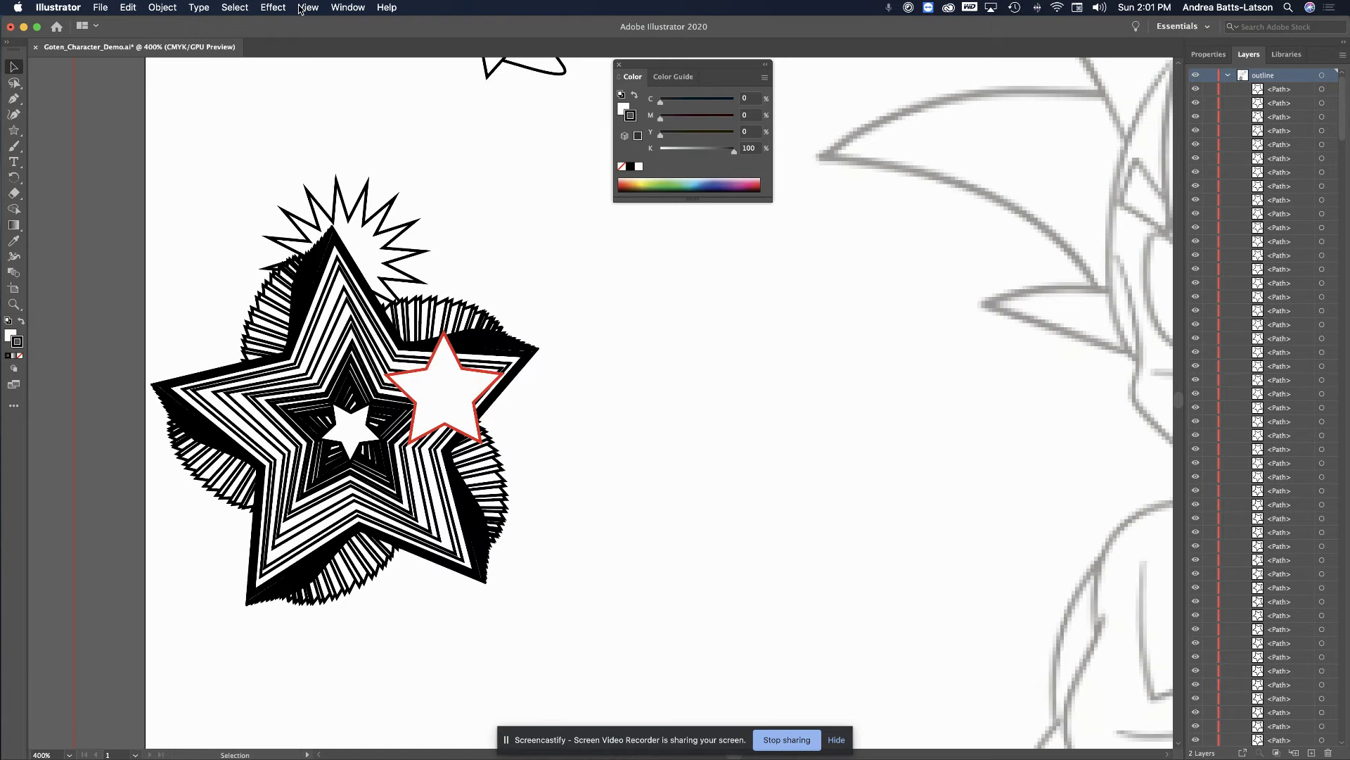
Keep alternating the star artwork between Outline view and GPU Preview to compare its bare paths with the painted strokes, ending in preview
key(super+y)
key(super+y)
key(super+y)
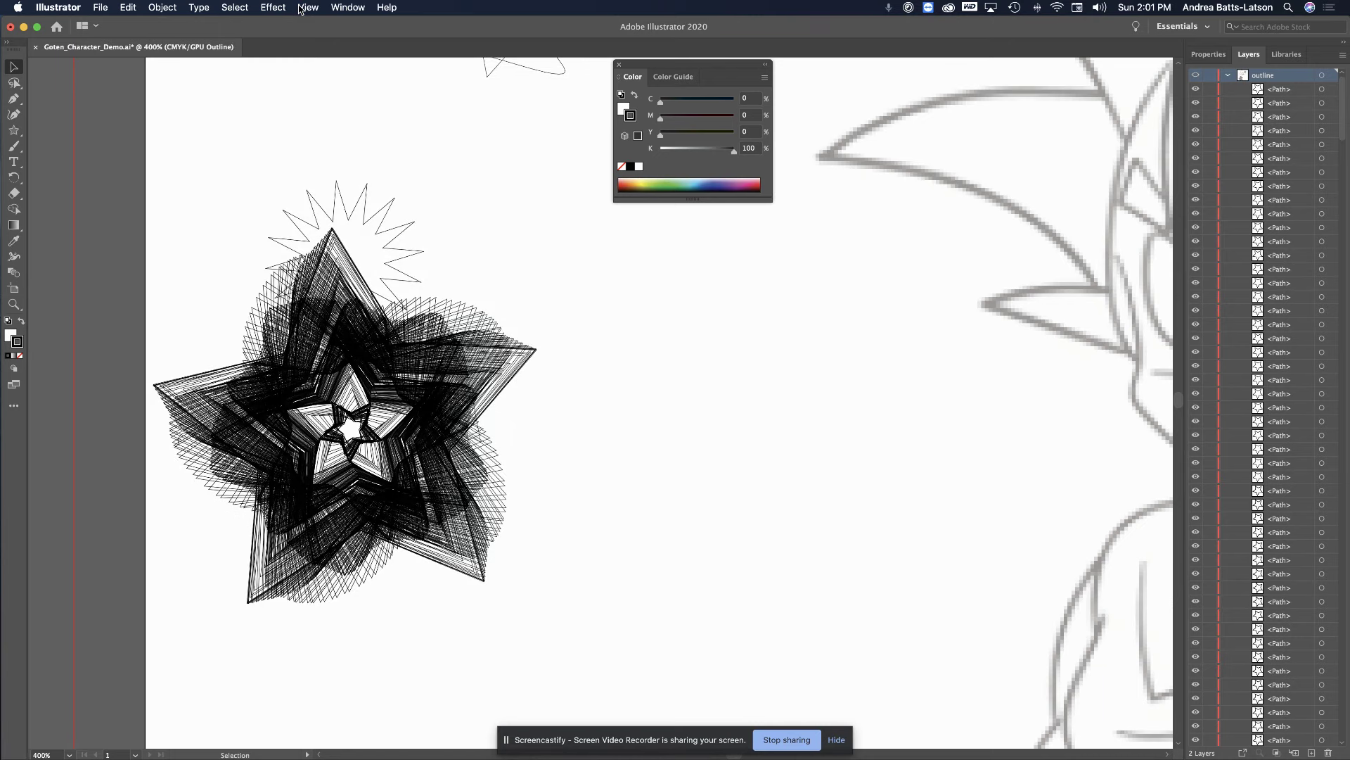
key(super+y)
key(super+y)
key(super+y)
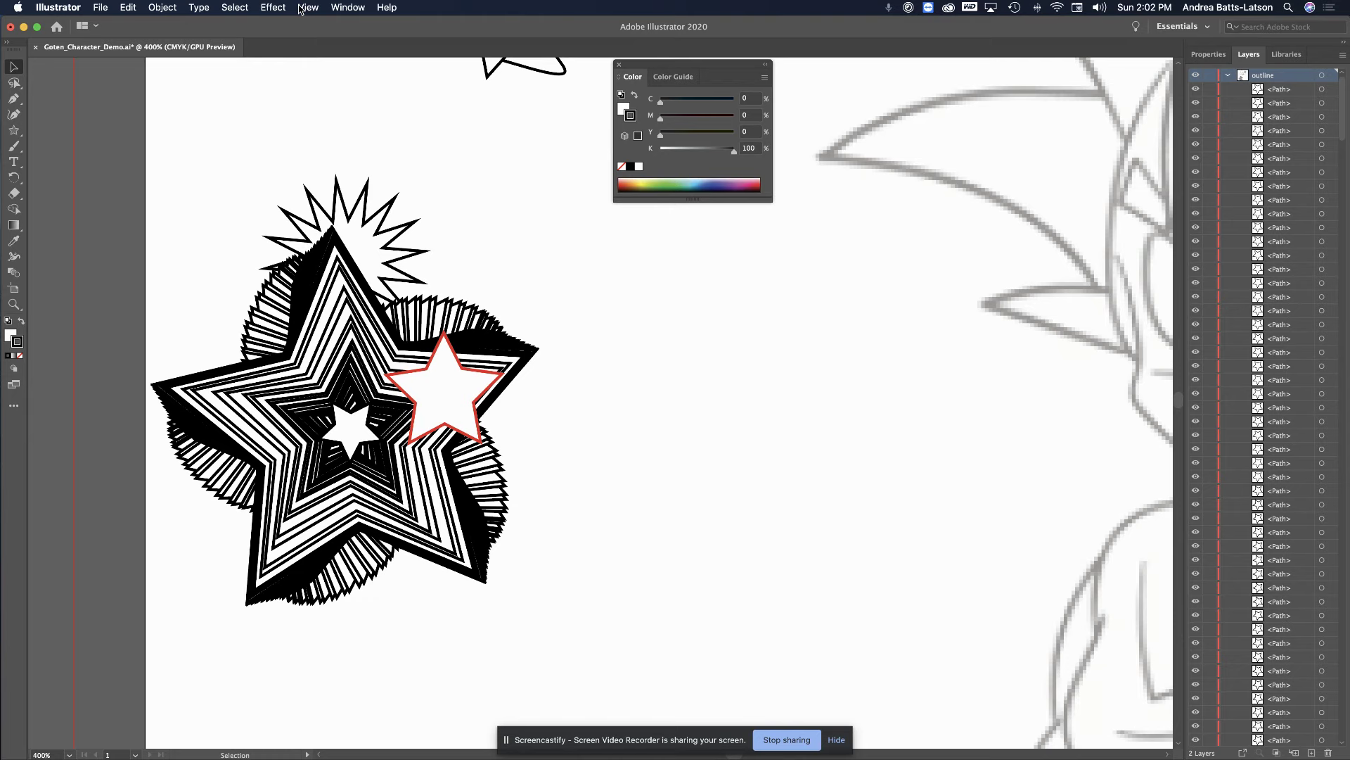
key(super+y)
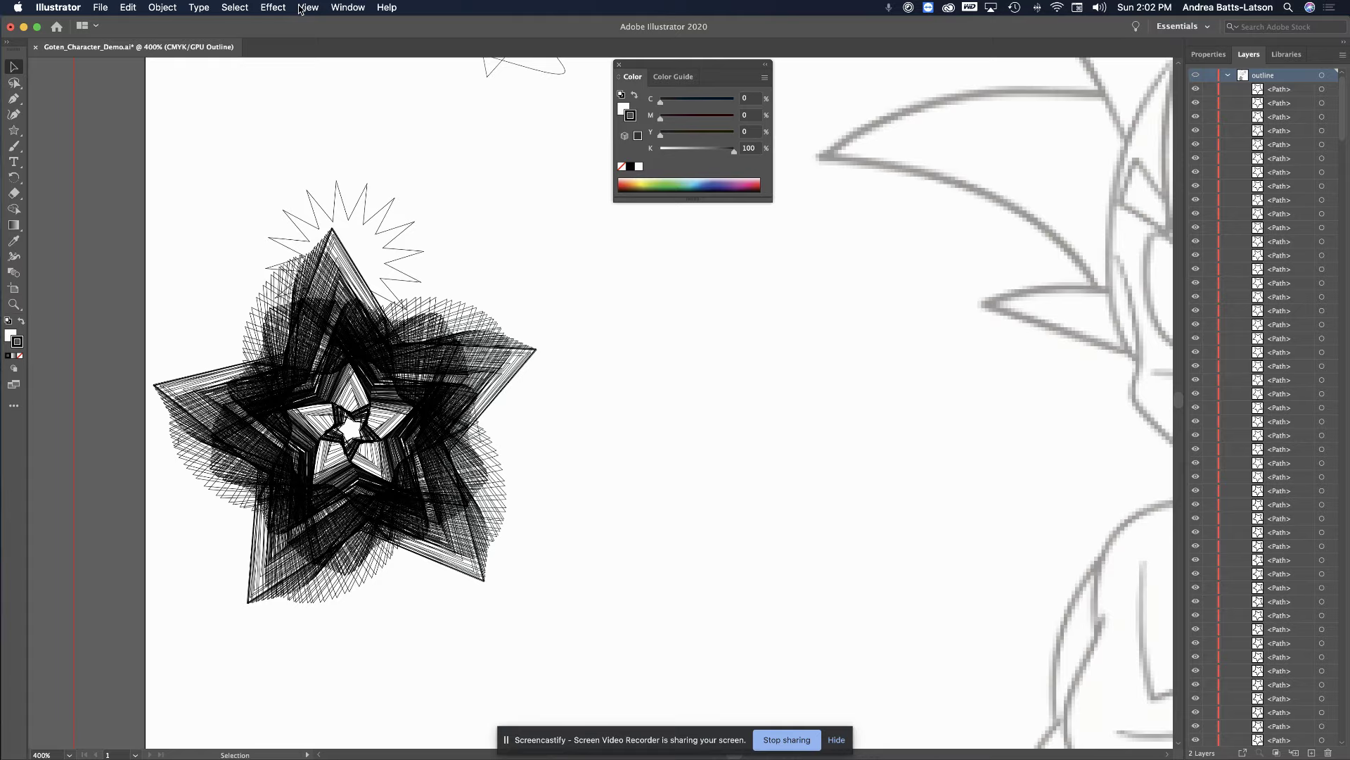
key(super+y)
key(super+y)
key(super+y)
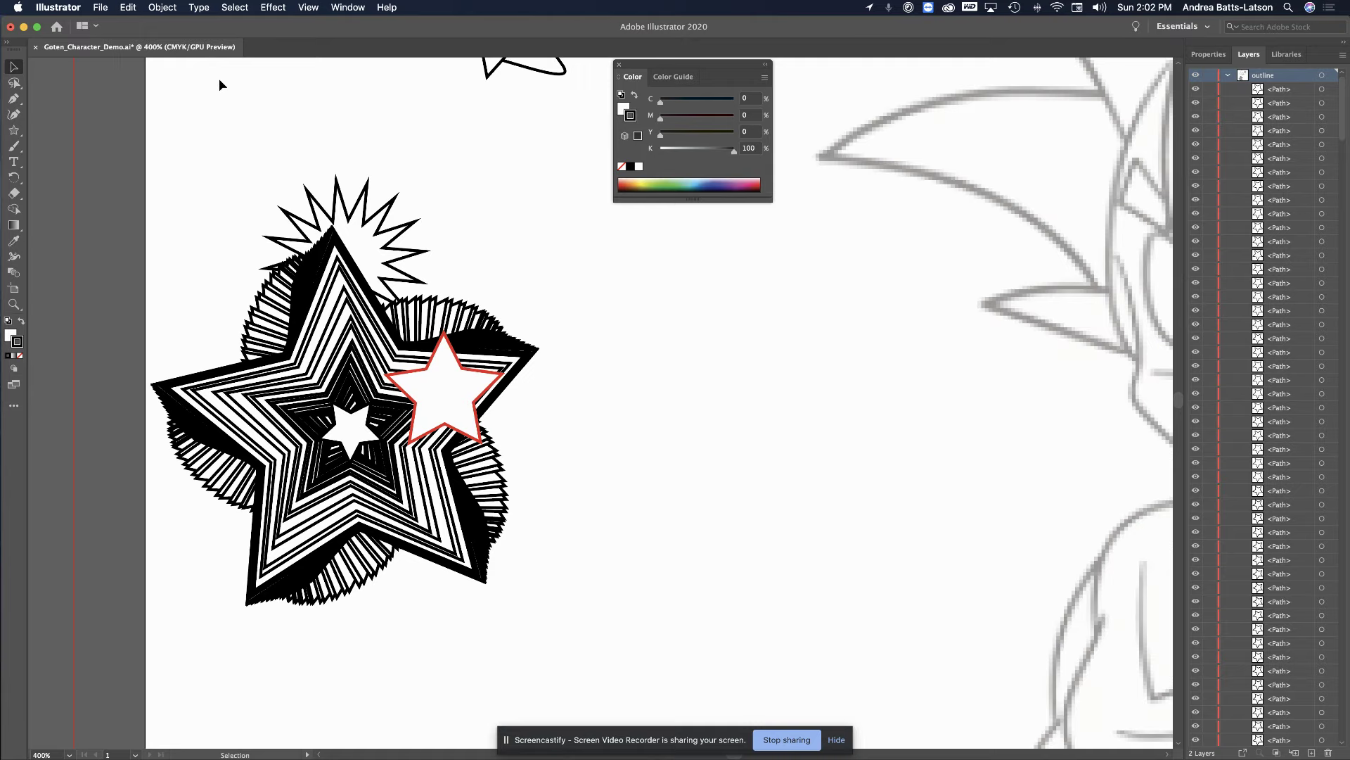
key(alt)
key(super+y)
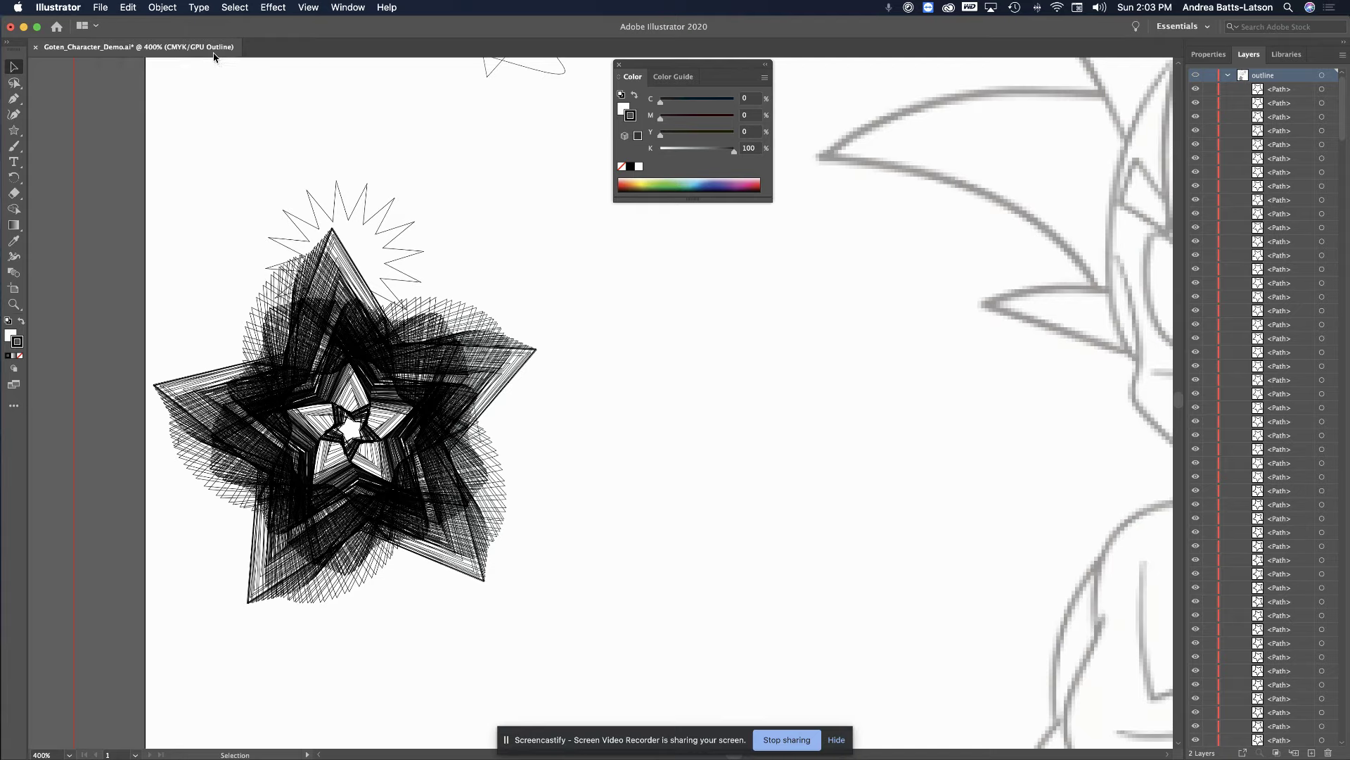
key(super+y)
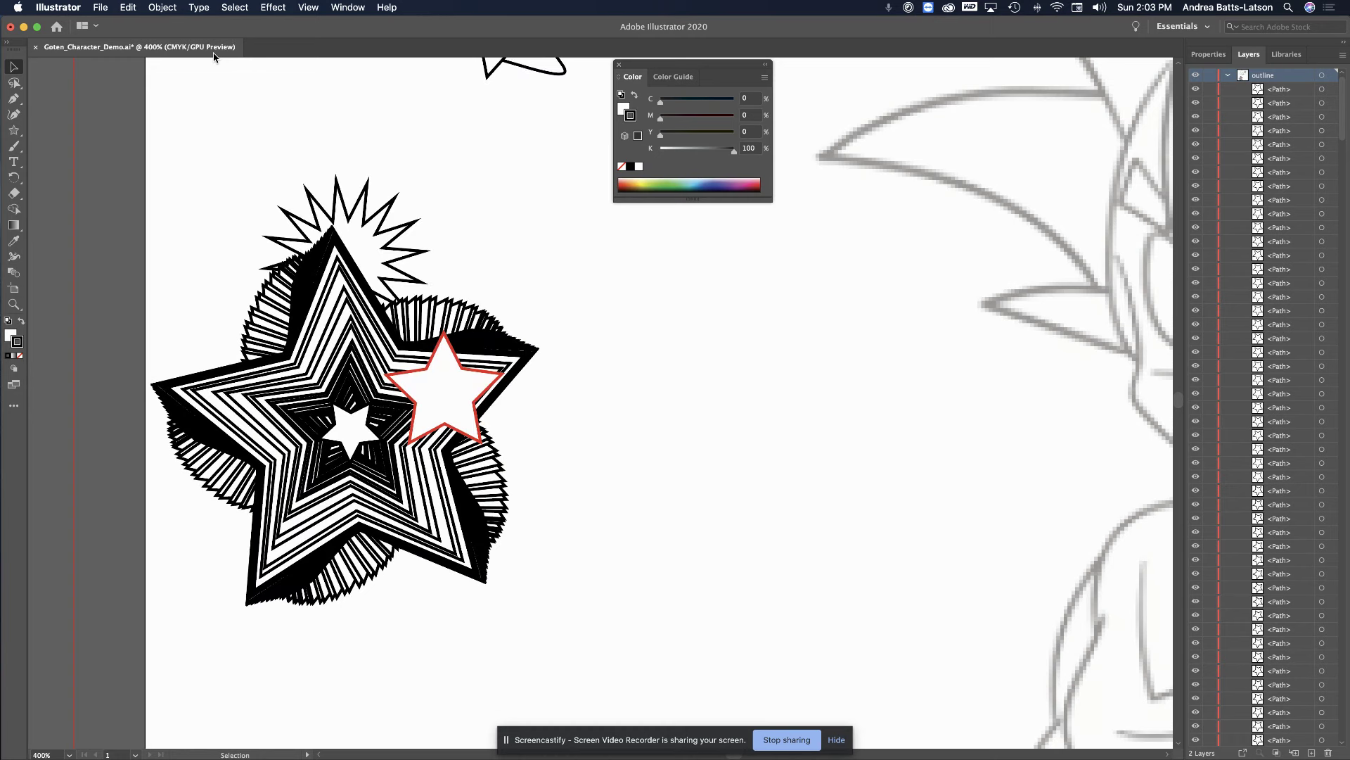